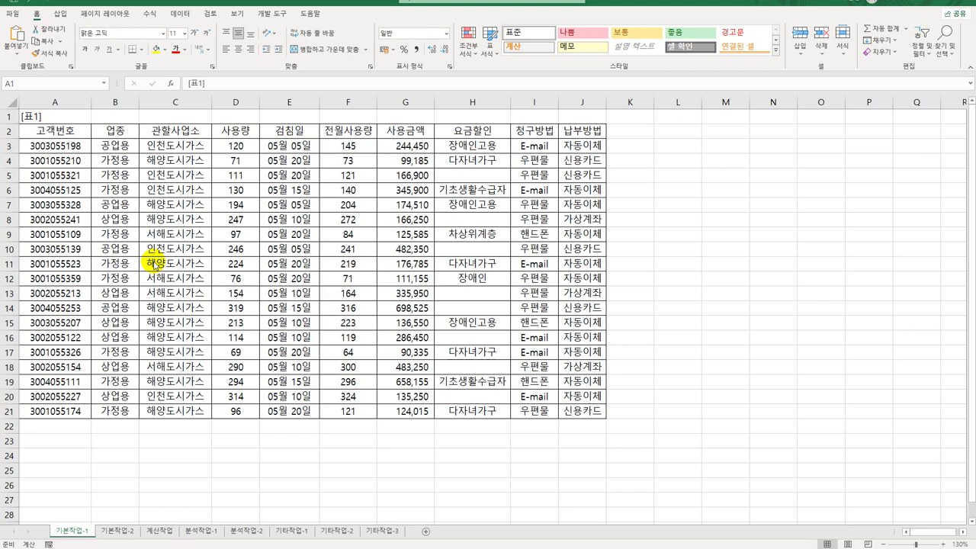
Enter the criteria heading 조건 in cell A24.
click(68, 460)
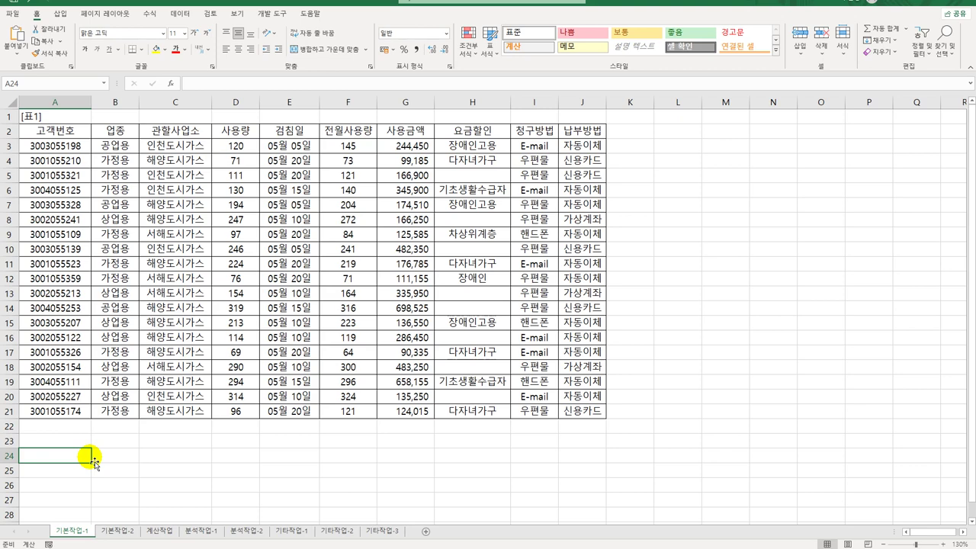
text(조건)
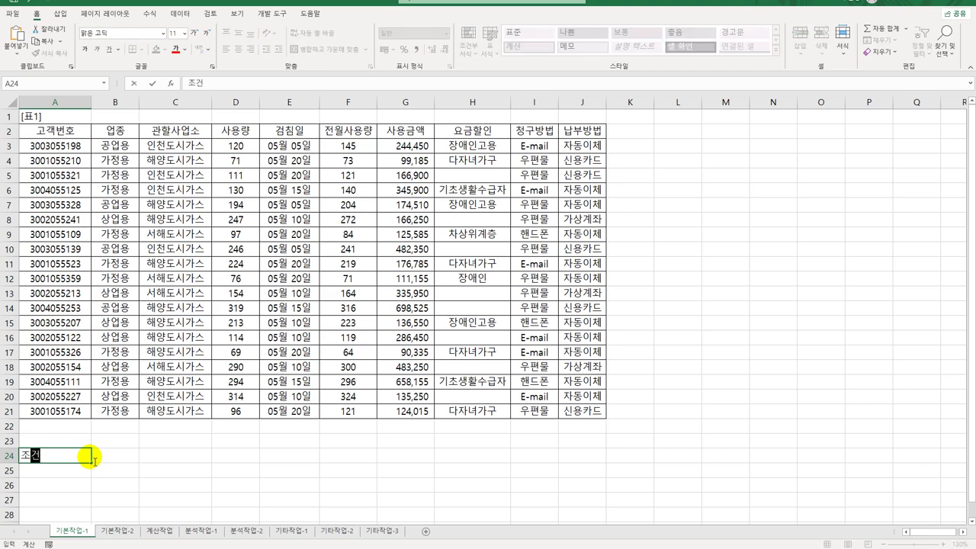
key(Return)
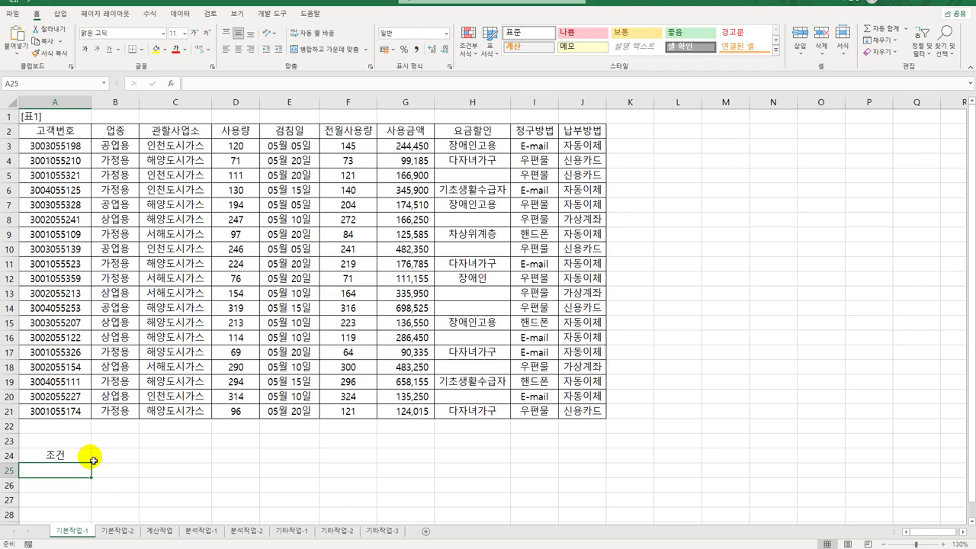
Begin an OR formula in A25 whose first condition is LEFT(A3,4)="3001".
text(=)
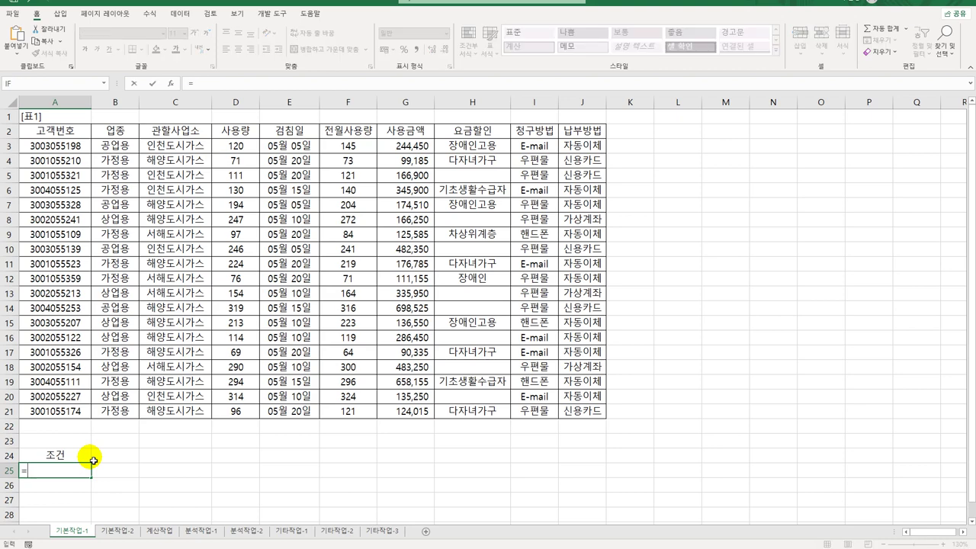
text(or()
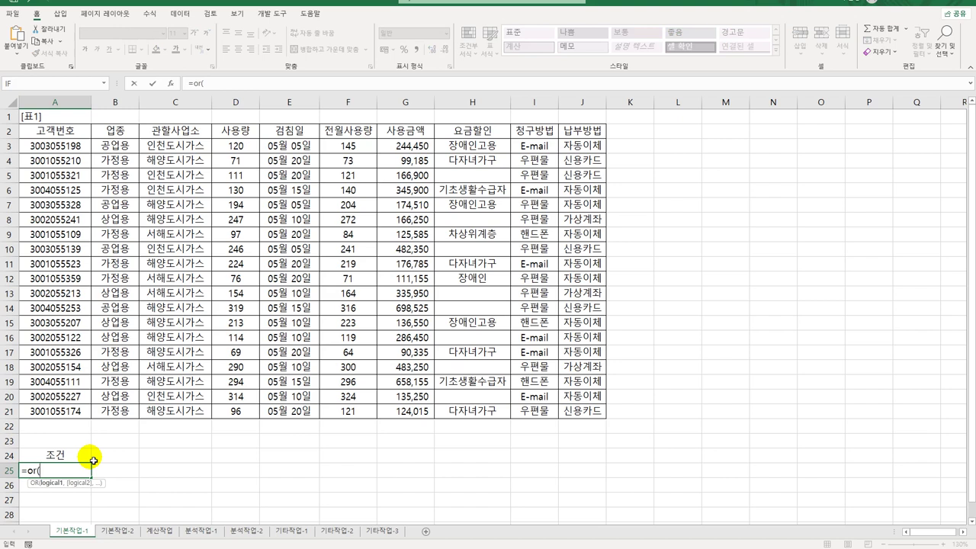
text(l)
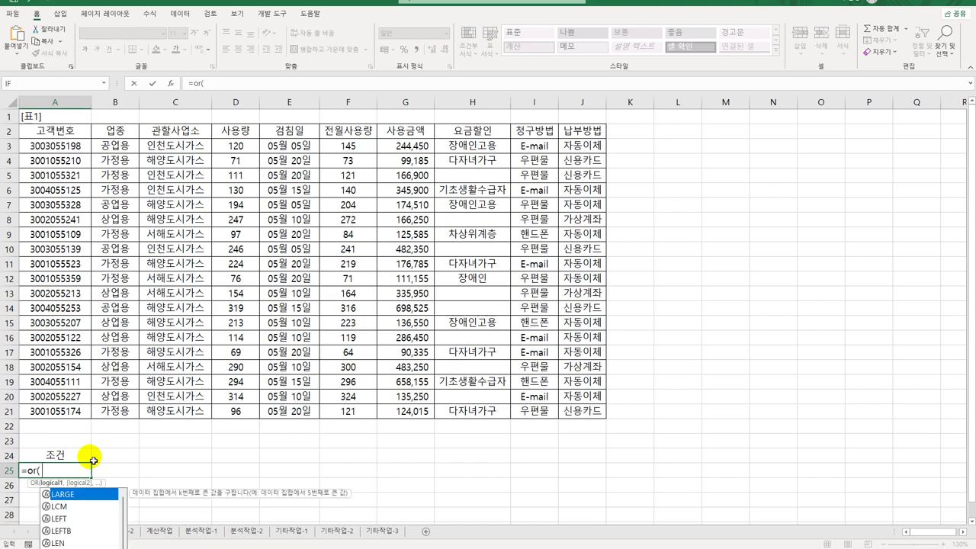
text(eft()
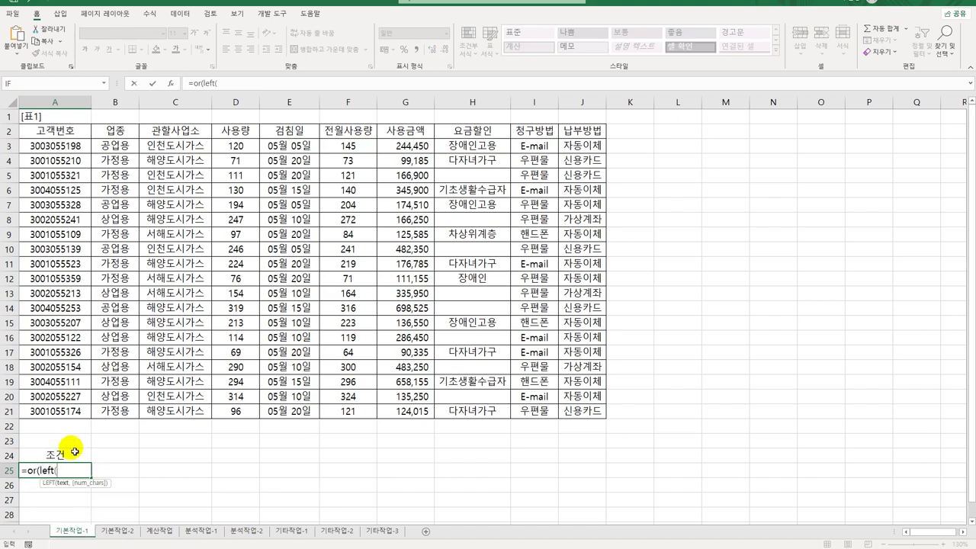
click(63, 151)
text(,4)
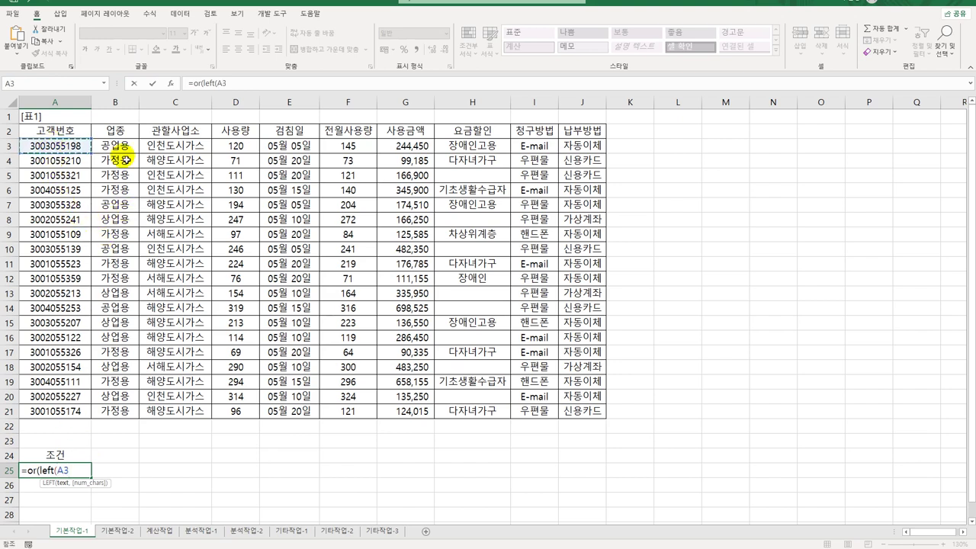
text())
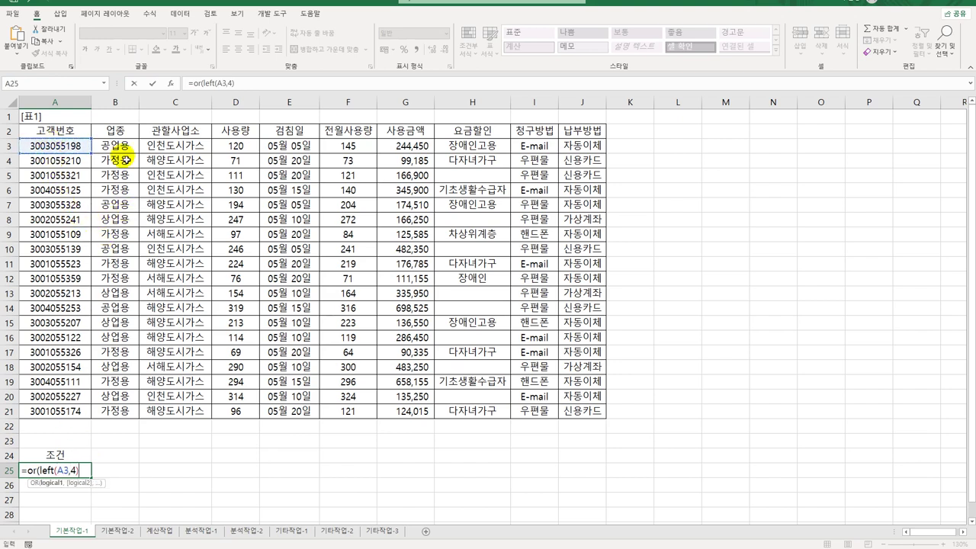
text(="3001",)
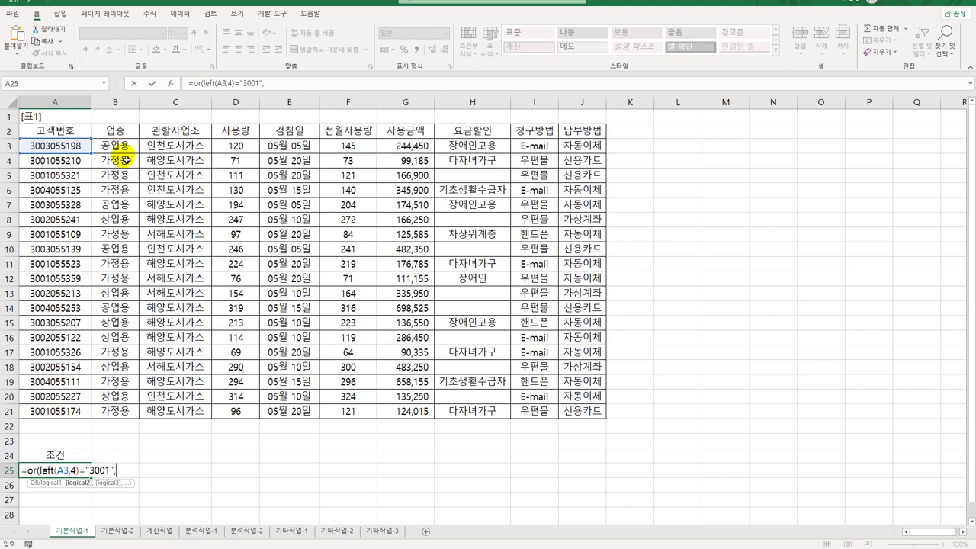
Add a nested AND to the A25 formula with AVERAGE(D3,F3)>=150 as its first condition.
text(and()
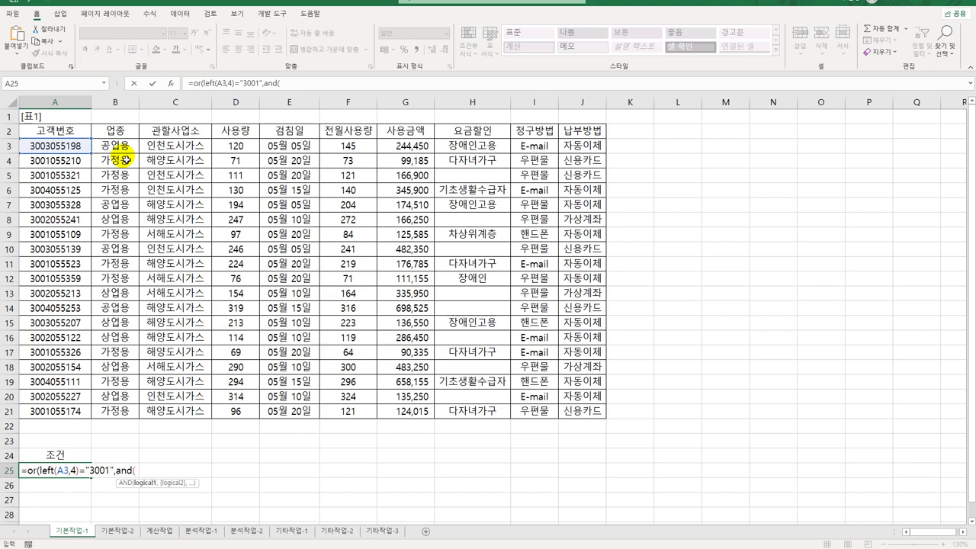
text(ave)
key(Tab)
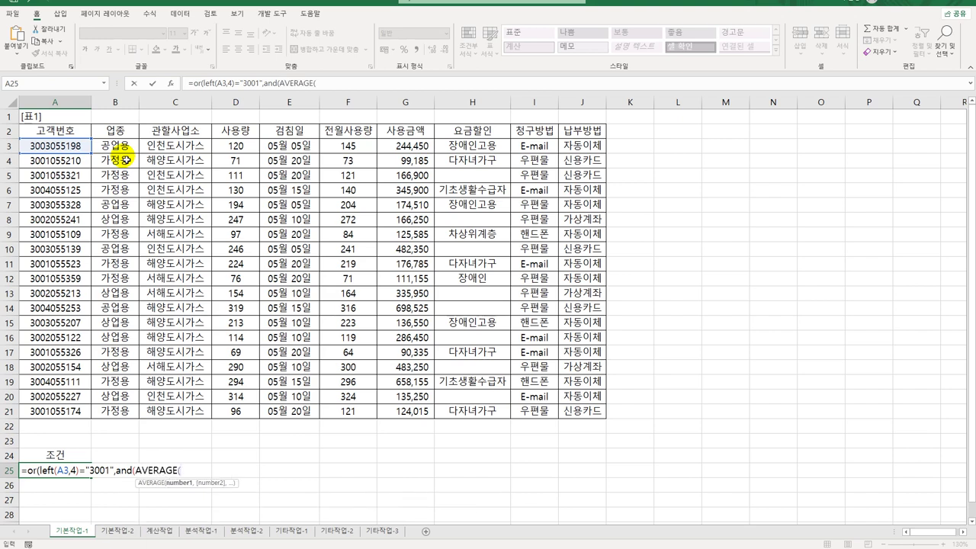
click(237, 146)
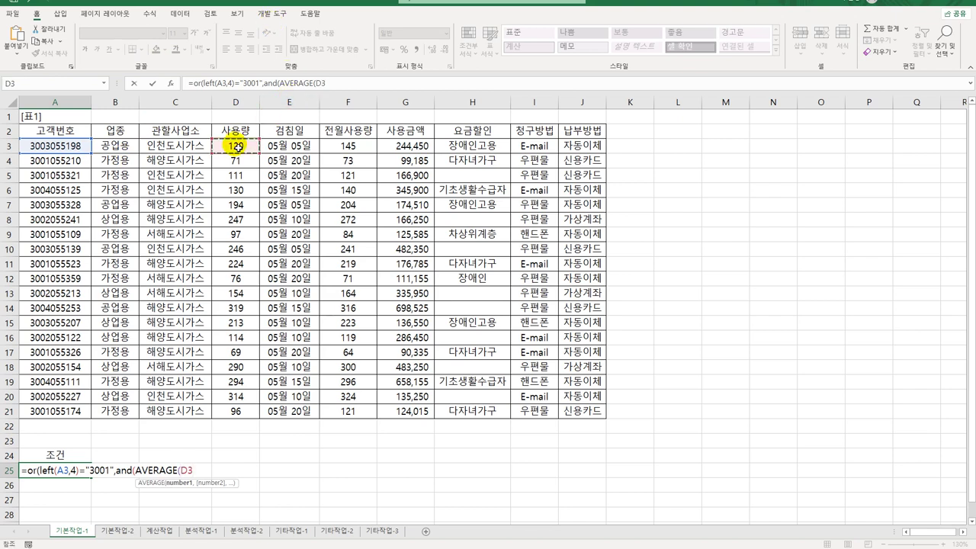
text(,)
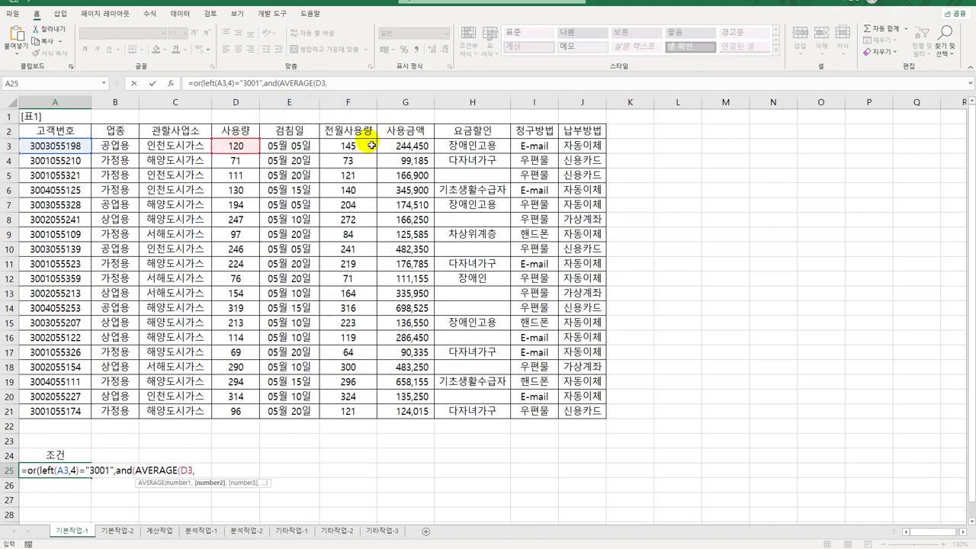
click(372, 145)
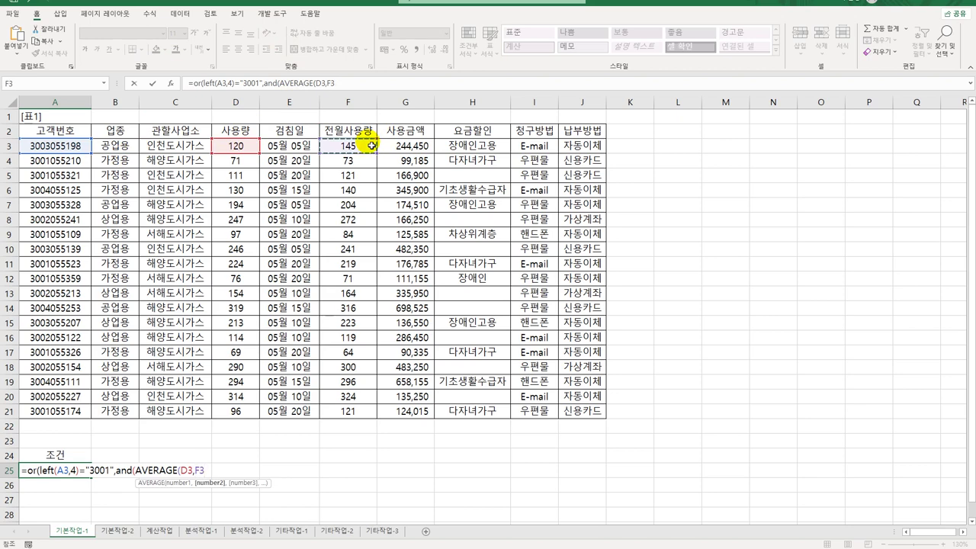
text())
text(>=)
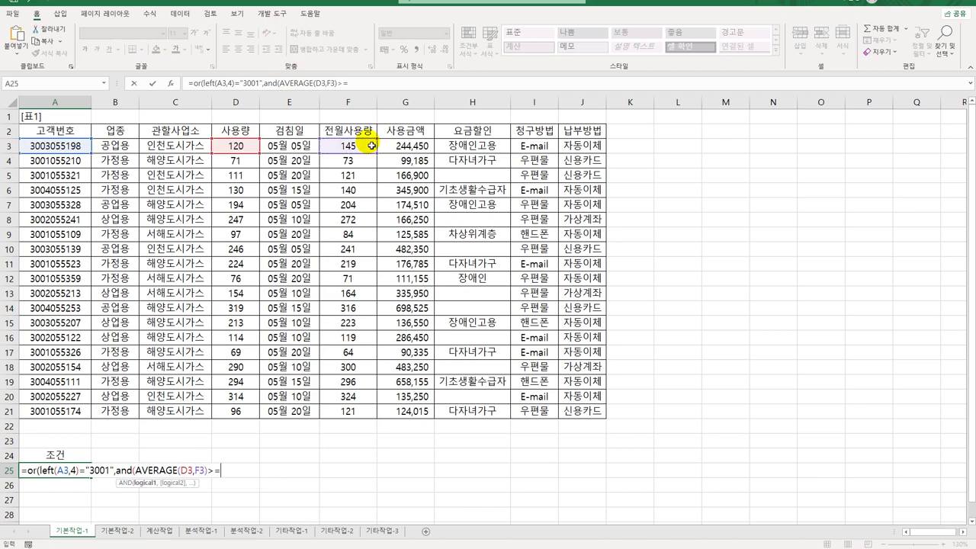
text(150,)
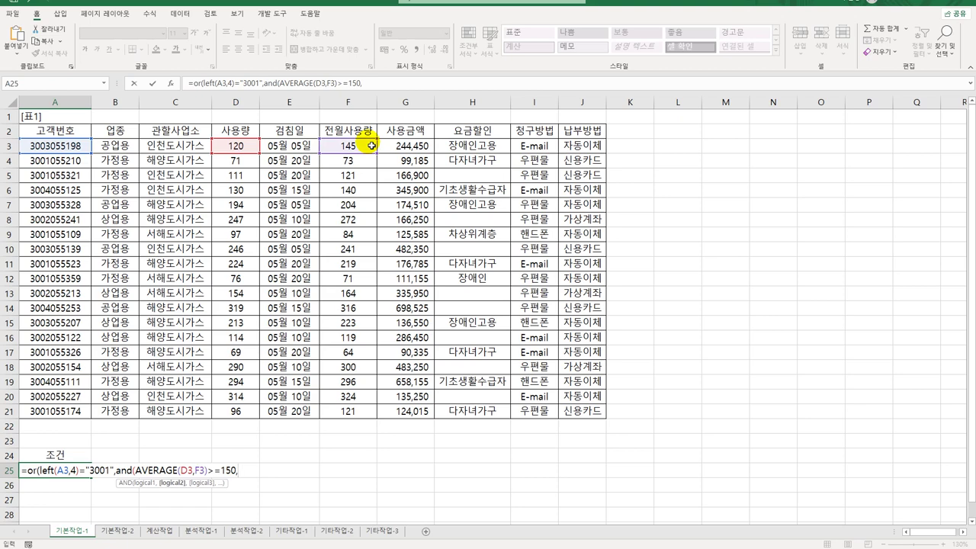
Add AVERAGE(D3,F3)<250 as the second AND condition, close both functions and enter the formula in A25.
text(ave)
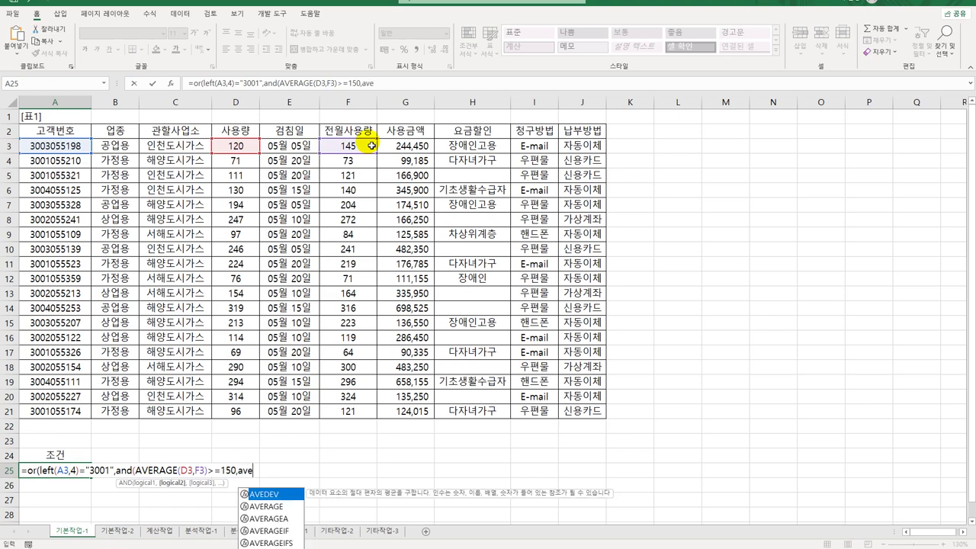
key(Tab)
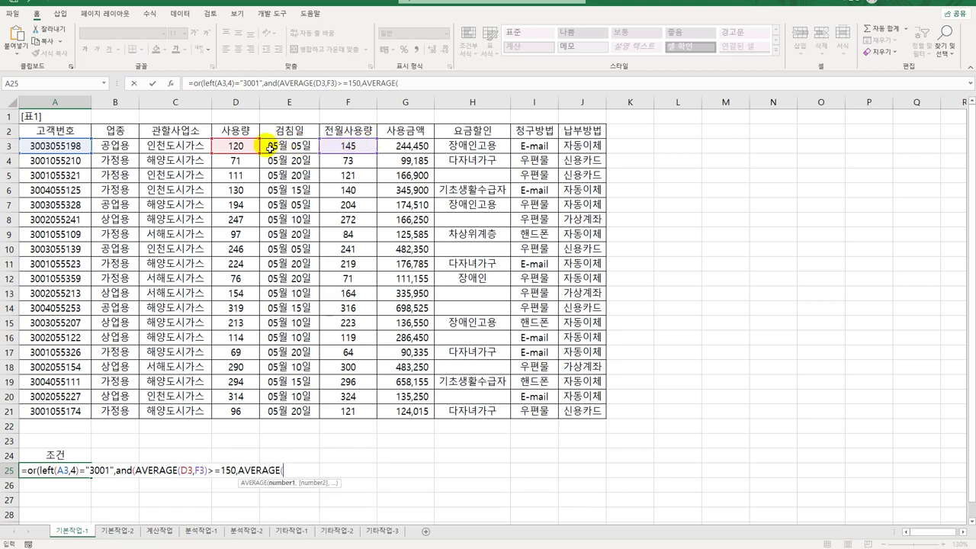
click(248, 149)
text(,)
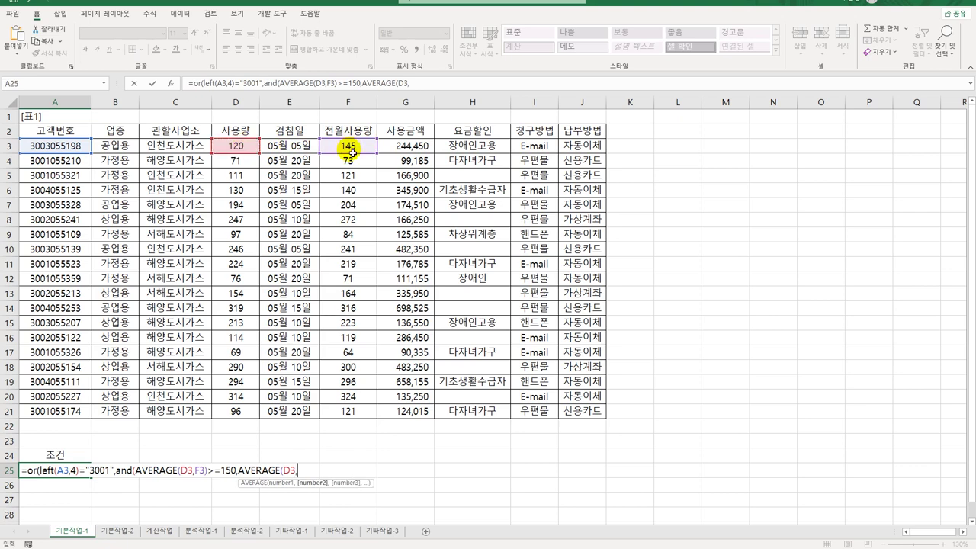
click(349, 149)
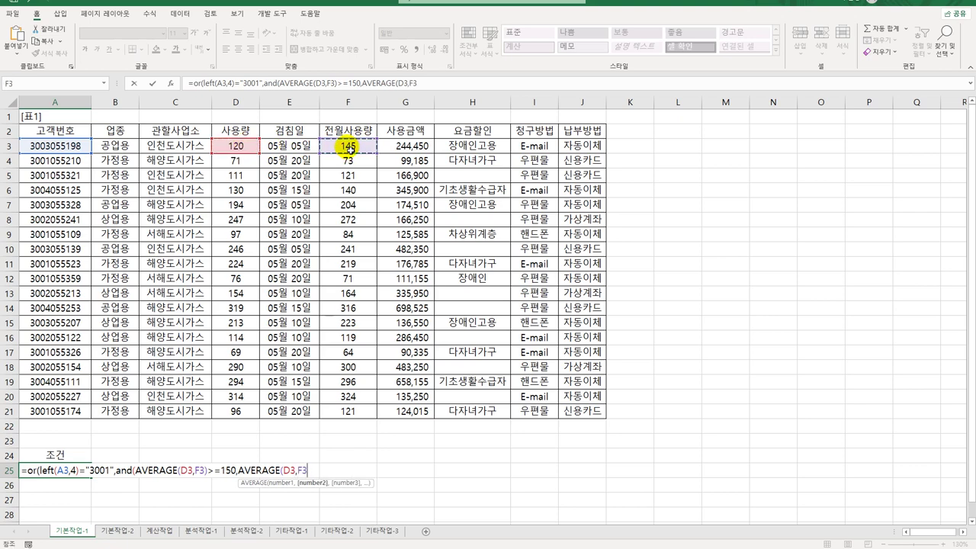
text())
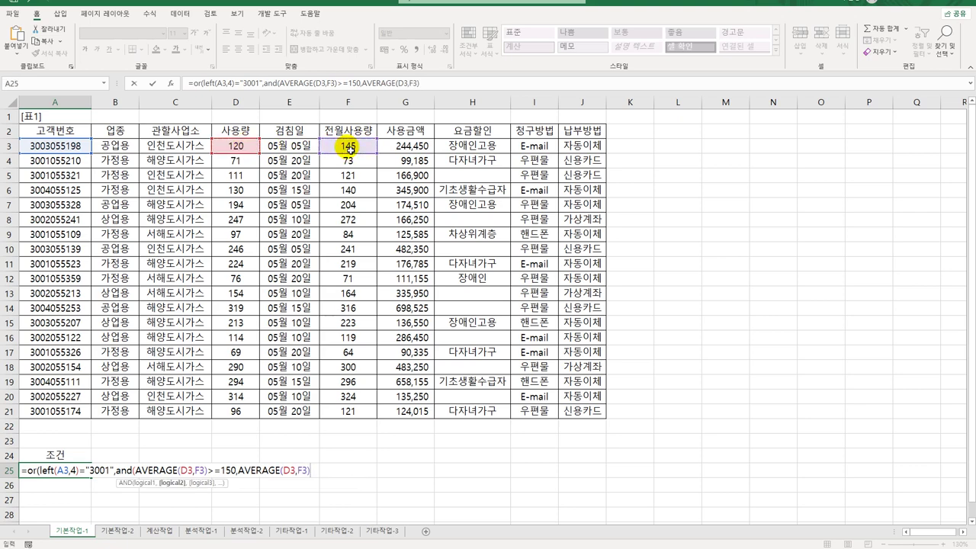
text(<250))
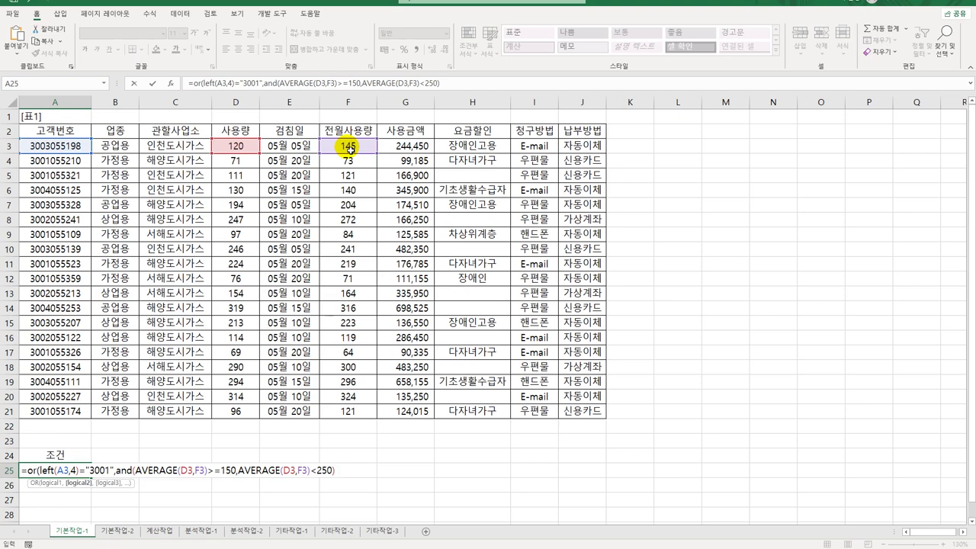
text())
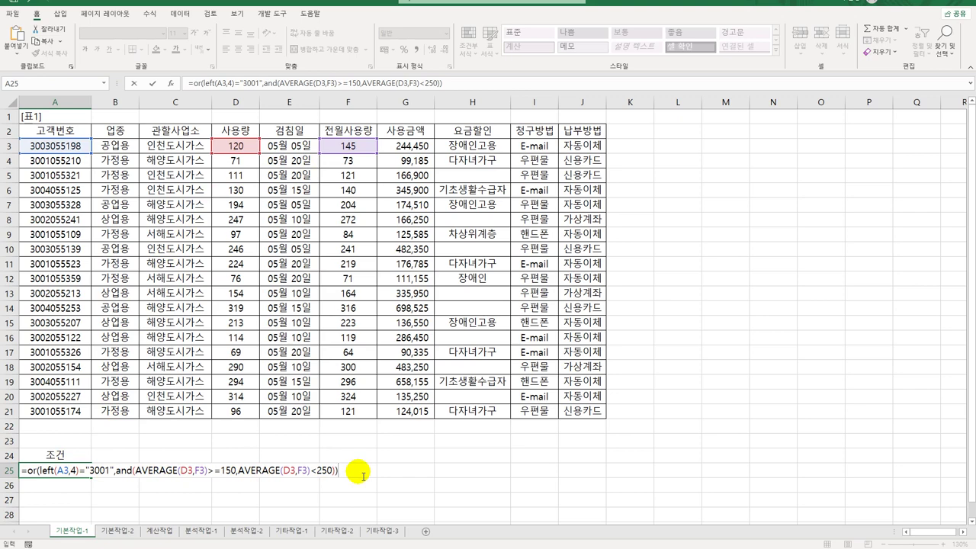
key(Return)
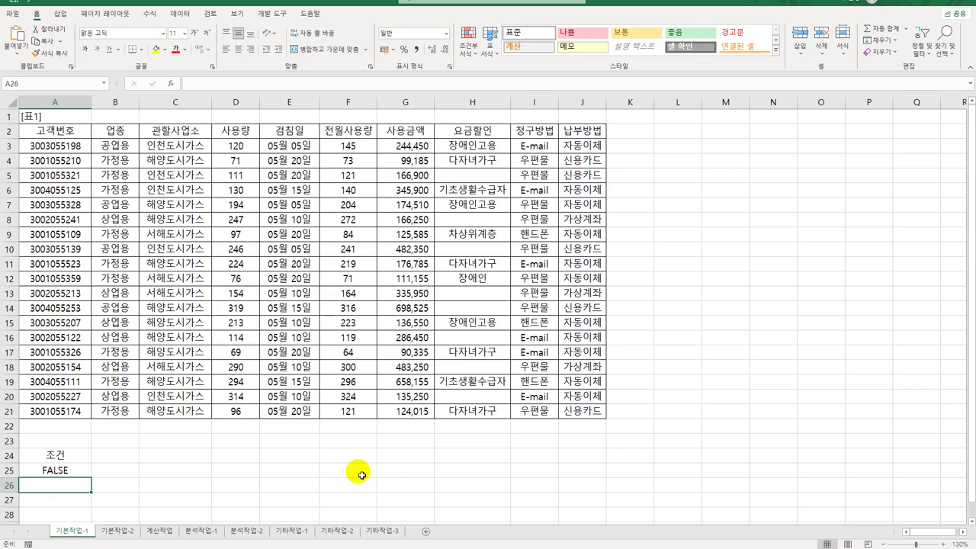
Start an Advanced Filter on the table A2:J21 with A24:A25 as the criteria range.
click(253, 191)
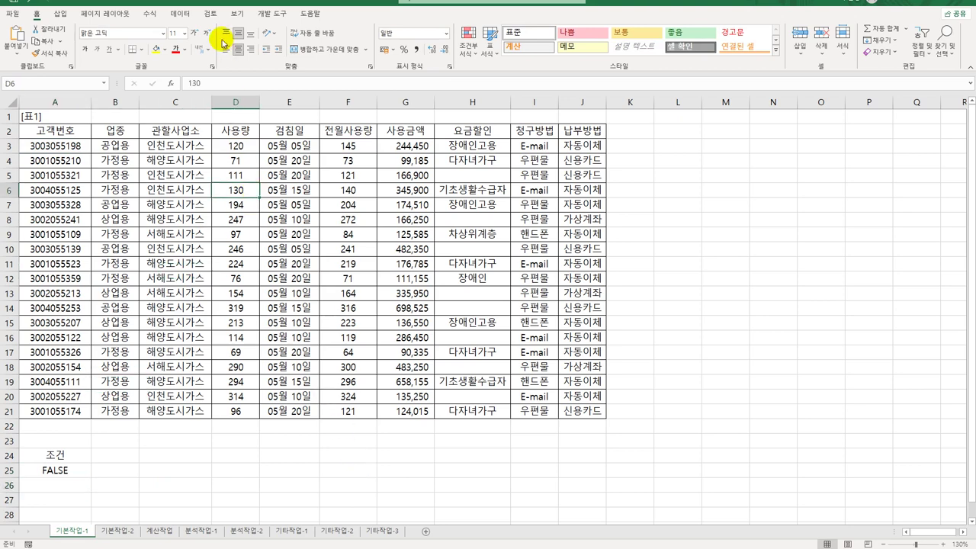
click(187, 13)
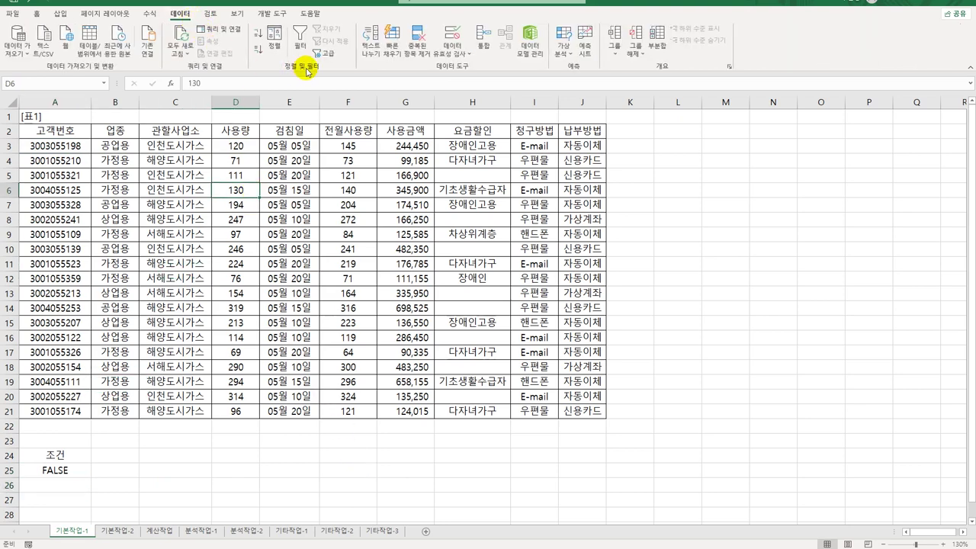
click(324, 53)
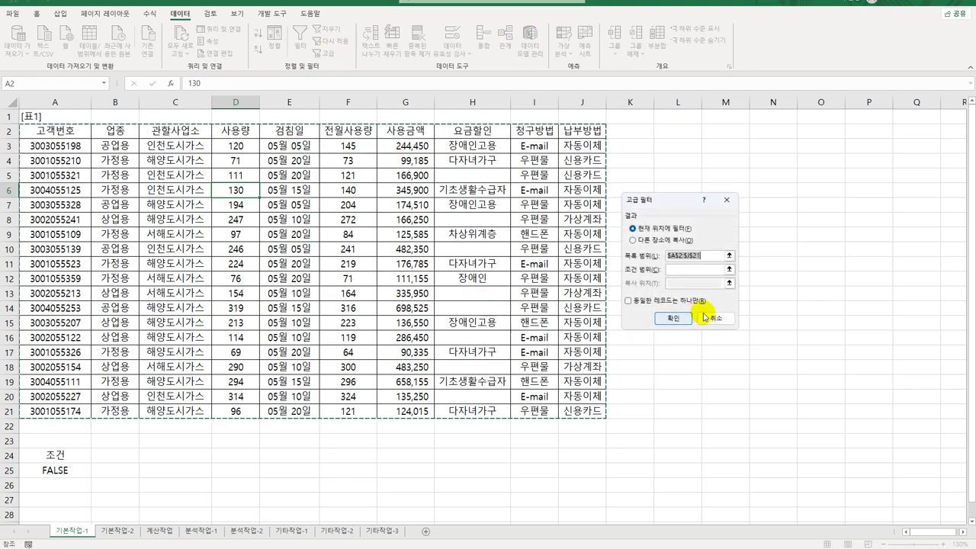
click(668, 270)
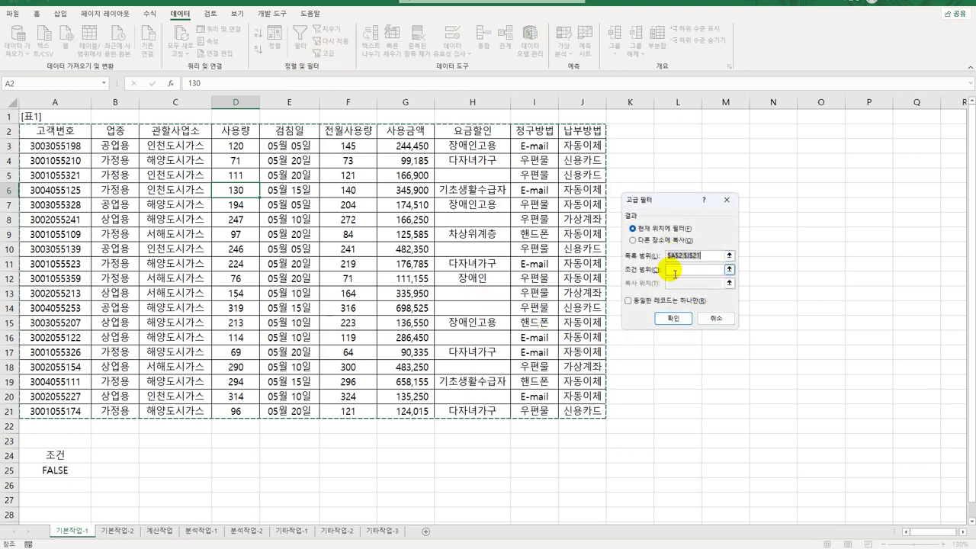
drag(76, 456, 77, 471)
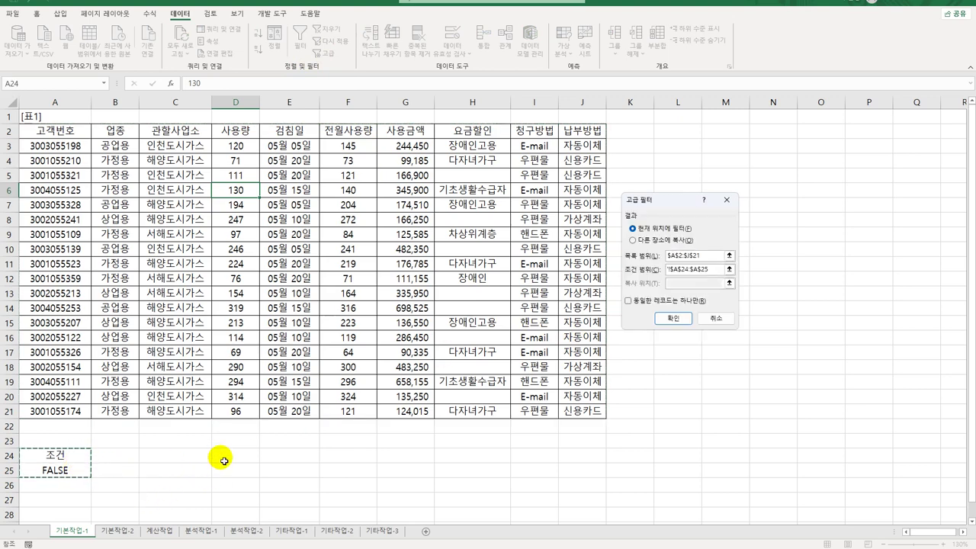
Set the Advanced Filter to copy its results to another location starting at A27, and run it.
click(633, 240)
click(687, 283)
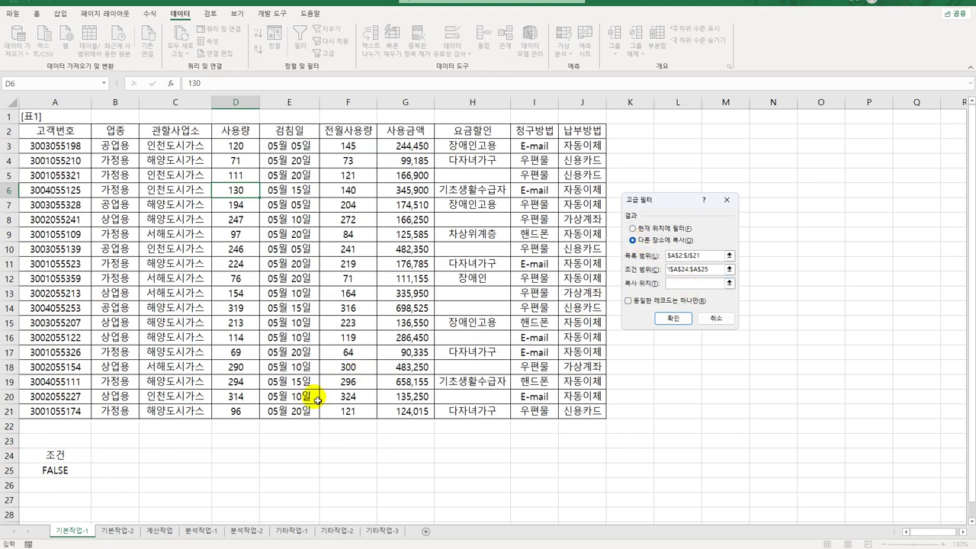
scroll(298, 394, down, 3)
click(44, 368)
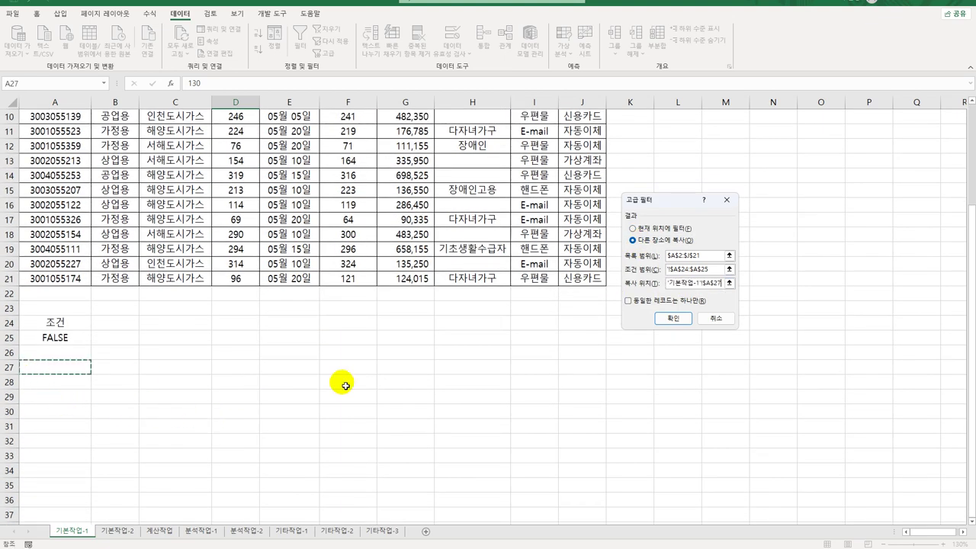
click(684, 322)
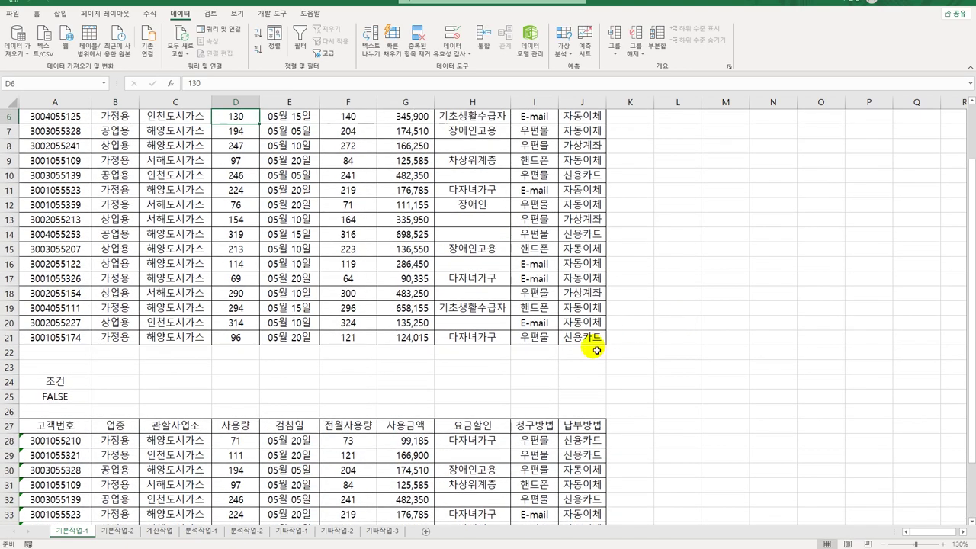
Check the extracted records below A27 against the criteria formula in A25 and the source table.
scroll(597, 350, down, 3)
click(46, 263)
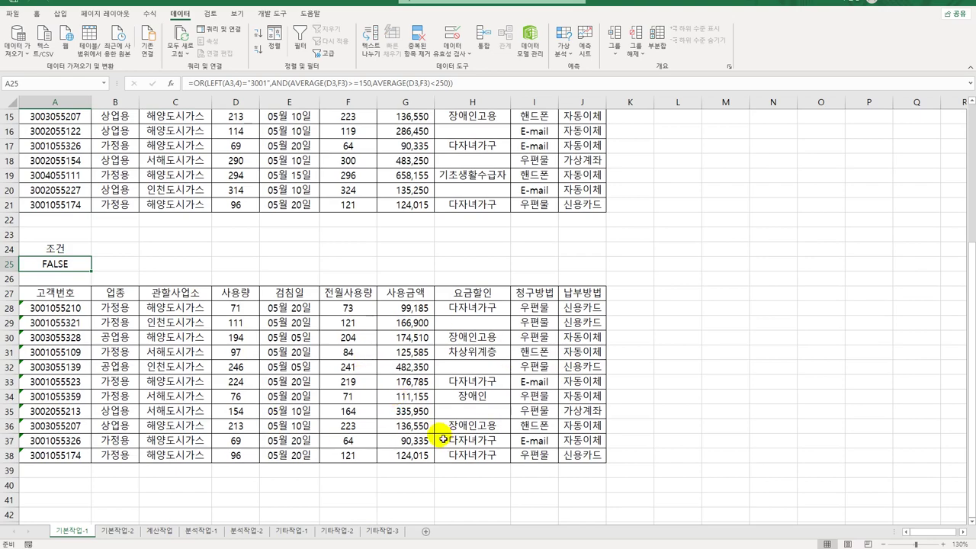
scroll(442, 439, up, 5)
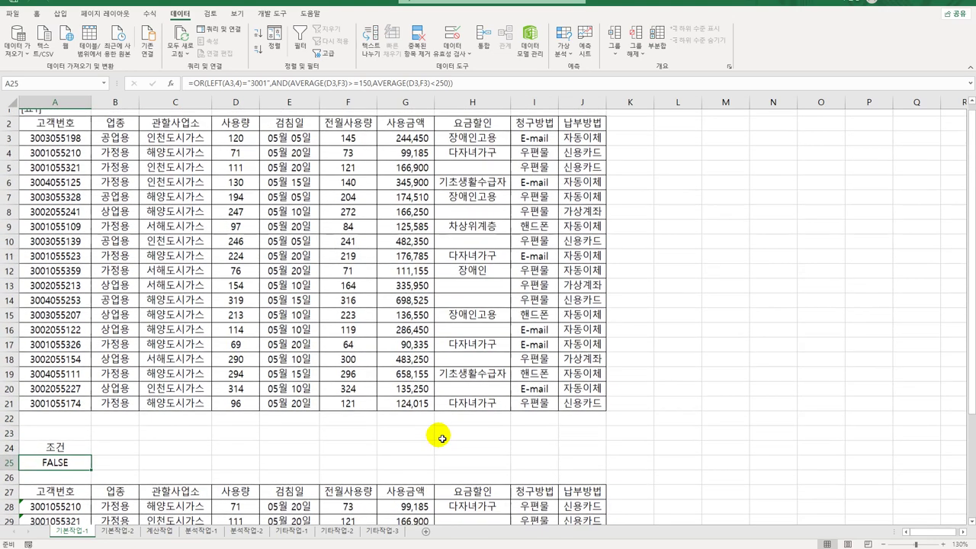
Start a new formula-based conditional formatting rule for the customer records A3:J21.
drag(55, 146, 574, 412)
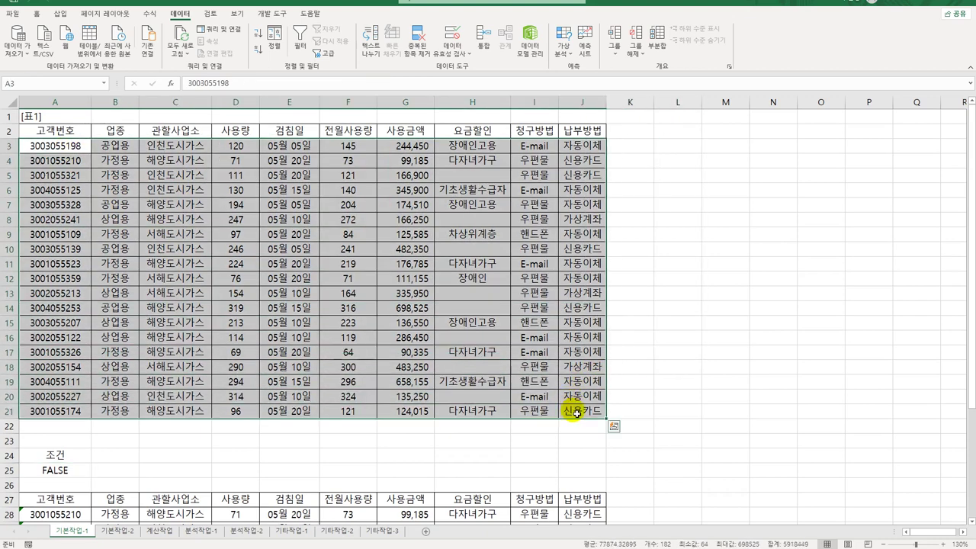
click(35, 17)
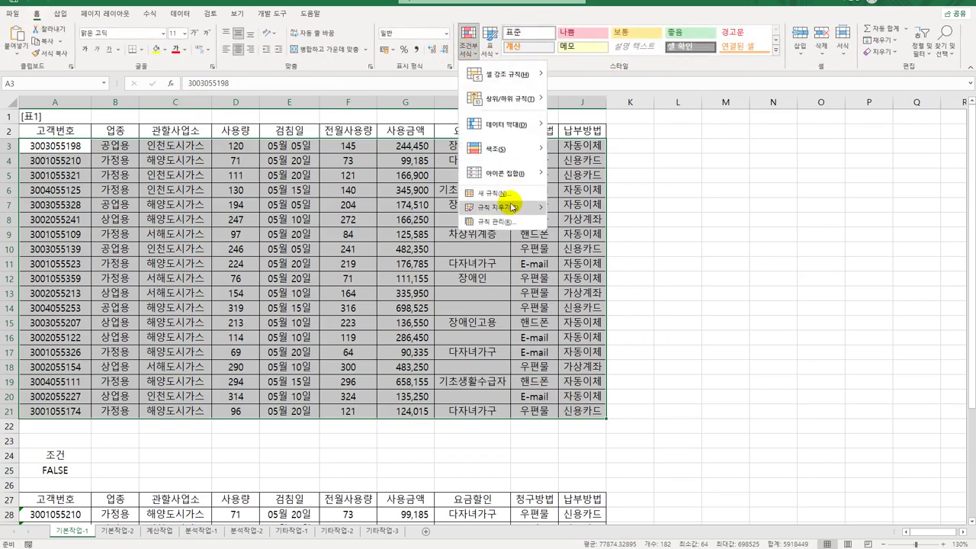
click(494, 193)
drag(668, 138, 672, 121)
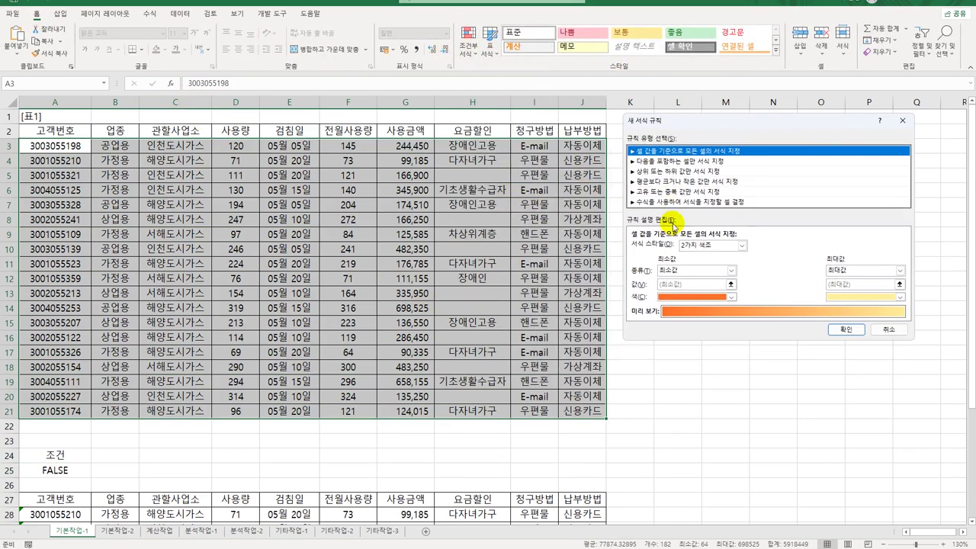
click(663, 202)
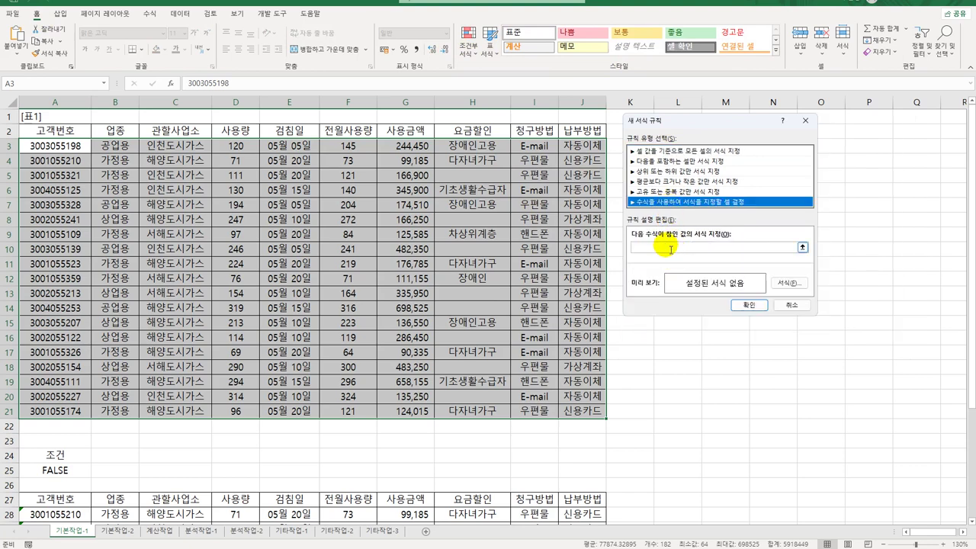
click(670, 248)
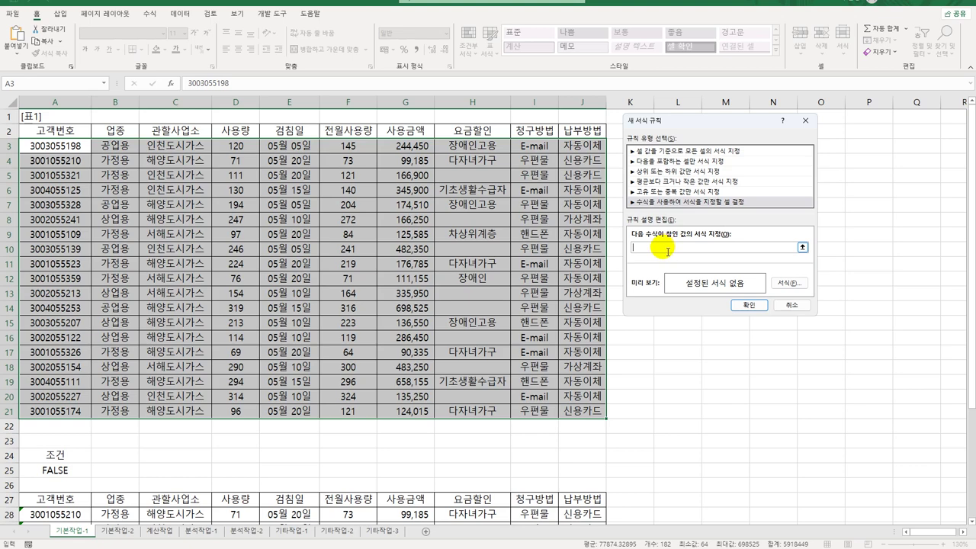
Begin the rule formula with an OR whose first condition is $D3>=LARGE($D$3:$D$21,4), keeping the column of D3 absolute.
text(=or()
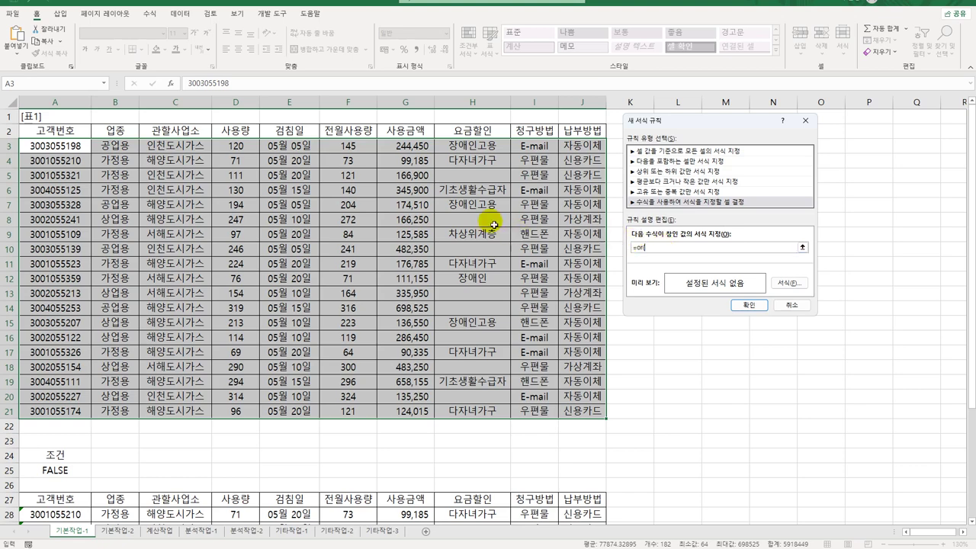
click(248, 145)
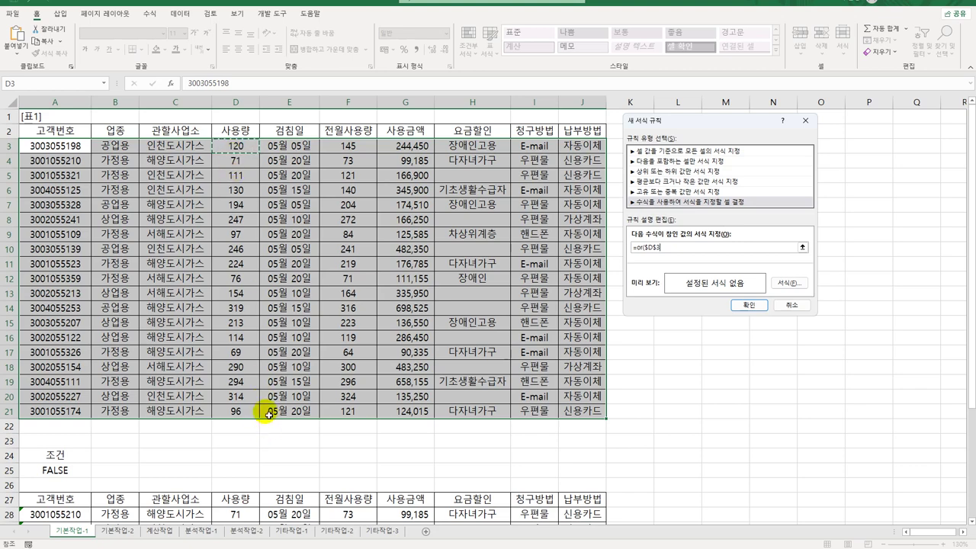
key(F4)
key(F4)
text(>=)
text(large()
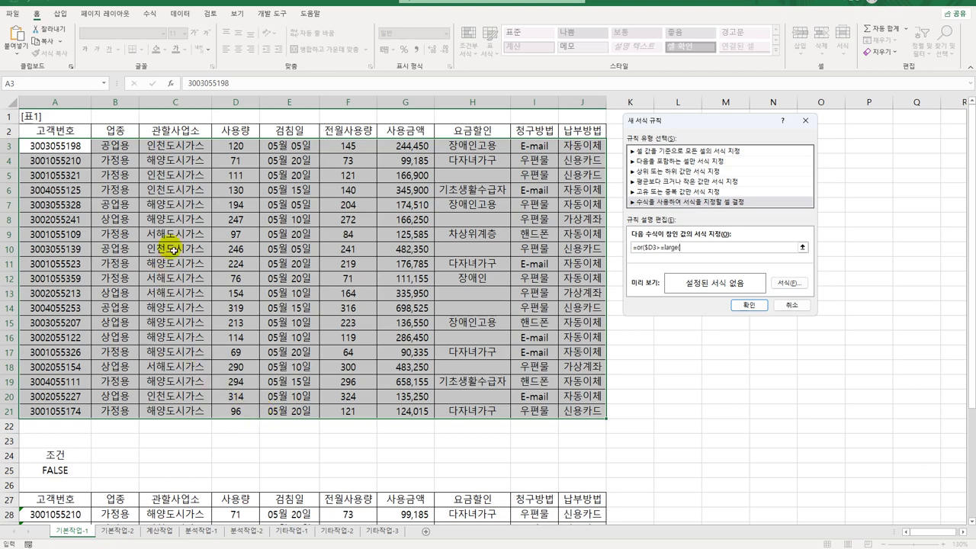
drag(244, 147, 238, 411)
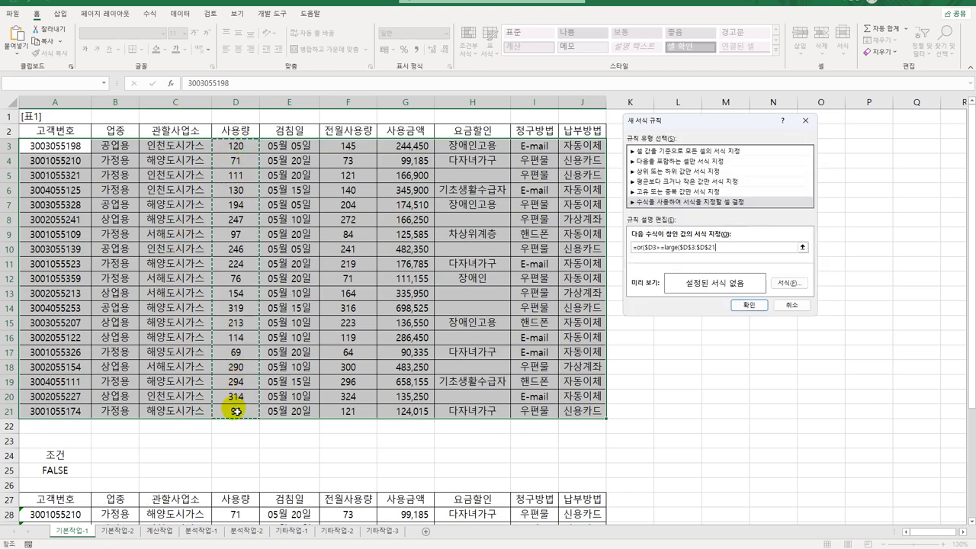
text(,4))
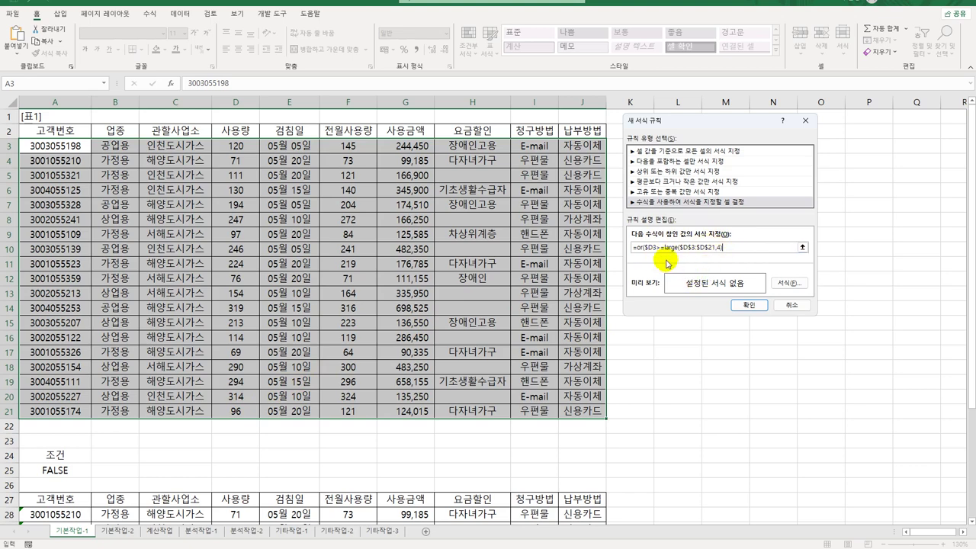
Add $D3<=SMALL($D$3:$D$21,4) as the second OR condition and close the formula.
text(,)
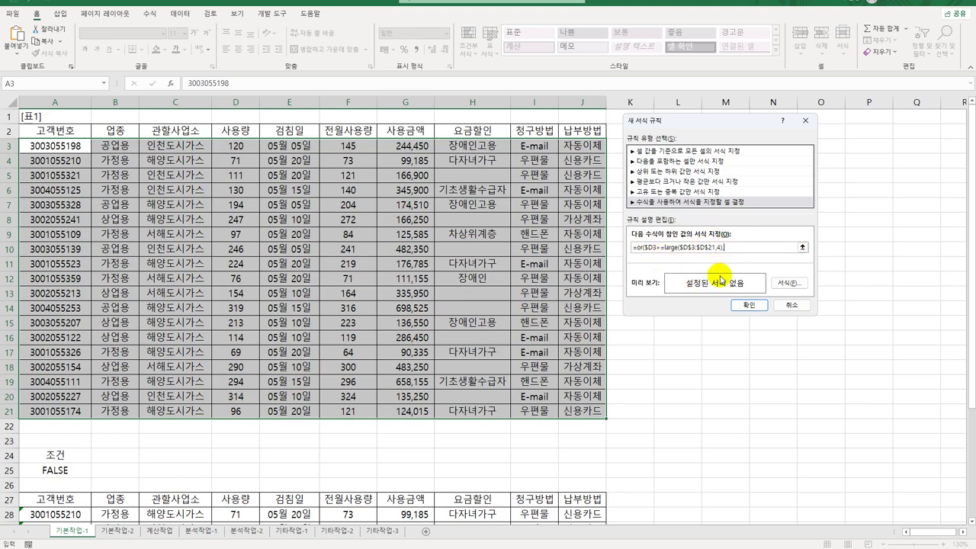
click(227, 150)
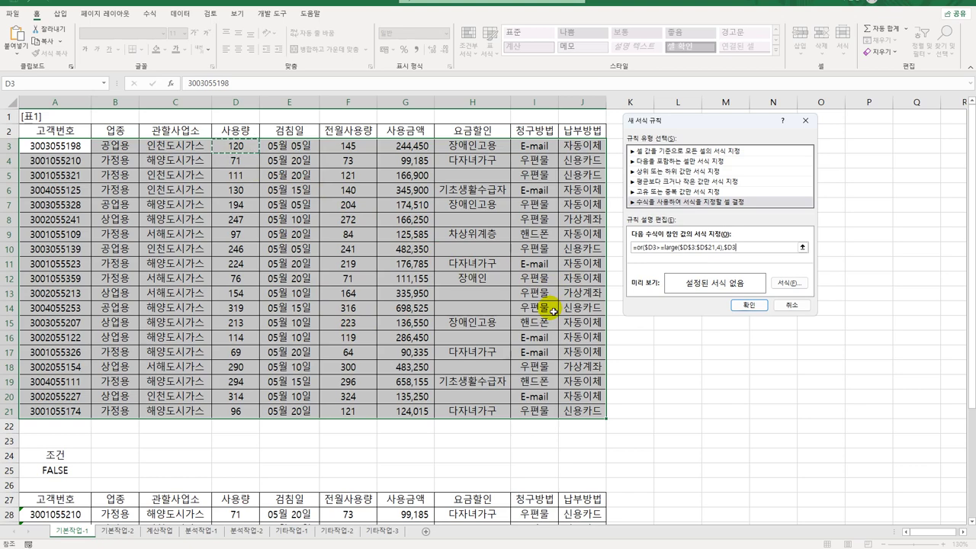
text(<=small()
drag(246, 146, 241, 414)
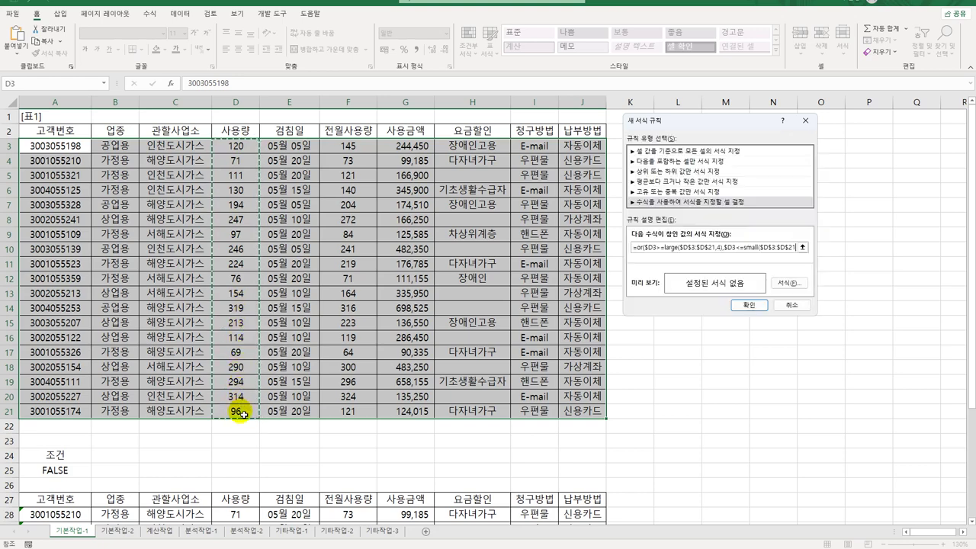
text(,4))
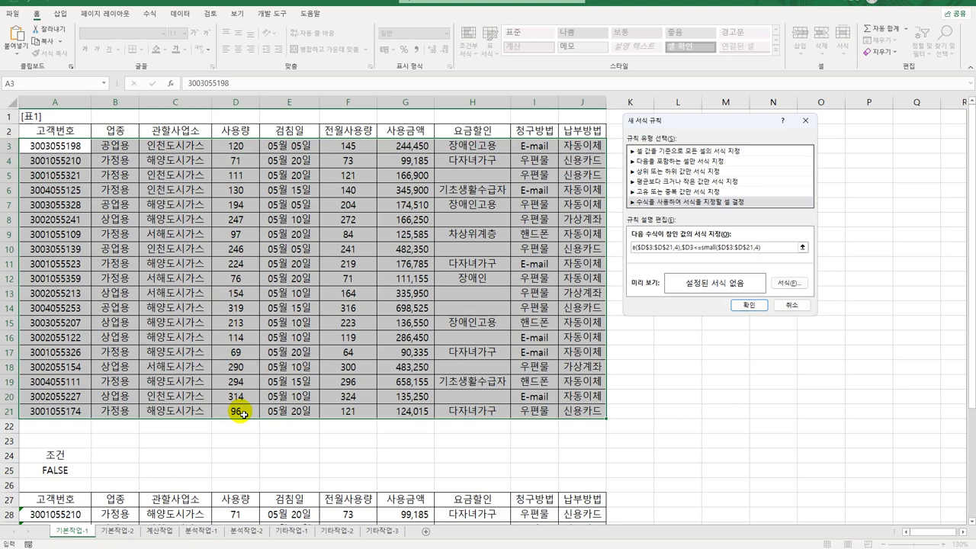
text())
Set the rule's font to bold (굵게) in standard blue and apply the conditional formatting rule.
click(799, 288)
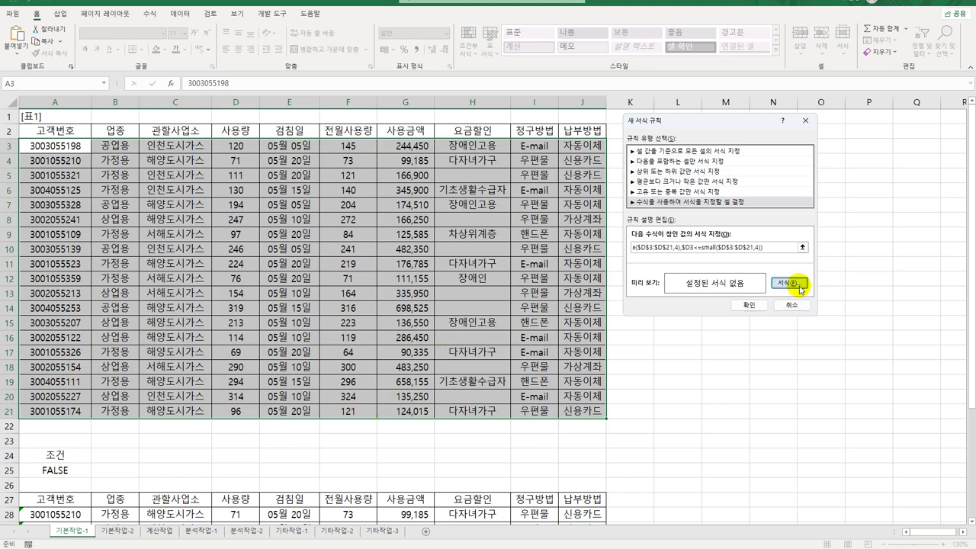
drag(733, 124, 501, 145)
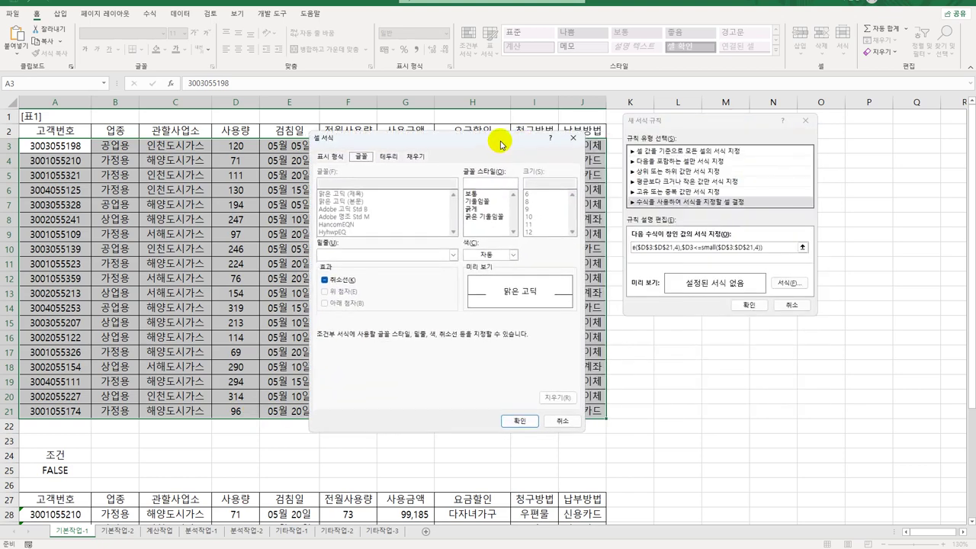
click(472, 208)
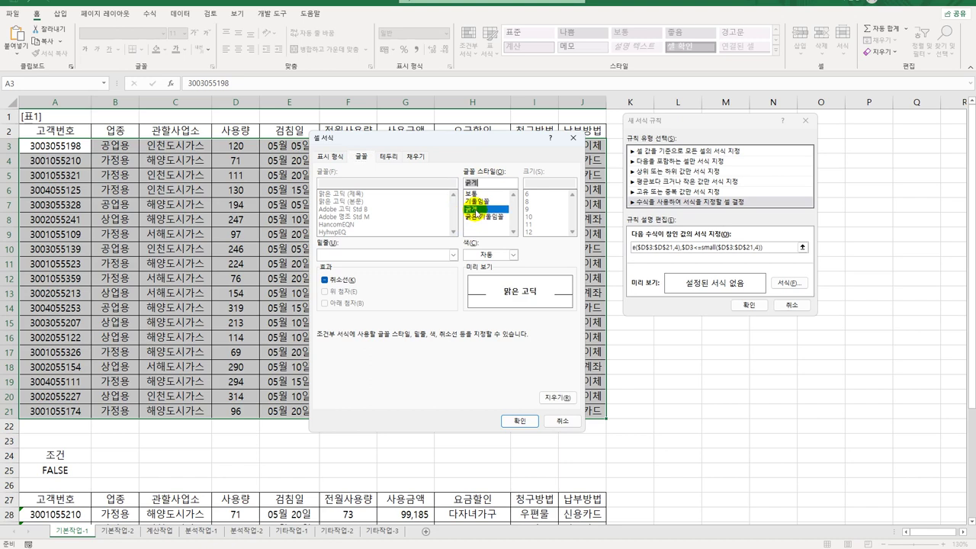
click(513, 255)
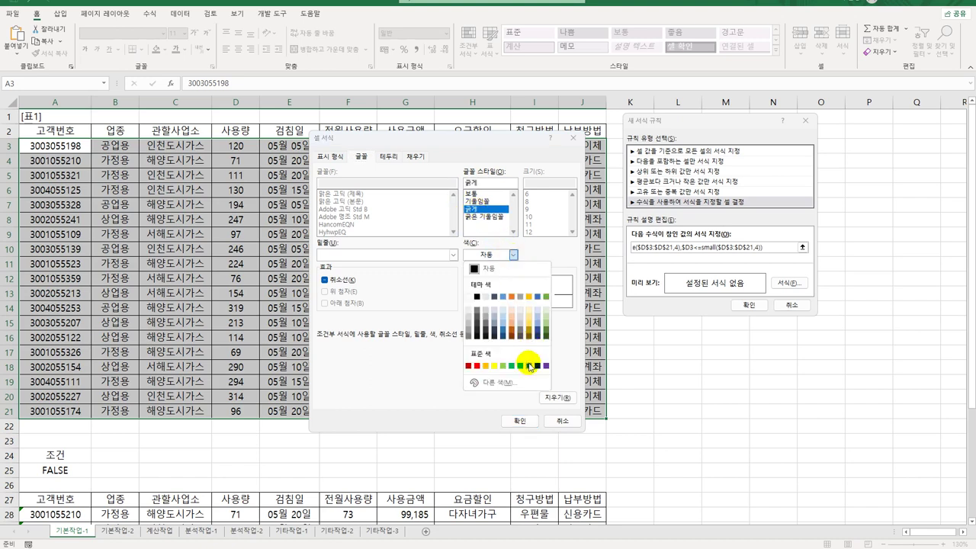
click(529, 365)
click(513, 421)
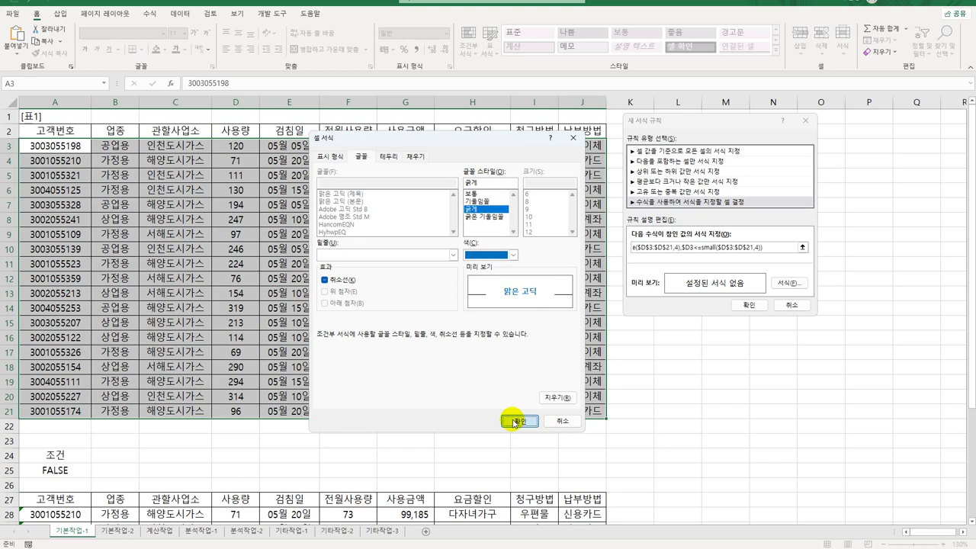
click(750, 306)
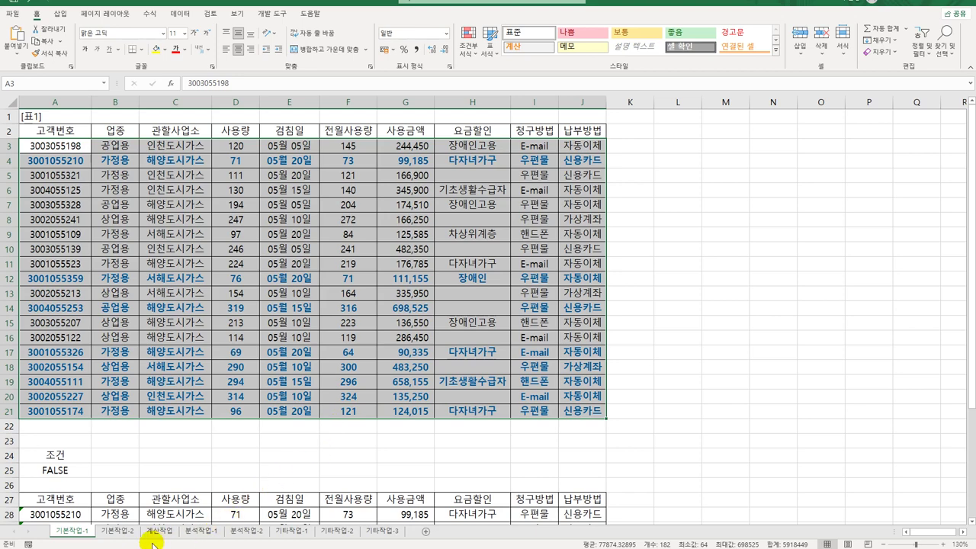
On sheet 기본작업-2, set the average cells E22 and G22:H22 as both locked (잠금) and hidden (숨김).
click(118, 530)
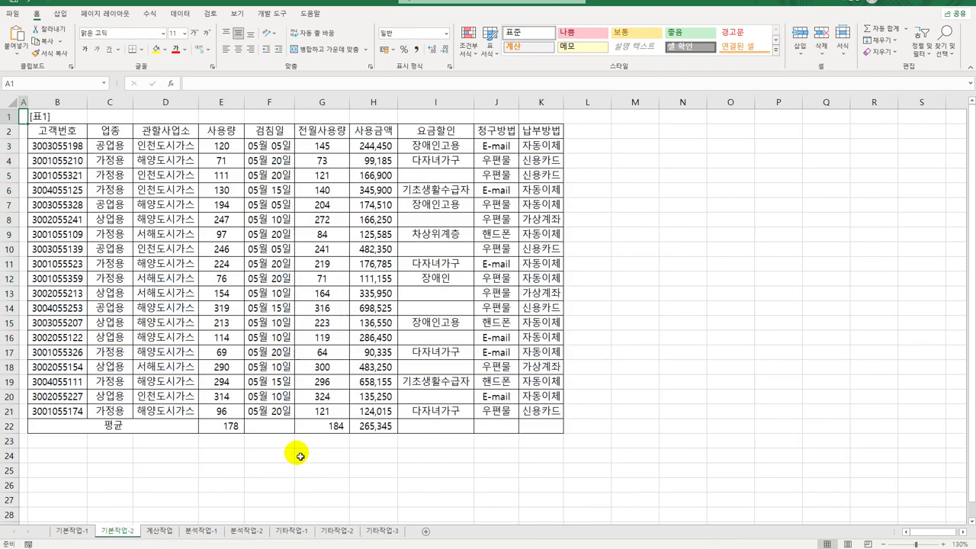
click(232, 427)
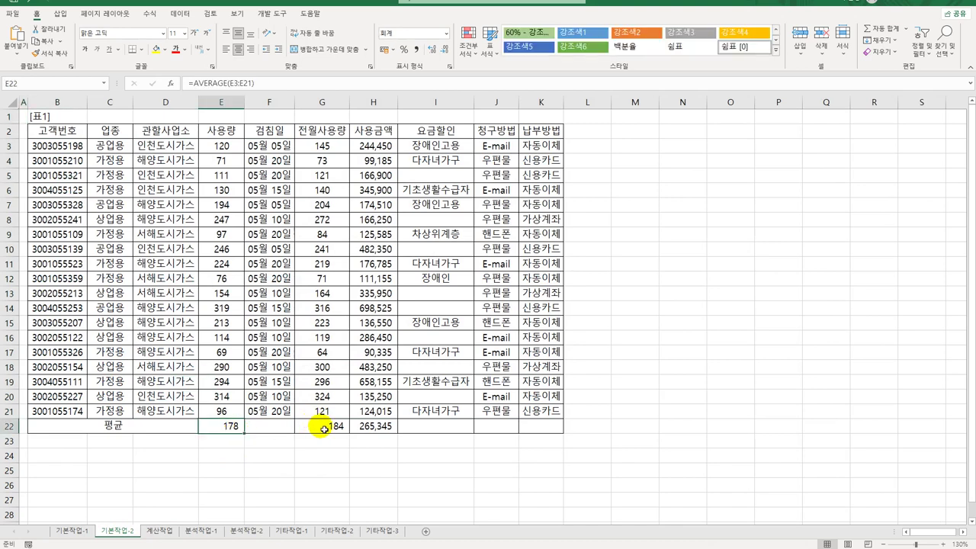
ctrl+drag(324, 429, 370, 429)
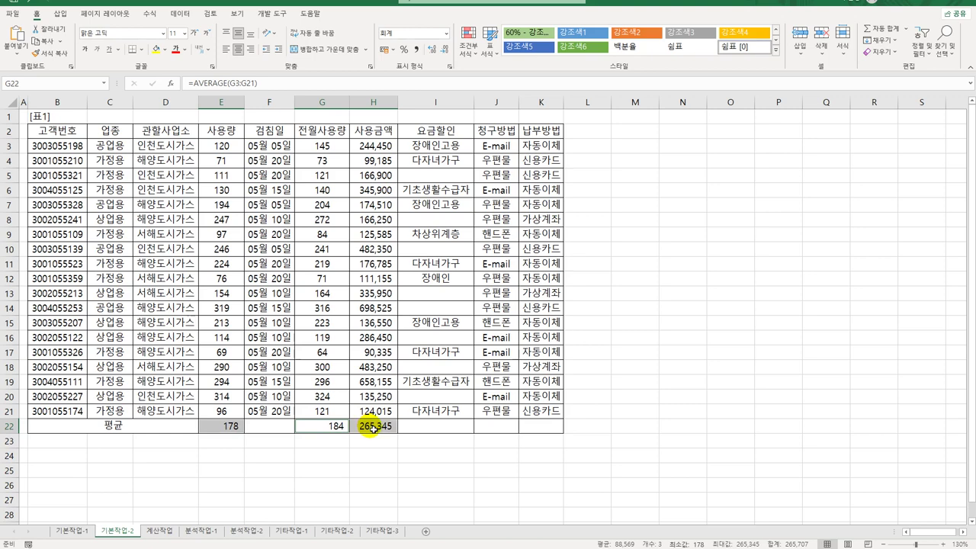
right_click(371, 429)
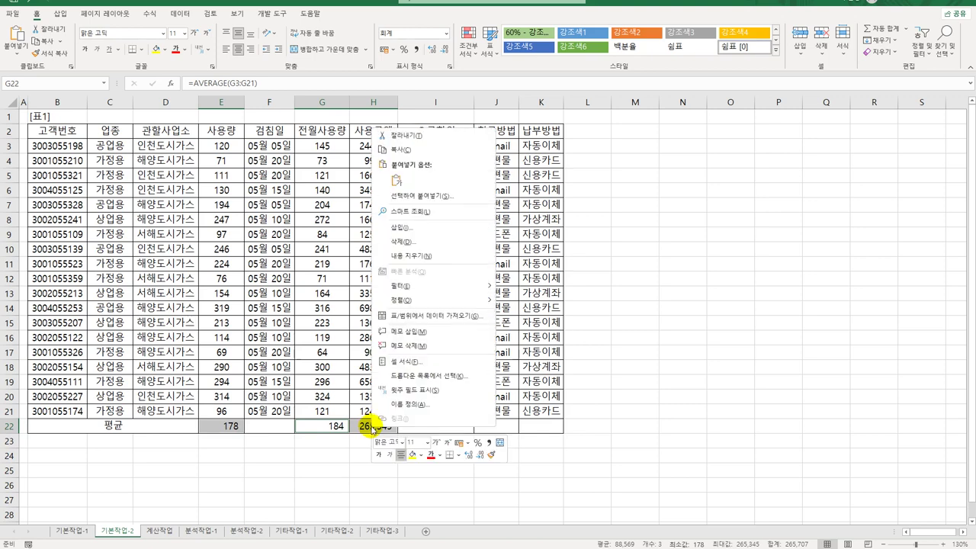
click(429, 366)
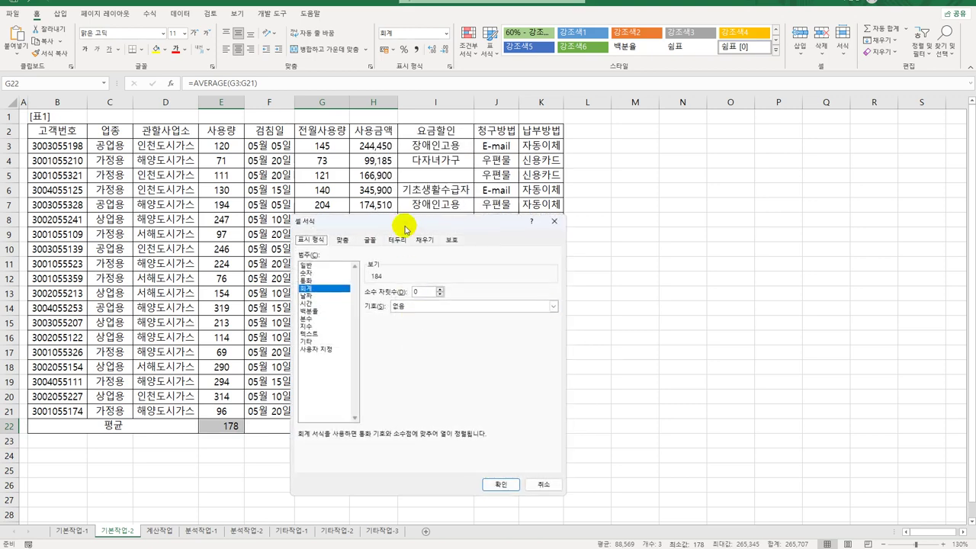
drag(404, 225, 683, 126)
click(729, 143)
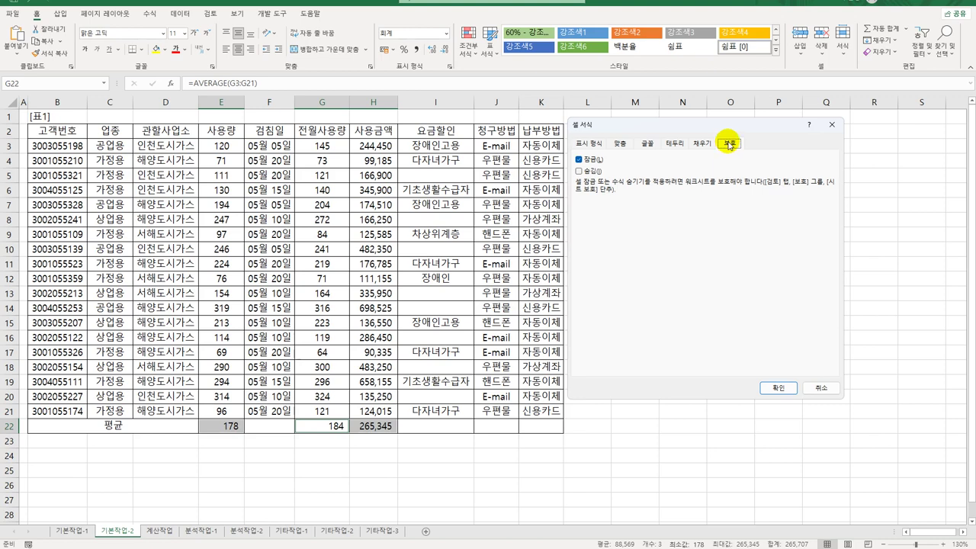
click(593, 172)
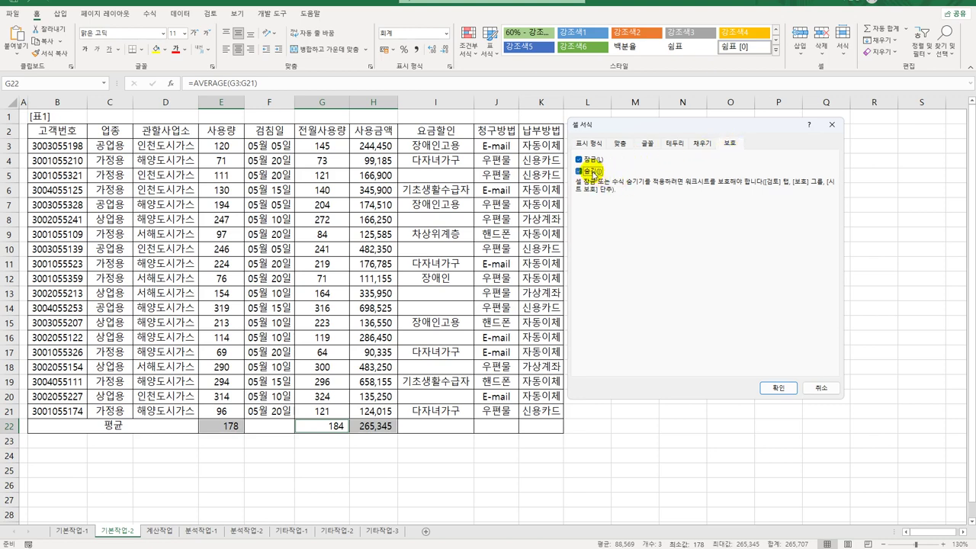
click(781, 389)
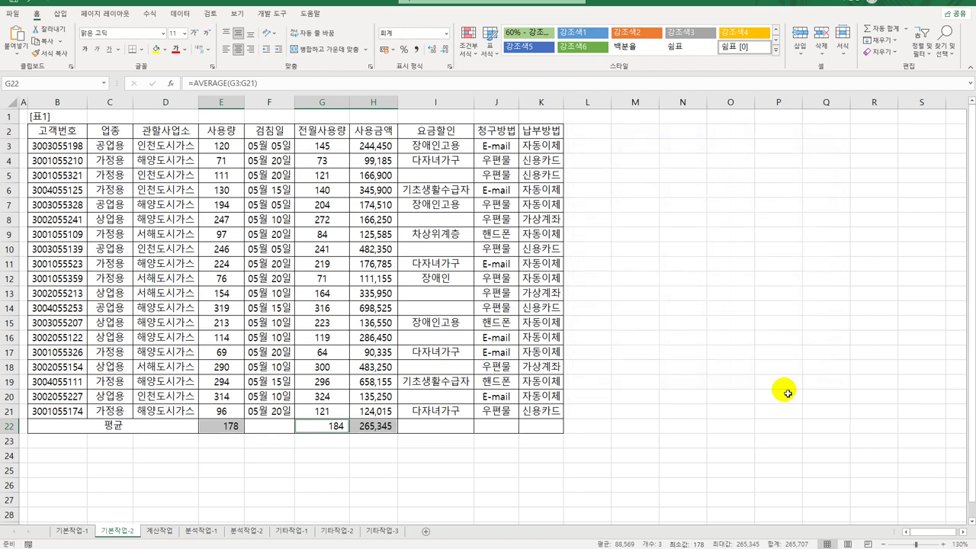
Protect the sheet without a password, allowing selection of locked and unlocked cells.
click(206, 13)
click(356, 42)
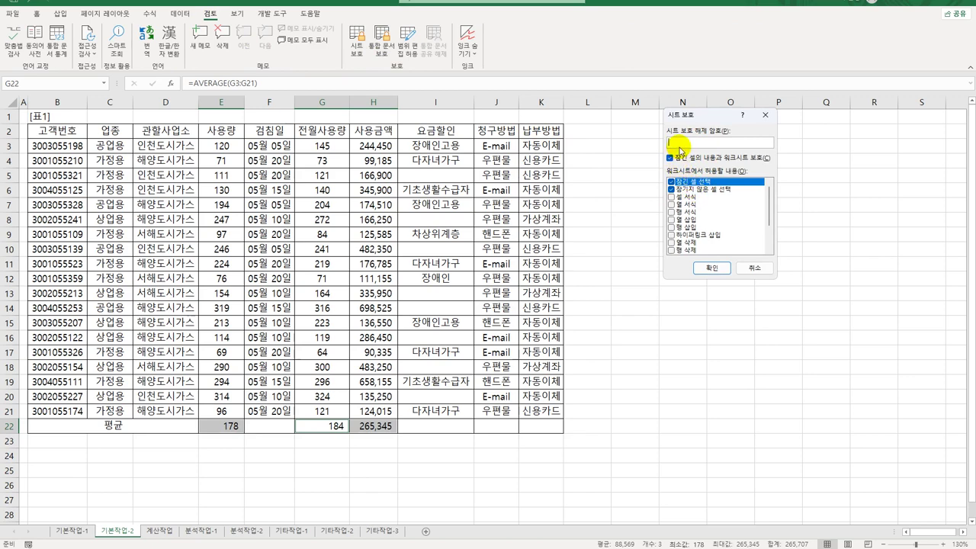
click(729, 275)
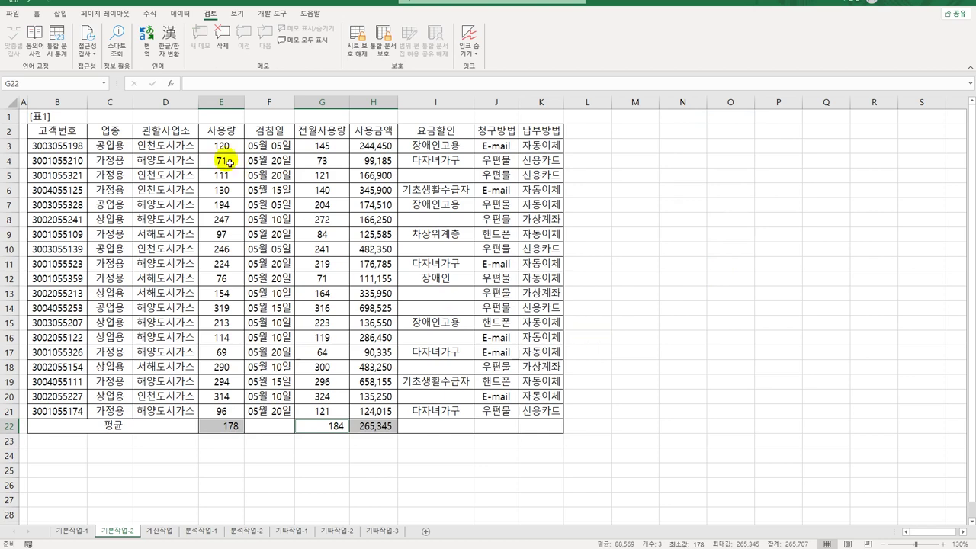
In Page Break Preview at 100% zoom, limit the print area to B2:K22 and extend page 1 through column K.
drag(66, 131, 531, 427)
click(512, 410)
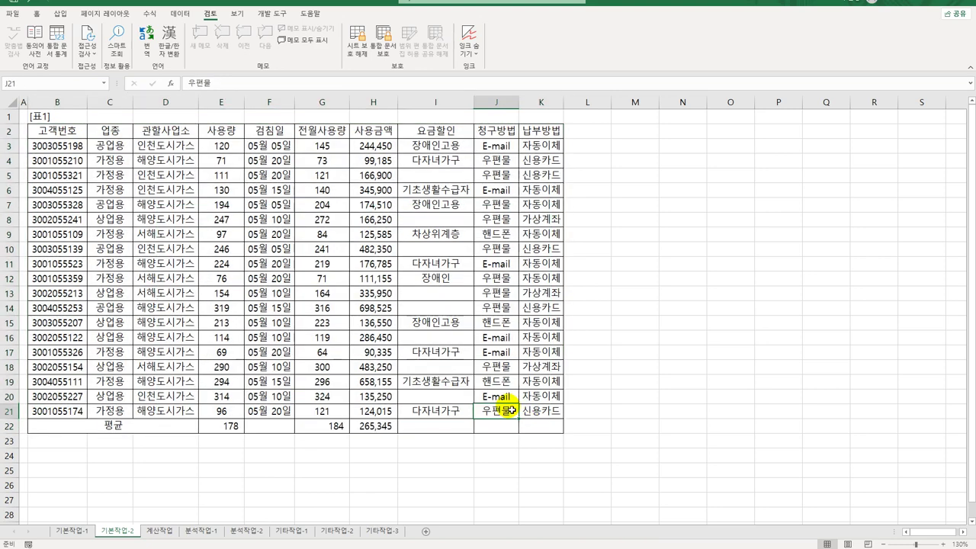
click(237, 13)
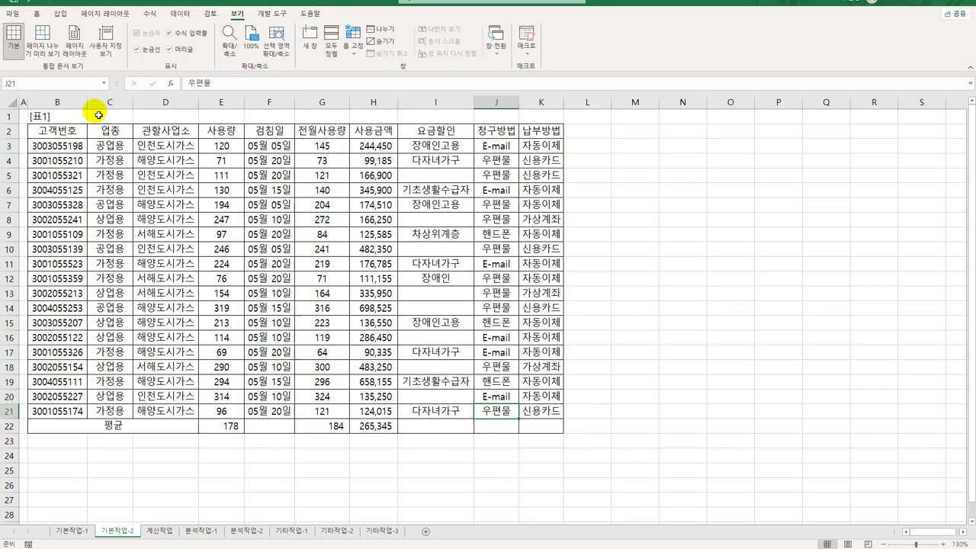
click(42, 42)
click(251, 50)
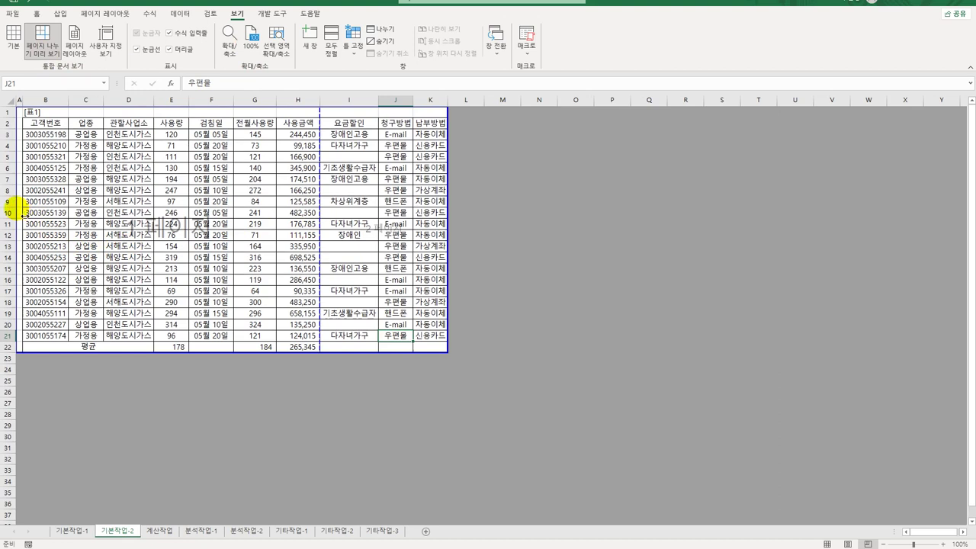
drag(17, 210, 47, 122)
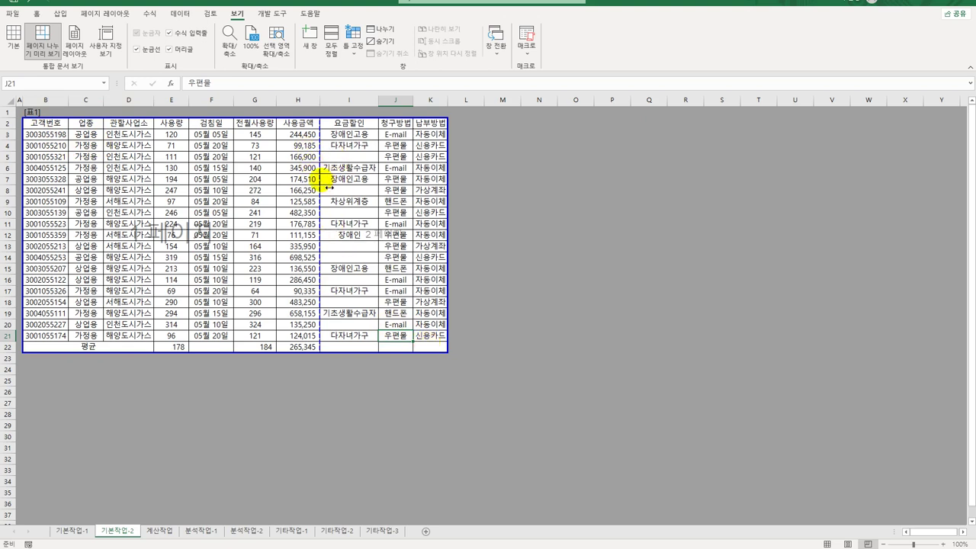
drag(327, 182, 523, 264)
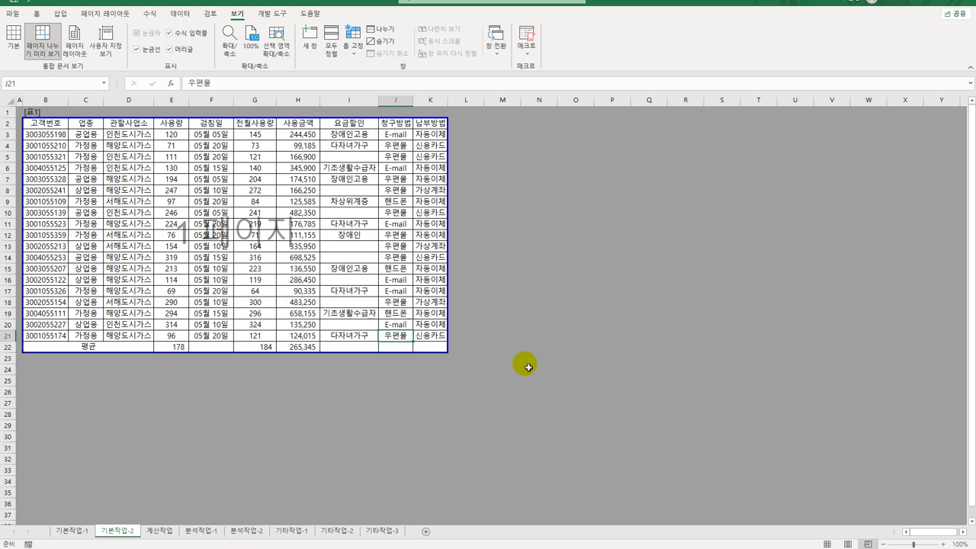
On sheet 계산작업, enter =EDATE(E3,-1) in the first 사용기간 cell, F3.
click(160, 530)
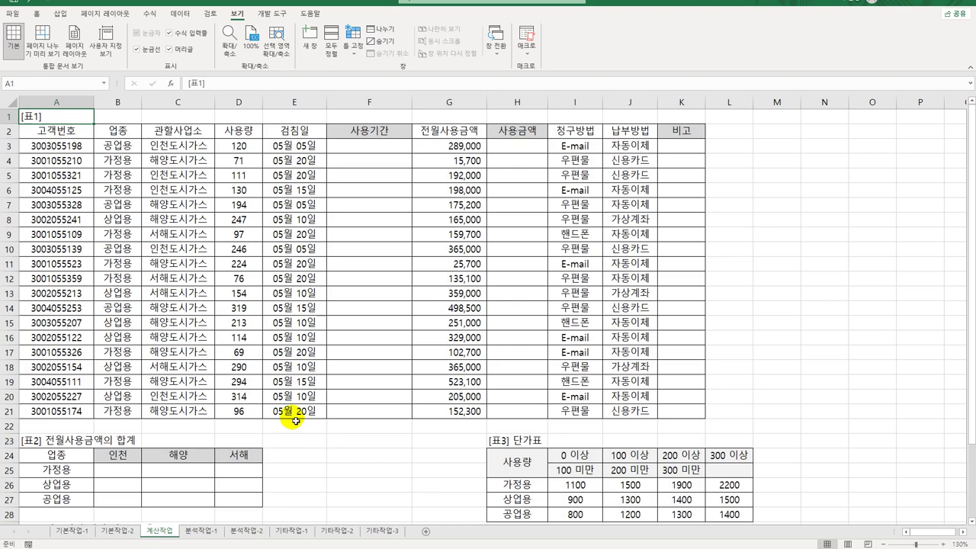
click(383, 146)
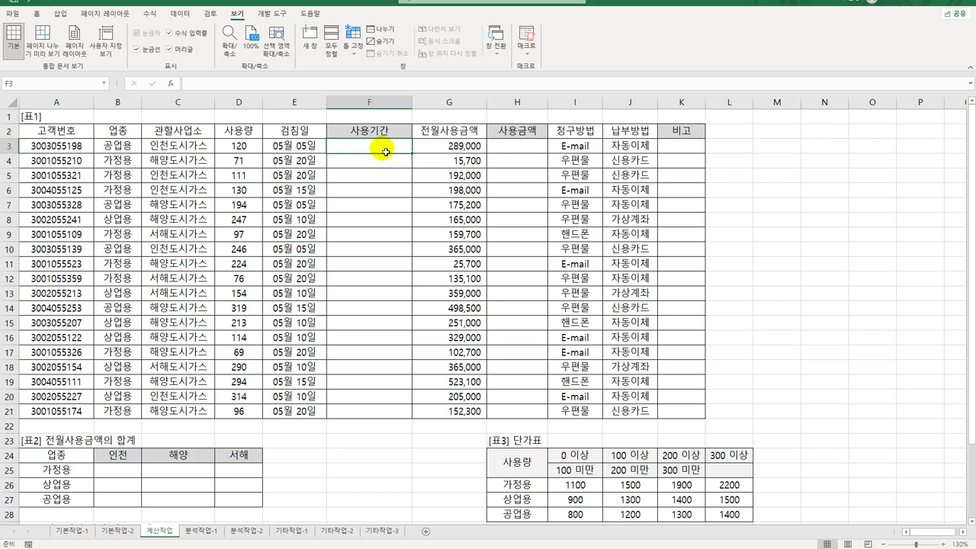
text(=)
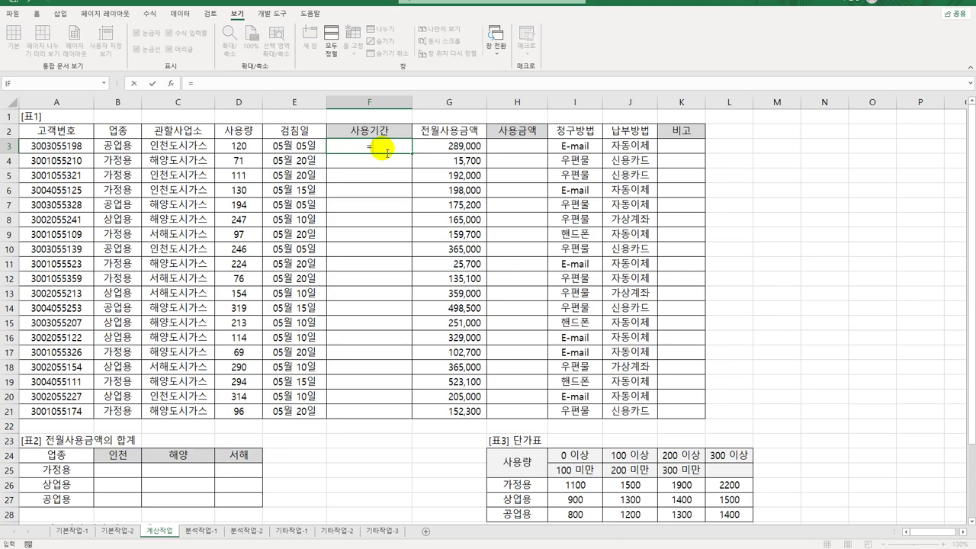
text(ed)
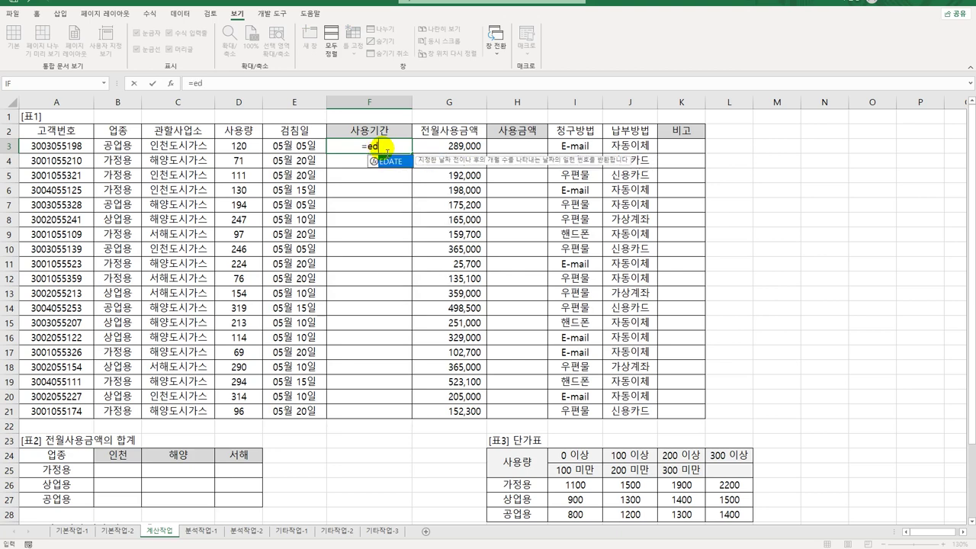
key(Tab)
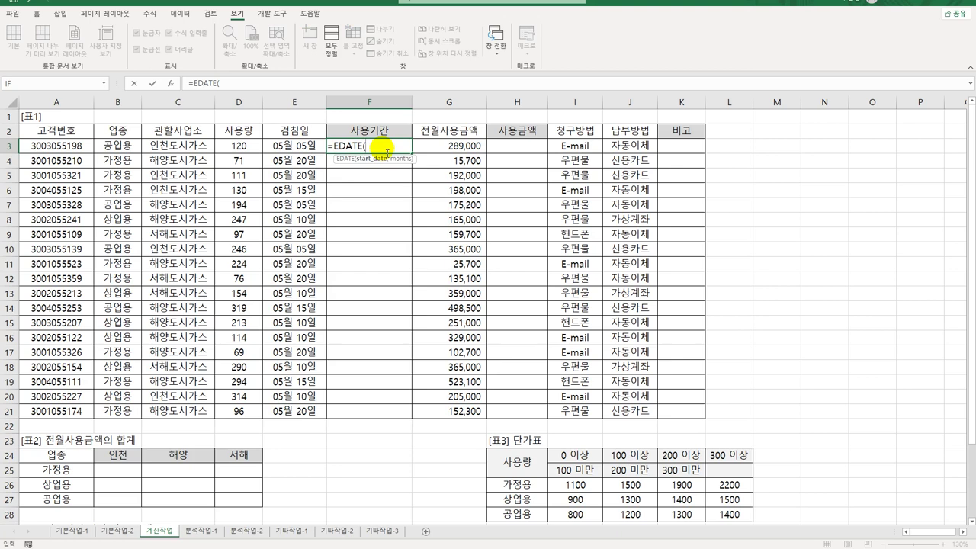
key(Left)
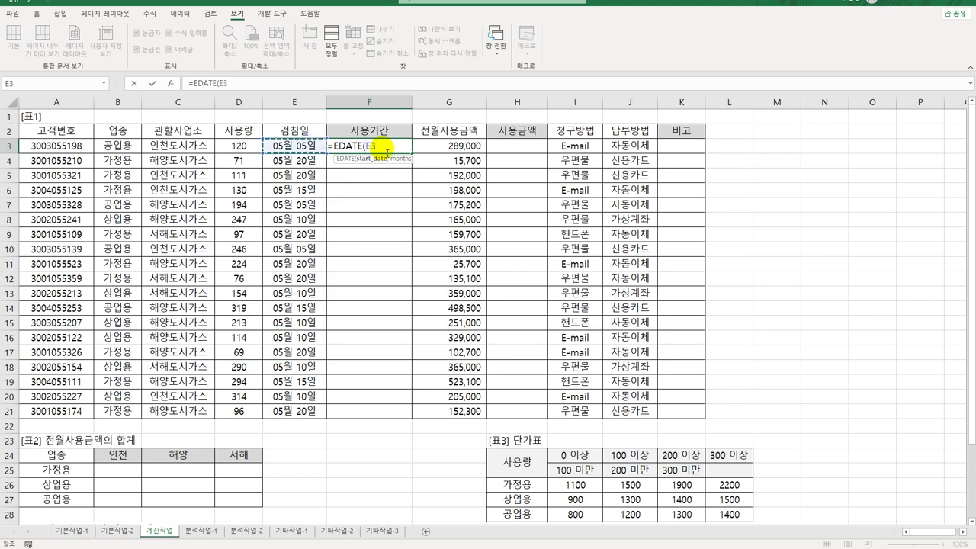
text(,)
text(1)
text(1)
key(Return)
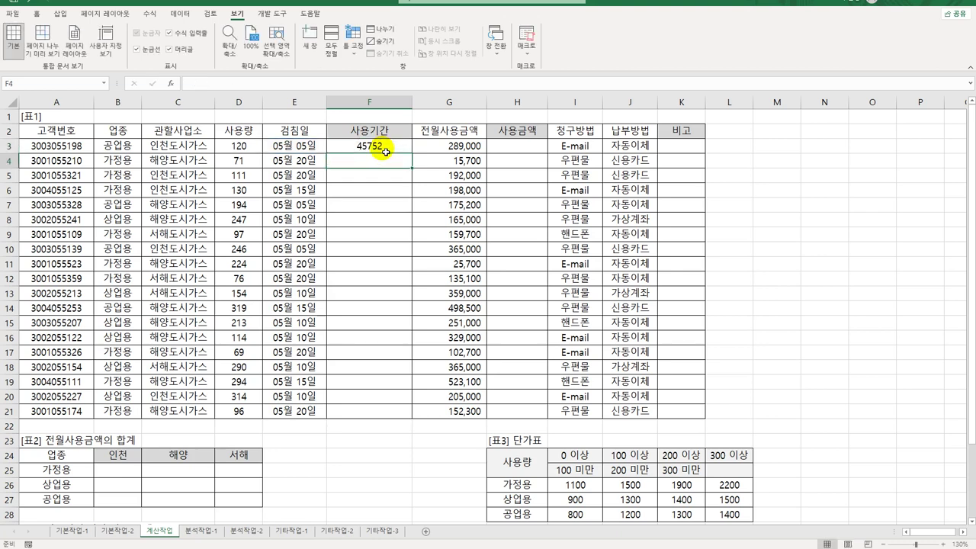
Add one day to the F3 formula, making it =EDATE(E3,-1)+1.
click(385, 150)
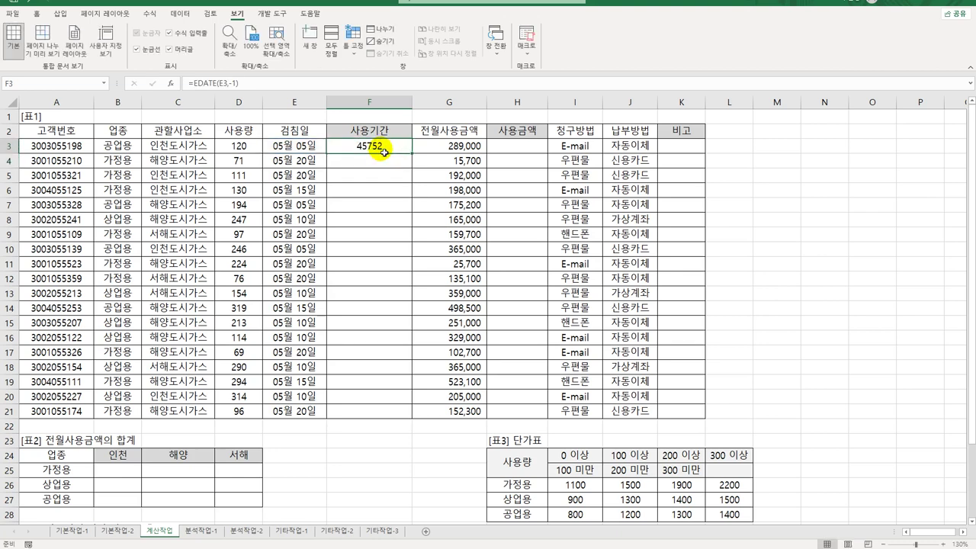
click(35, 14)
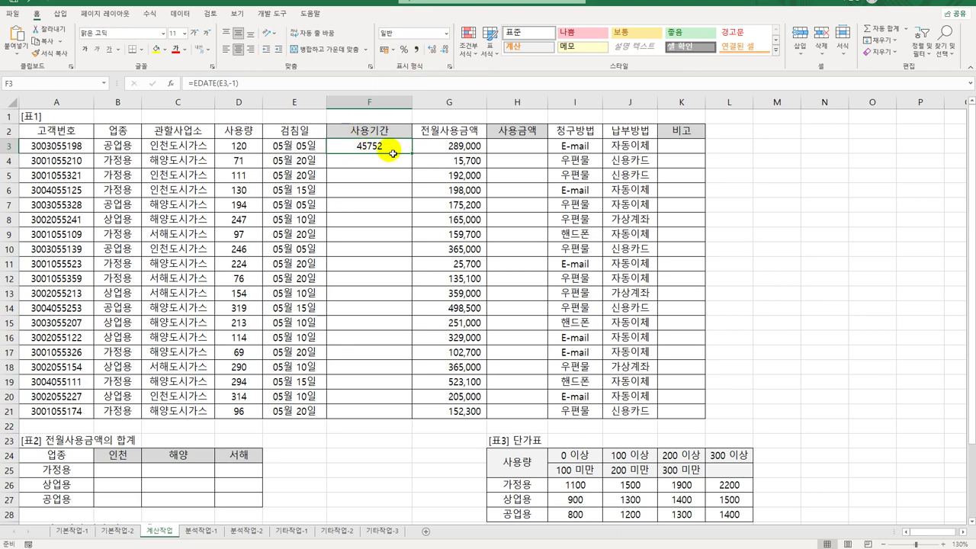
double_click(386, 149)
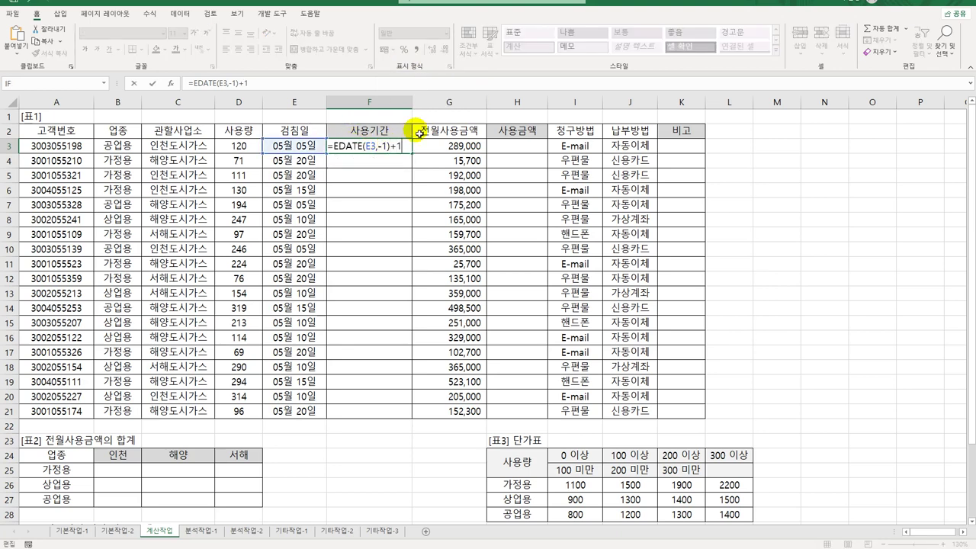
key(Return)
click(357, 149)
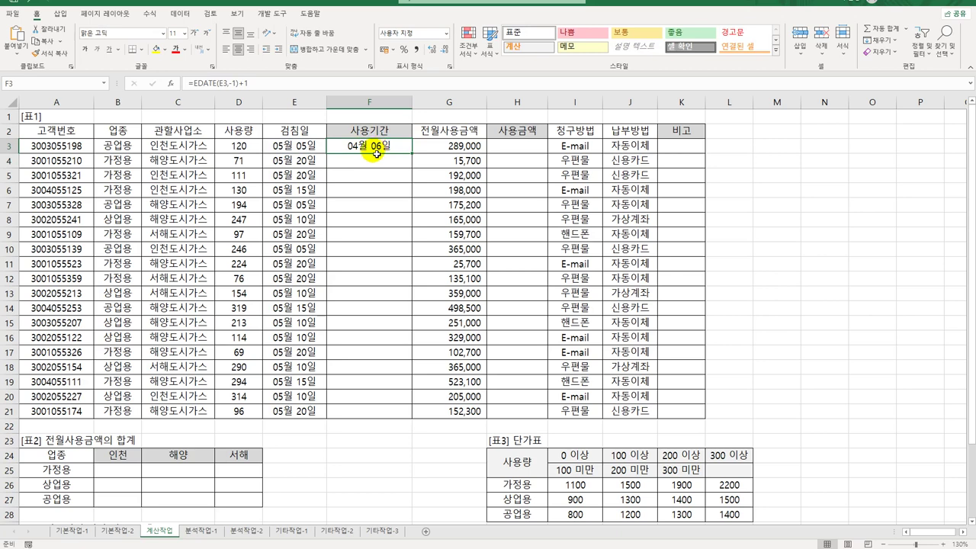
Wrap the F3 formula in TEXT with the "mm/dd" format, making it =TEXT(EDATE(E3,-1)+1,"mm/dd").
double_click(371, 151)
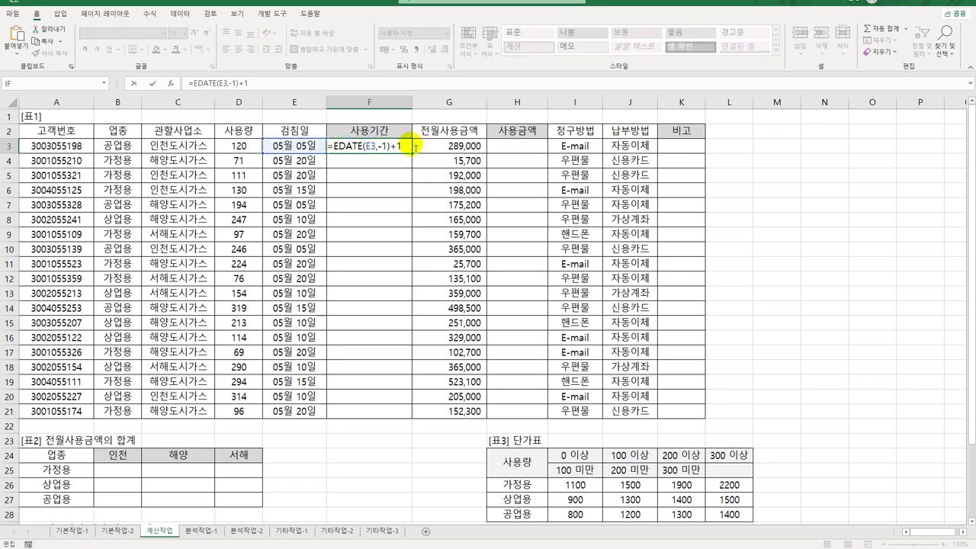
key(Home)
key(Right)
text(TEXT()
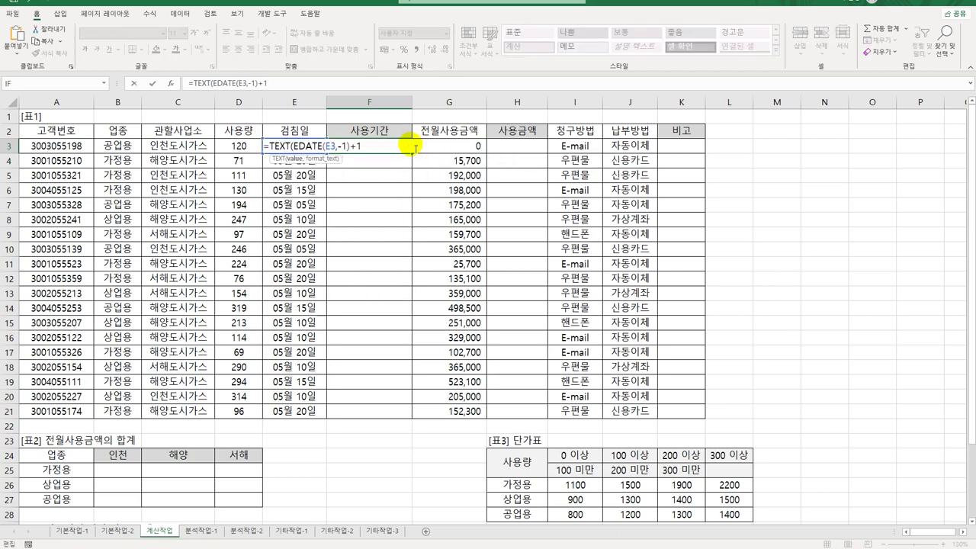
text(,"mm/dd"))
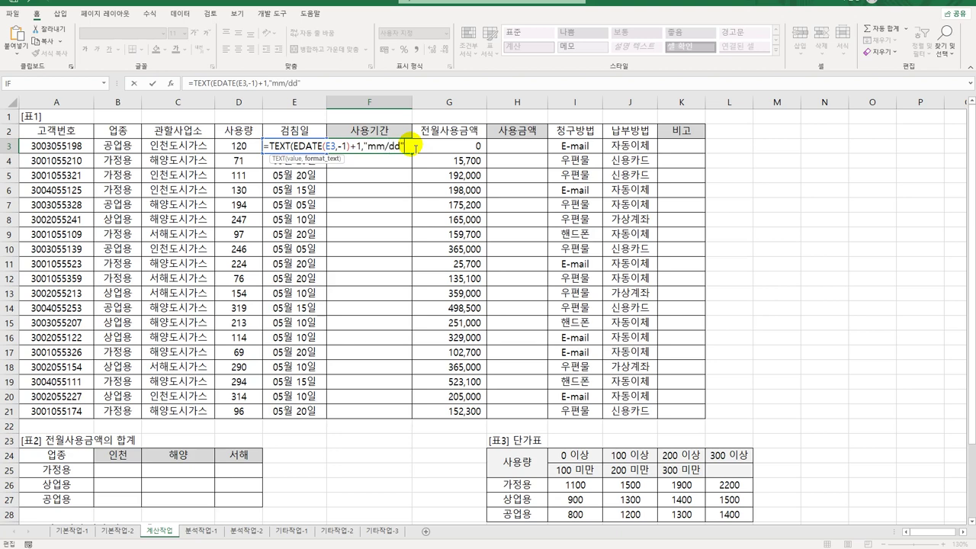
key(Return)
key(Up)
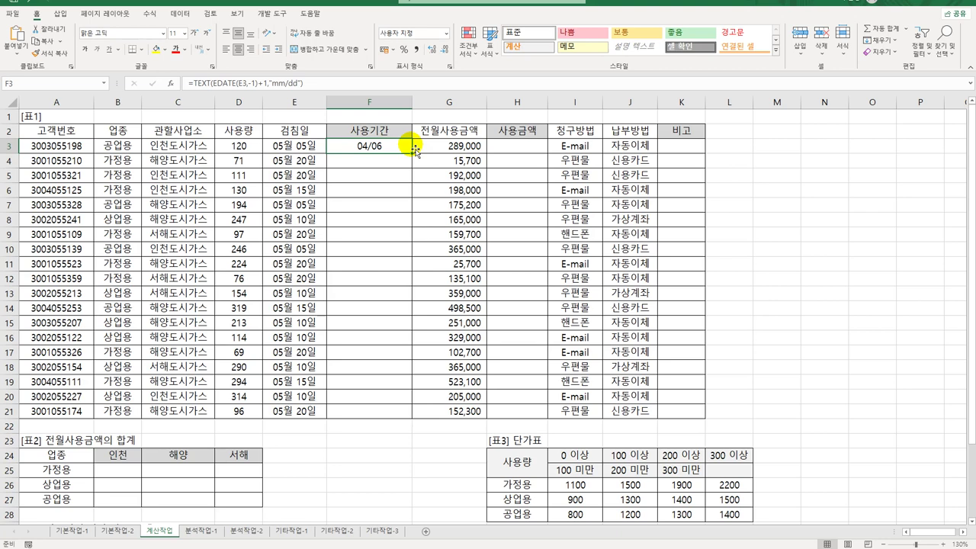
Append &"~"&TEXT(E3,"mm/dd") to the F3 formula and fill it down the 사용기간 column to F21.
double_click(410, 149)
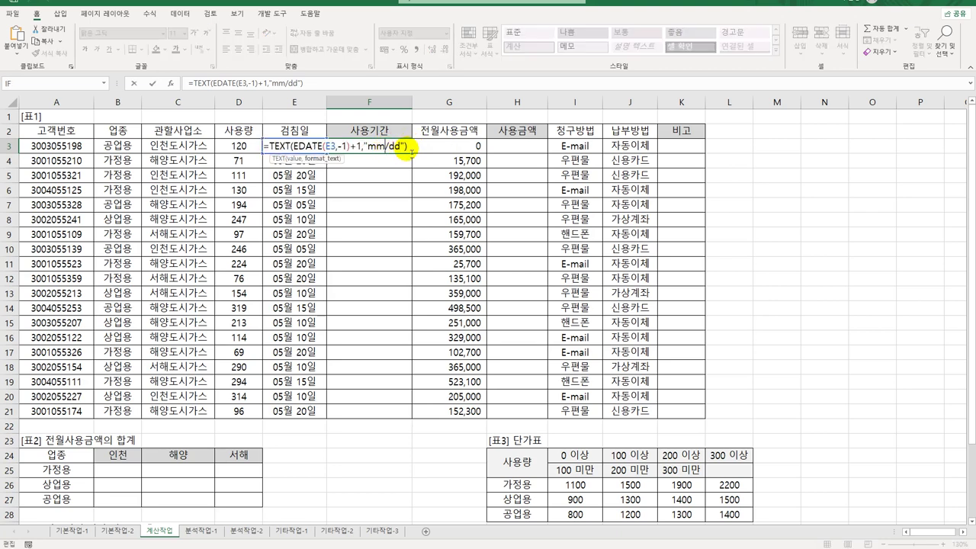
text(&")
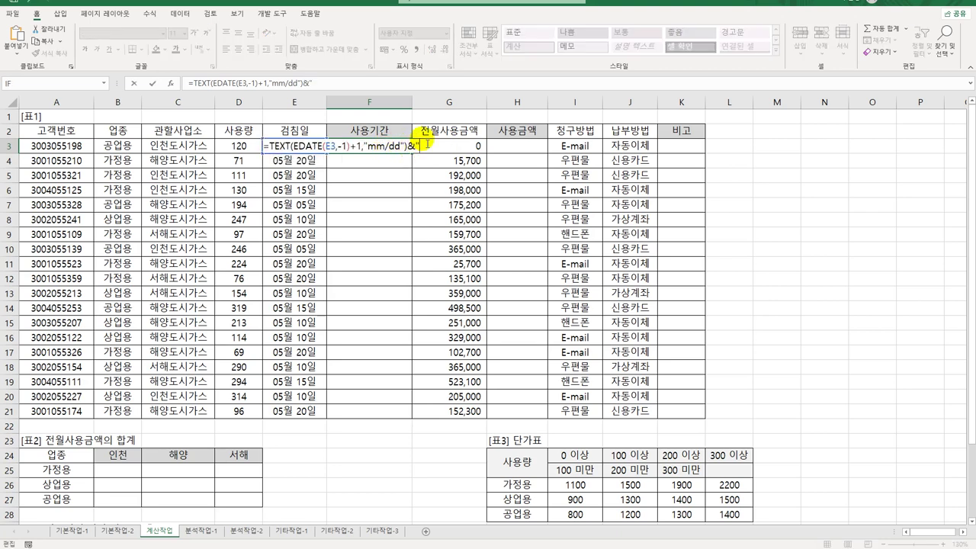
text(~"&text()
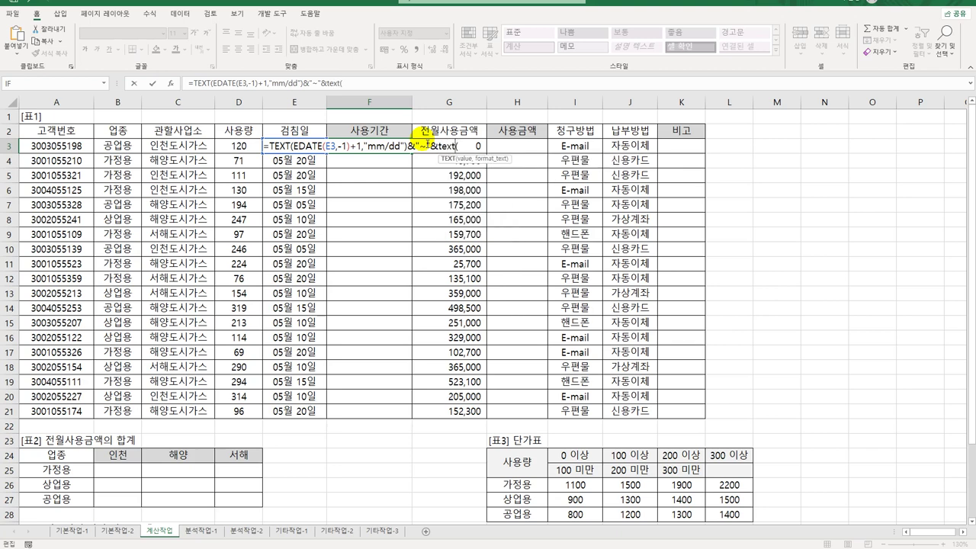
text(e3,"ㅡㅡ)
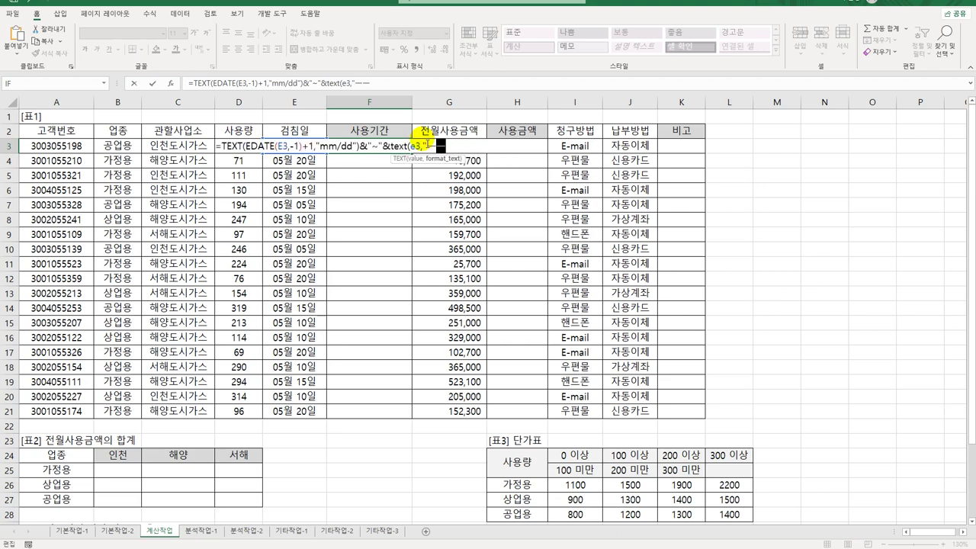
key(BackSpace)
key(BackSpace)
text(mm/dd"))
key(ctrl+Return)
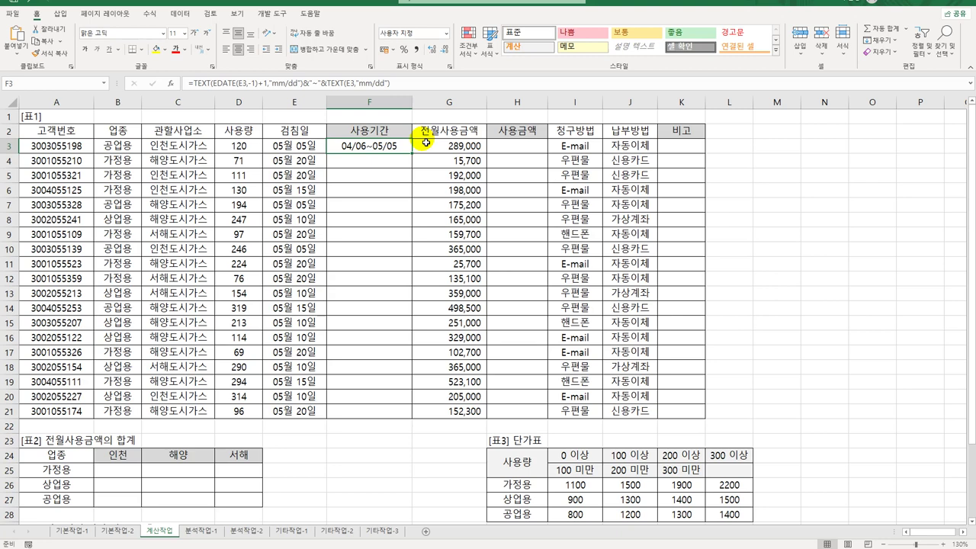
double_click(414, 154)
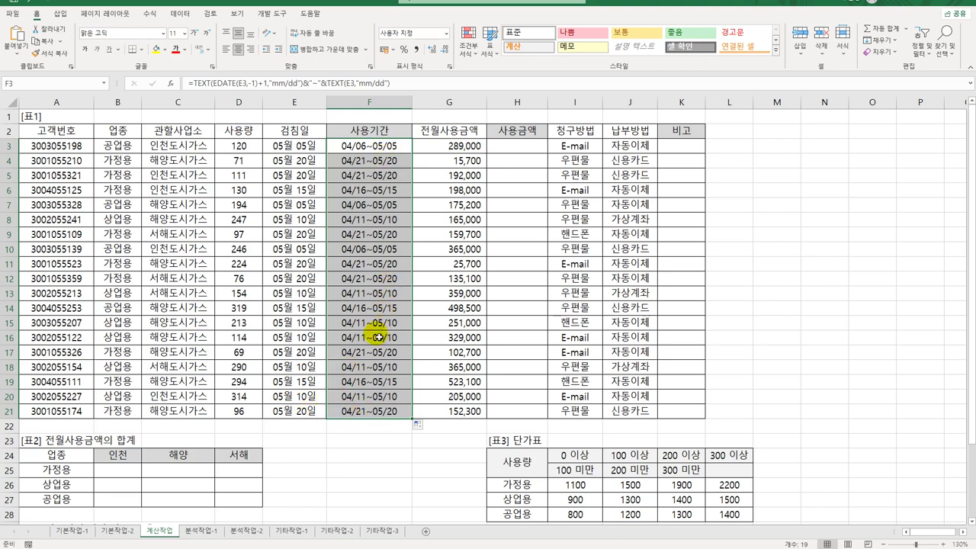
Examine how 업종 and 사용량 in [표1] match the row labels, usage ranges and unit prices of [표3] 단가표 for calculating 사용금액.
click(540, 150)
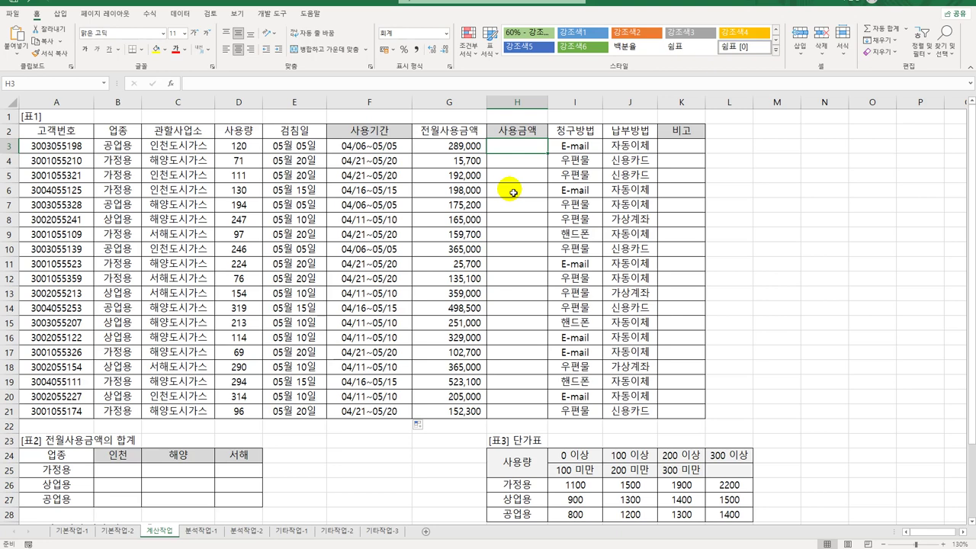
click(237, 147)
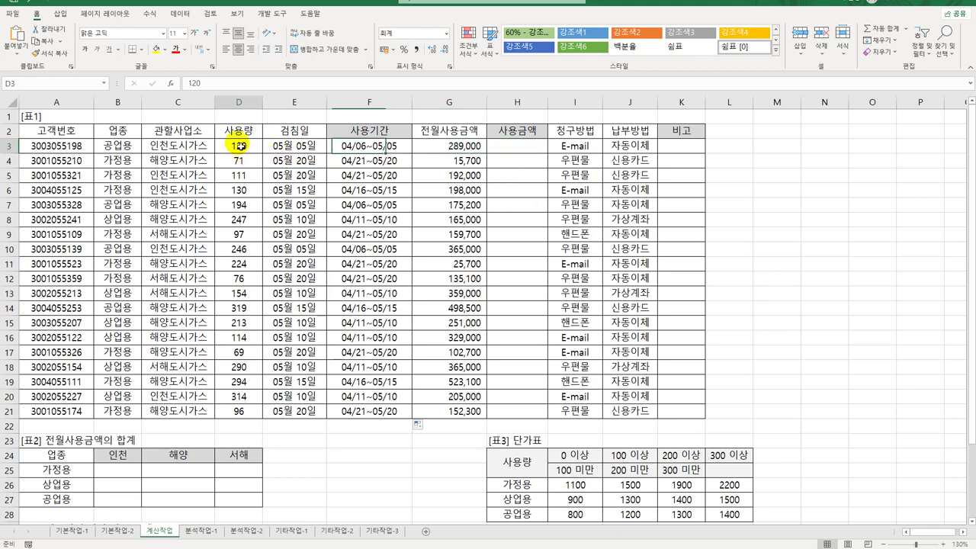
click(588, 488)
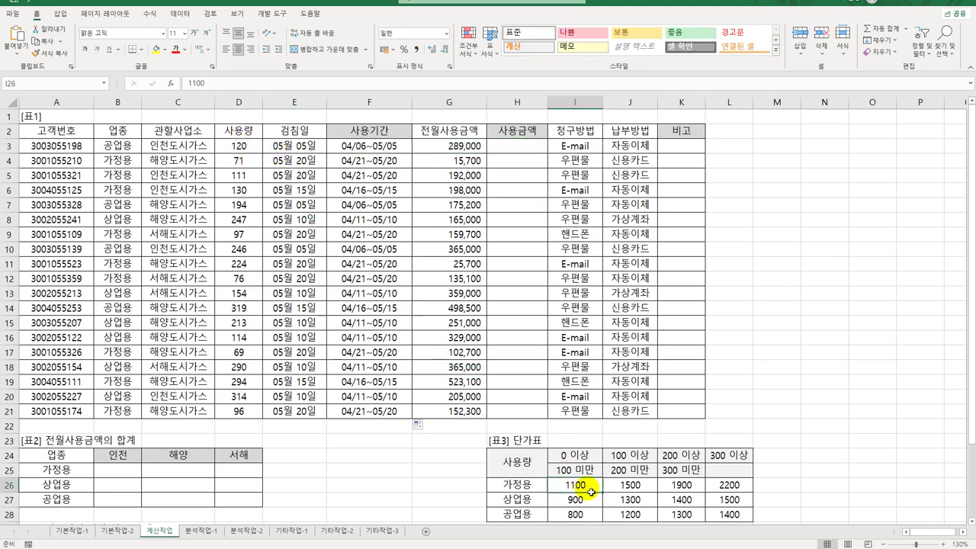
click(522, 147)
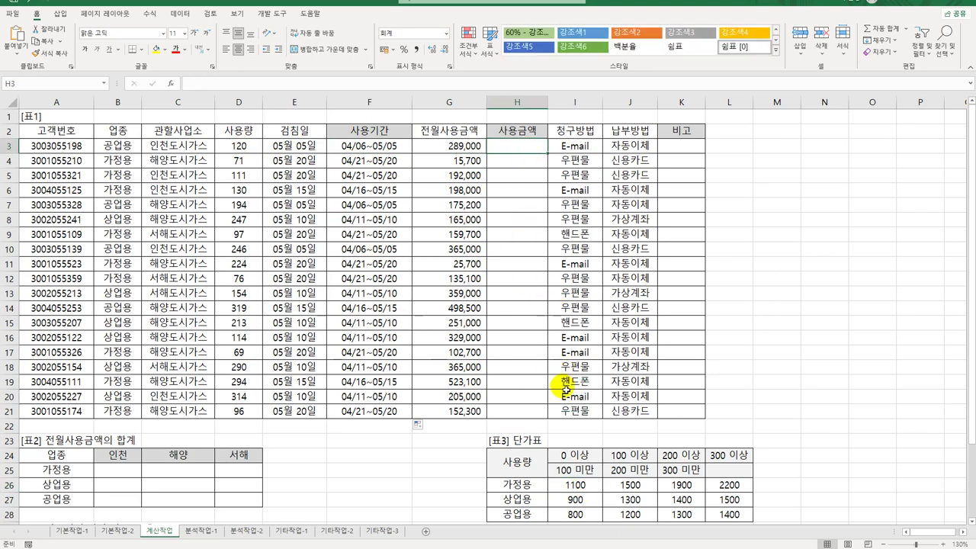
click(125, 145)
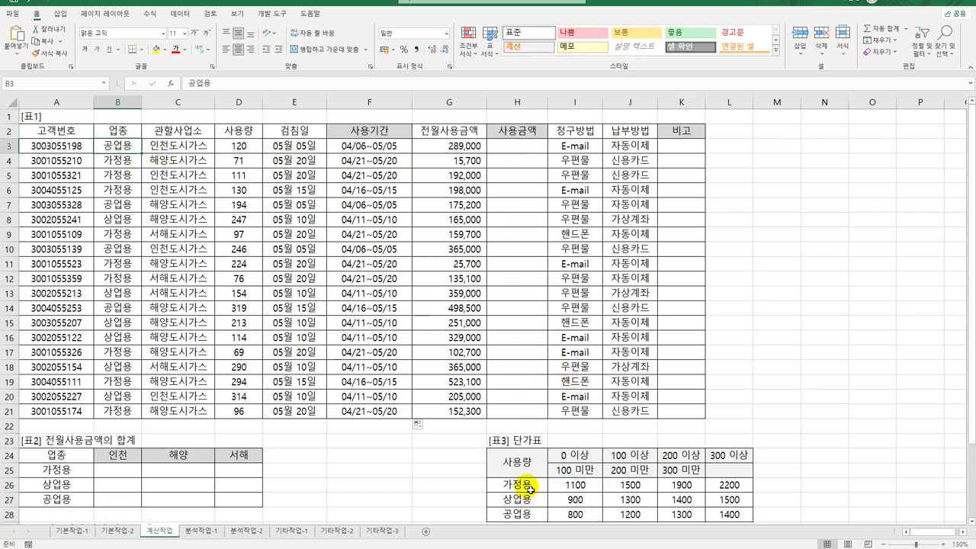
drag(530, 489, 540, 523)
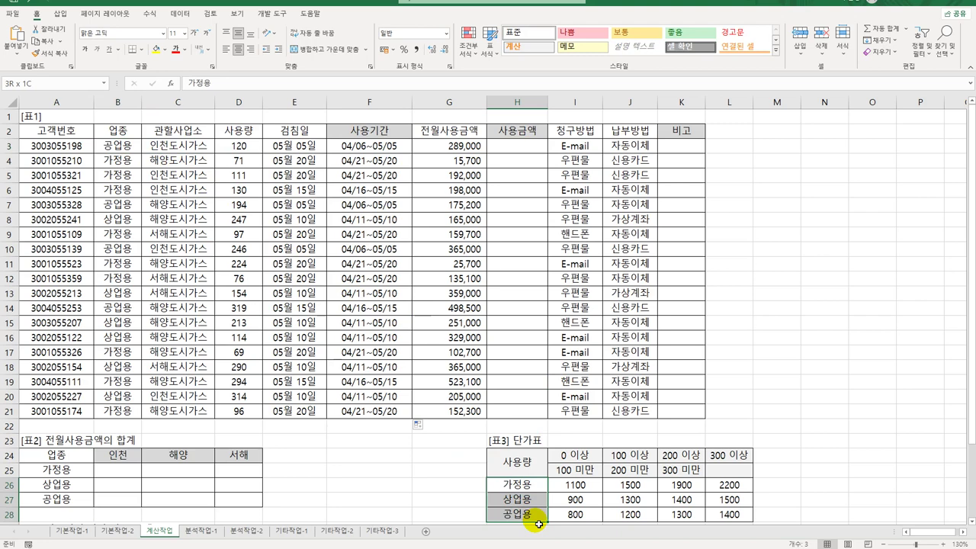
drag(539, 524, 539, 524)
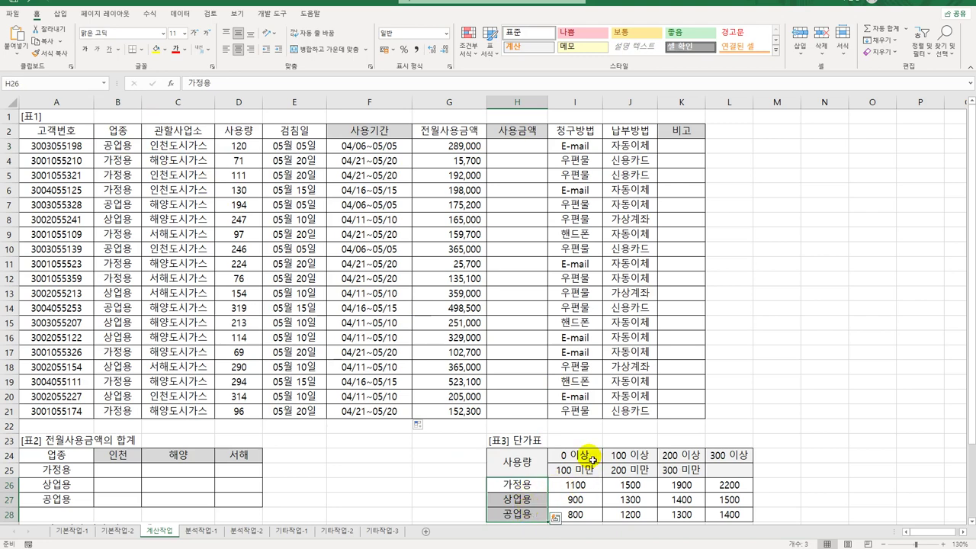
drag(576, 456, 726, 464)
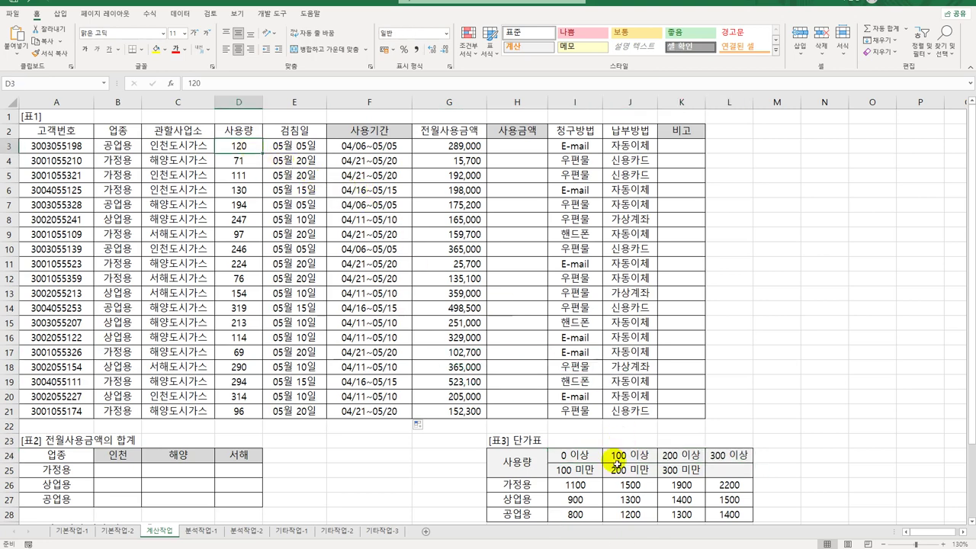
drag(577, 455, 727, 462)
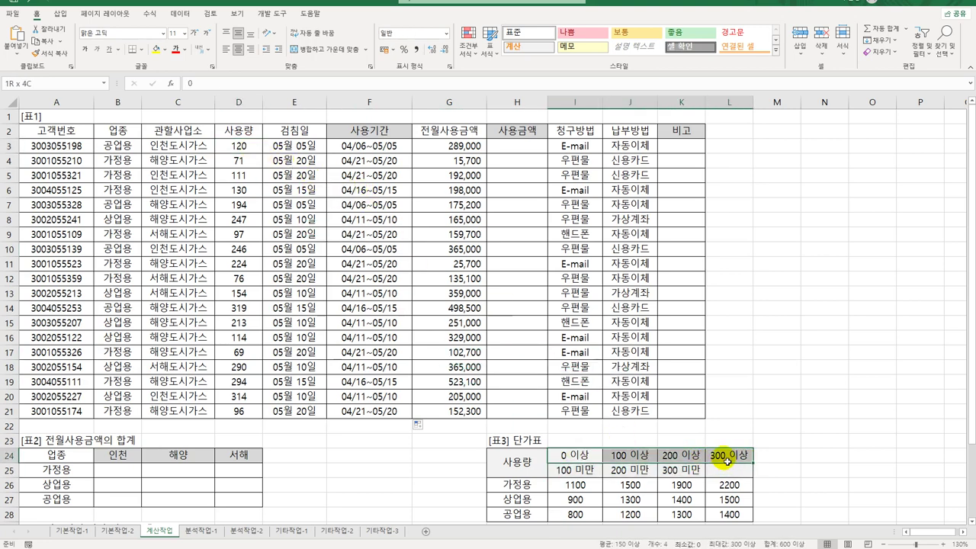
click(534, 484)
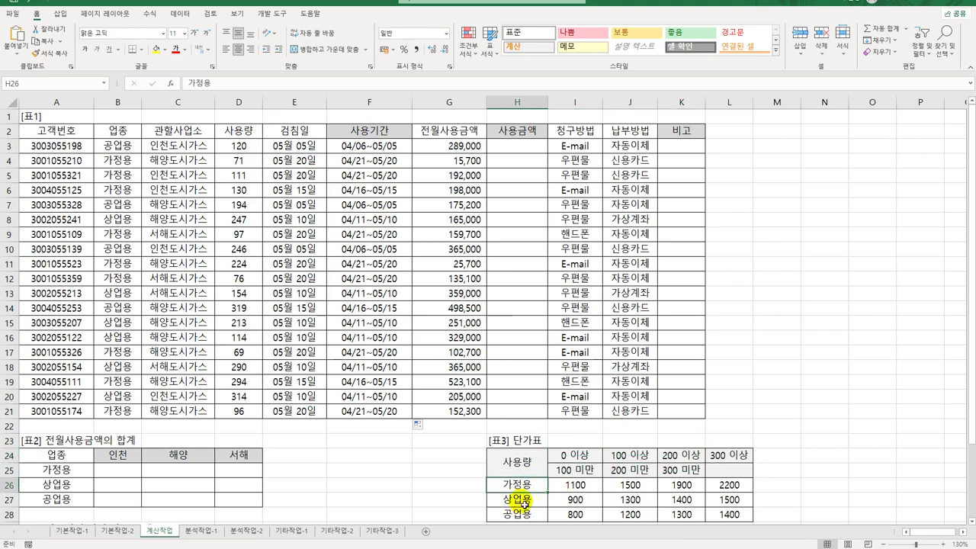
click(522, 500)
drag(516, 486, 714, 486)
drag(526, 500, 720, 503)
drag(534, 514, 738, 515)
click(737, 515)
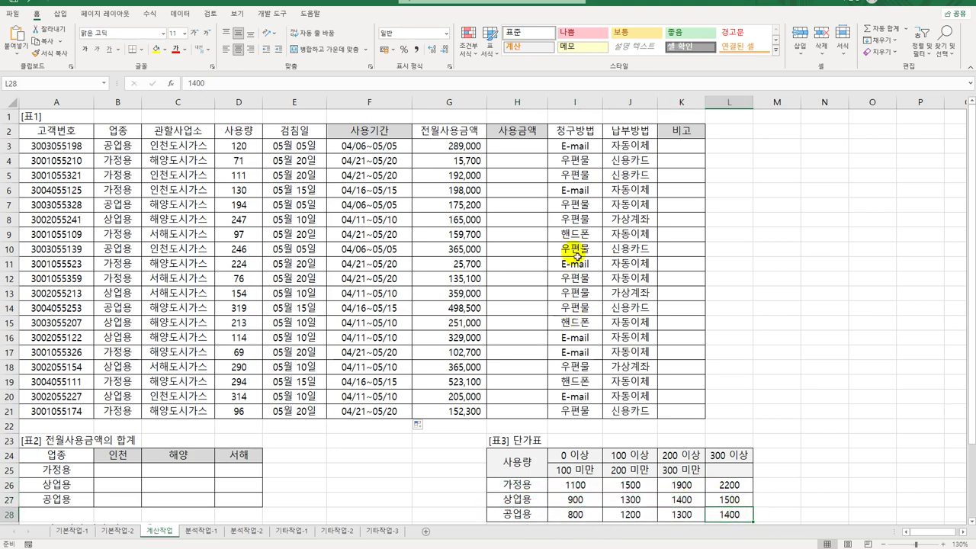
click(529, 485)
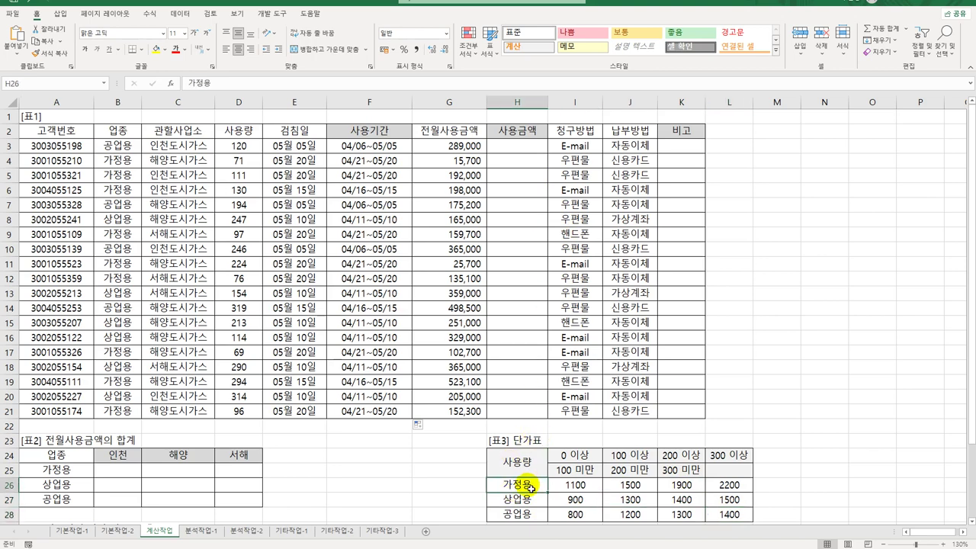
drag(529, 488, 532, 517)
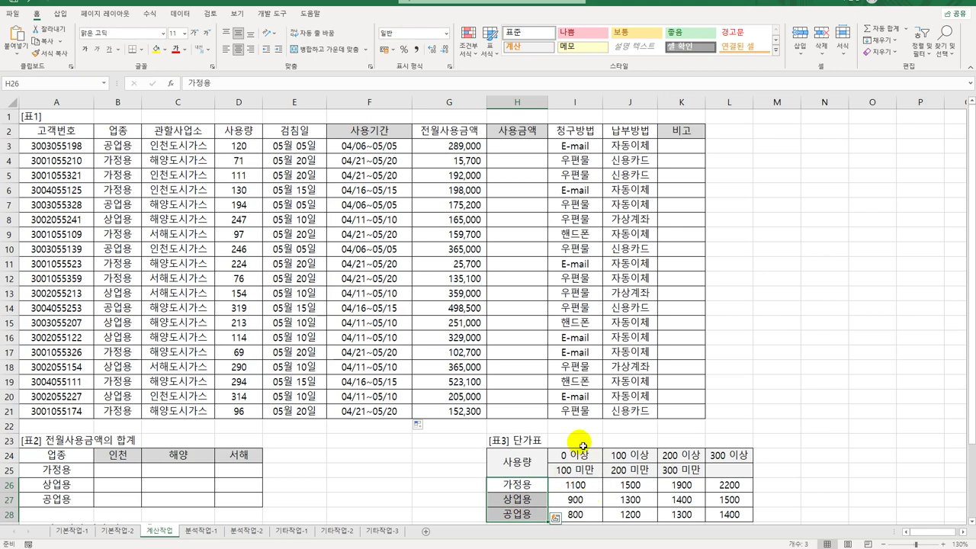
click(530, 147)
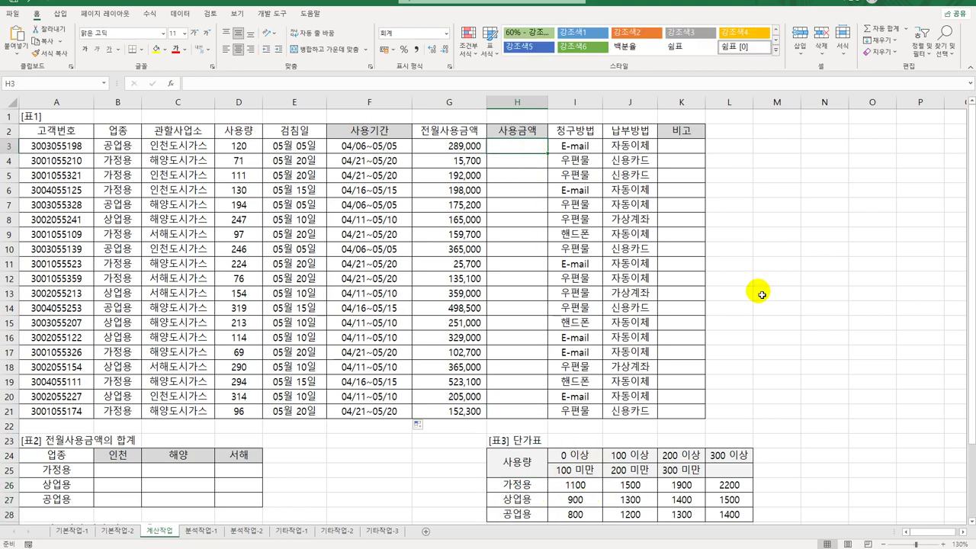
Enter =MATCH(B3,$H$26:$H$28,0) in H3 with absolute 업종 labels from [표3], and fill it down the 사용금액 column to H21.
text(=)
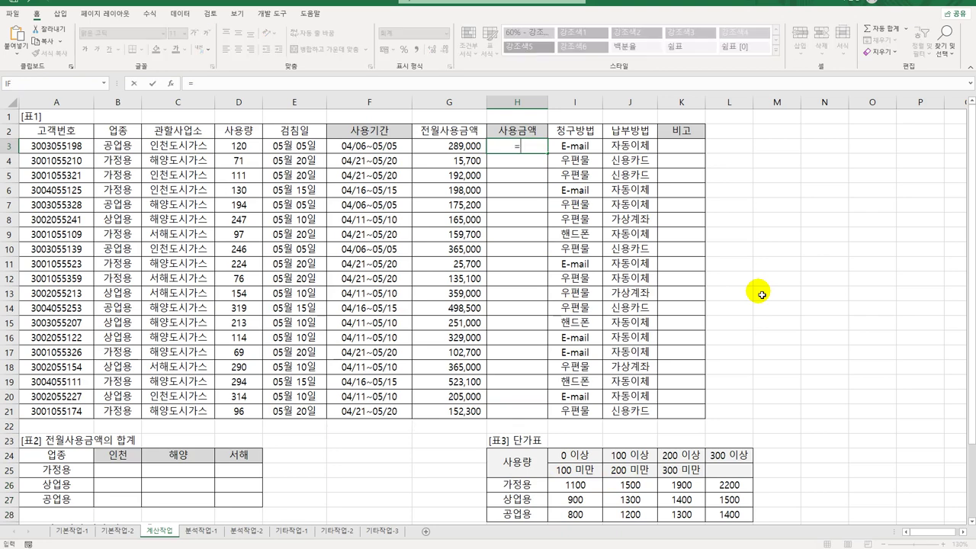
text(m)
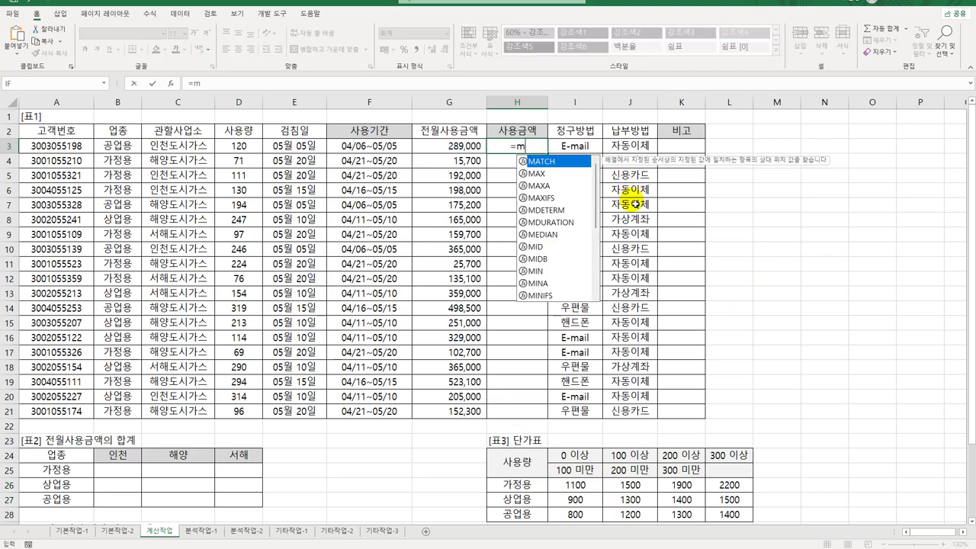
double_click(568, 162)
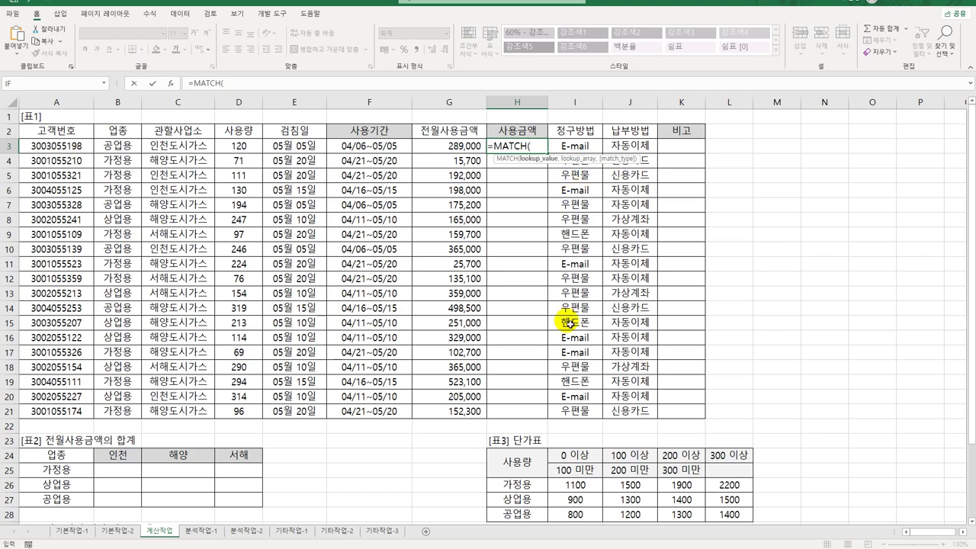
click(170, 83)
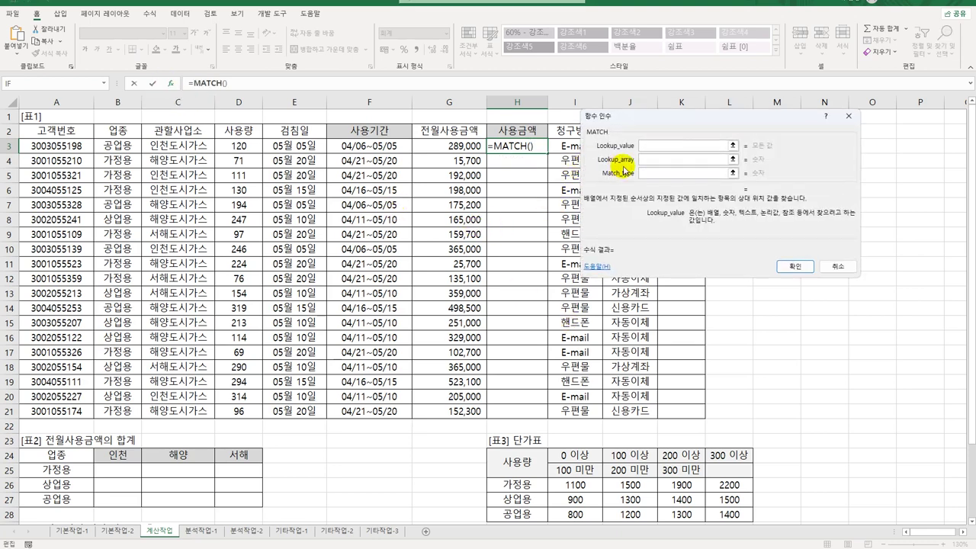
click(130, 152)
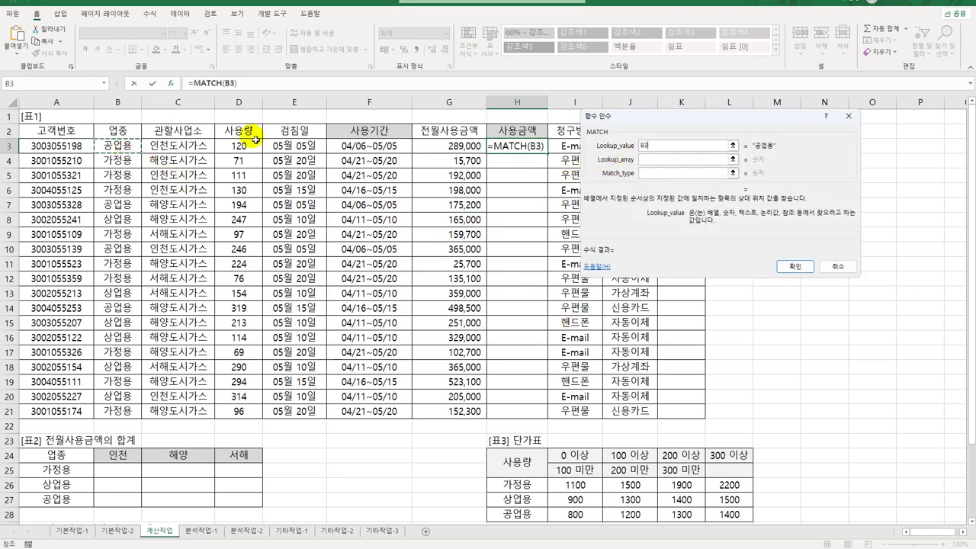
click(650, 160)
drag(532, 487, 538, 517)
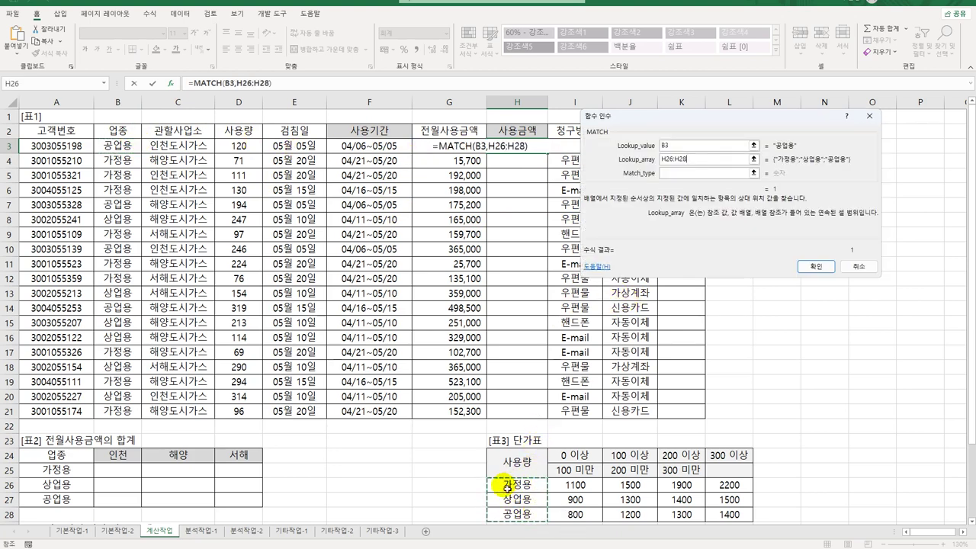
key(F4)
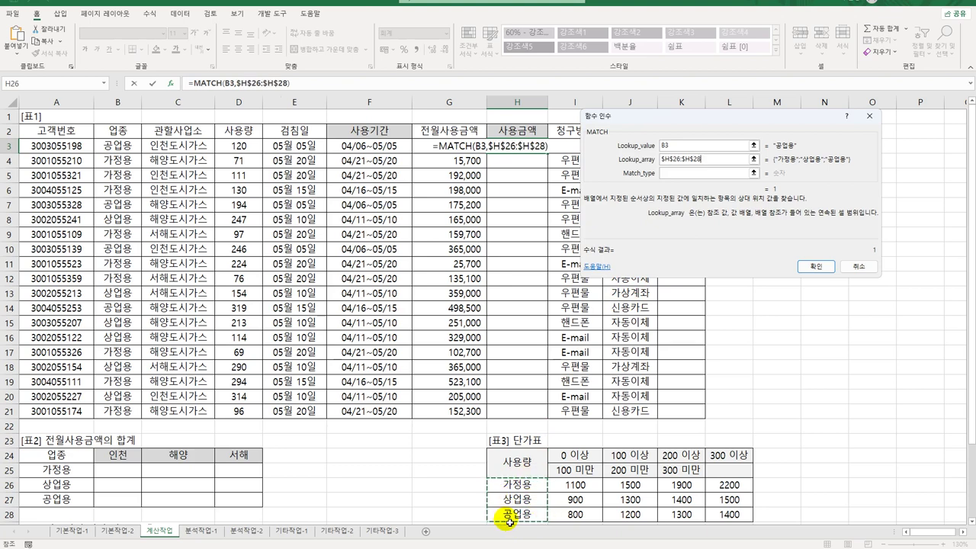
click(680, 173)
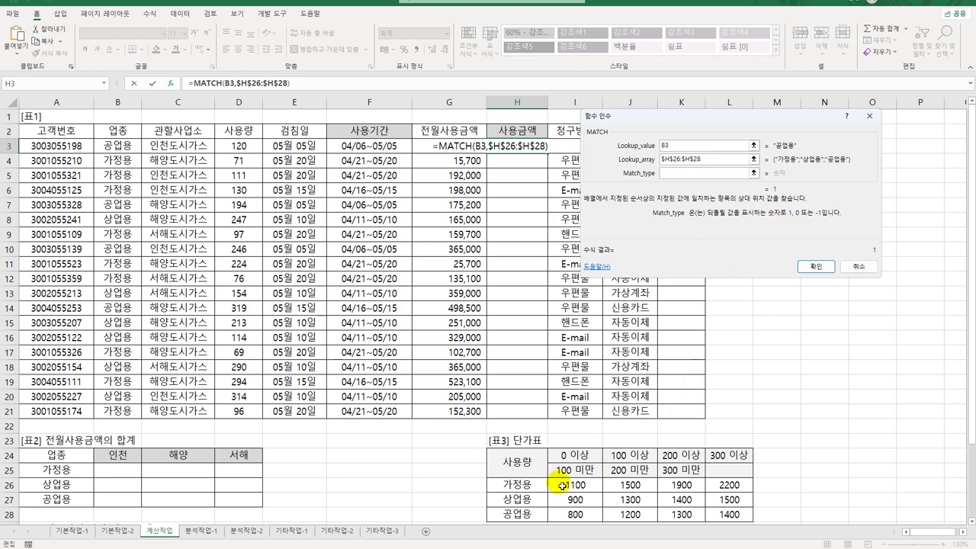
text(0)
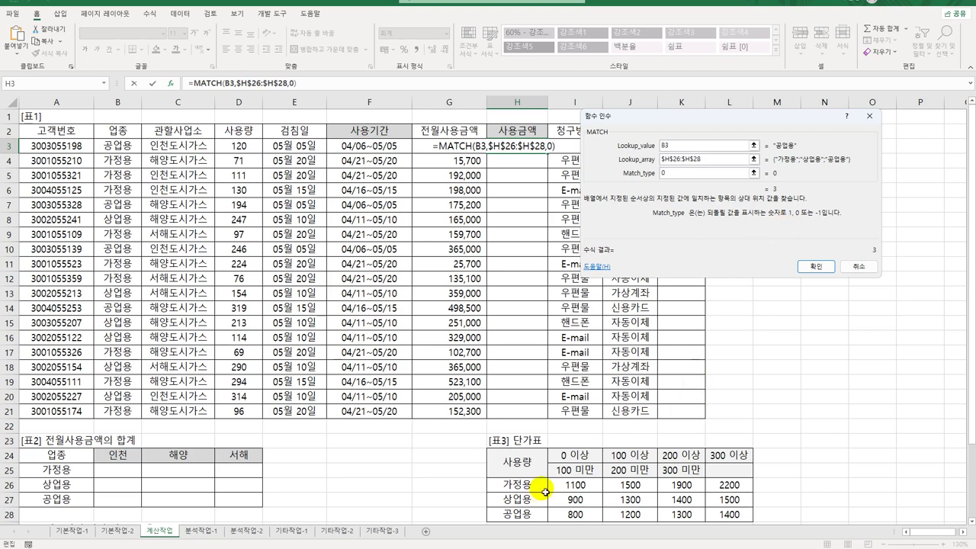
click(816, 266)
drag(549, 153, 540, 418)
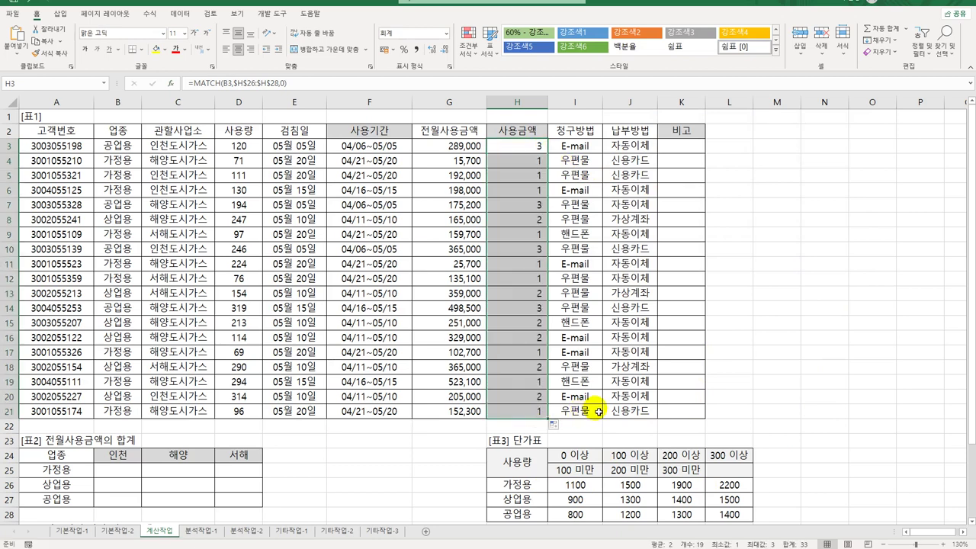
Check the MATCH positions against [표3], add 2 to make H3 =MATCH(B3,$H$26:$H$28,0)+2, and fill it down to H21.
click(536, 179)
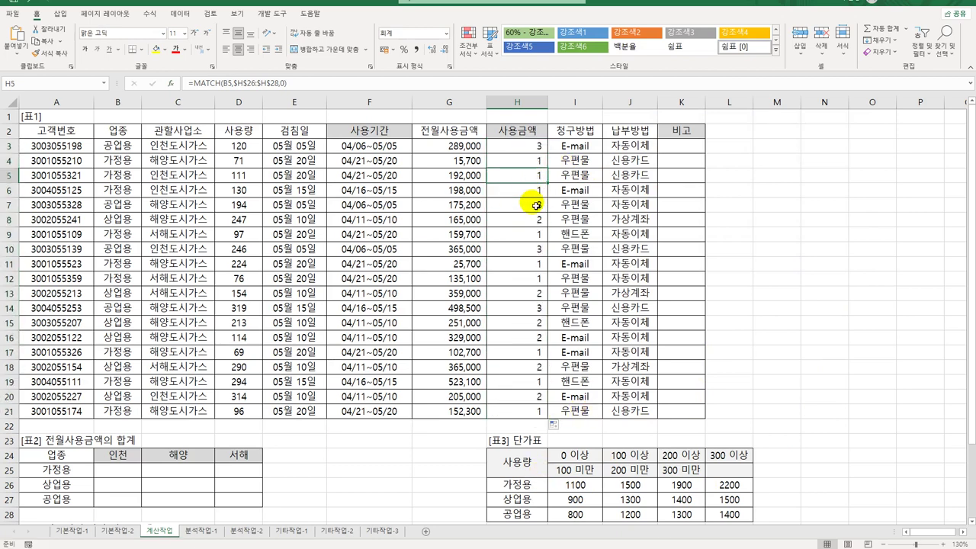
click(537, 220)
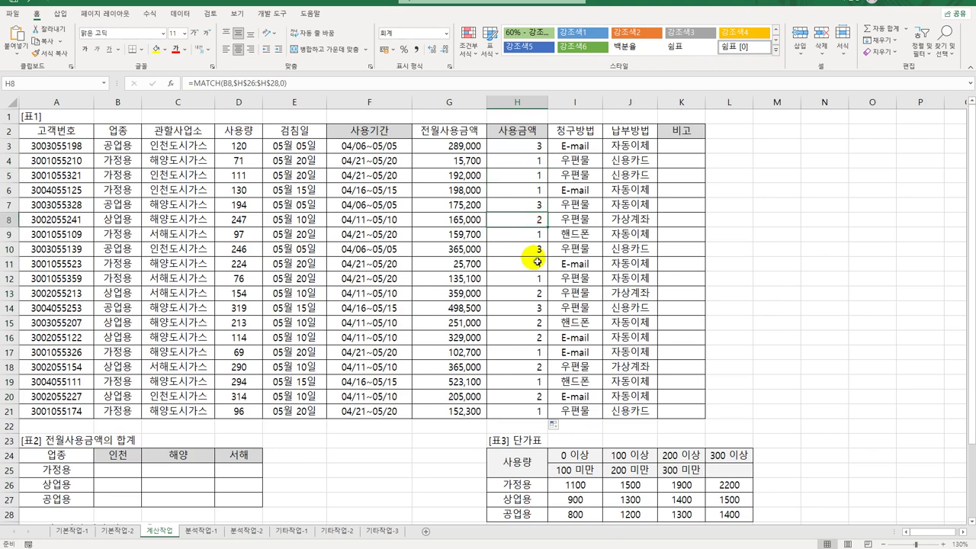
click(534, 148)
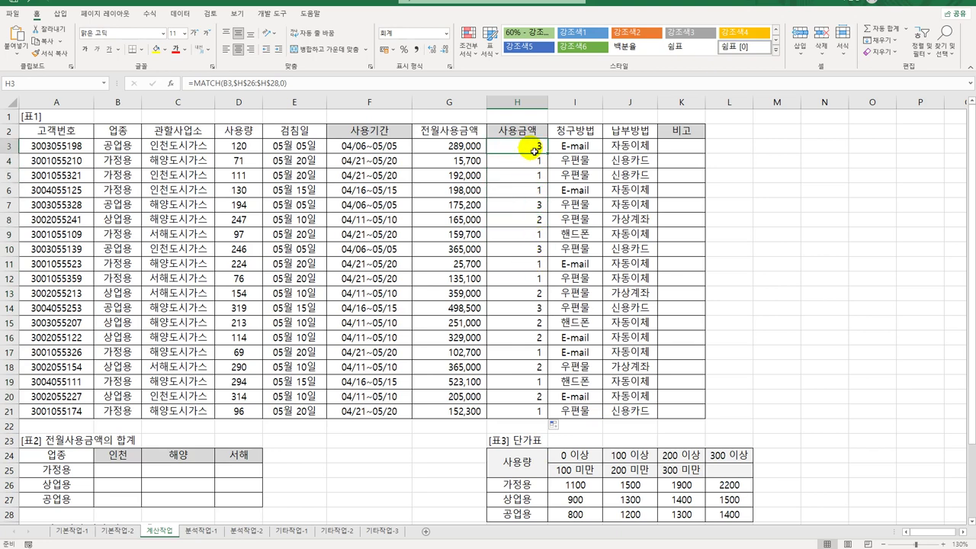
click(535, 519)
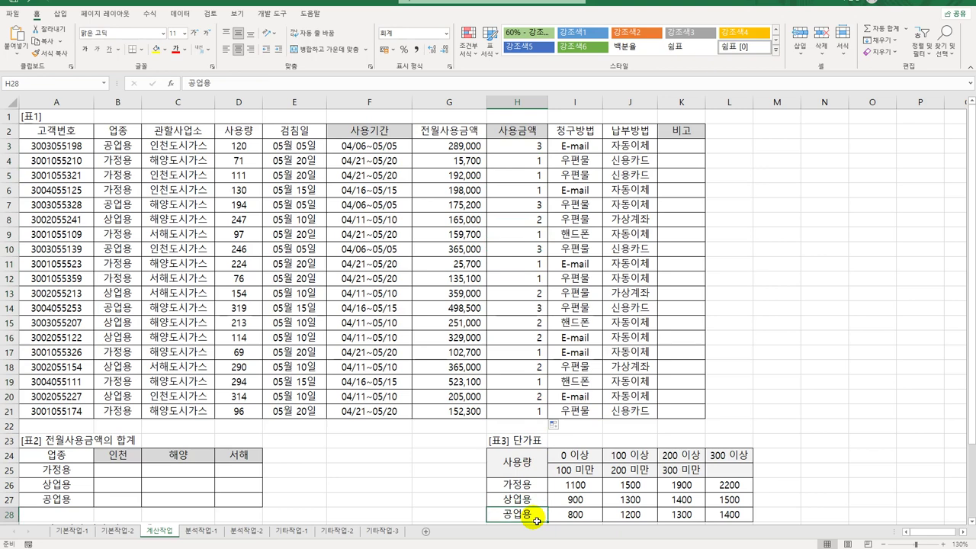
drag(543, 464, 732, 515)
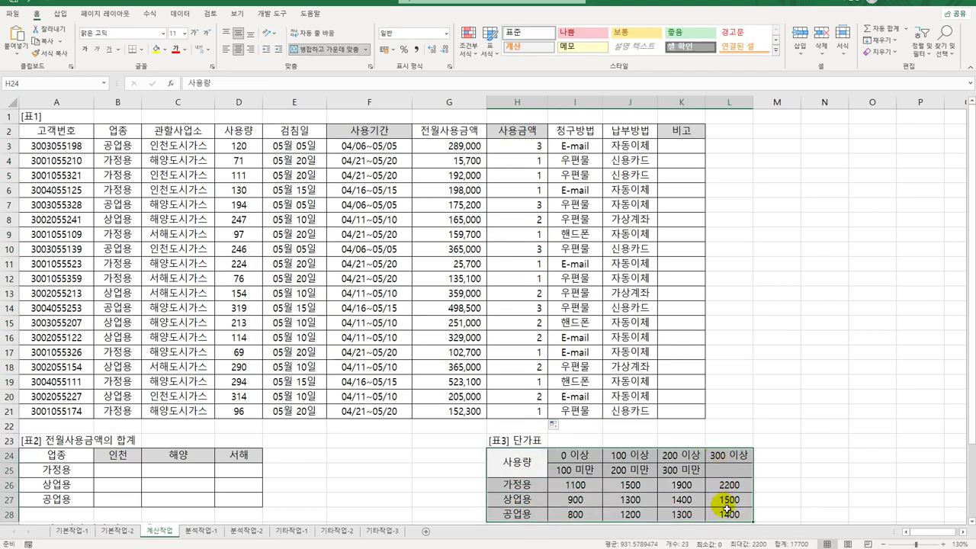
double_click(541, 149)
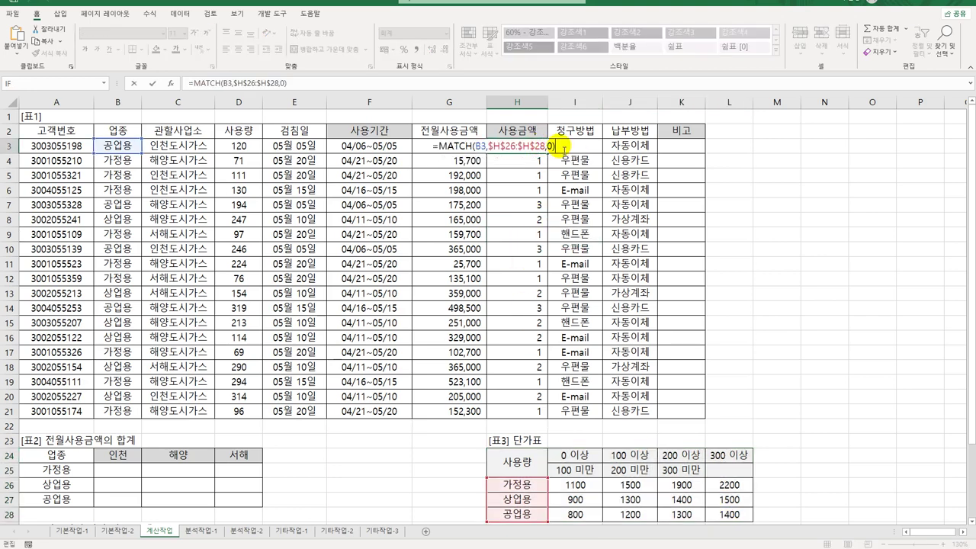
text(2)
key(Return)
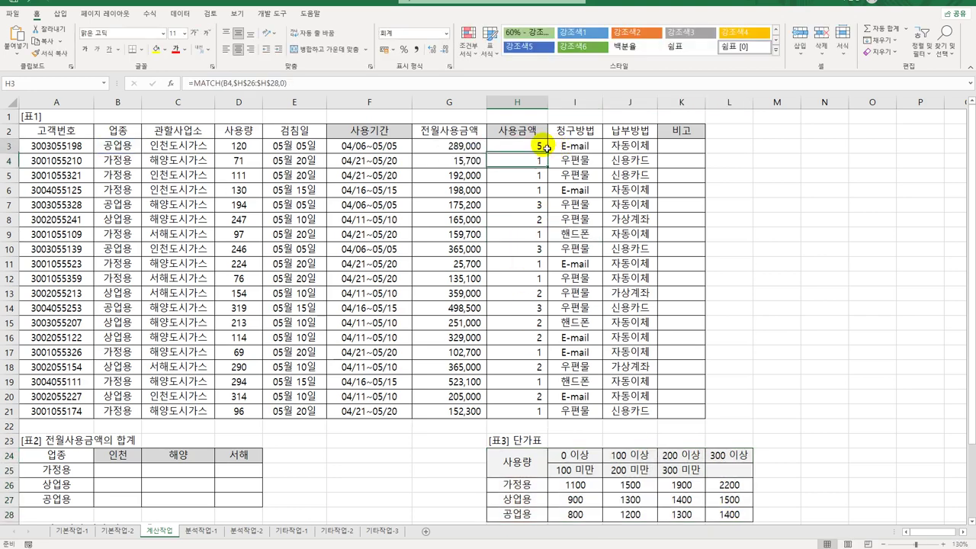
click(544, 148)
double_click(549, 154)
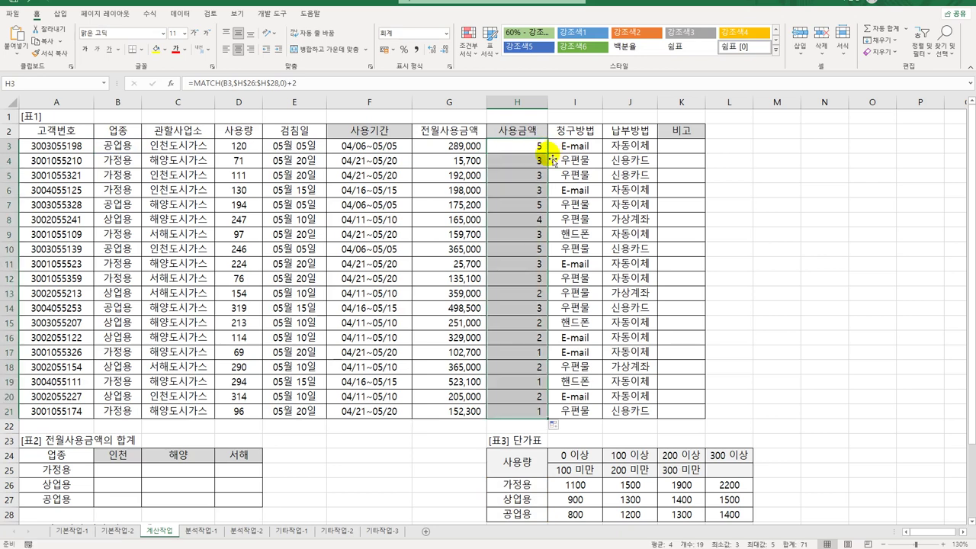
Nest the H3 formula in HLOOKUP, making it =HLOOKUP(D3,$I$24:$L$28,MATCH(B3,$H$26:$H$28,0)+2), and fill it down to H21.
double_click(502, 148)
click(439, 146)
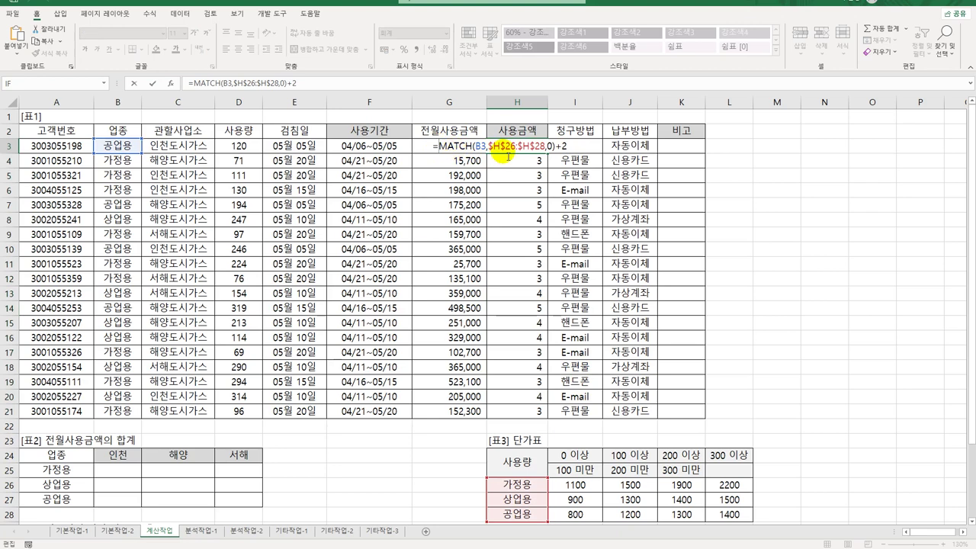
text(hlo)
key(Tab)
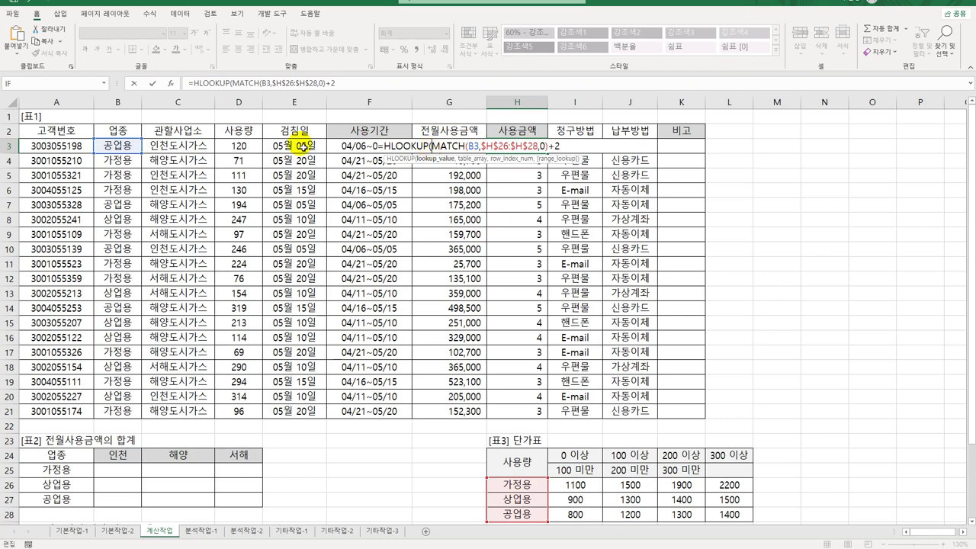
click(245, 147)
text(,)
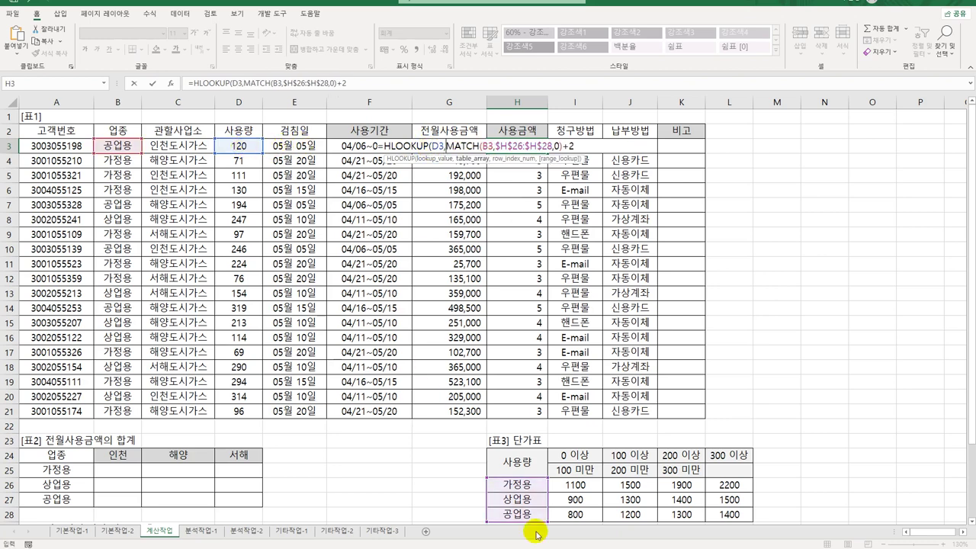
drag(573, 456, 725, 517)
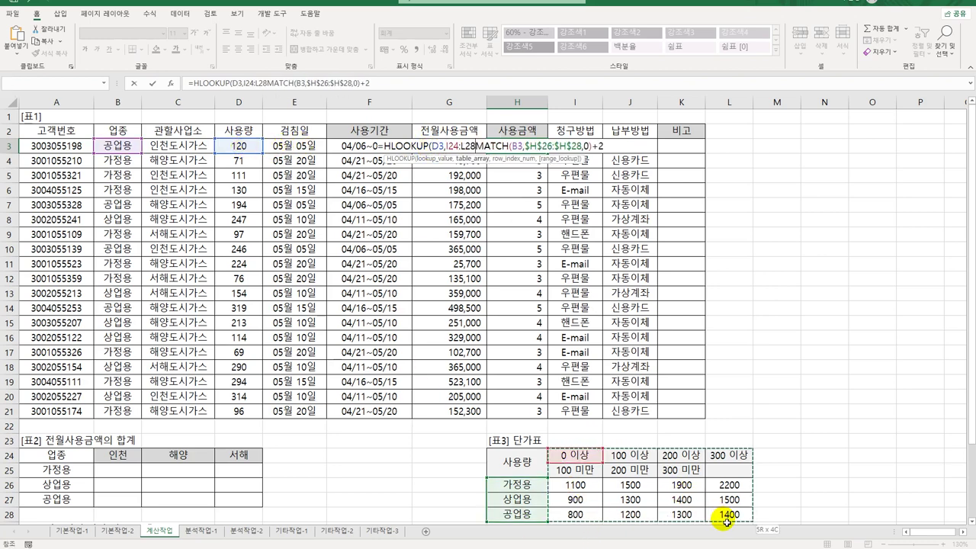
key(F4)
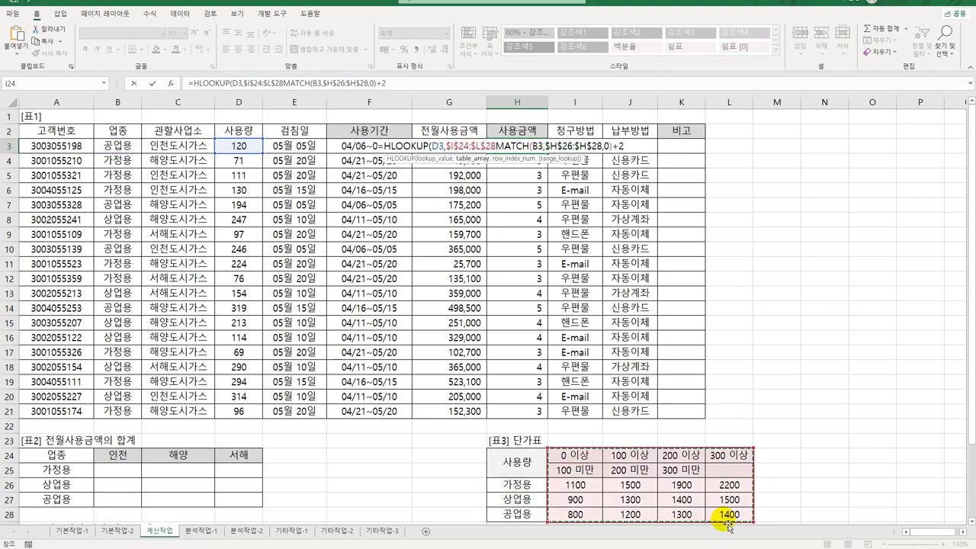
text(,)
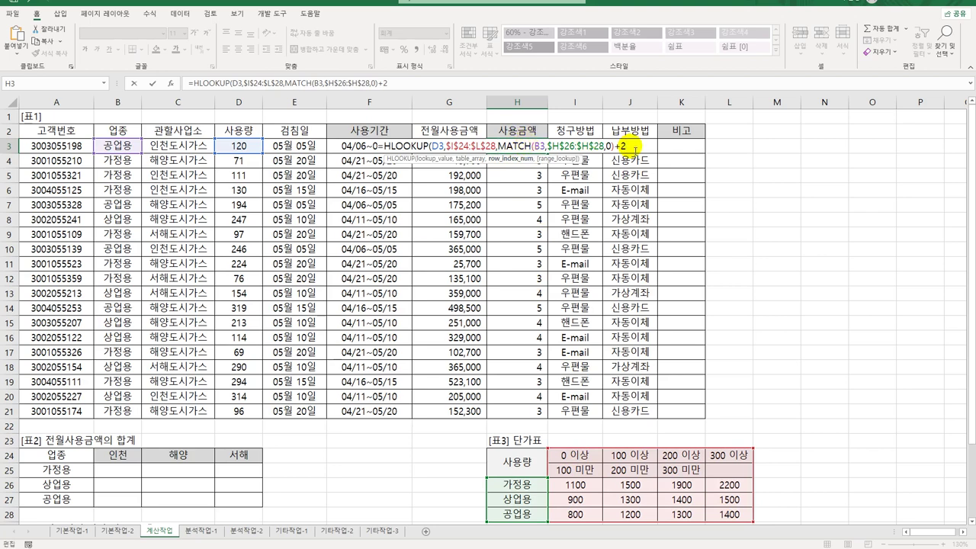
key(Return)
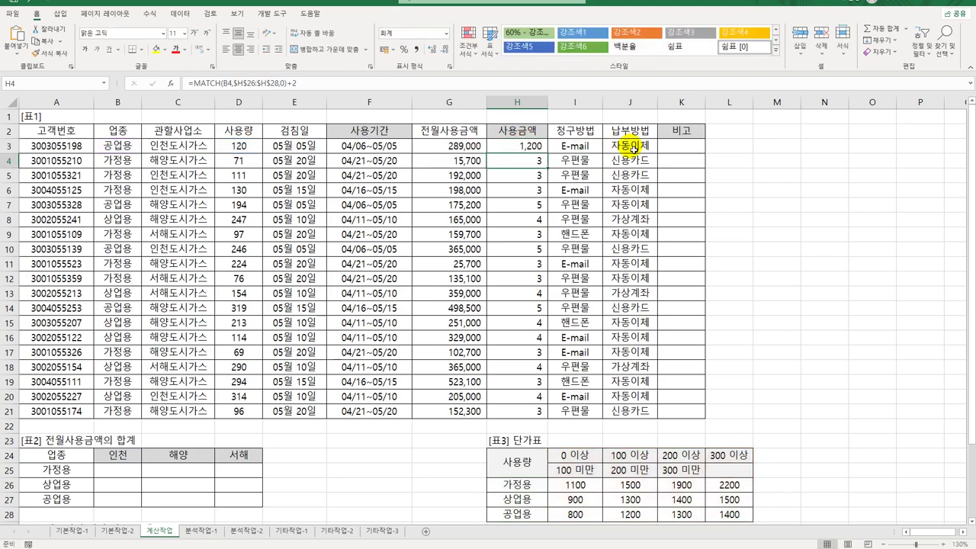
click(513, 143)
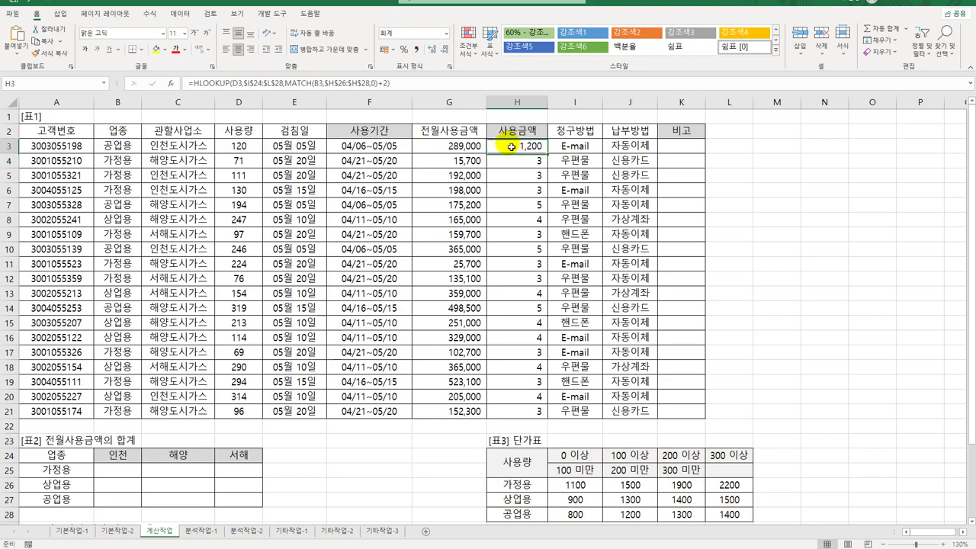
double_click(549, 154)
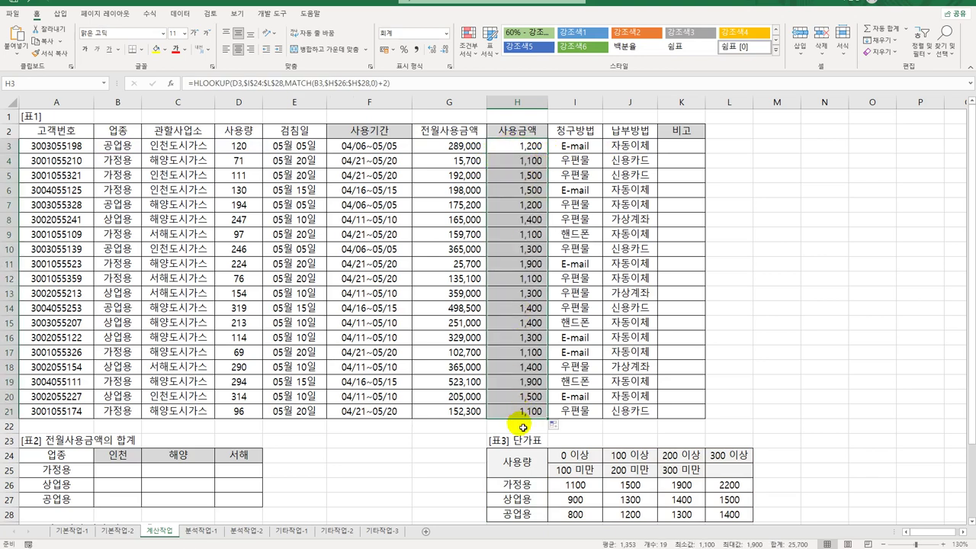
Multiply the HLOOKUP unit price in H3 by the 사용량 in D3 and fill the formula down the 사용금액 column to H21.
double_click(537, 144)
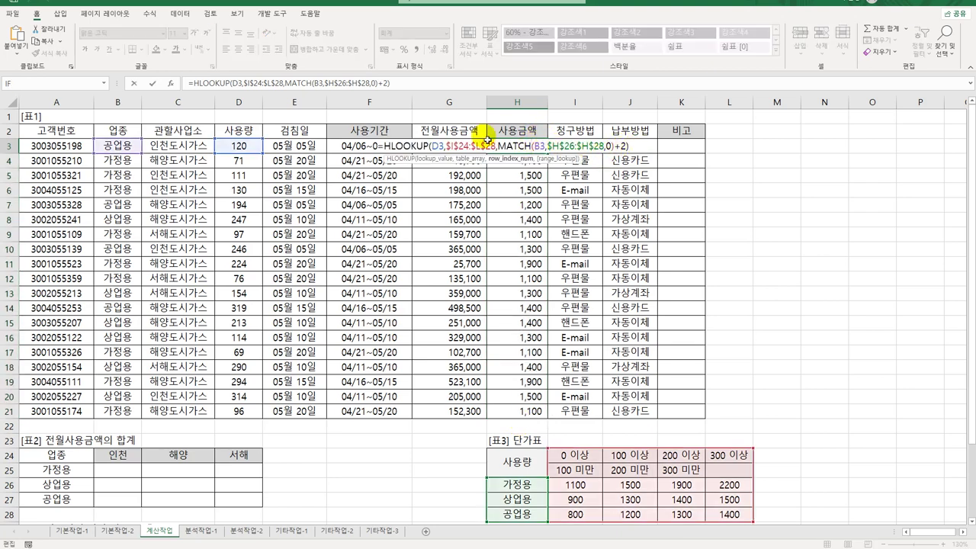
click(383, 145)
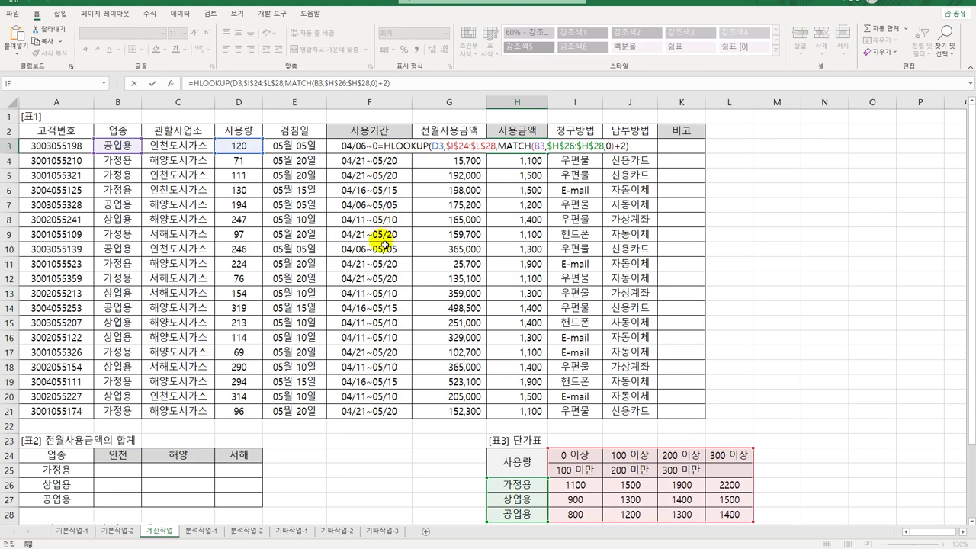
click(246, 143)
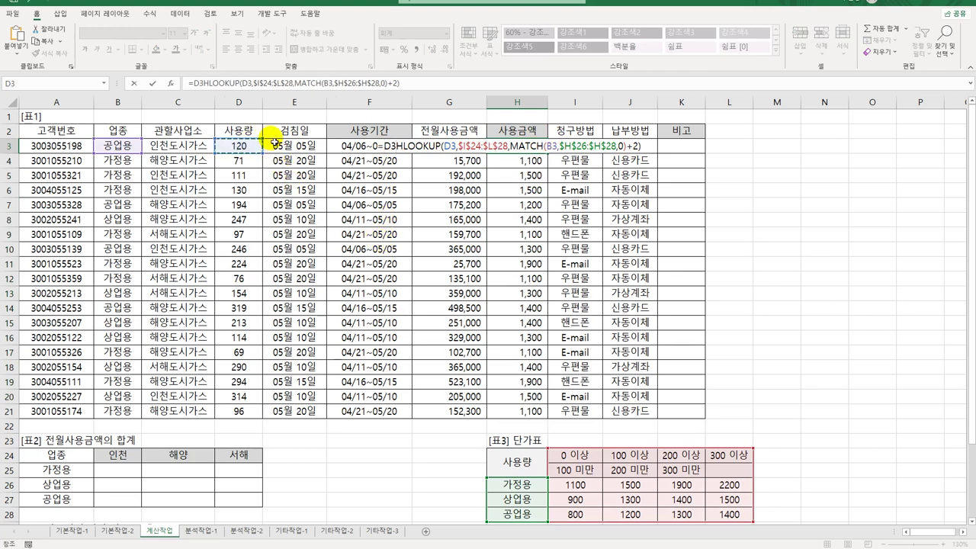
text(*)
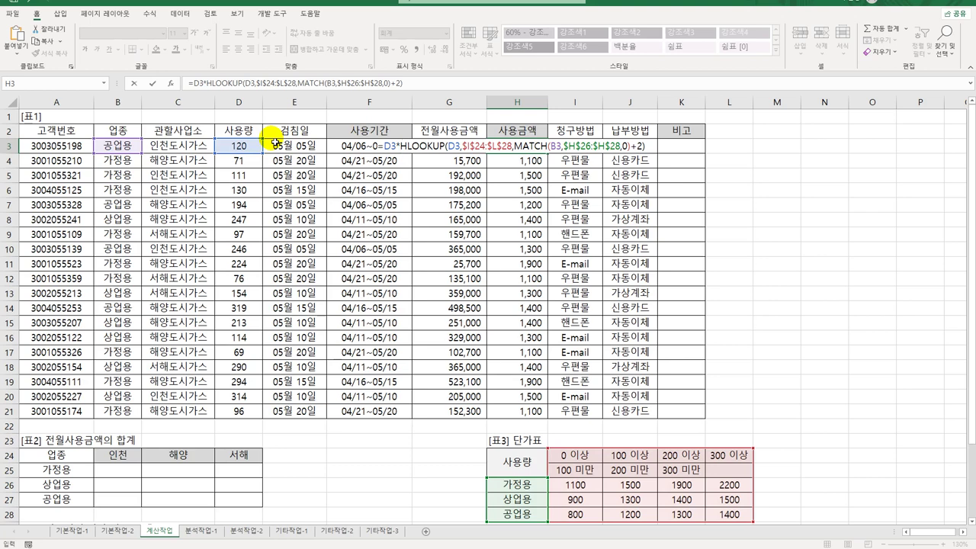
key(Return)
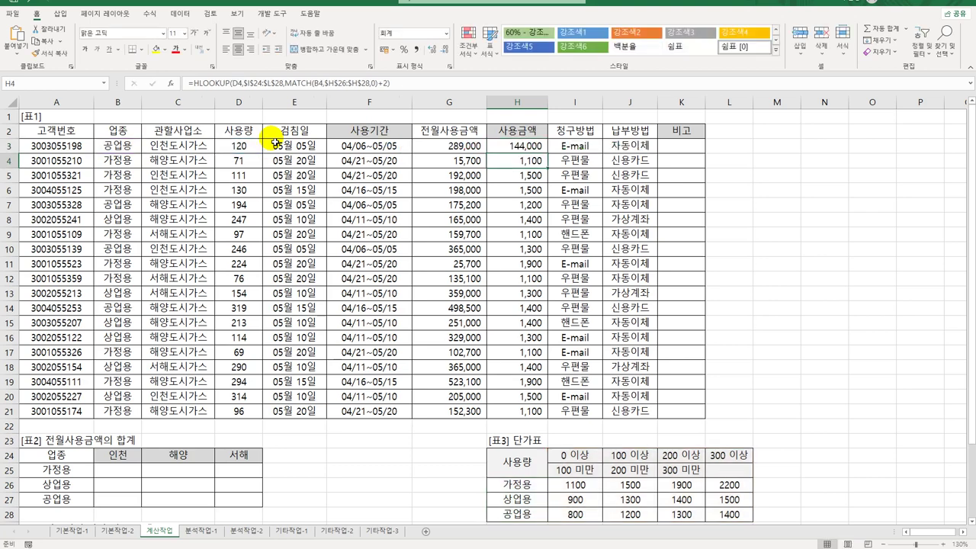
click(517, 145)
double_click(549, 154)
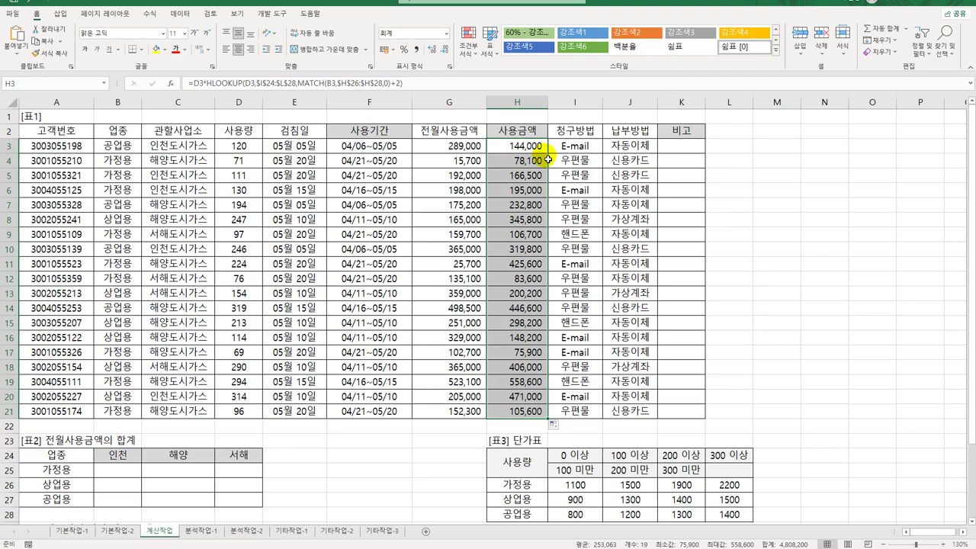
Select the first 비고 cell, K3, and insert a new code module in the workbook's Visual Basic editor.
click(700, 149)
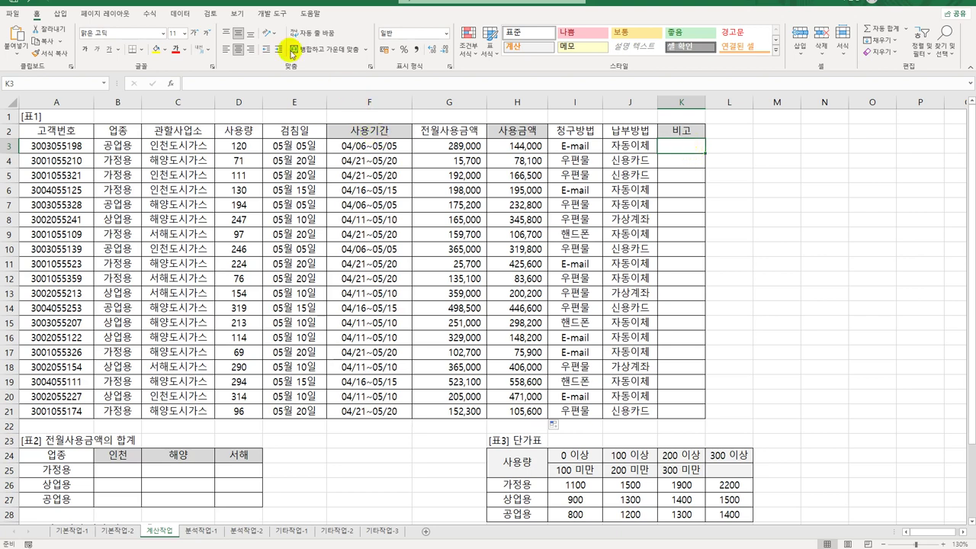
click(263, 15)
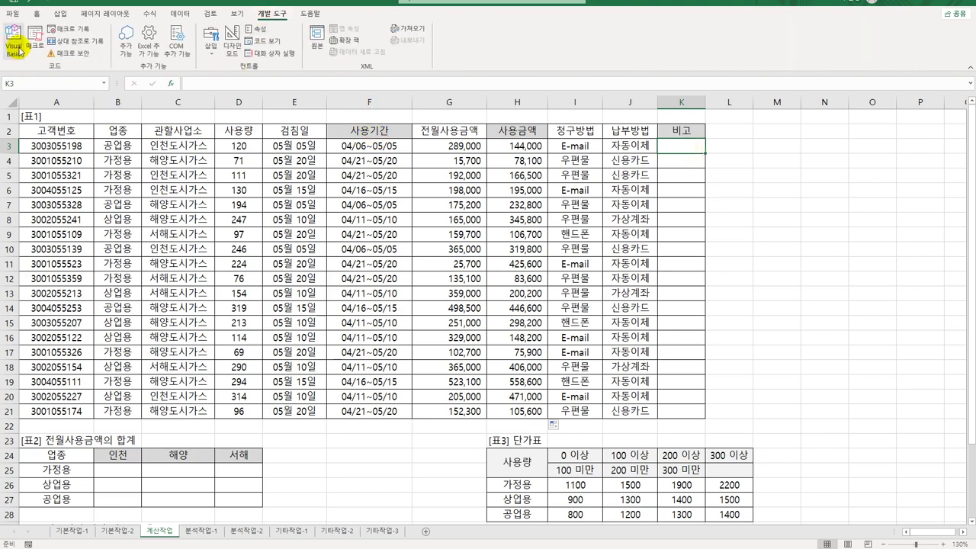
click(15, 42)
click(539, 52)
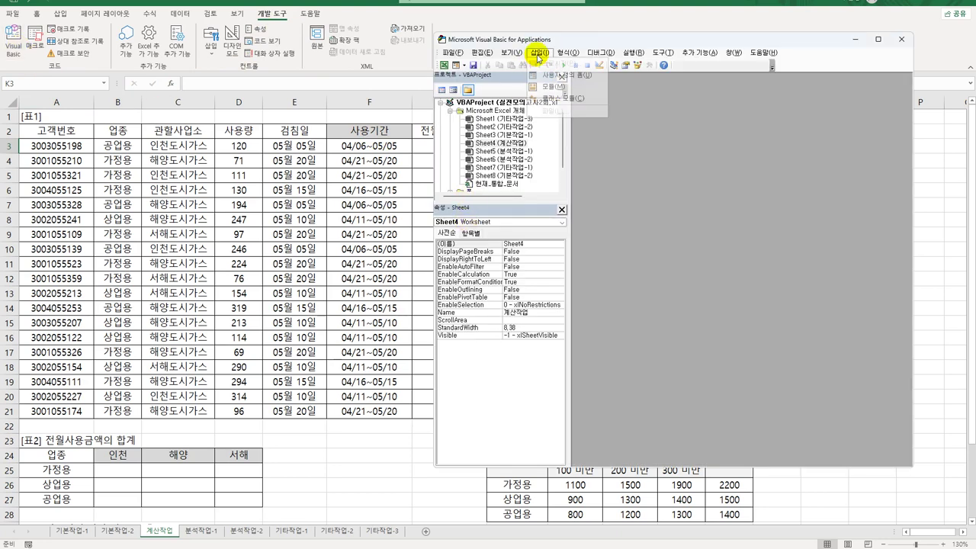
click(544, 89)
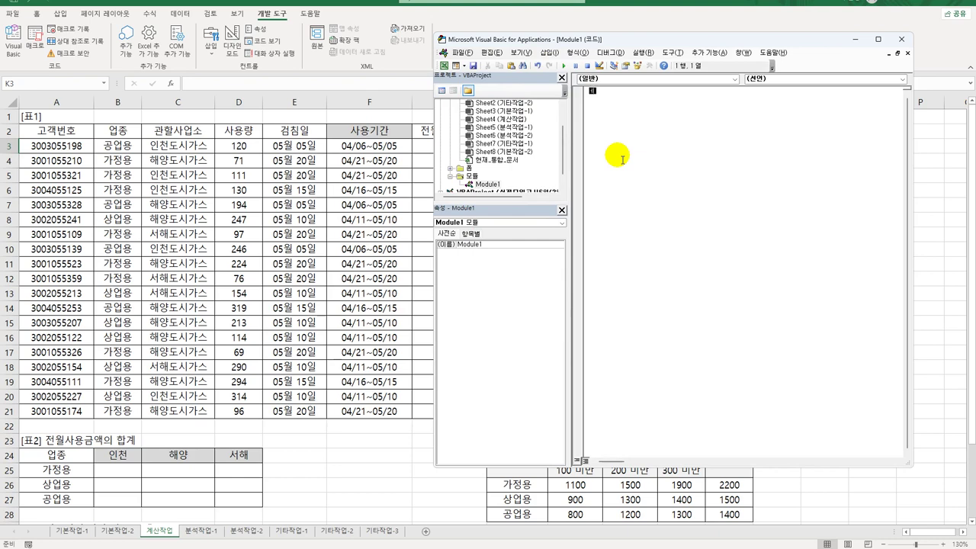
Declare the public function fn비고 with the single argument 청구방법 in the new module.
key(Hangul)
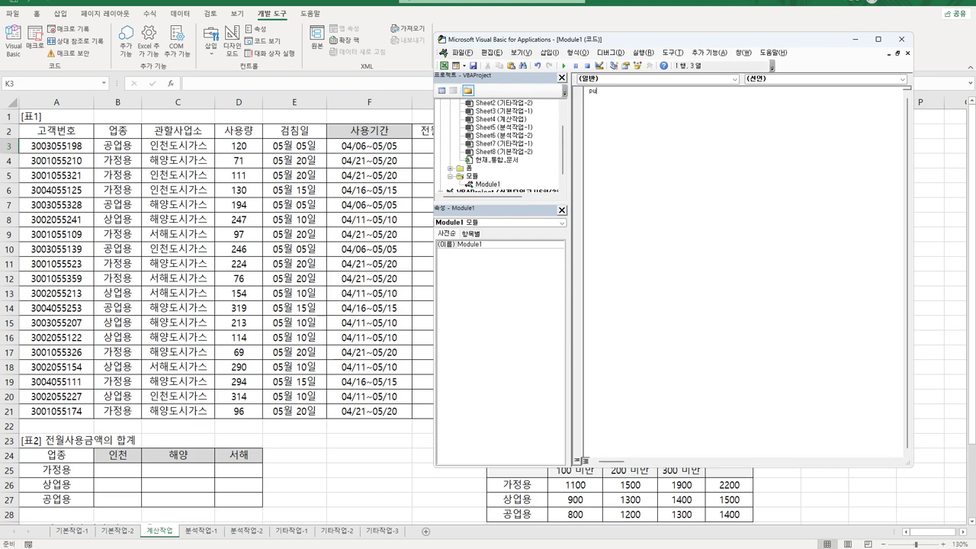
text(public function fn비교()
key(BackSpace)
key(BackSpace)
key(Return)
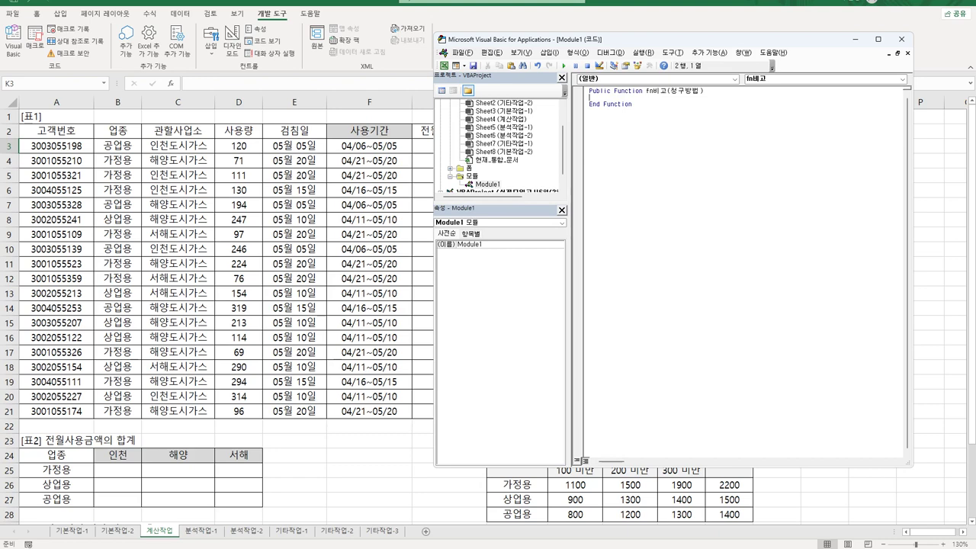
Add an If branch to fn비고 that returns "4% 할인" when 청구방법 = "E-mail".
key(Return)
text(if 청구방법 = "E-mail" then)
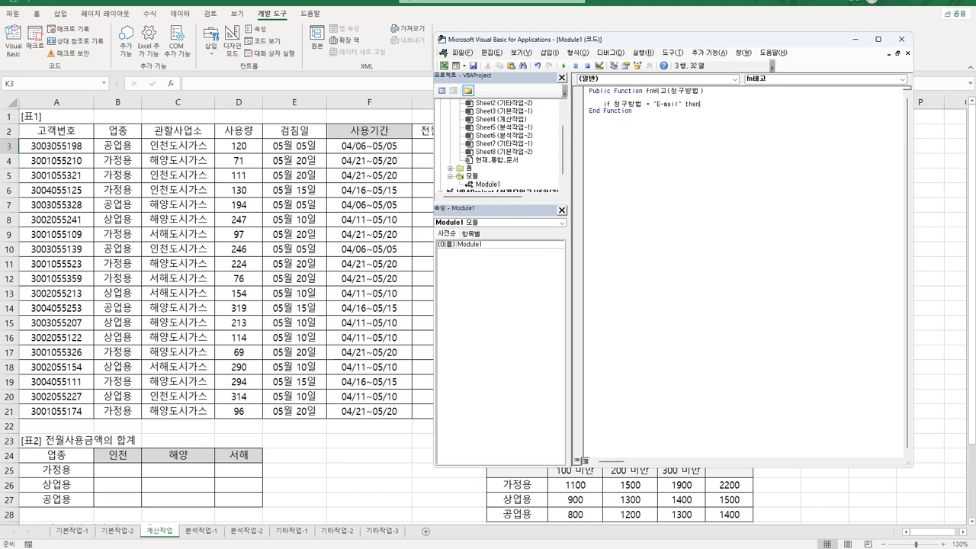
key(Return)
drag(646, 41, 265, 28)
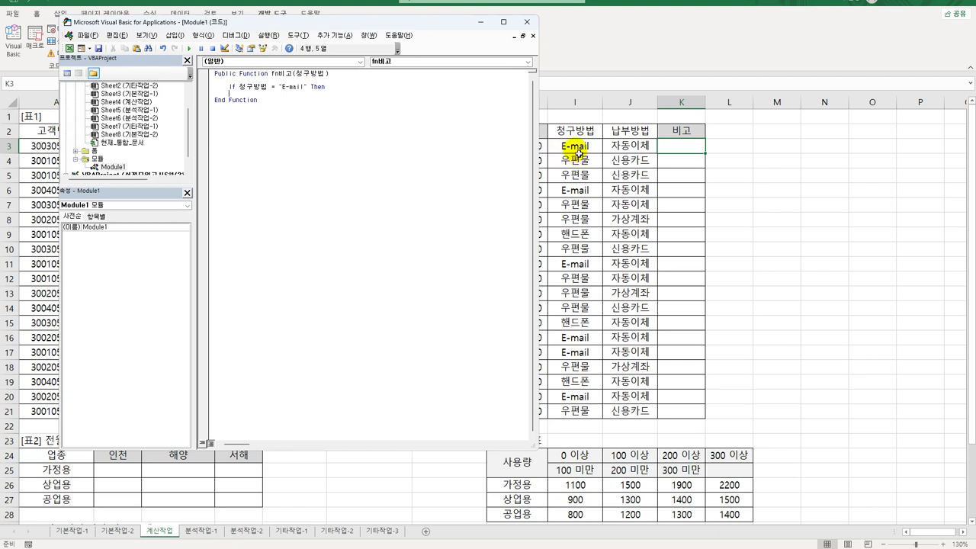
key(Tab)
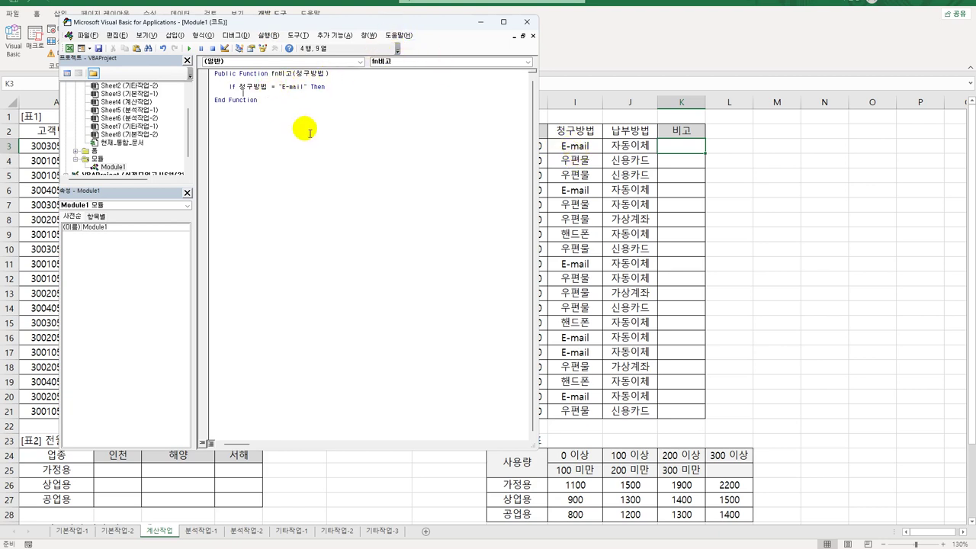
text(fn비고 =)
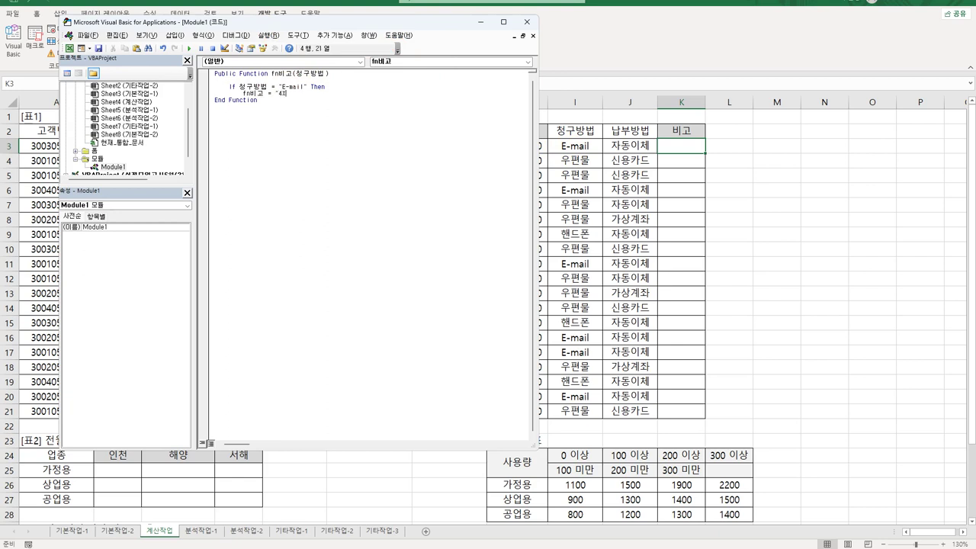
text("4% gkfdls")
key(Return)
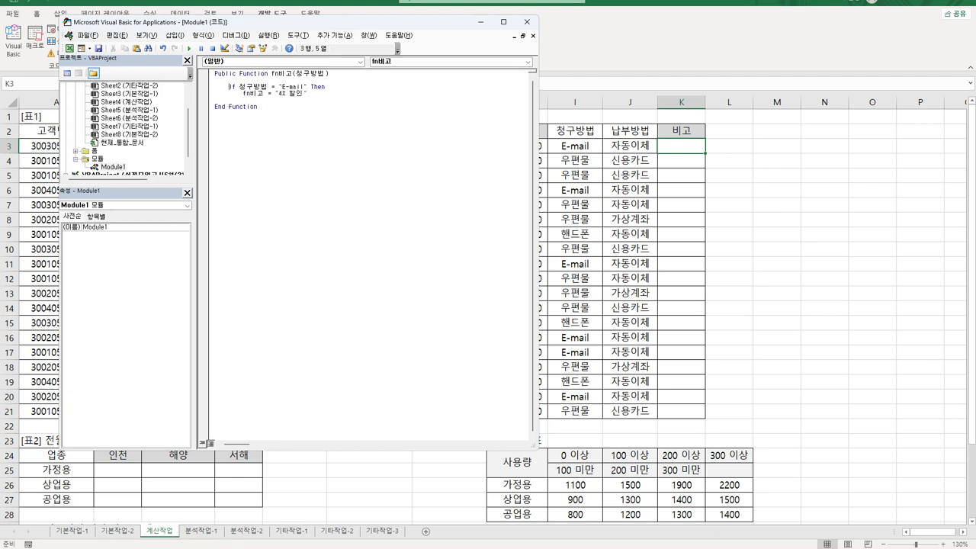
Duplicate the two-line If branch directly below itself and turn the copy's If into ElseIf.
key(shift+Down)
key(shift+End)
key(ctrl+c)
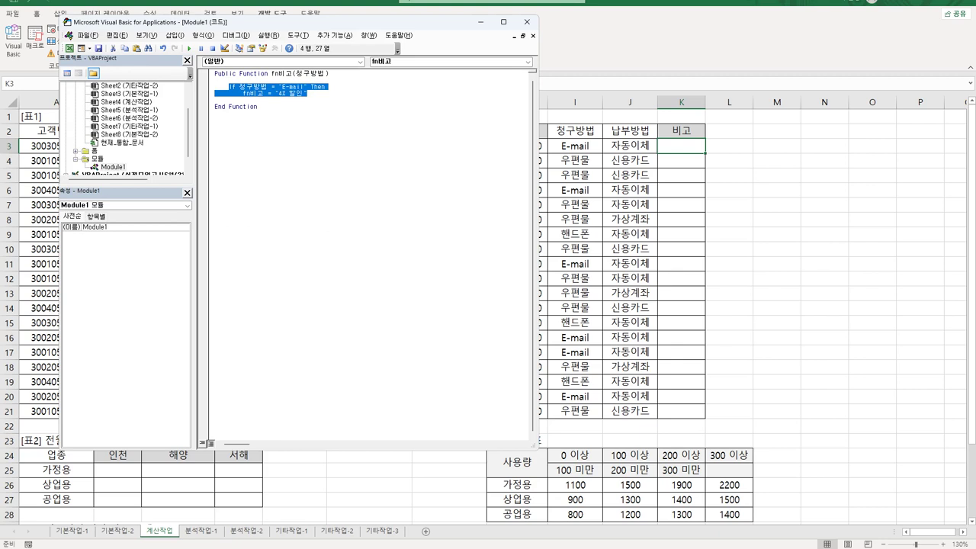
key(Right)
key(Return)
key(ctrl+v)
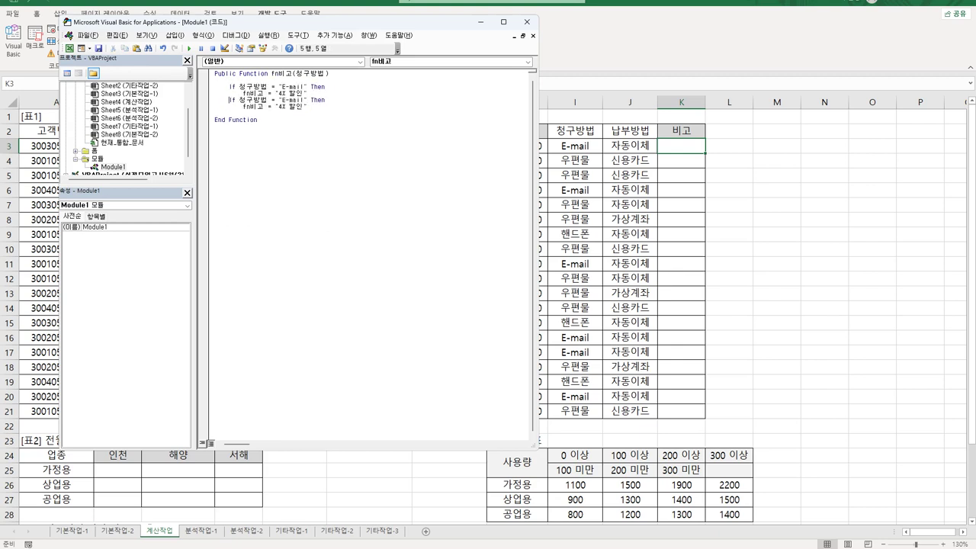
text(elsei)
key(Right)
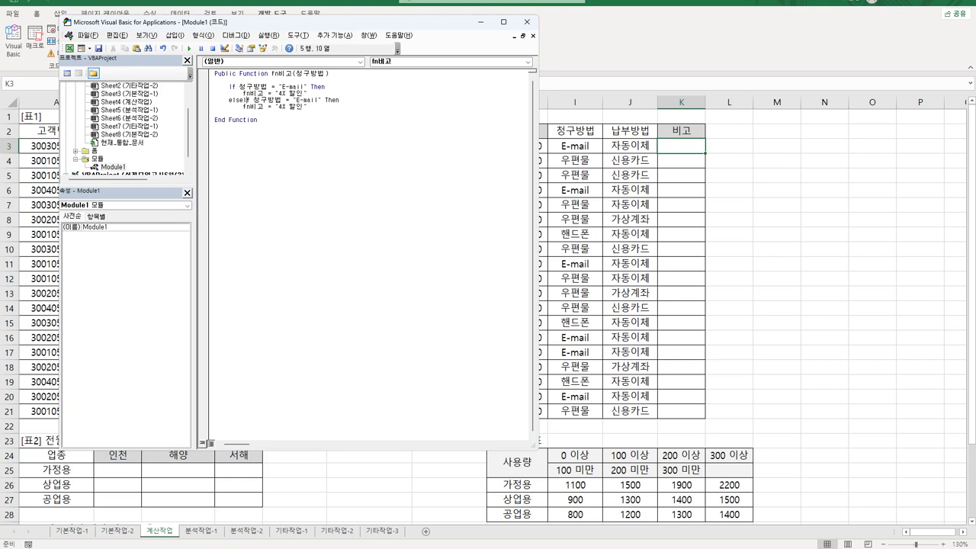
Change the ElseIf branch so that 청구방법 = "핸드폰" returns "2% 할인".
key(Right)
key(Right)
key(Right)
key(Right)
key(Right)
key(Right)
key(Right)
key(Right)
key(shift+Right)
key(shift+Right)
key(shift+Right)
text(핸드폰)
key(shift+Left)
text(2)
key(End)
Add an Else branch that sets fn비고 to an empty string "", reusing a copy of the "2% 할인" assignment line.
key(Return)
text(el)
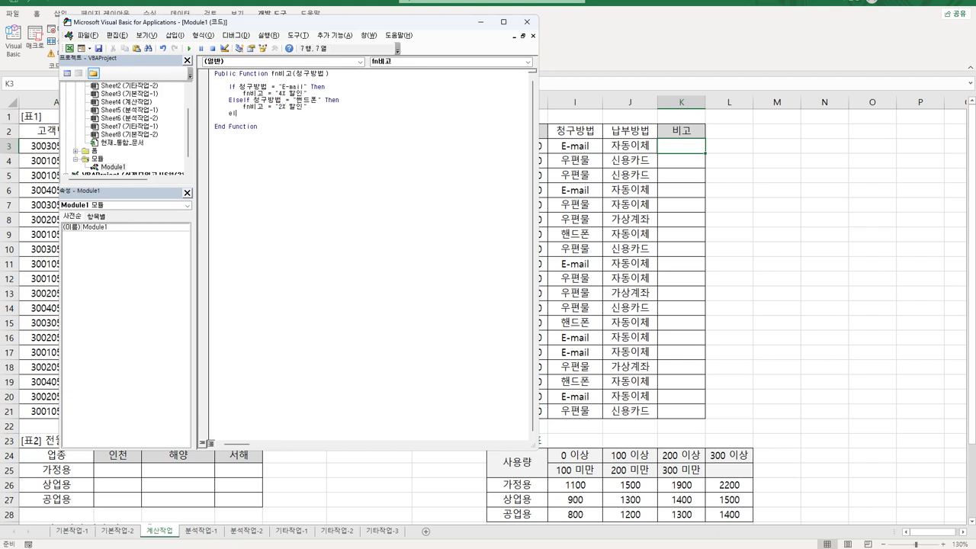
text(se)
key(Return)
drag(230, 106, 308, 106)
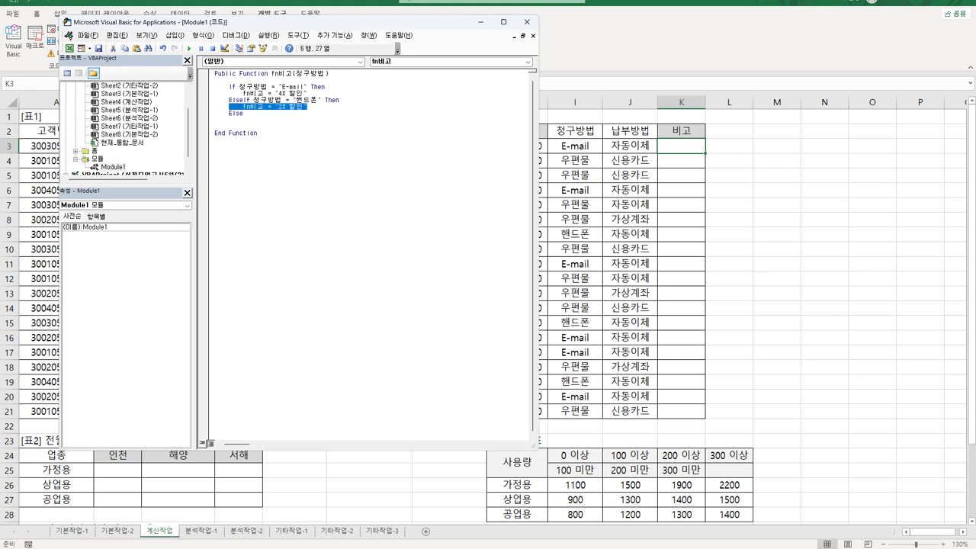
key(ctrl+c)
key(Down)
key(Down)
key(ctrl+v)
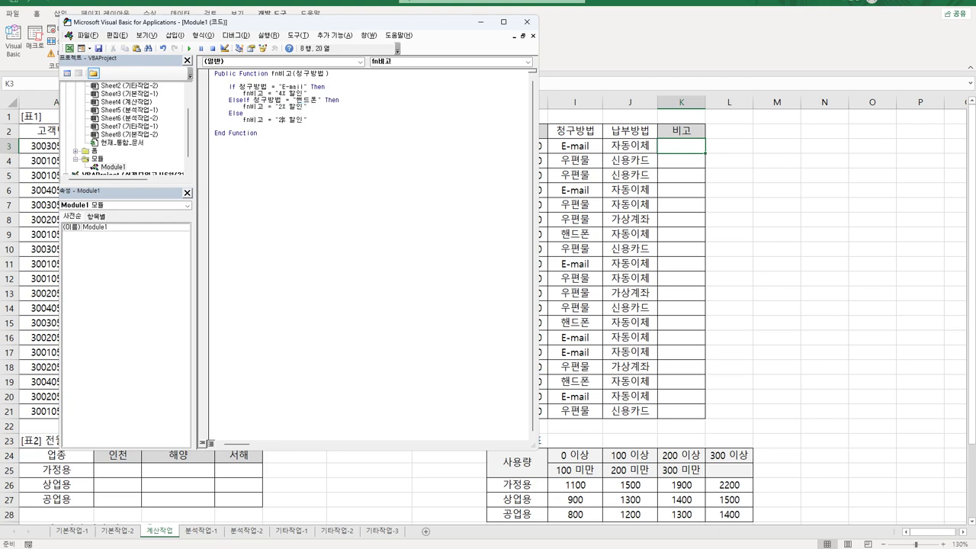
key(shift+Left)
key(Delete)
key(Return)
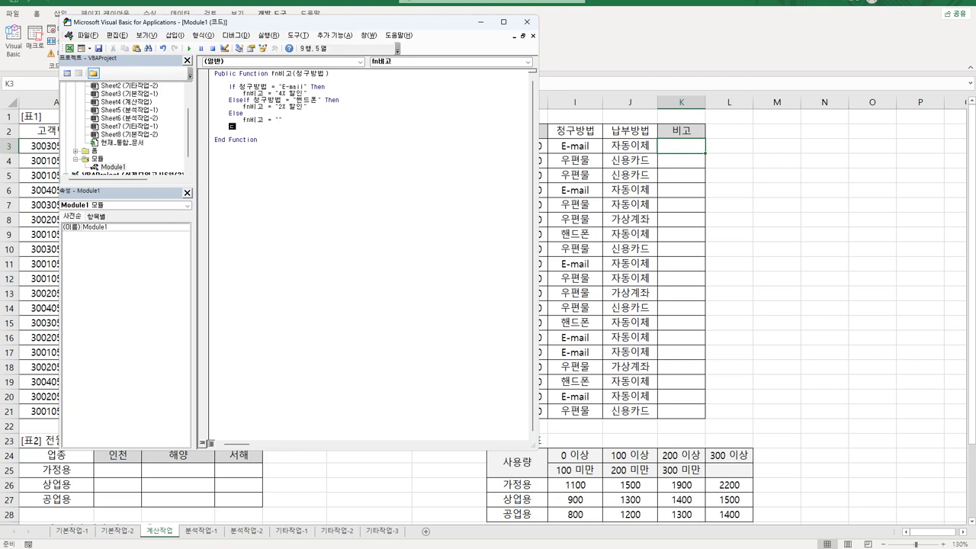
Complete the conditional block with End If and close the Visual Basic editor.
key(Hangul)
text(end if)
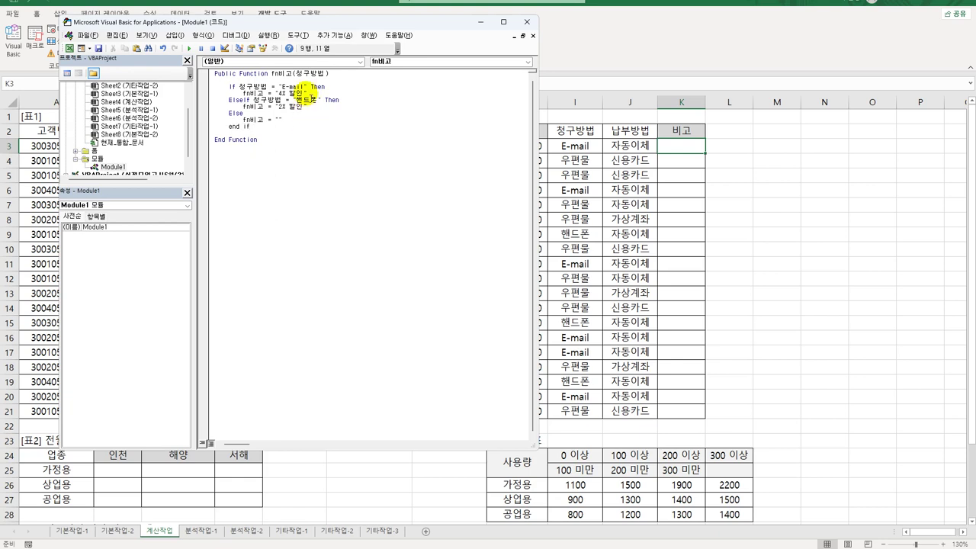
click(526, 21)
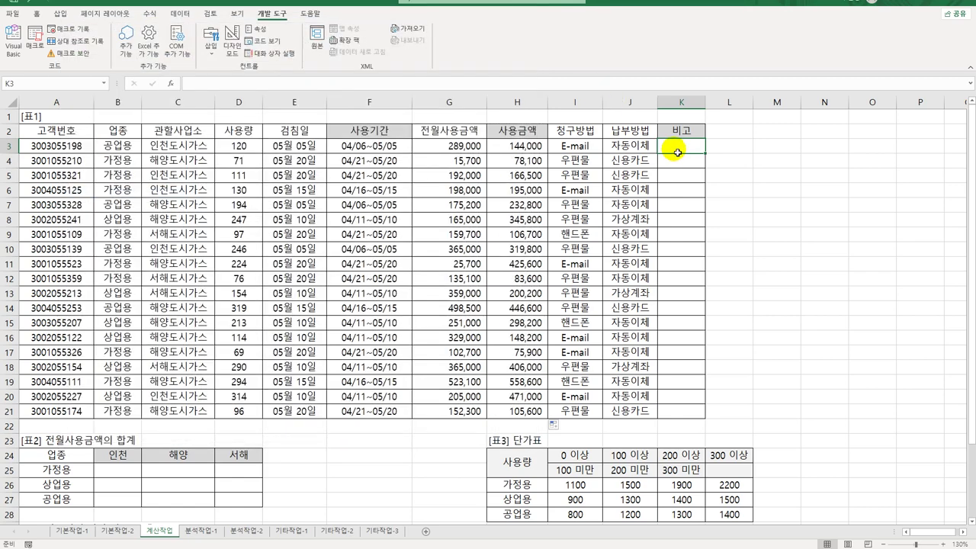
Insert the user-defined function fn비고 in K3 with I3 as 청구방법, and fill it down the 비고 column to K21.
click(171, 82)
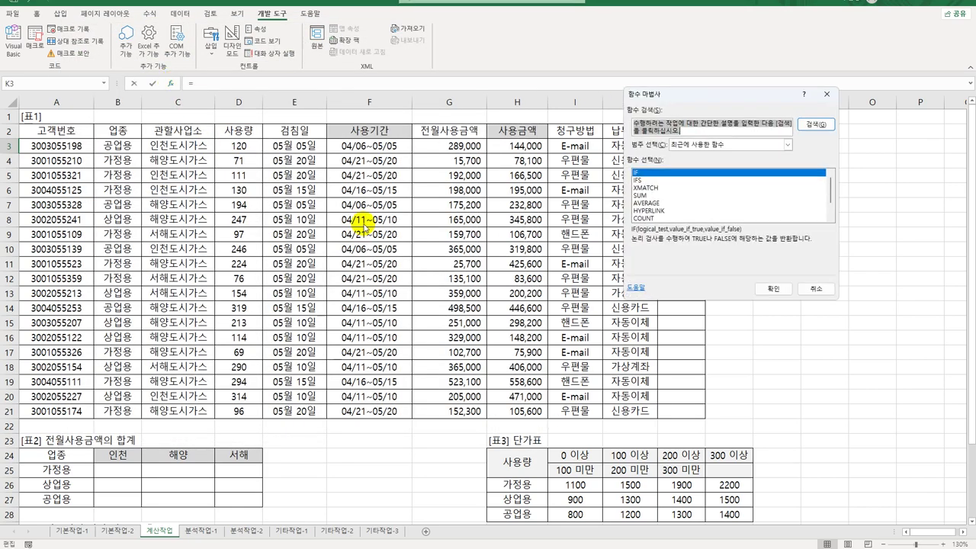
drag(682, 94, 240, 93)
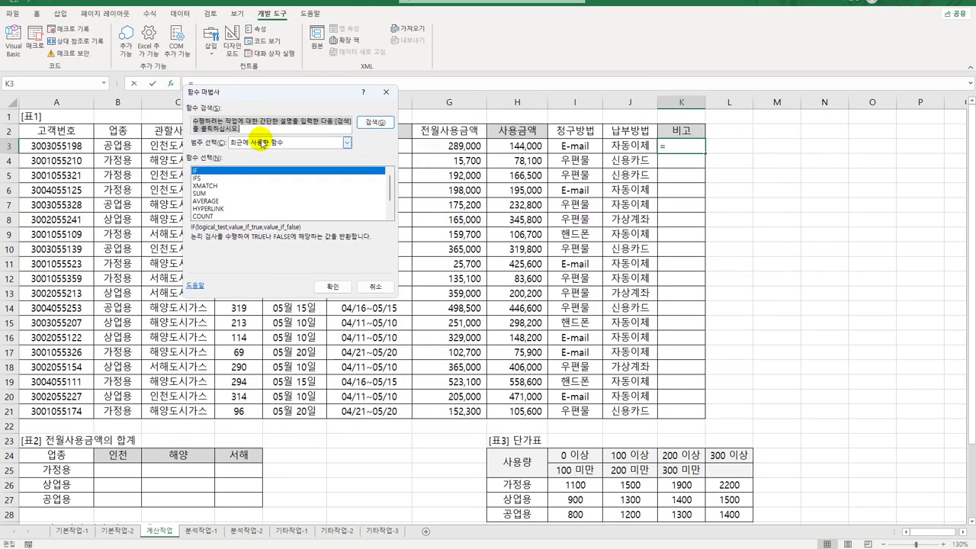
click(259, 143)
click(246, 235)
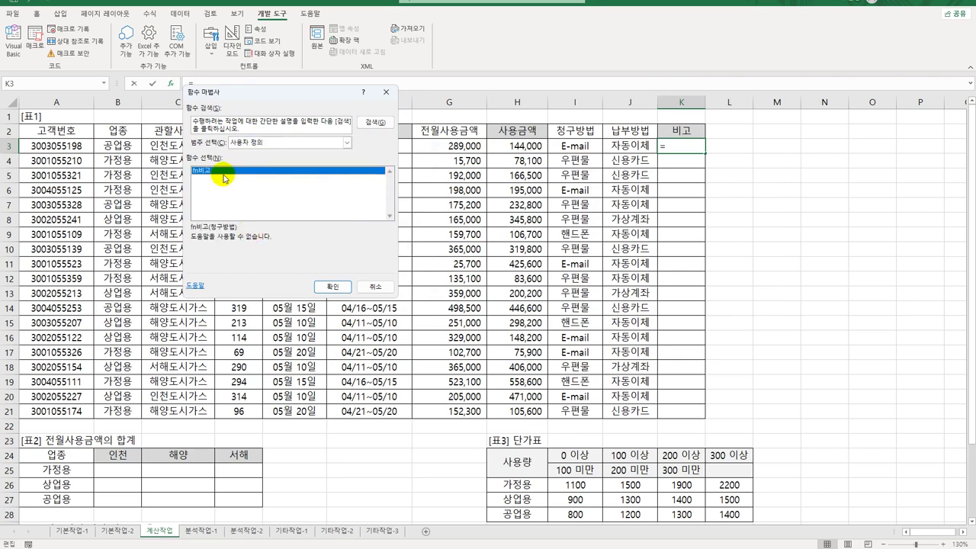
click(333, 286)
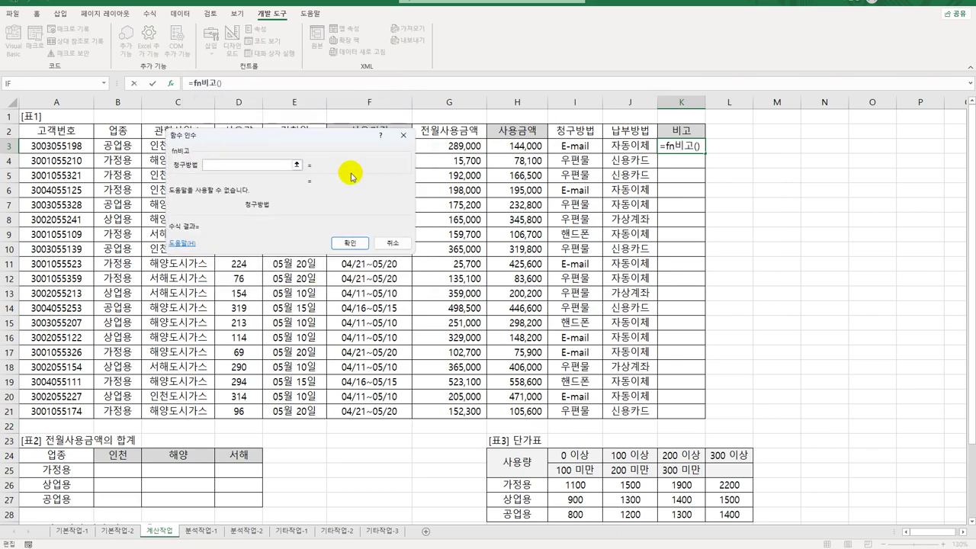
click(575, 145)
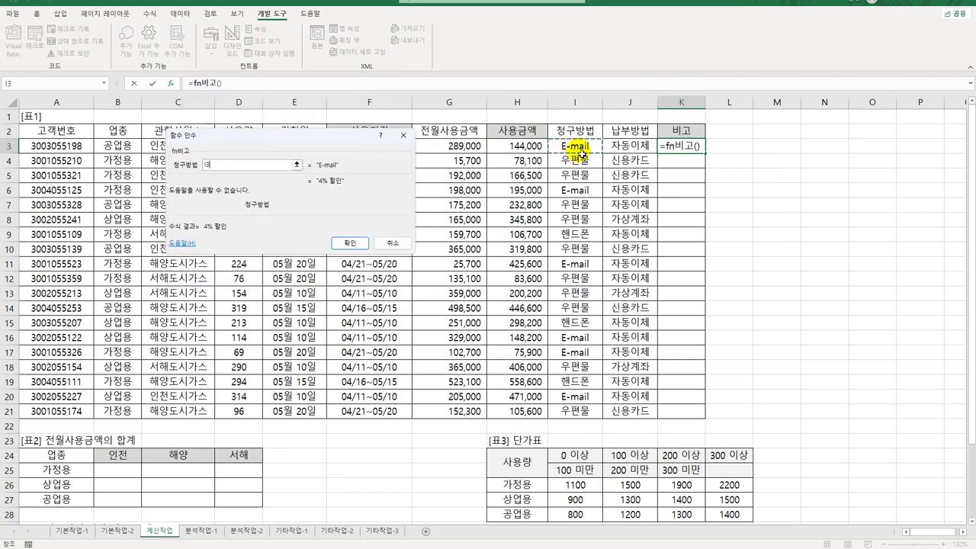
click(349, 243)
double_click(706, 153)
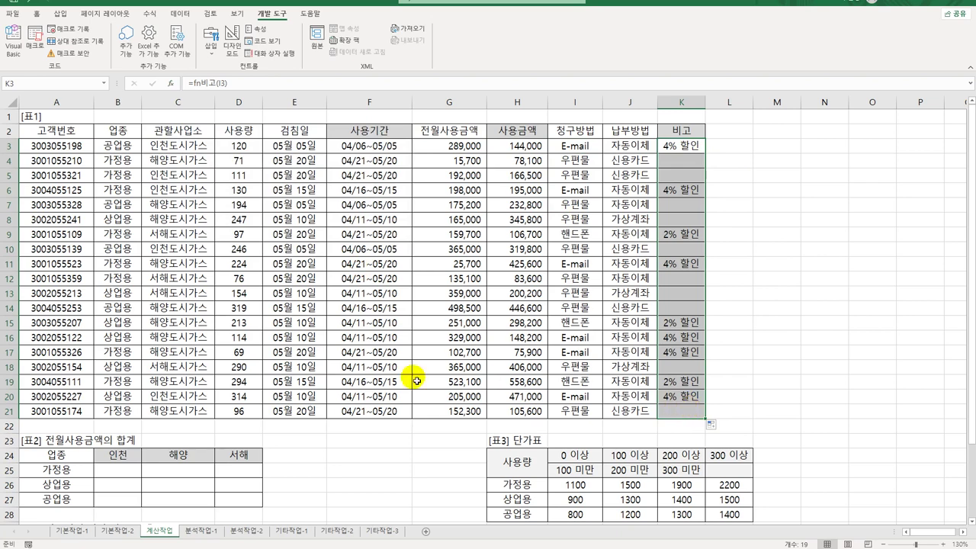
Examine how the 업종 and region labels of [표2] relate to the 업종 and 관할사업소 columns of [표1].
click(115, 476)
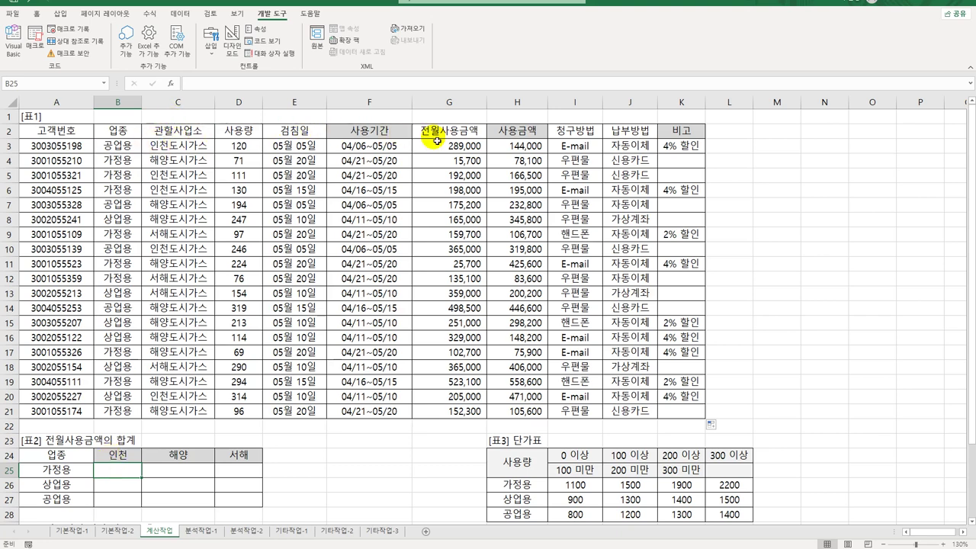
drag(126, 474, 235, 500)
click(57, 471)
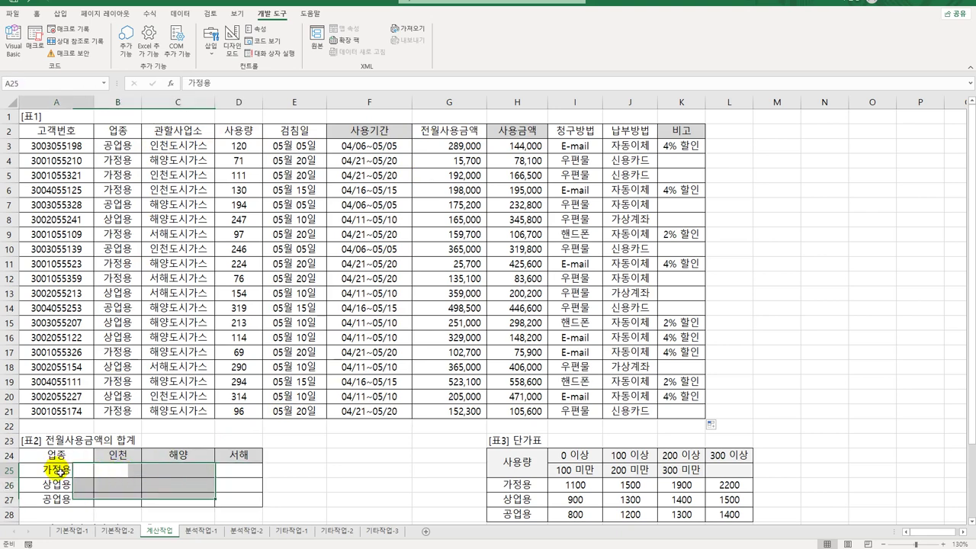
click(129, 471)
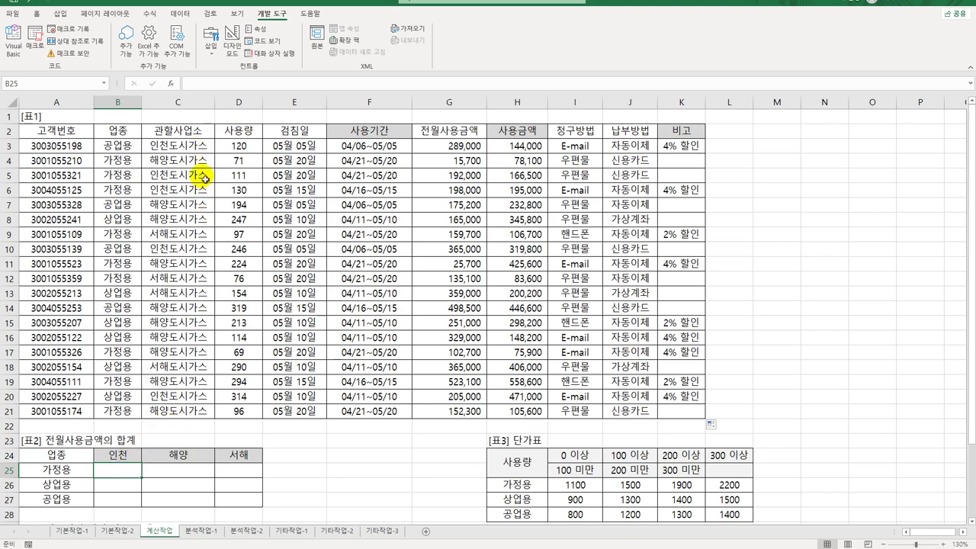
click(191, 148)
click(190, 159)
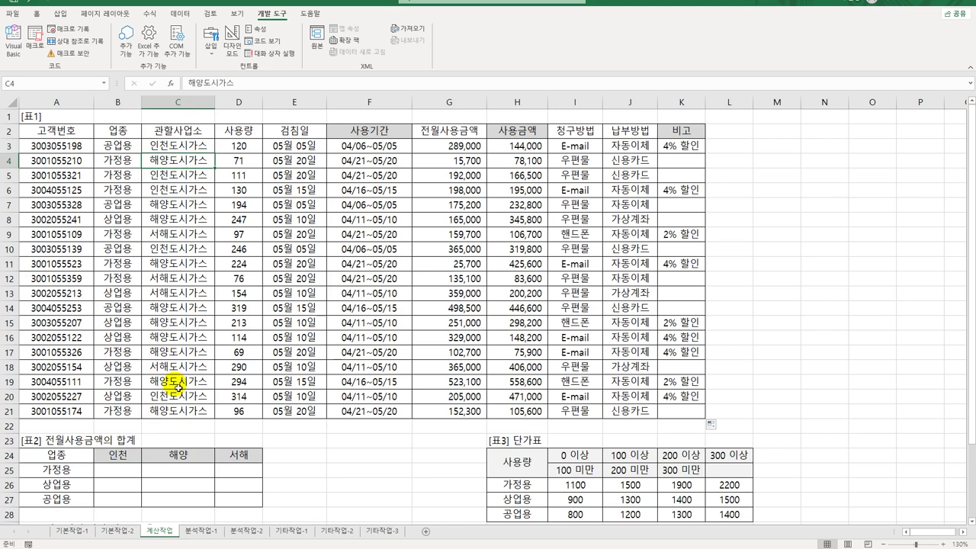
click(114, 454)
click(146, 455)
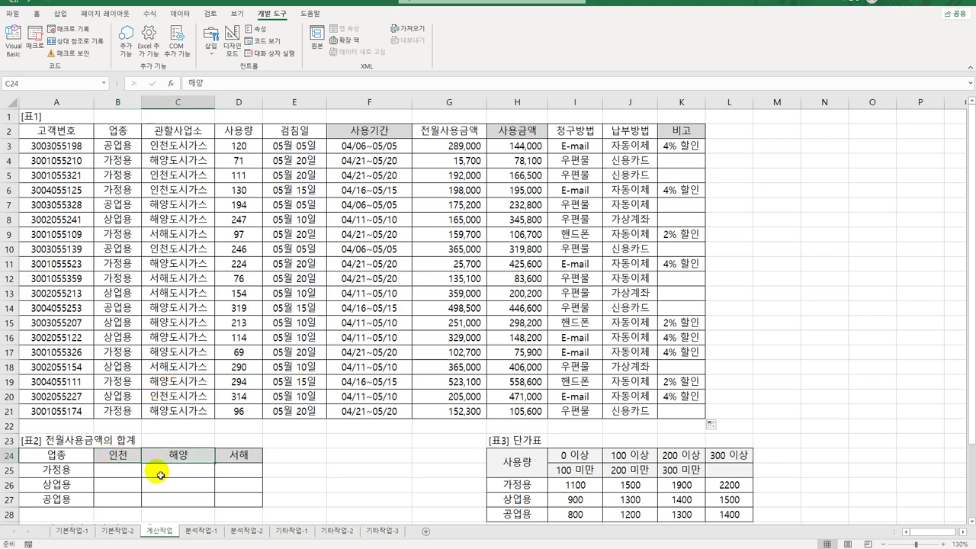
drag(186, 147, 185, 410)
click(127, 456)
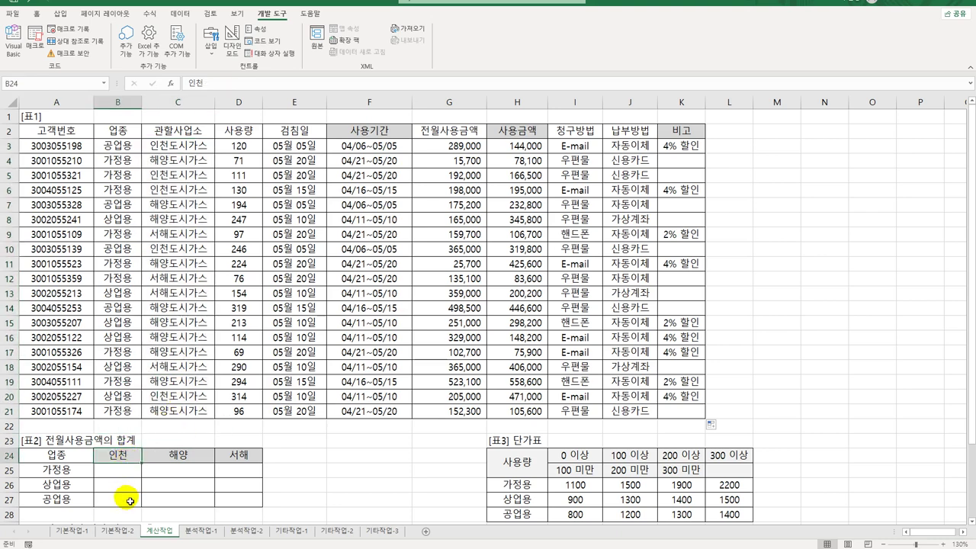
click(76, 471)
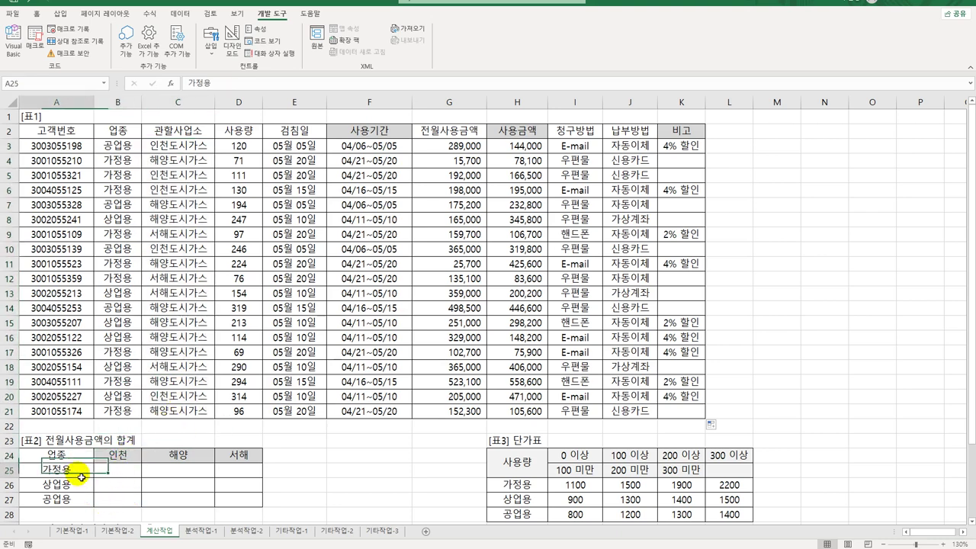
click(131, 145)
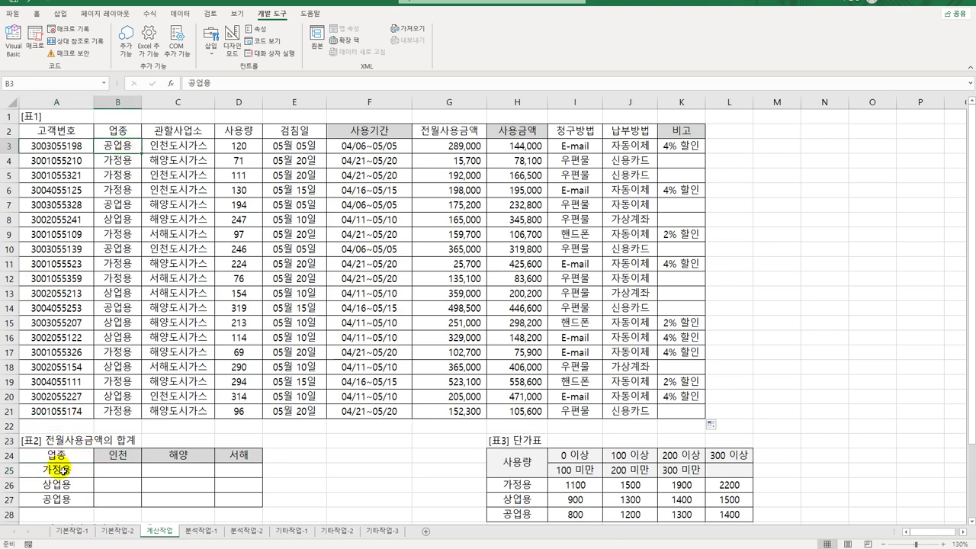
click(120, 478)
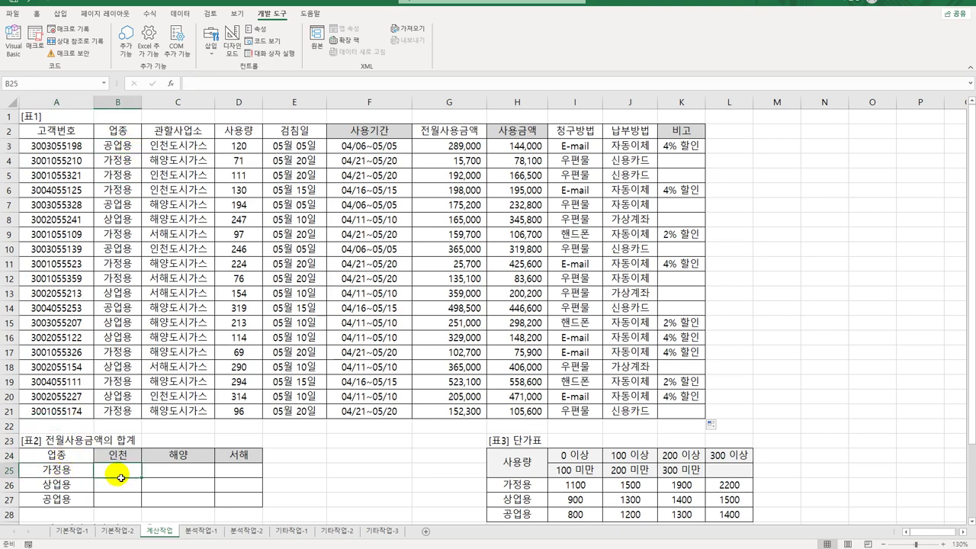
Start a SUM formula in B25 with the first condition comparing 업종 range $B$3:$B$21 to $A25.
drag(450, 145, 448, 412)
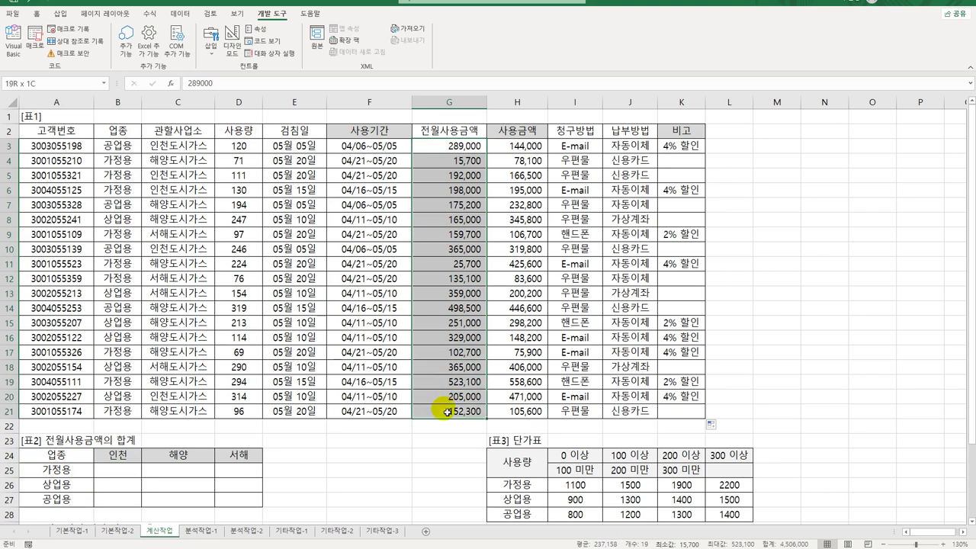
click(115, 480)
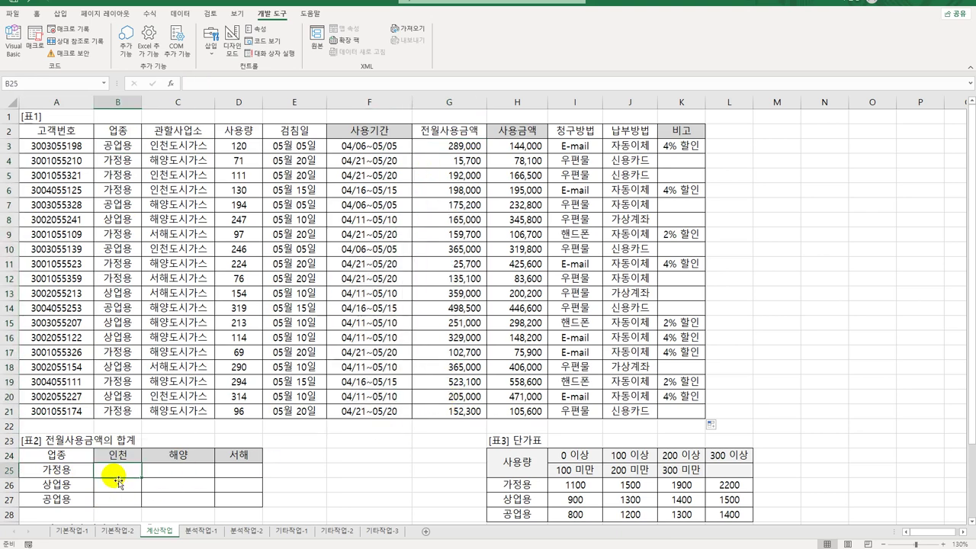
text(=)
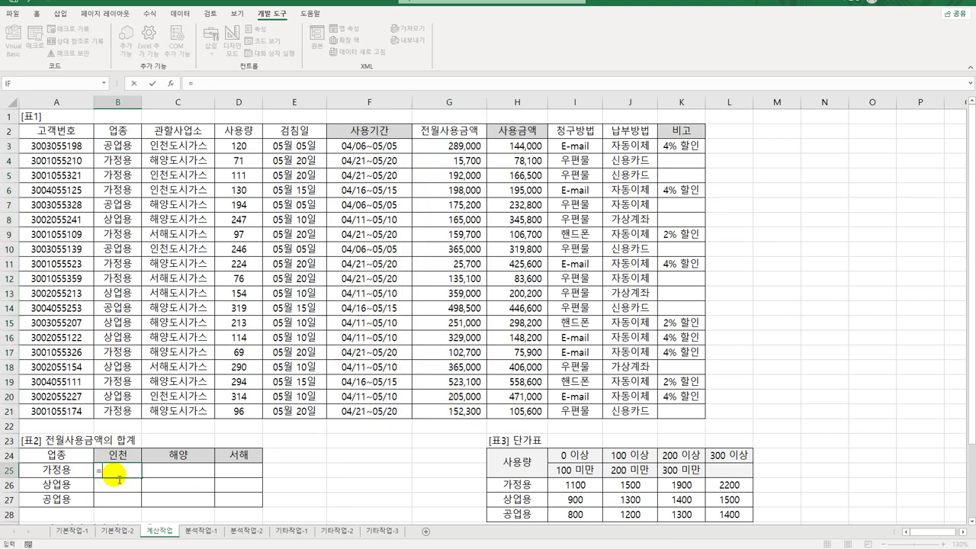
text(sum()
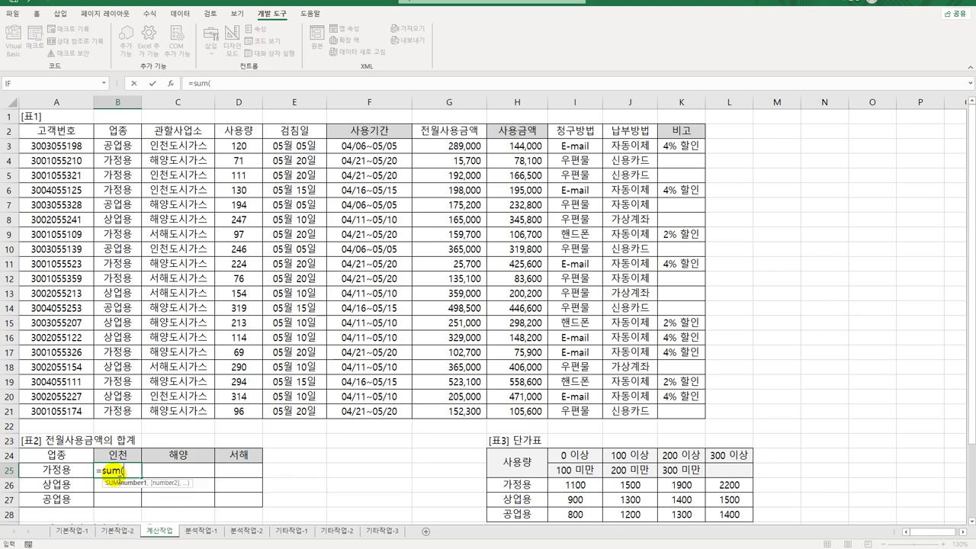
text(()
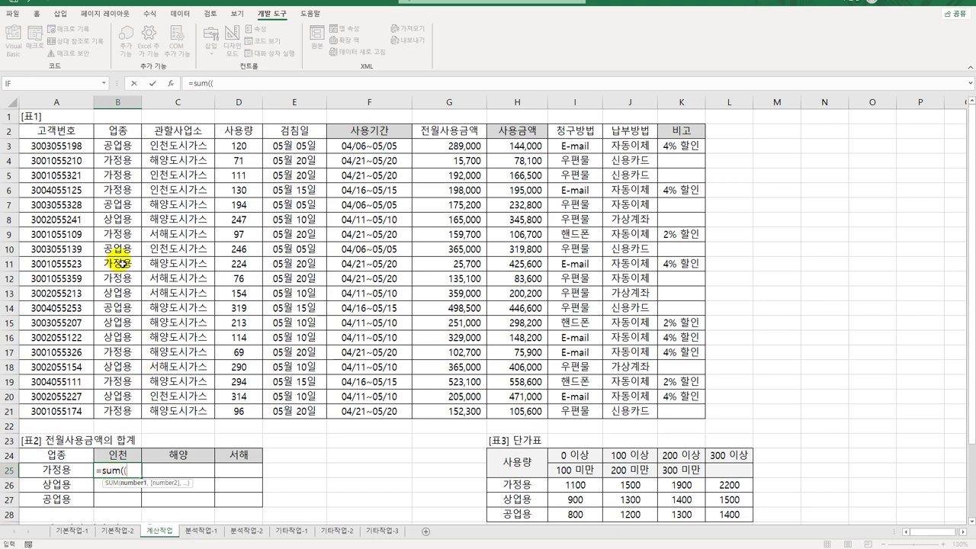
drag(124, 147, 128, 420)
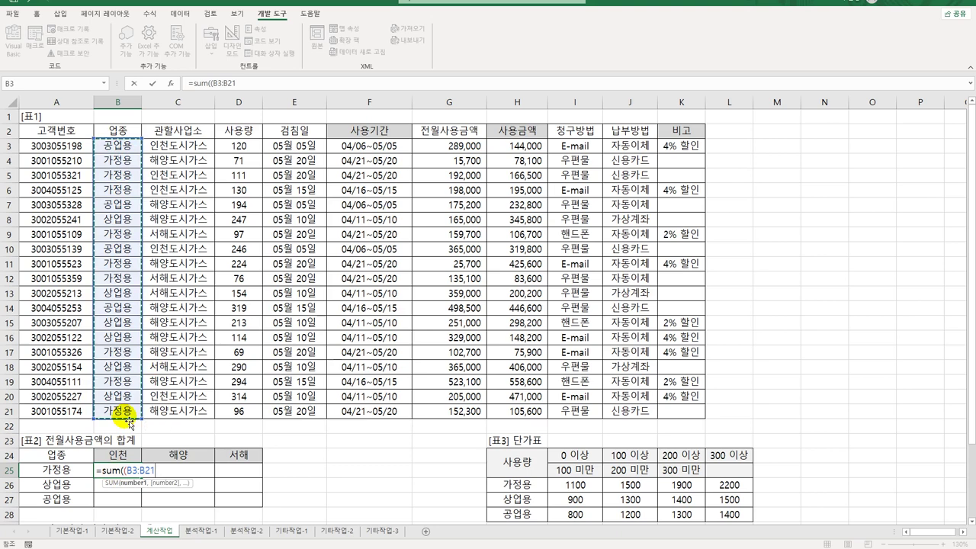
key(F4)
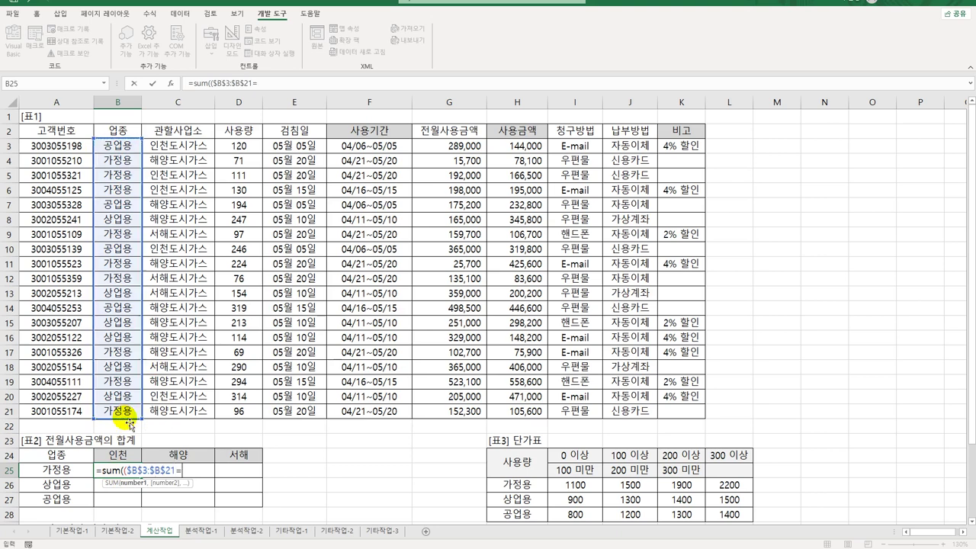
text(=)
click(60, 470)
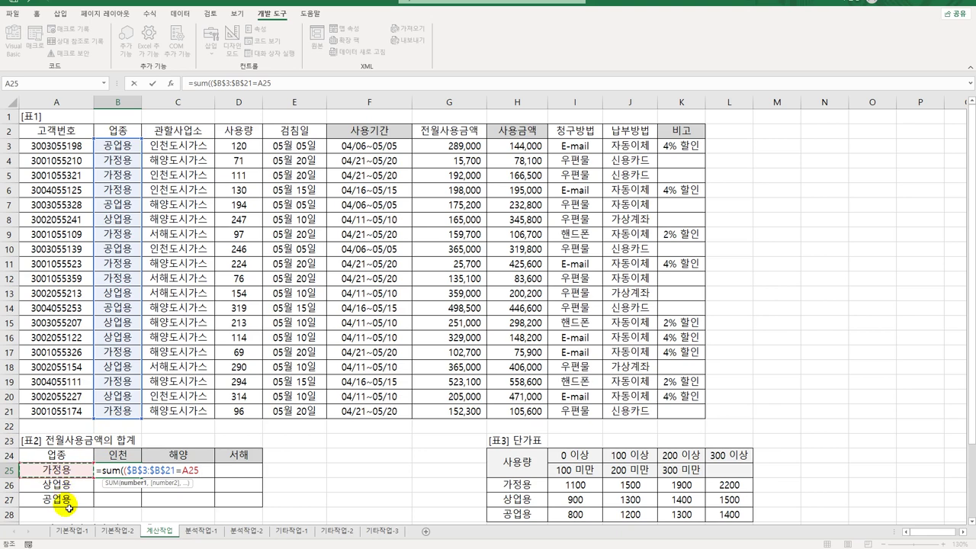
key(F4)
key(F4)
key(F4)
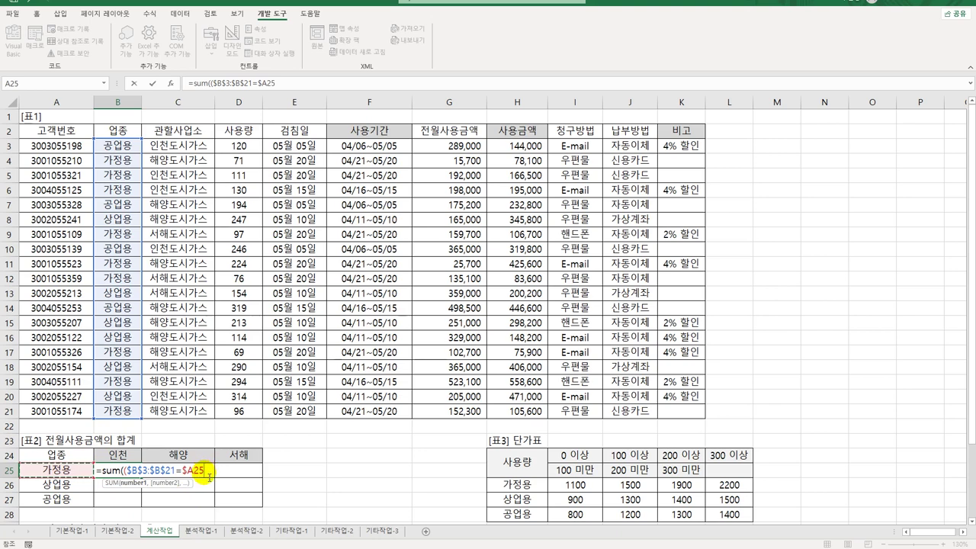
Multiply by a second condition comparing LEFT($C$3:$C$21,2) of 관할사업소 to the region label B$24.
text()*(left()
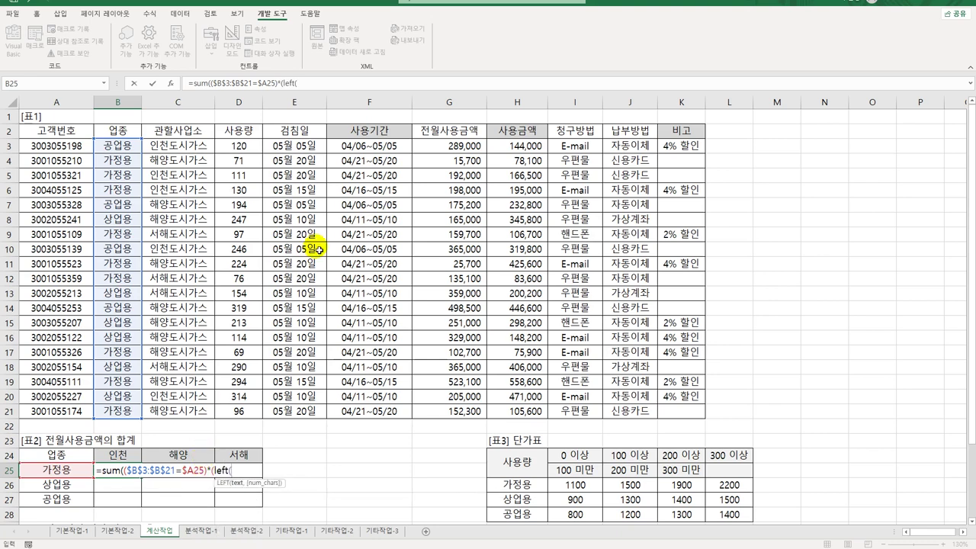
drag(202, 150, 202, 413)
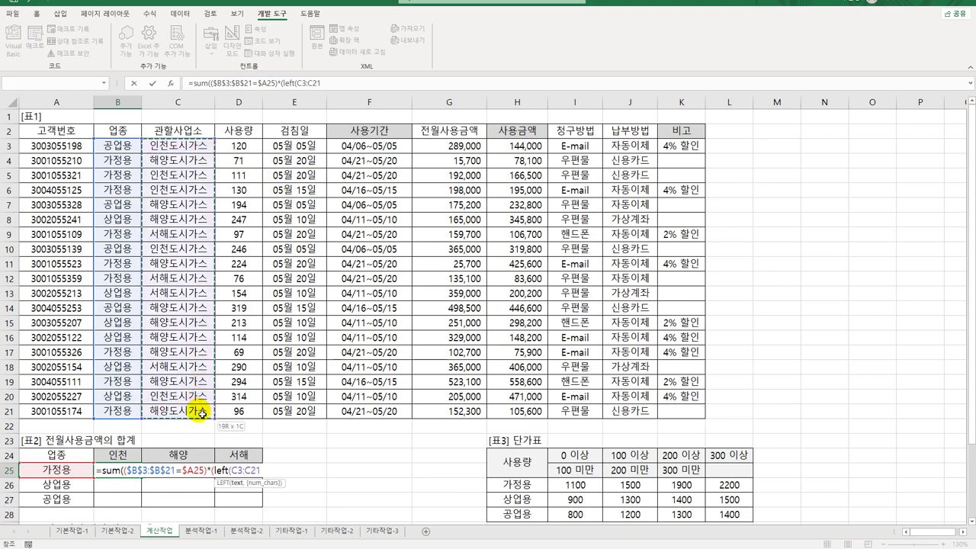
key(F4)
text(,)
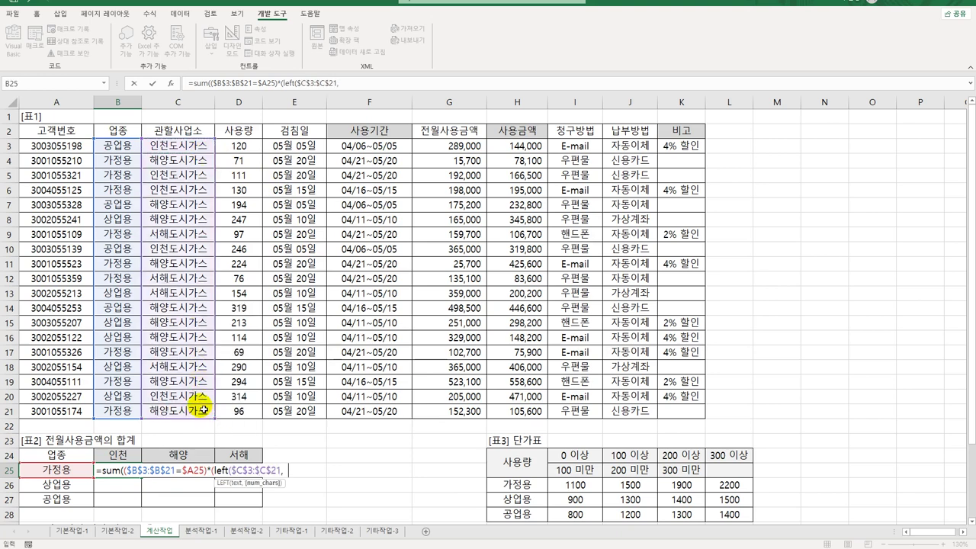
text(2)=)
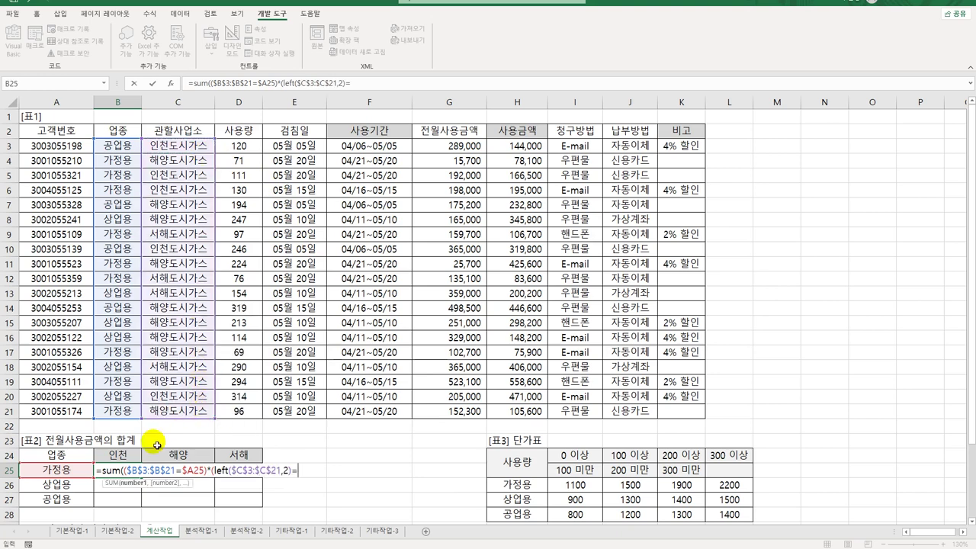
click(130, 457)
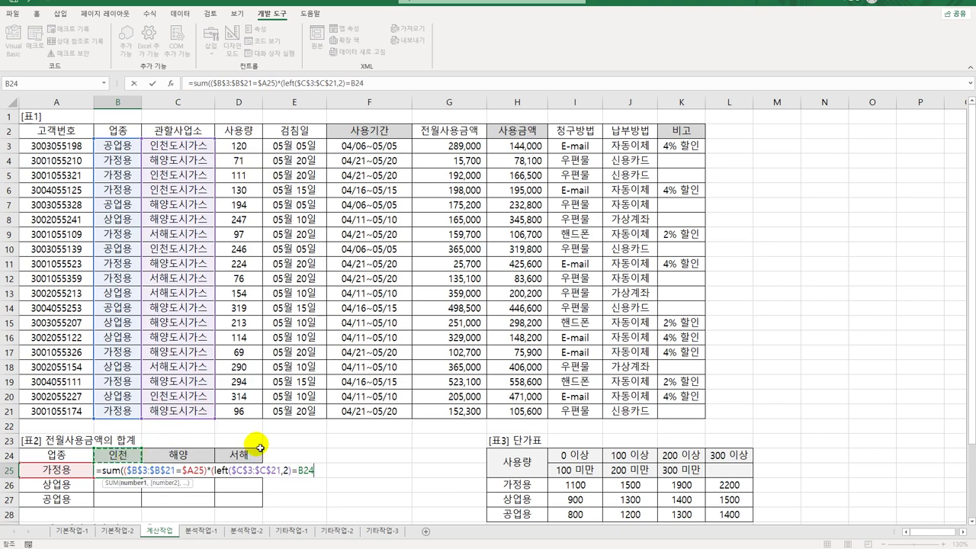
key(F4)
key(F4)
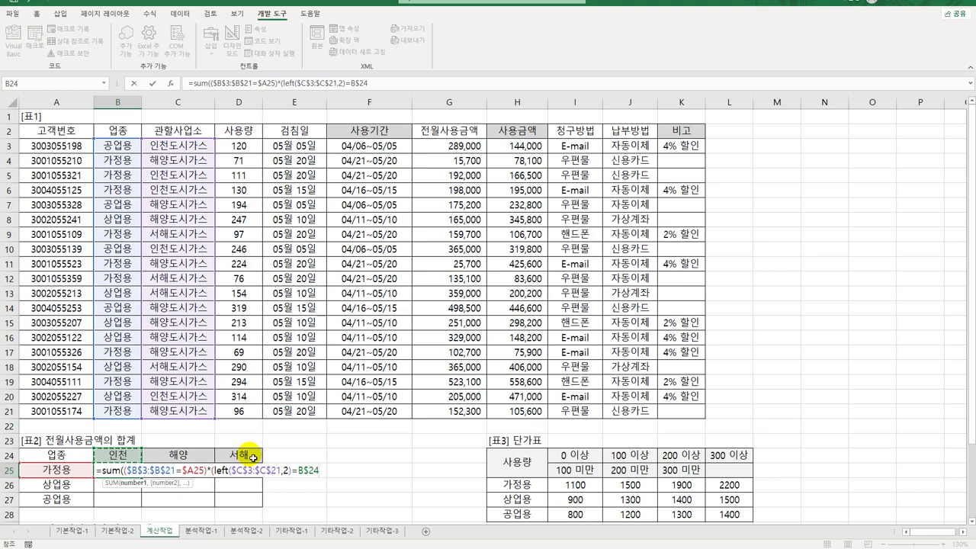
text()*)
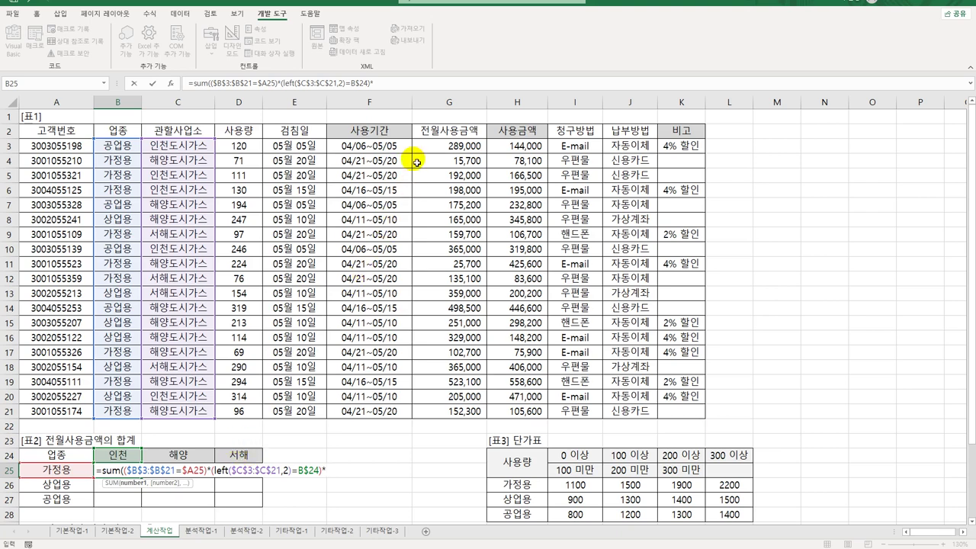
Complete the B25 array formula with the 전월사용금액 range $G$3:$G$21 as the summed factor and fill it through D27.
drag(418, 145, 427, 414)
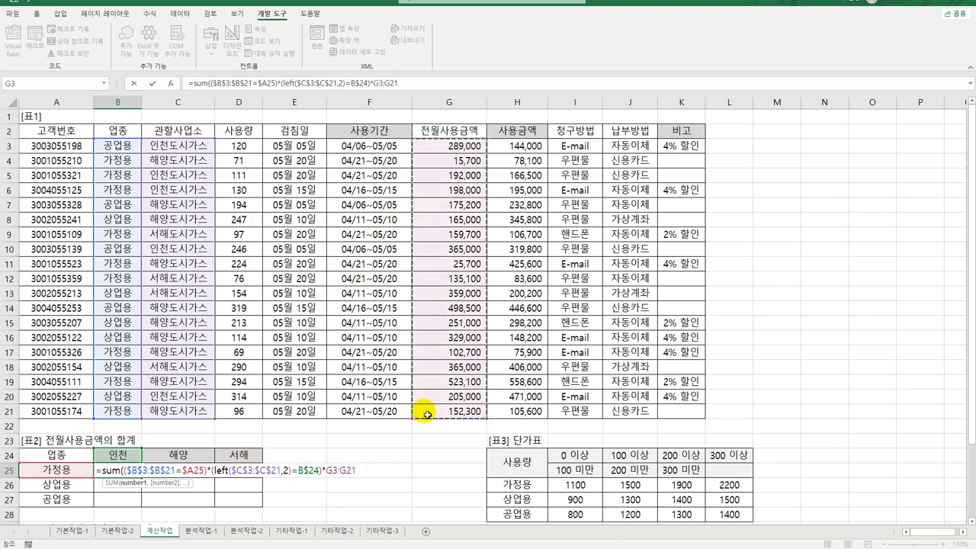
key(F4)
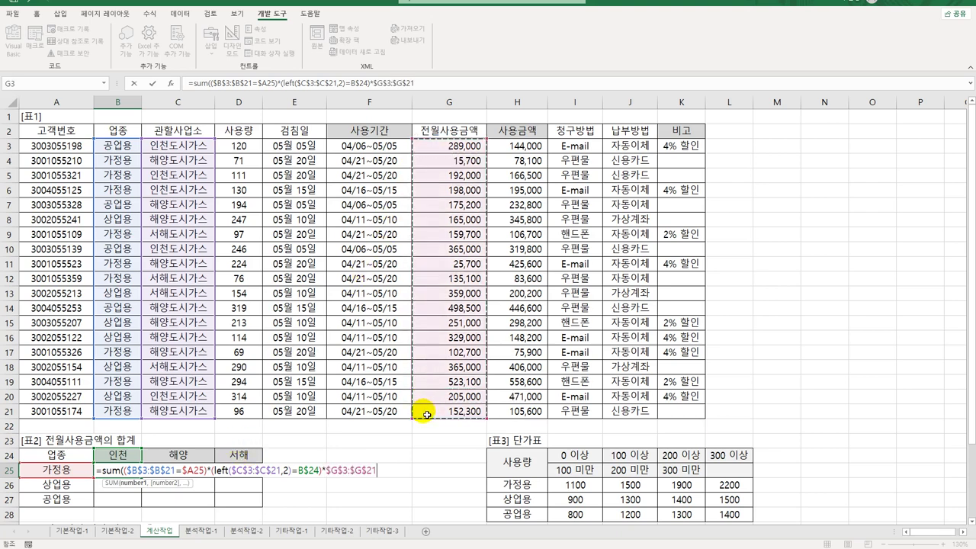
text())
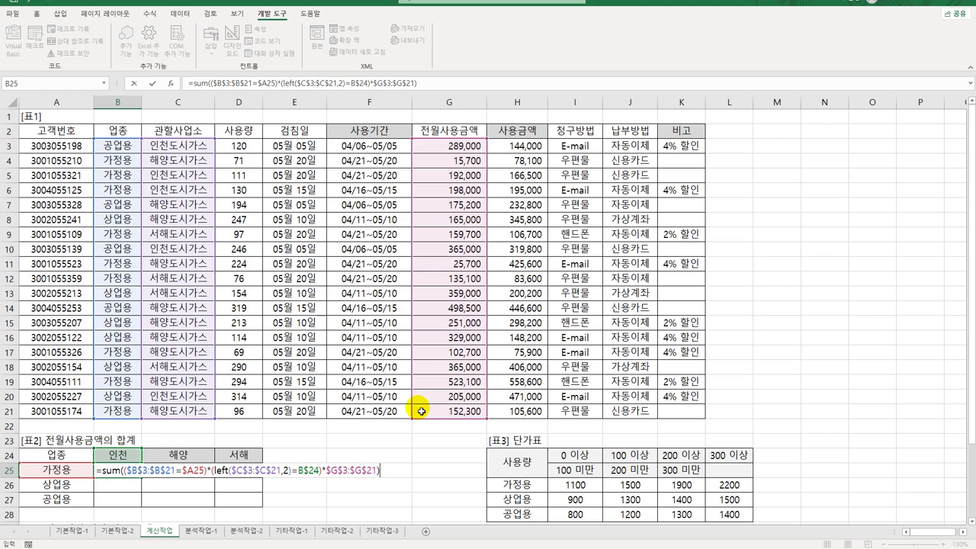
key(ctrl+shift+Return)
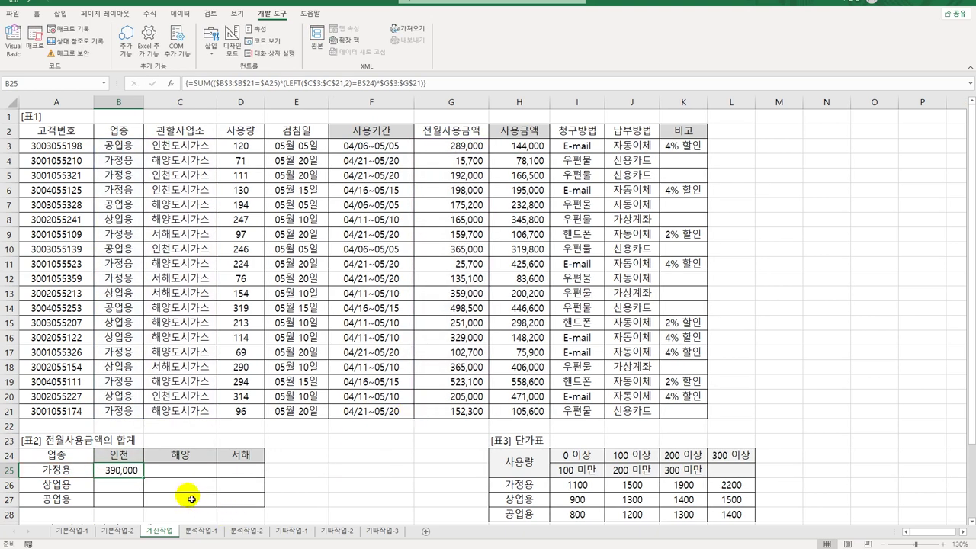
drag(143, 477, 263, 515)
click(242, 502)
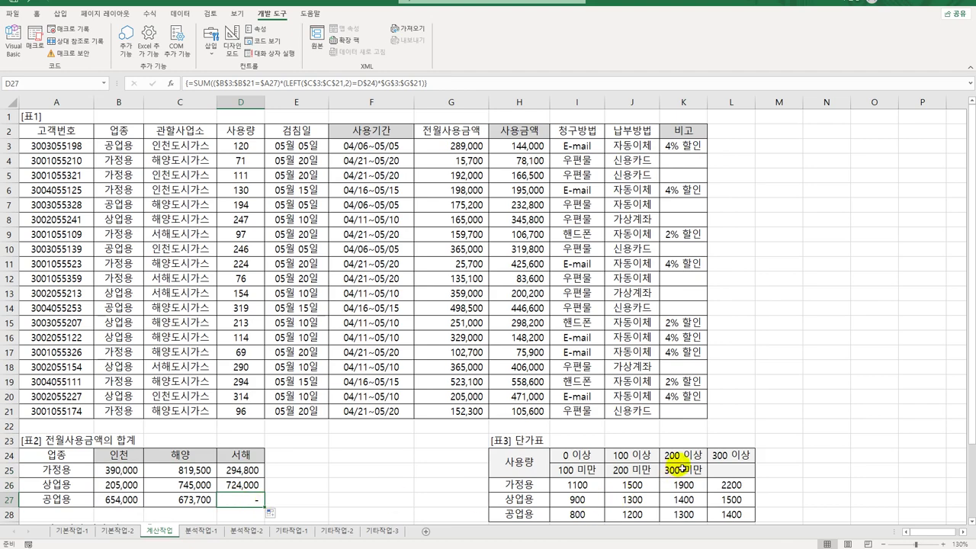
Examine how the 검침일 and 고객번호 cells of [표4] relate to the 고객번호, 사용량 and 검침일 columns of [표1].
scroll(678, 465, down, 3)
click(133, 426)
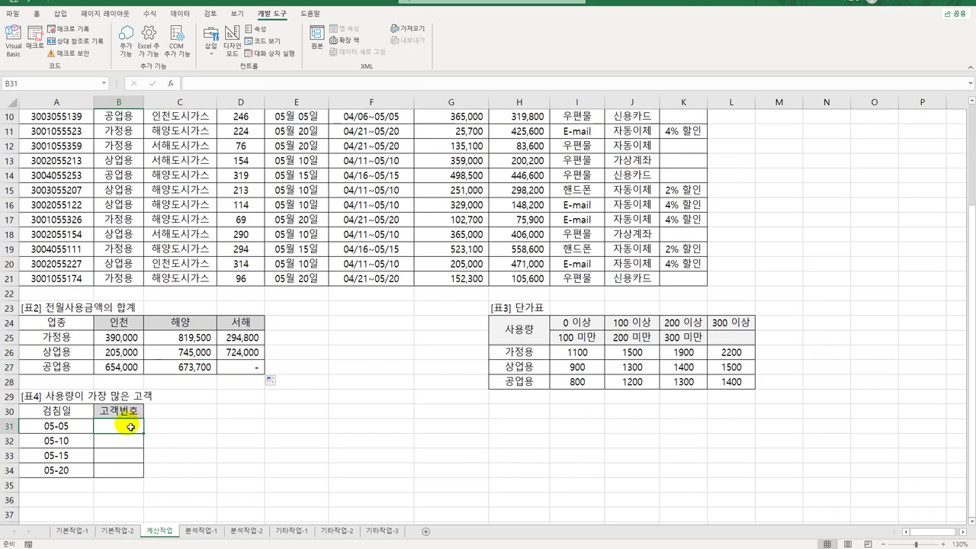
scroll(159, 414, up, 3)
drag(122, 430, 122, 481)
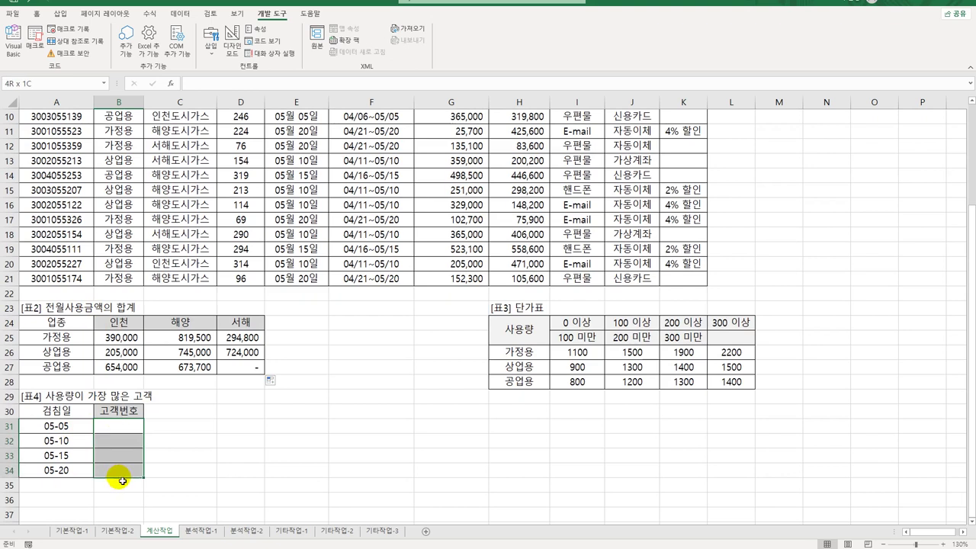
click(74, 432)
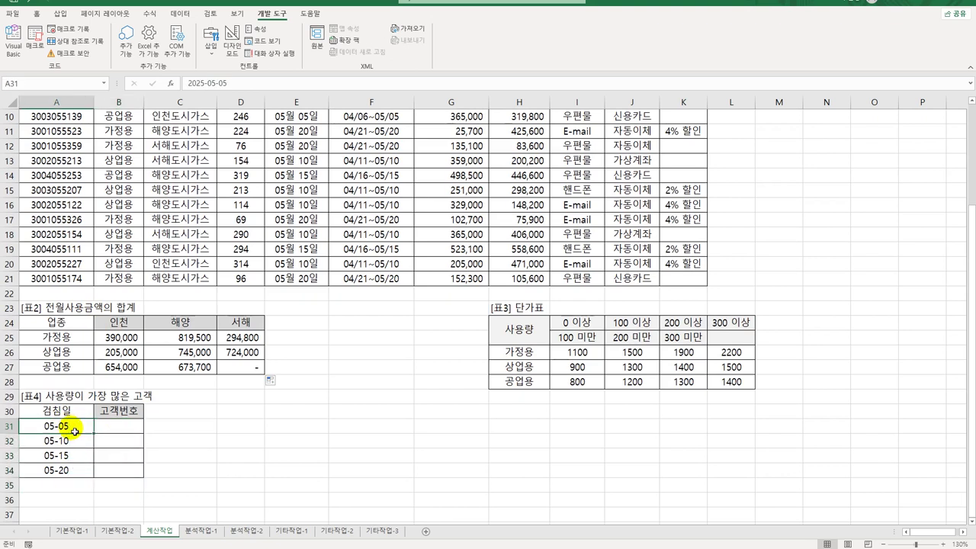
click(109, 429)
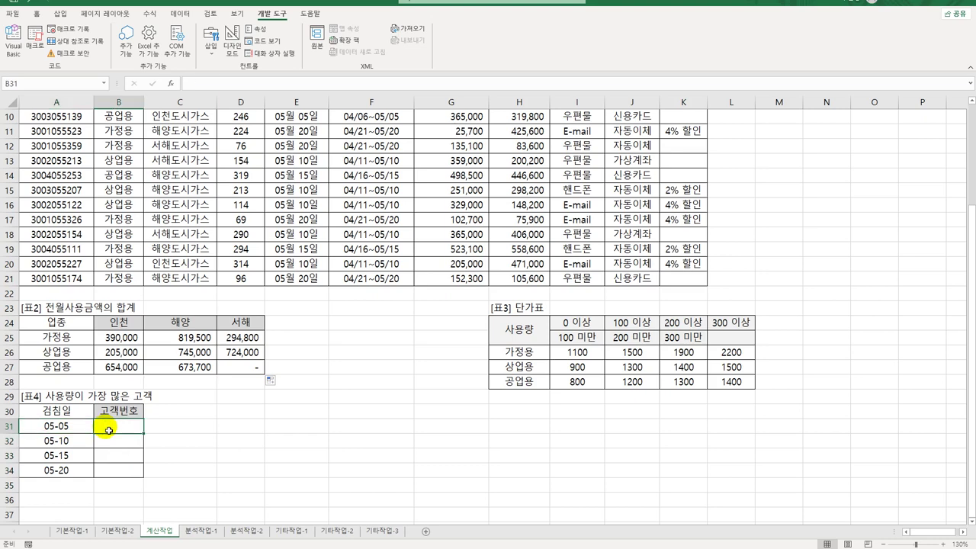
scroll(153, 419, up, 3)
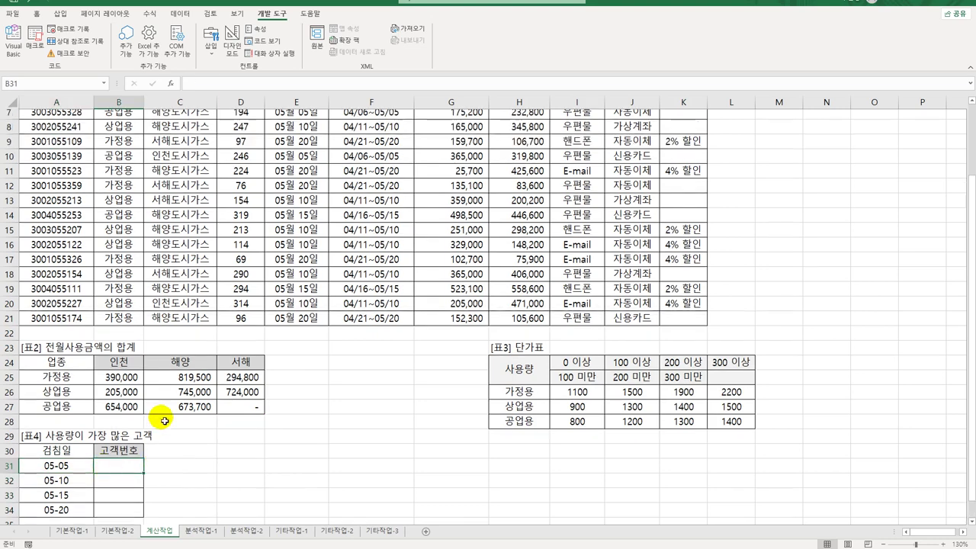
scroll(53, 358, down, 3)
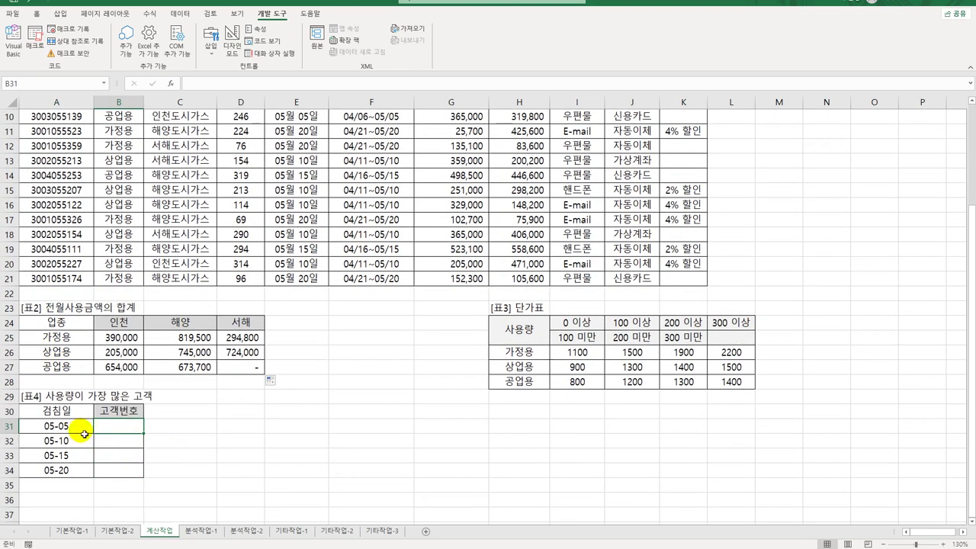
scroll(193, 374, up, 3)
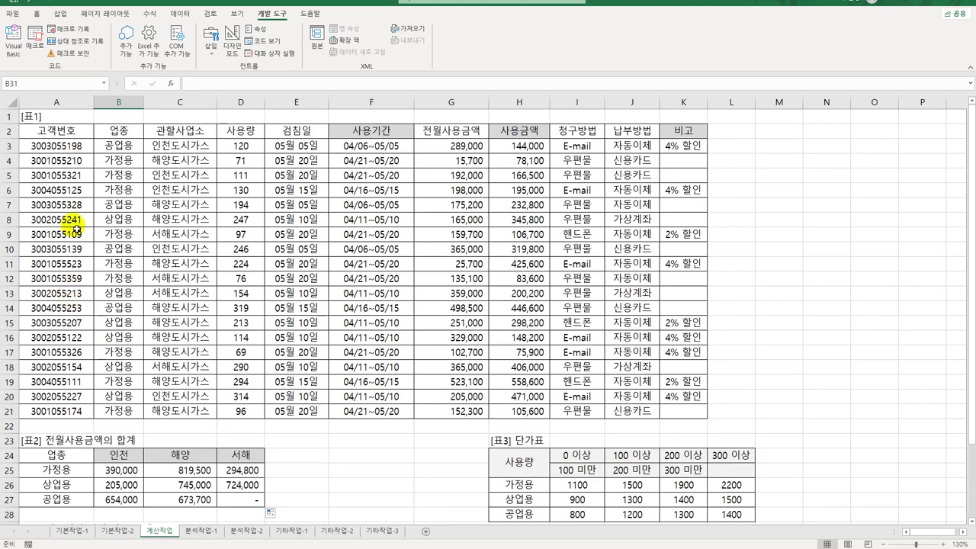
scroll(76, 403, down, 3)
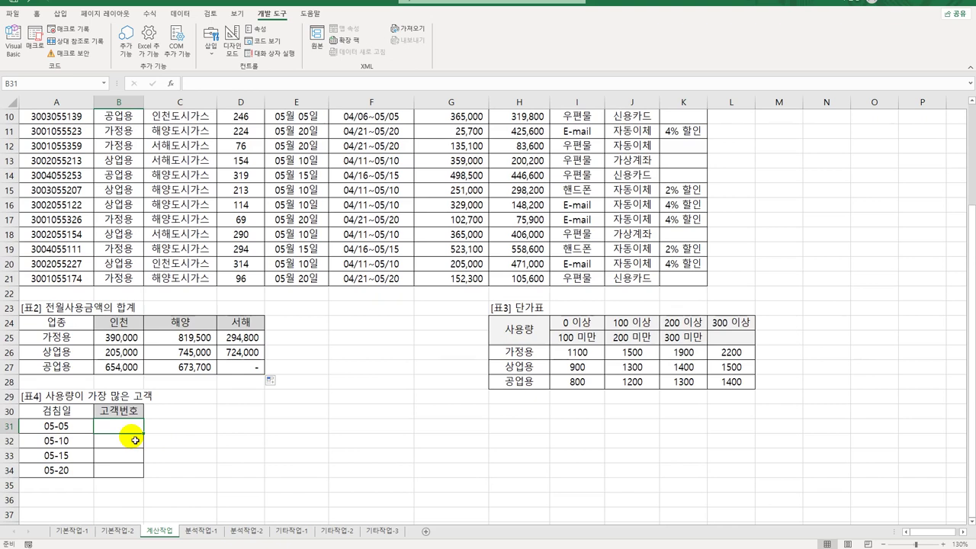
Start an INDEX formula in B31 of [표4] with the absolute 고객번호 range $A$3:$A$21 as its array.
text(=inde)
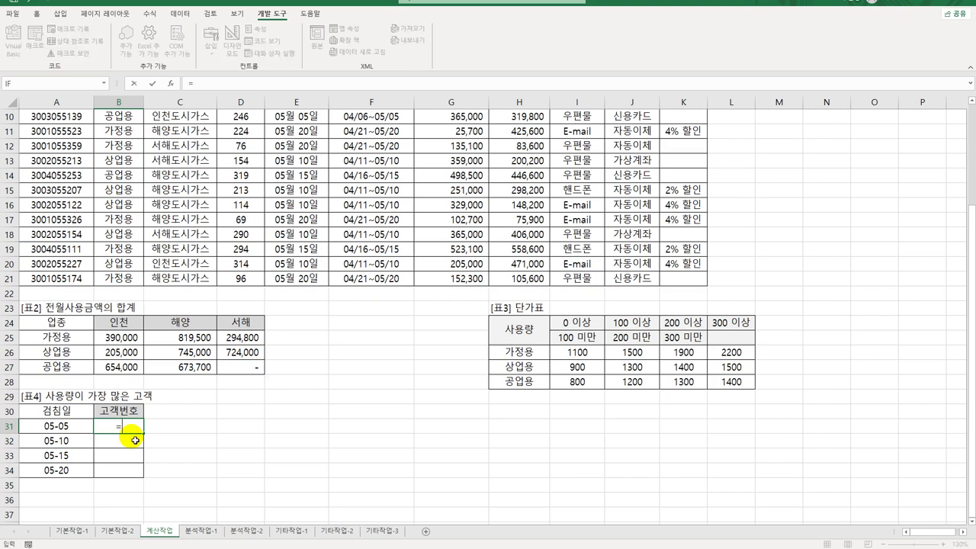
double_click(134, 440)
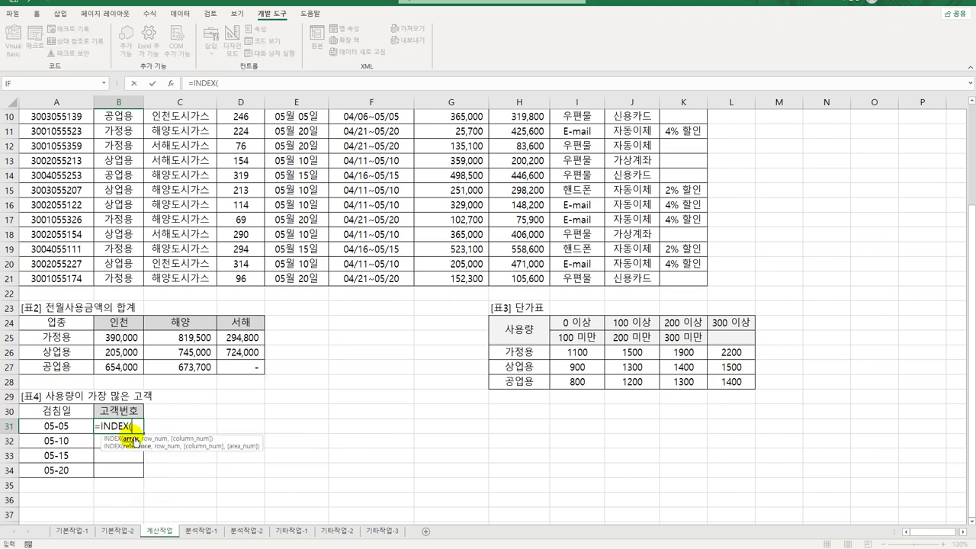
scroll(160, 437, up, 3)
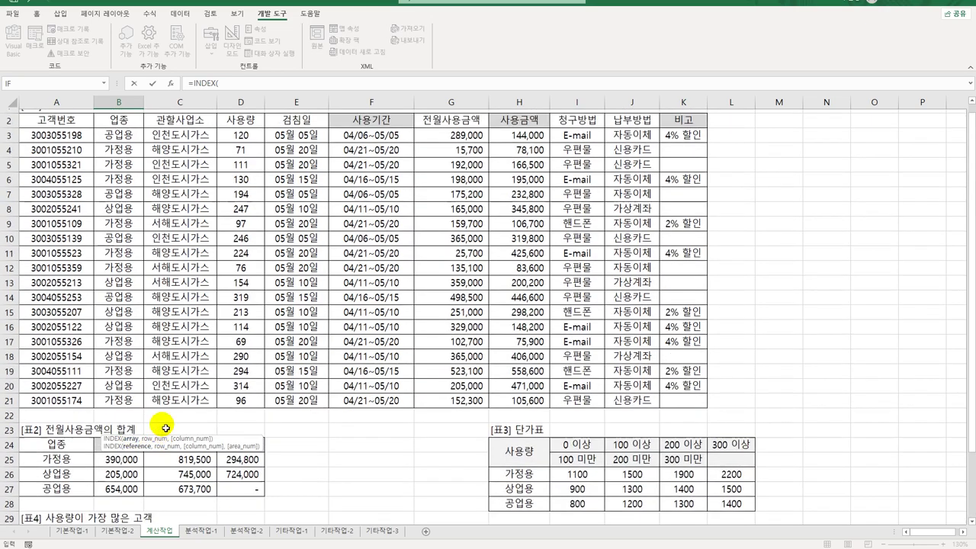
drag(77, 150, 58, 410)
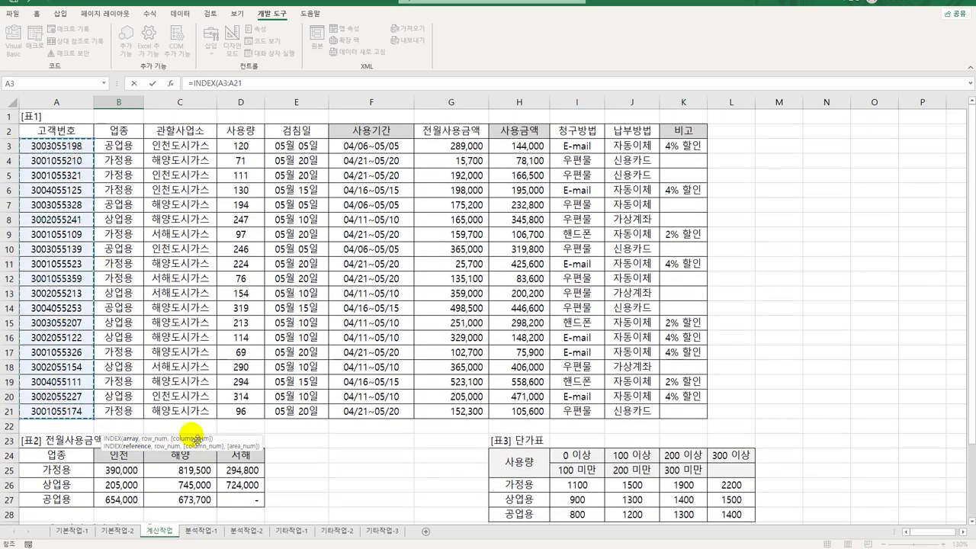
scroll(191, 434, down, 5)
key(F4)
text(,)
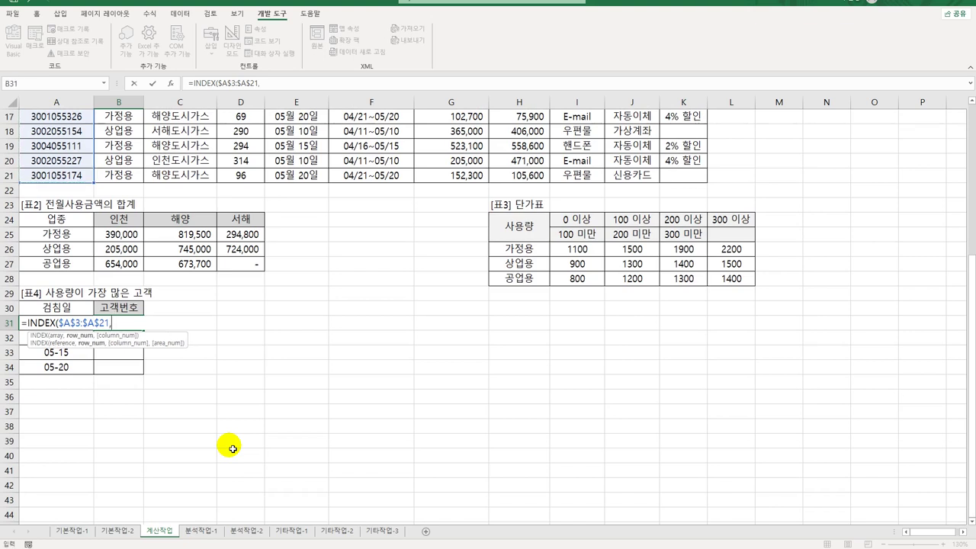
Nest MATCH as the INDEX row number, starting its lookup value with MAX and the condition that 검침일 $E$3:$E$21 equals A31.
text(mat)
key(Tab)
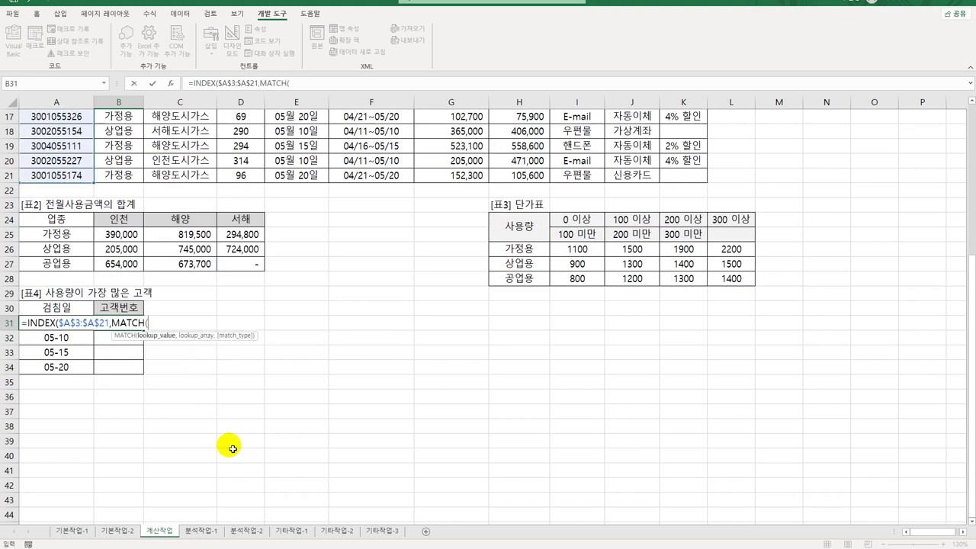
text(max(()
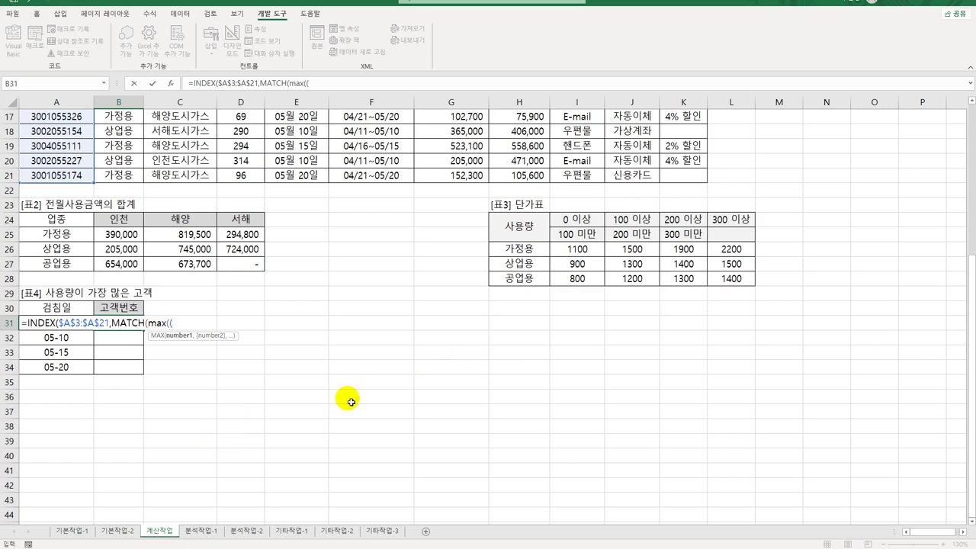
scroll(347, 398, up, 5)
text(()
drag(297, 146, 295, 408)
key(F4)
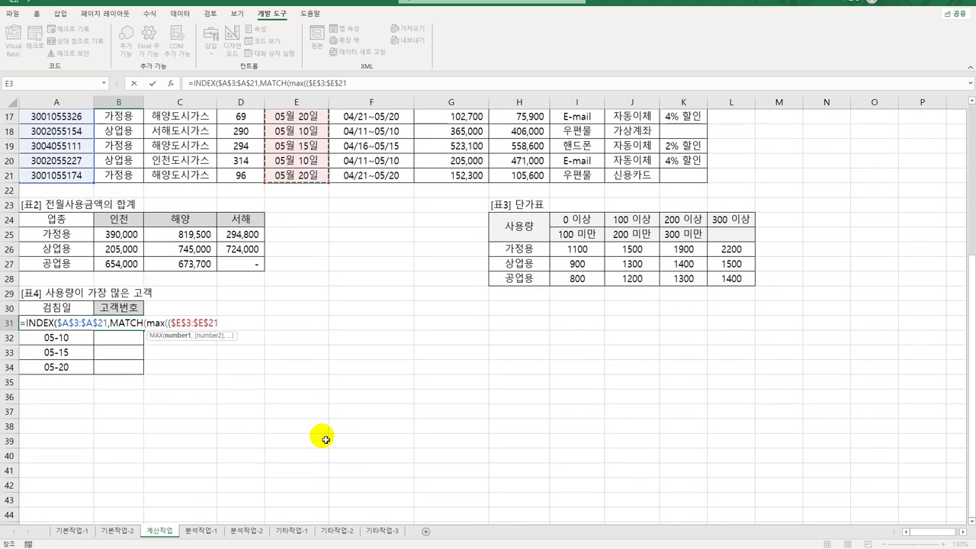
text(=)
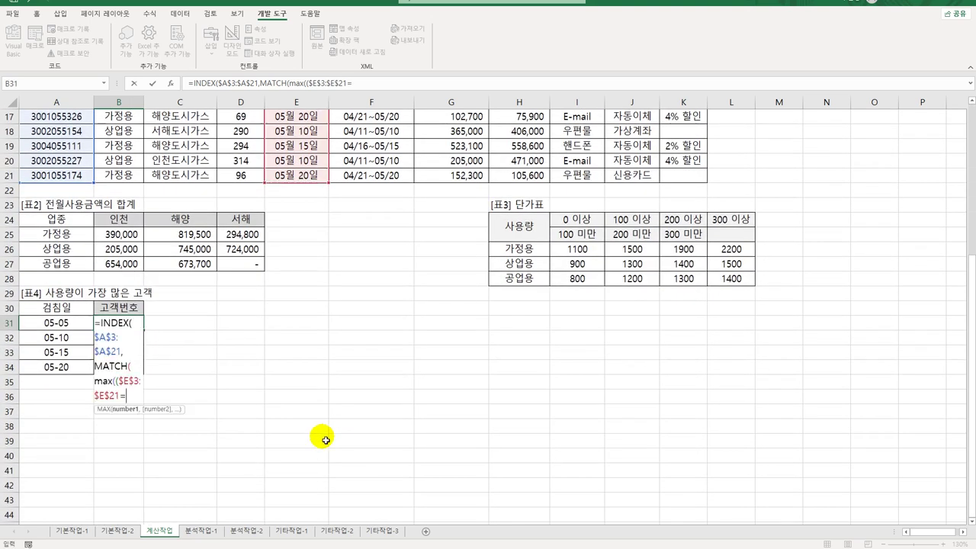
key(Left)
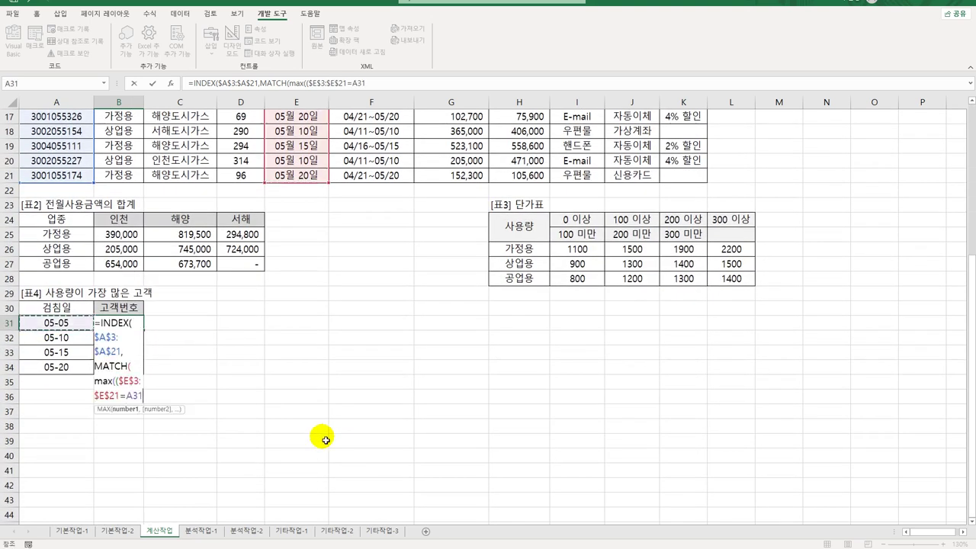
text())
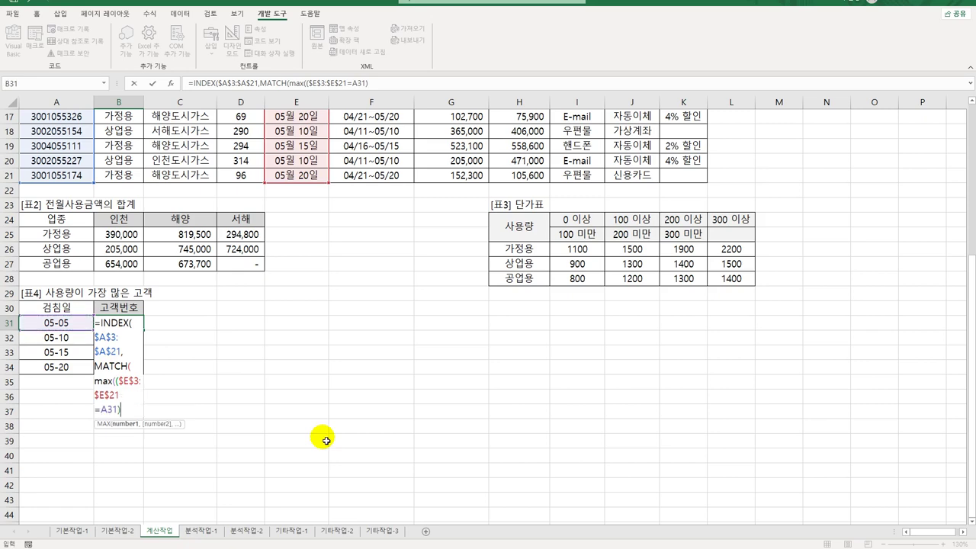
Multiply the MAX condition by the absolute 사용량 range $D$3:$D$21 and close the MAX function.
text(*)
scroll(331, 436, up, 5)
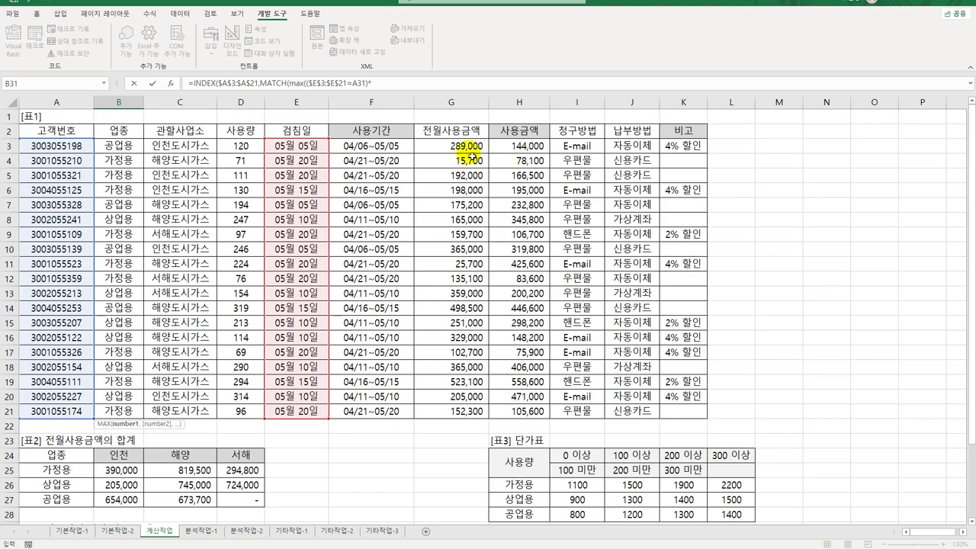
drag(241, 146, 243, 418)
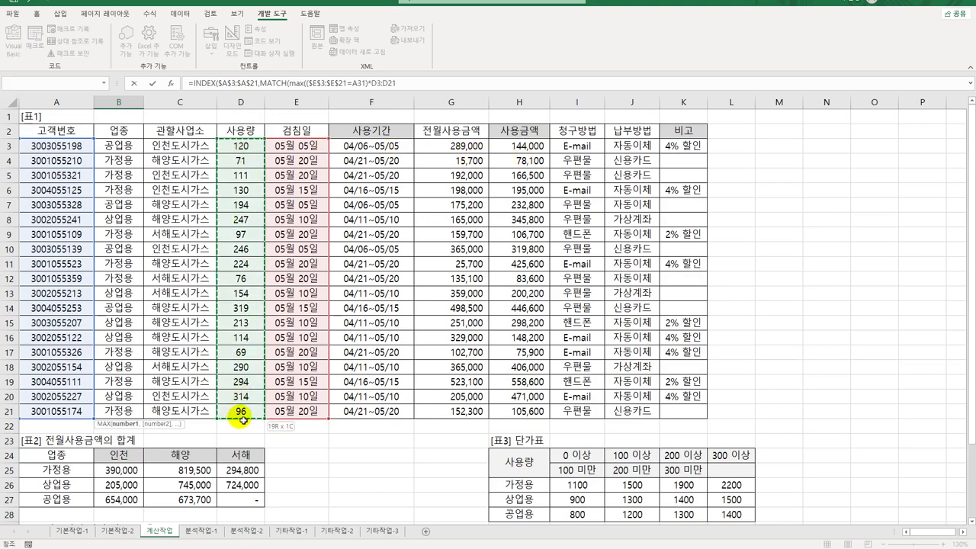
key(F4)
scroll(337, 491, down, 5)
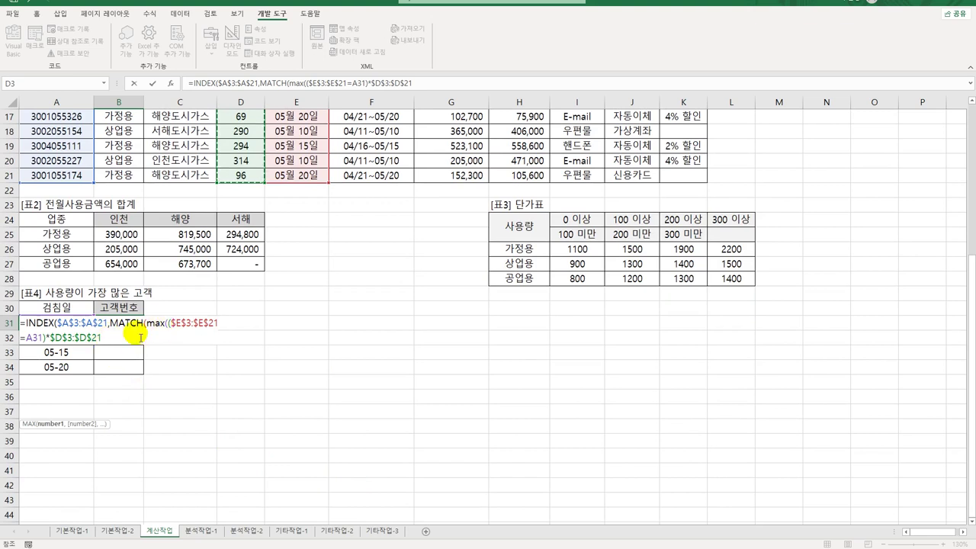
text())
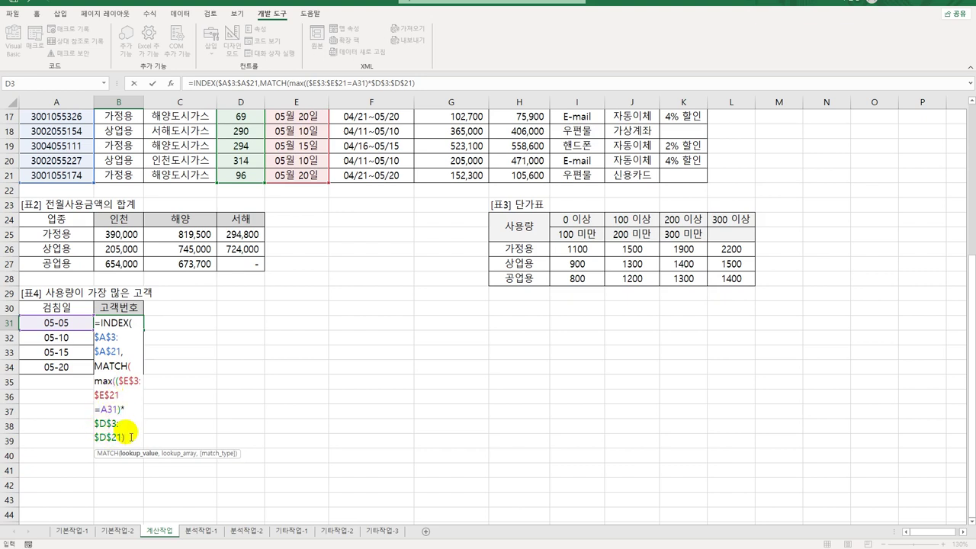
Copy the MAX argument ($E$3:$E$21=A31)*$D$3:$D$21 into the formula as MATCH's lookup array.
text(,)
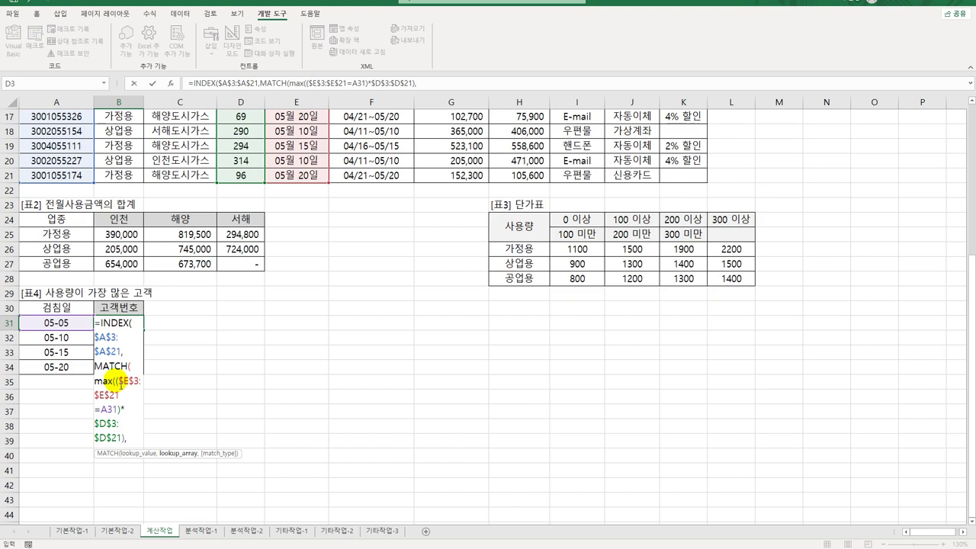
drag(111, 382, 122, 439)
key(ctrl+c)
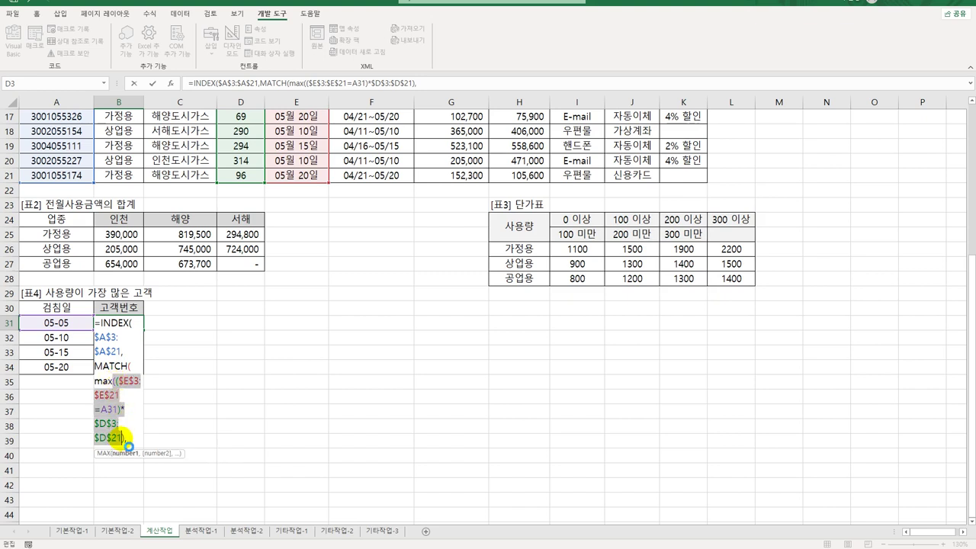
click(169, 458)
text(()
key(ctrl+v)
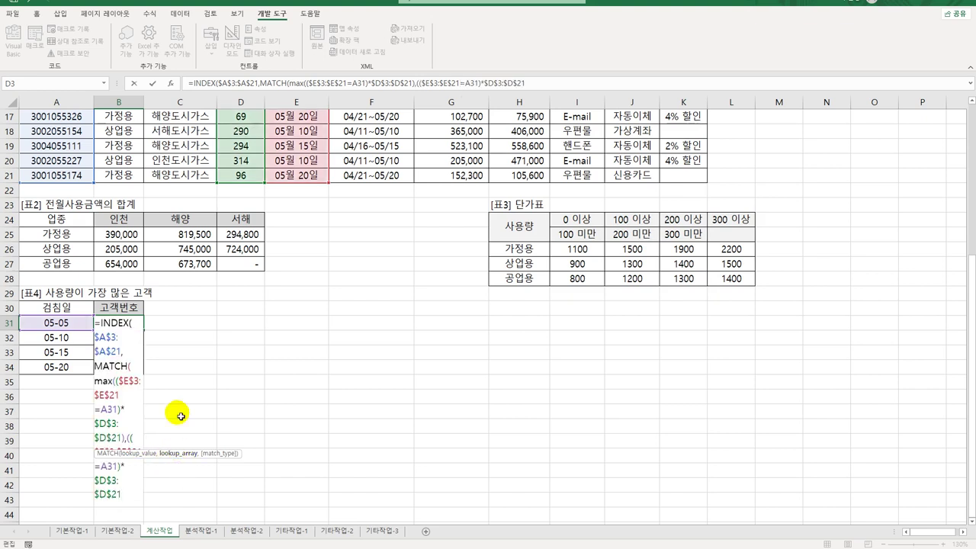
click(540, 86)
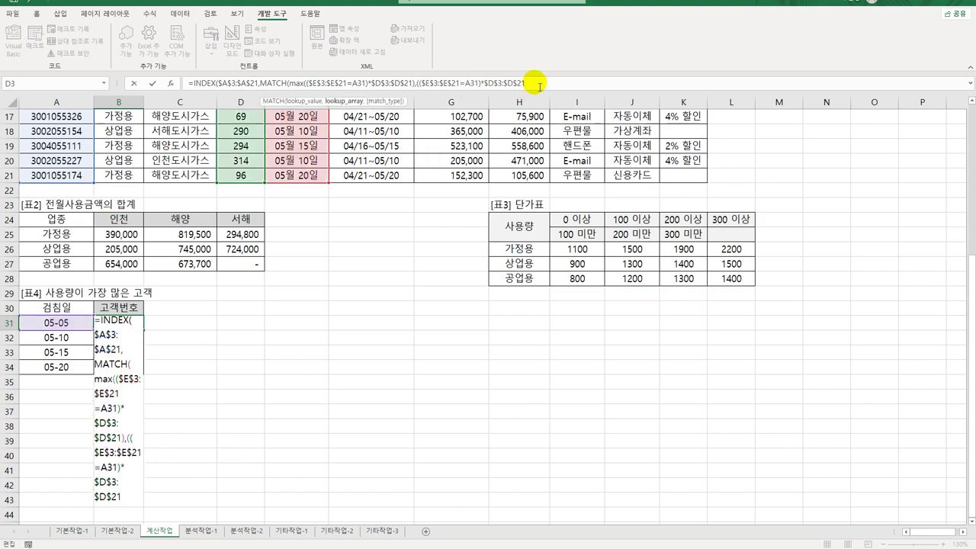
click(126, 495)
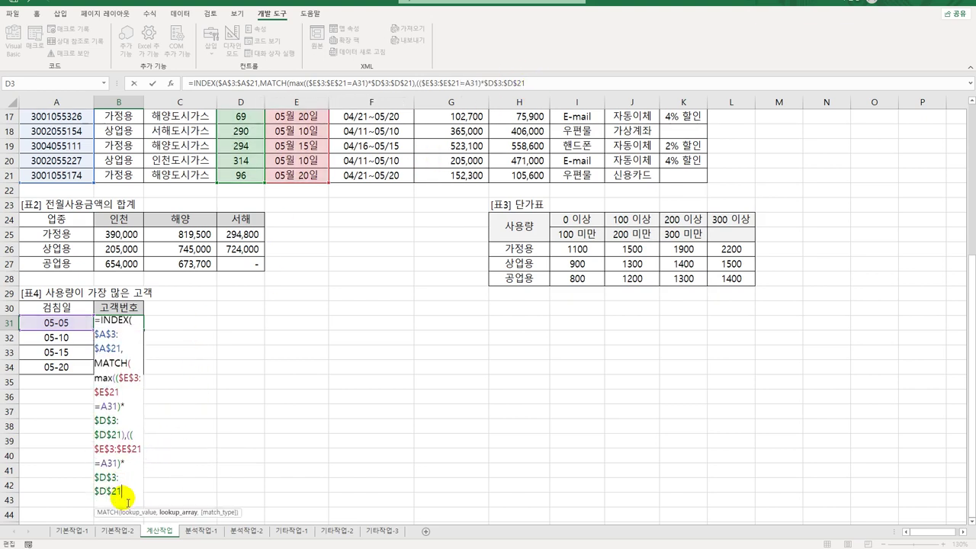
text(,0)
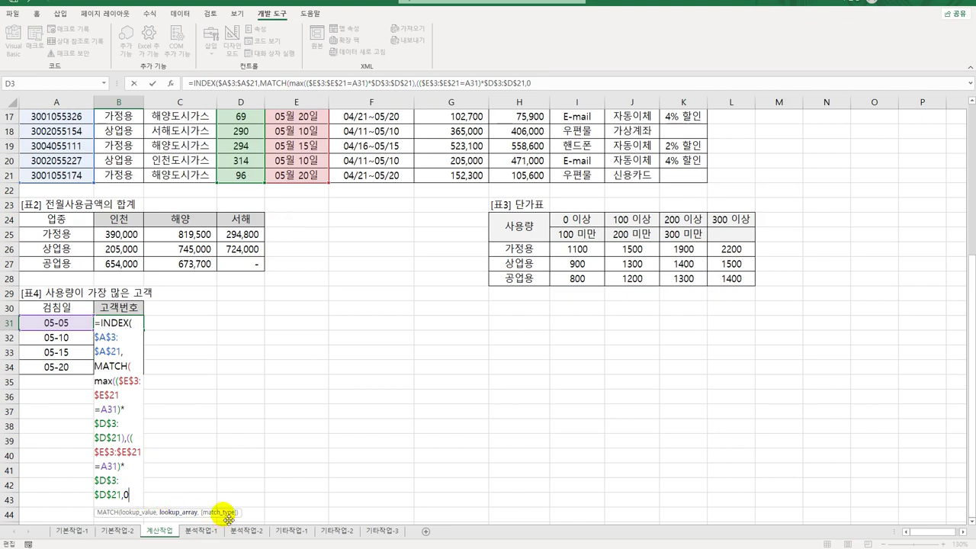
key(BackSpace)
key(BackSpace)
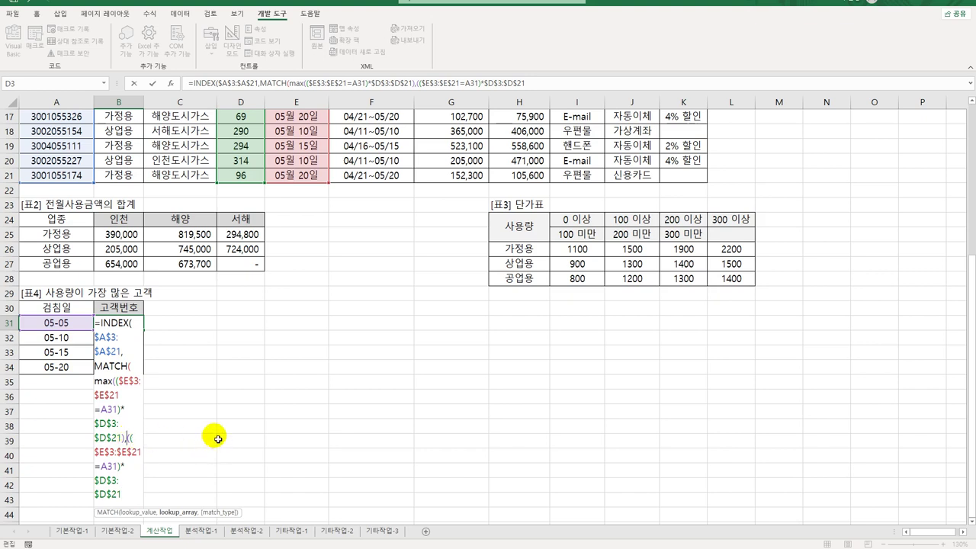
Remove the surplus opening parenthesis from MATCH's lookup array and complete the B31 array formula with exact match type 0.
key(Delete)
click(125, 496)
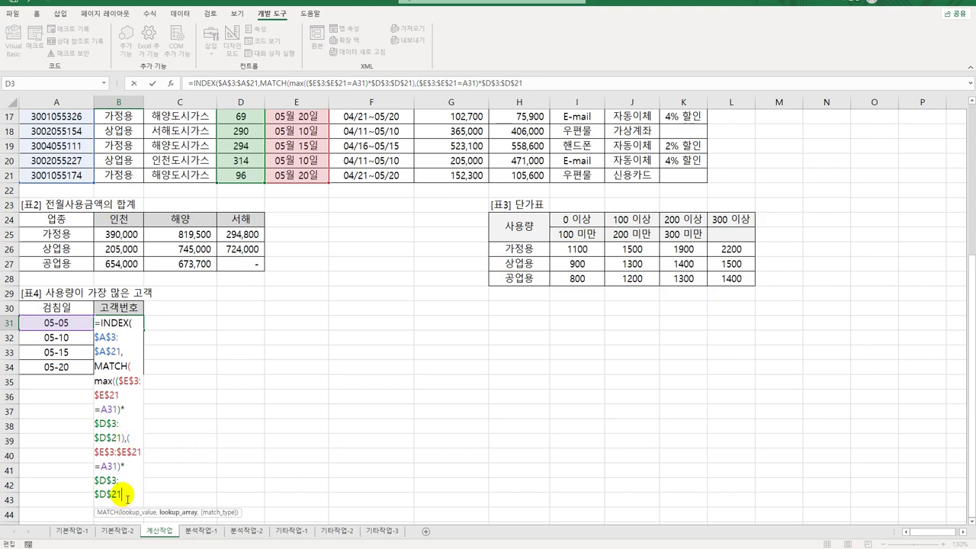
text(,)
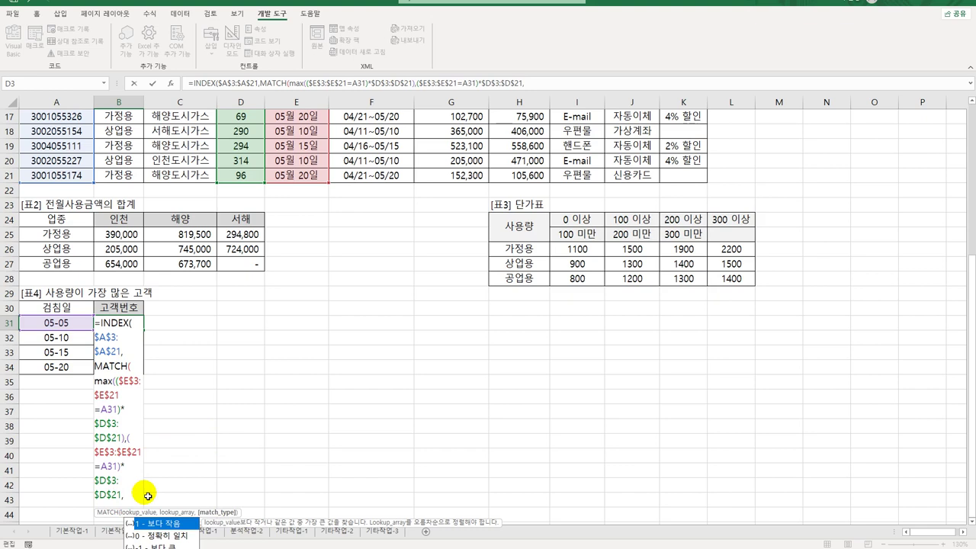
click(160, 537)
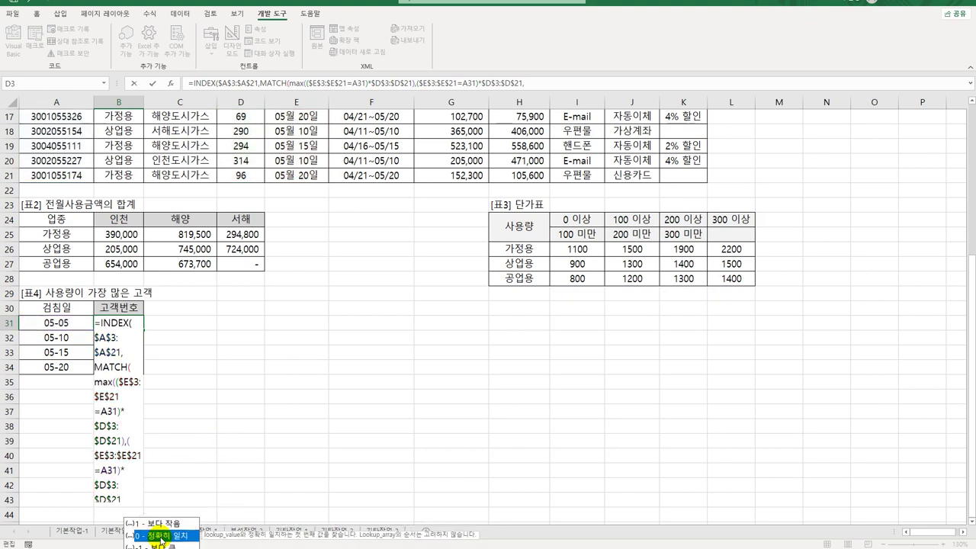
double_click(161, 537)
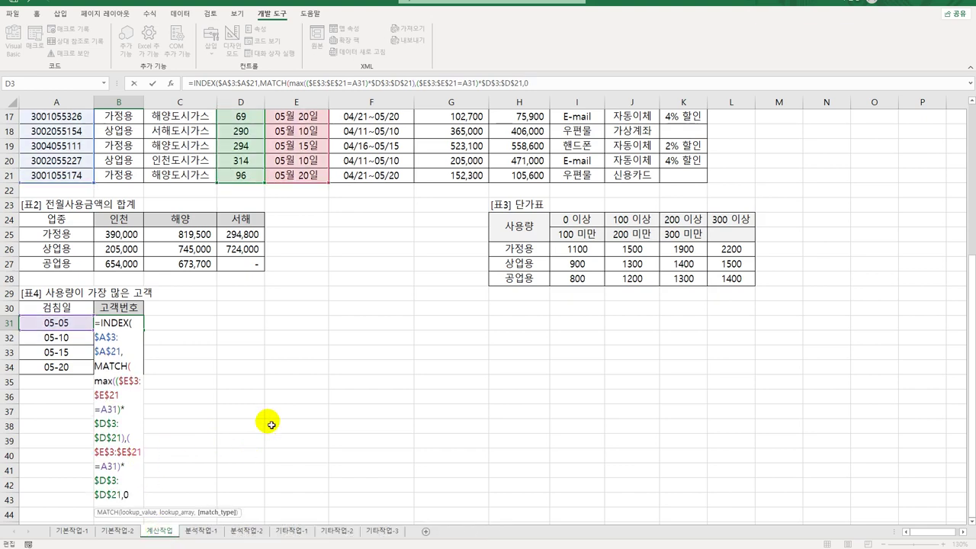
text())
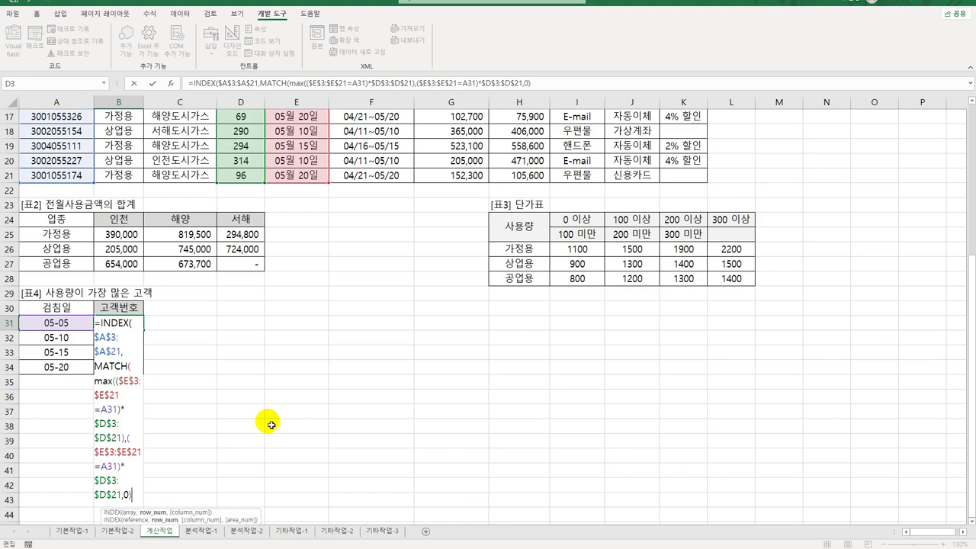
text())
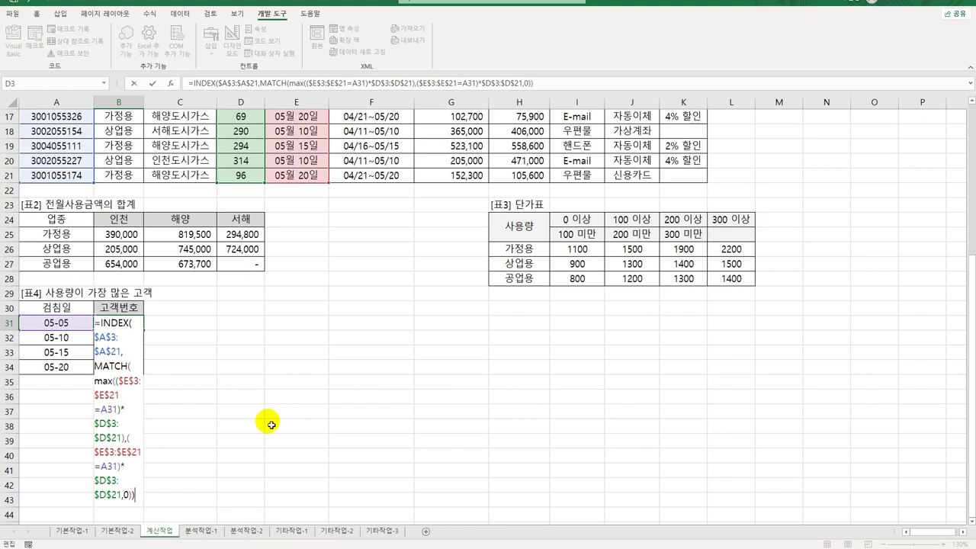
key(ctrl+shift+Return)
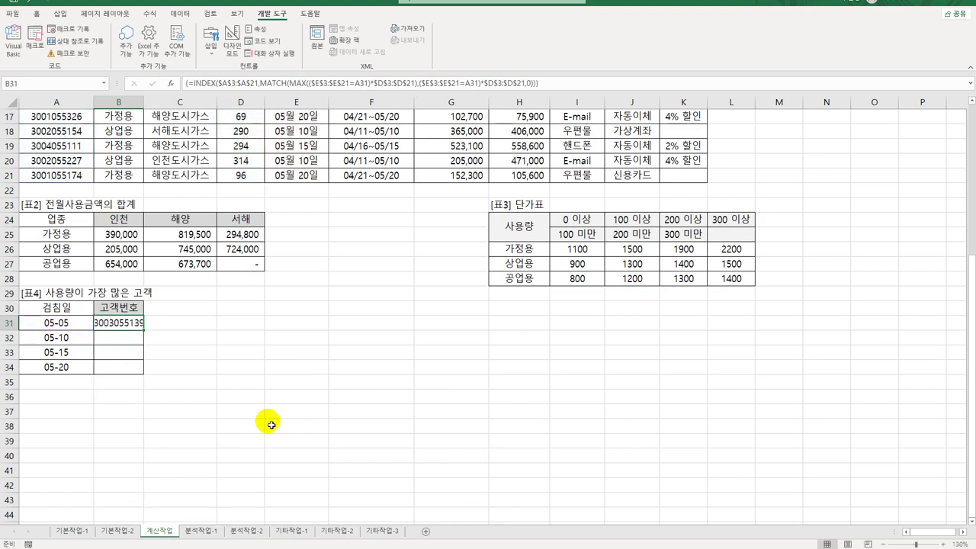
Autofit the width of column B and fill the 고객번호 formula down to B34.
double_click(144, 102)
drag(157, 332, 156, 367)
Review the B31 formula part by part: the INDEX range, the MAX lookup value, the lookup array and the match type.
click(153, 326)
double_click(153, 326)
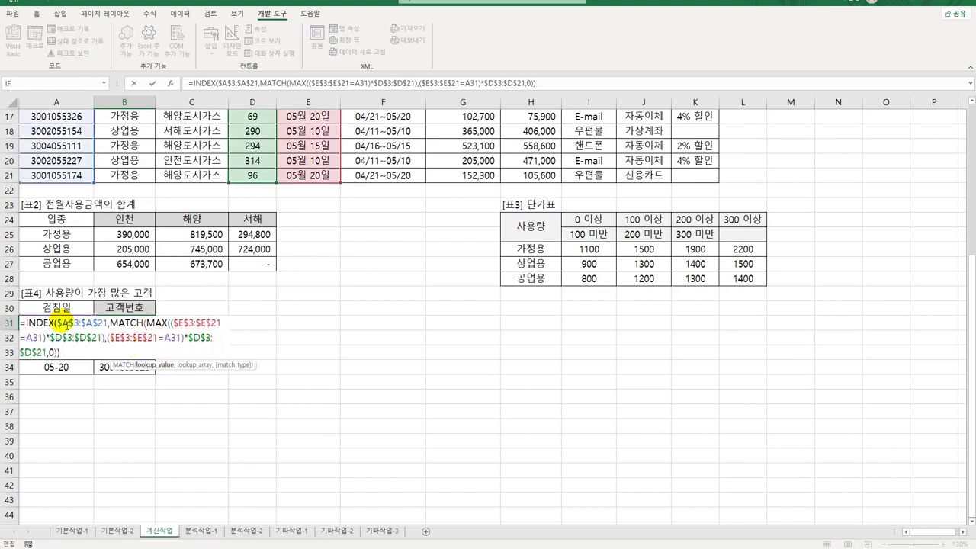
drag(58, 323, 108, 324)
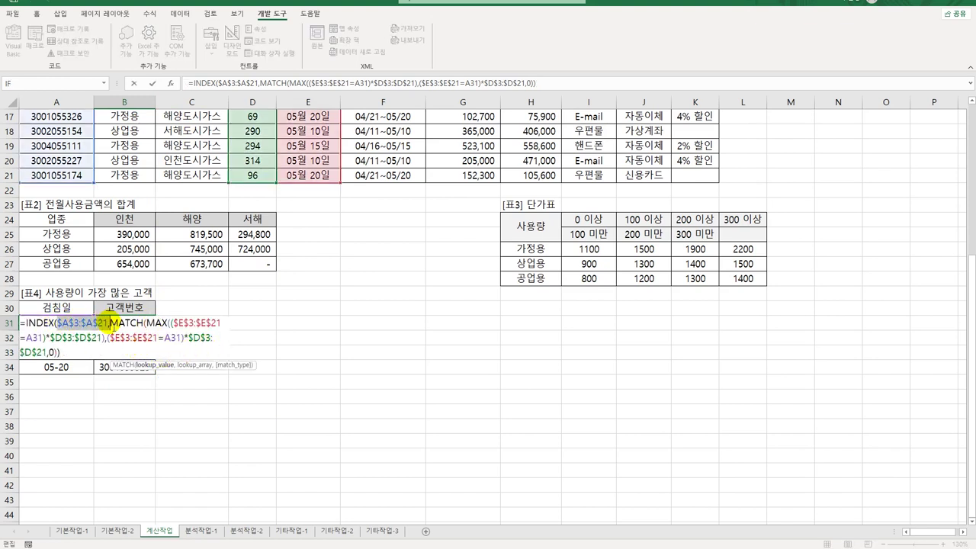
drag(20, 323, 154, 368)
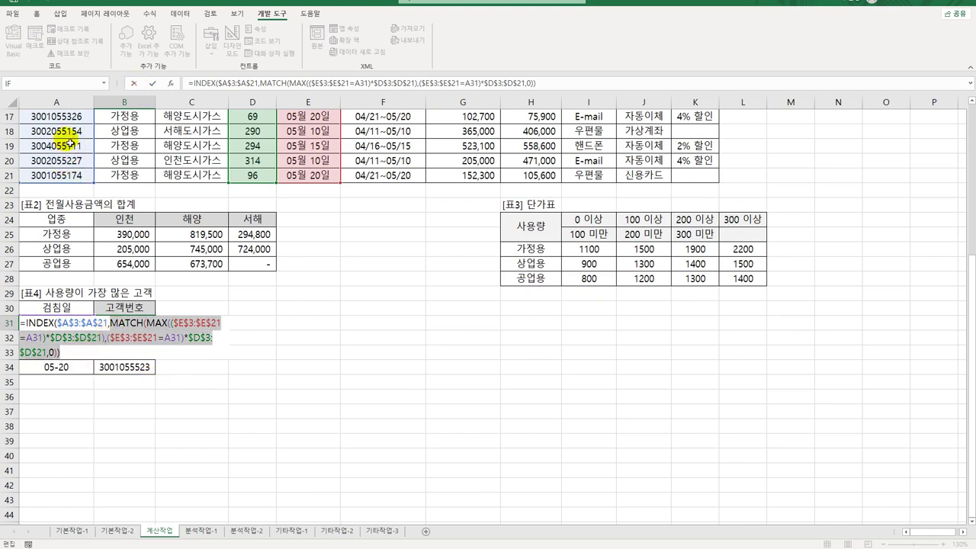
click(117, 323)
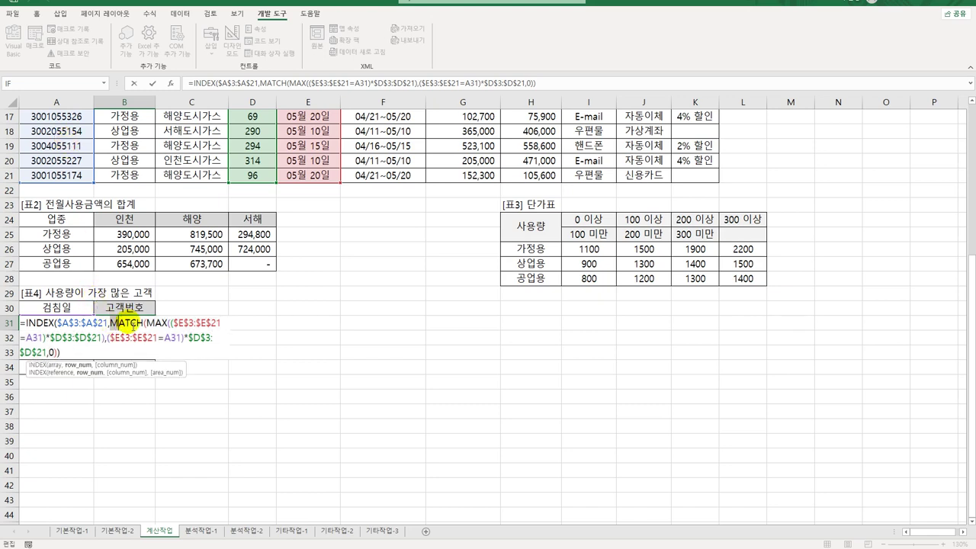
double_click(126, 324)
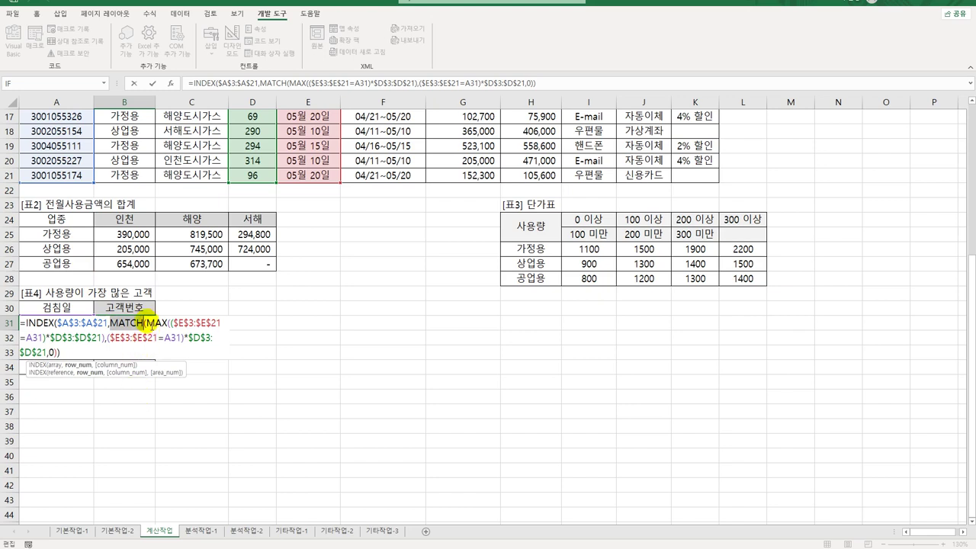
drag(147, 324, 186, 349)
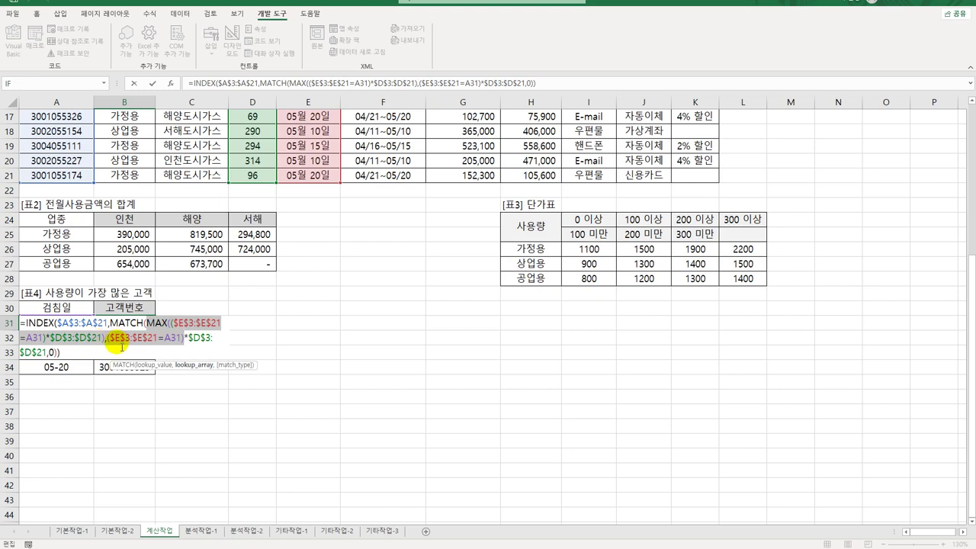
click(105, 338)
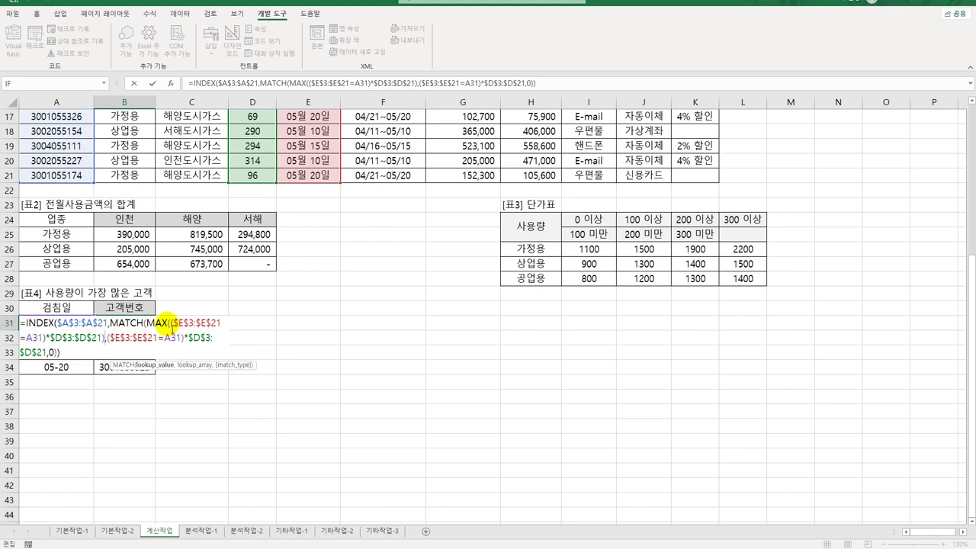
drag(165, 323, 106, 338)
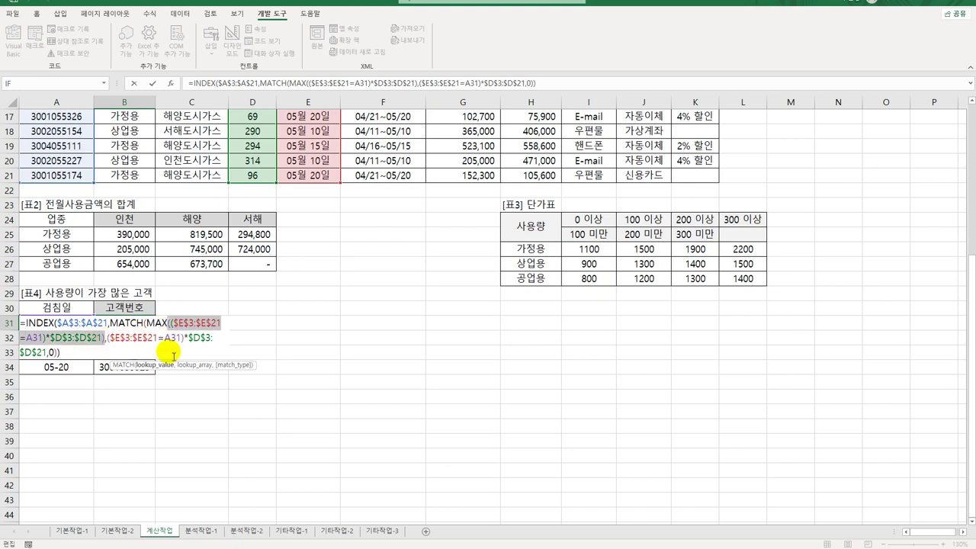
click(103, 339)
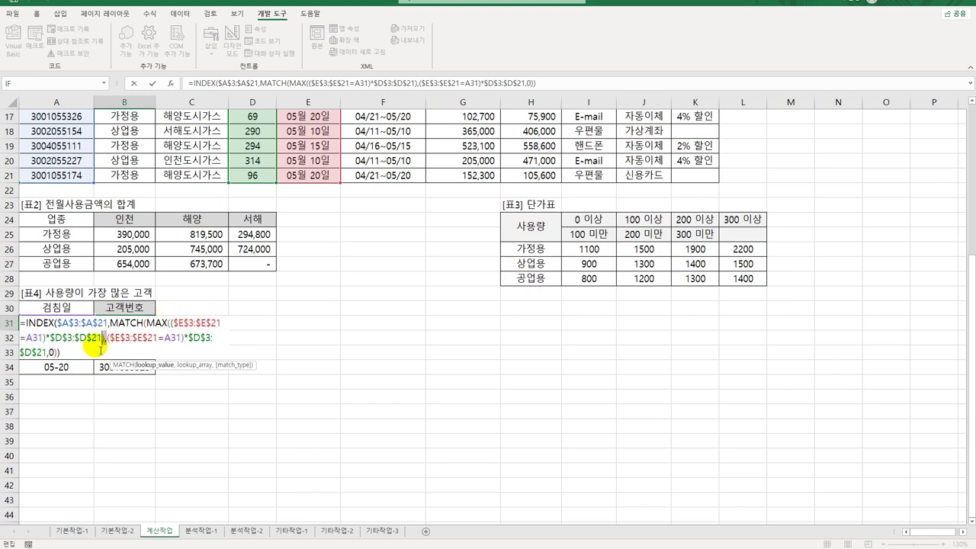
drag(106, 338, 48, 352)
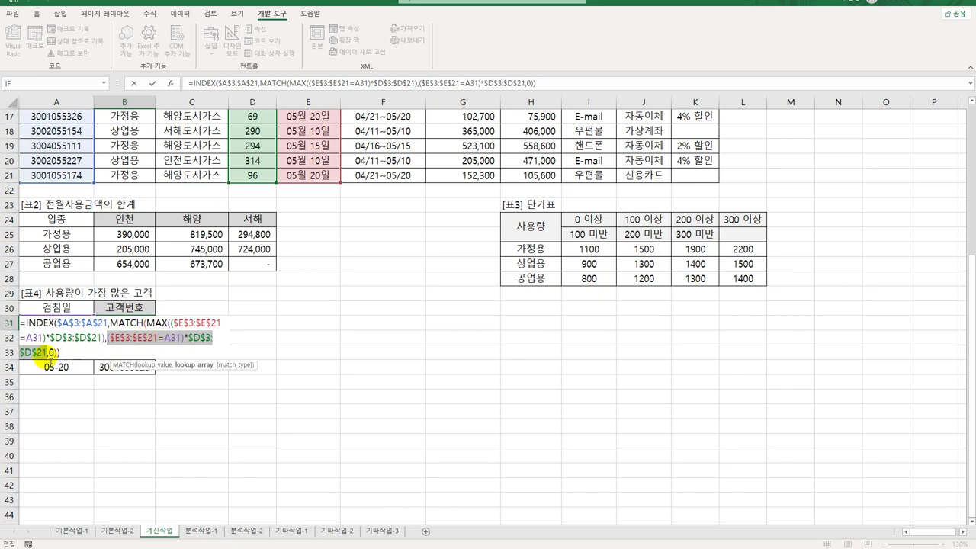
click(50, 352)
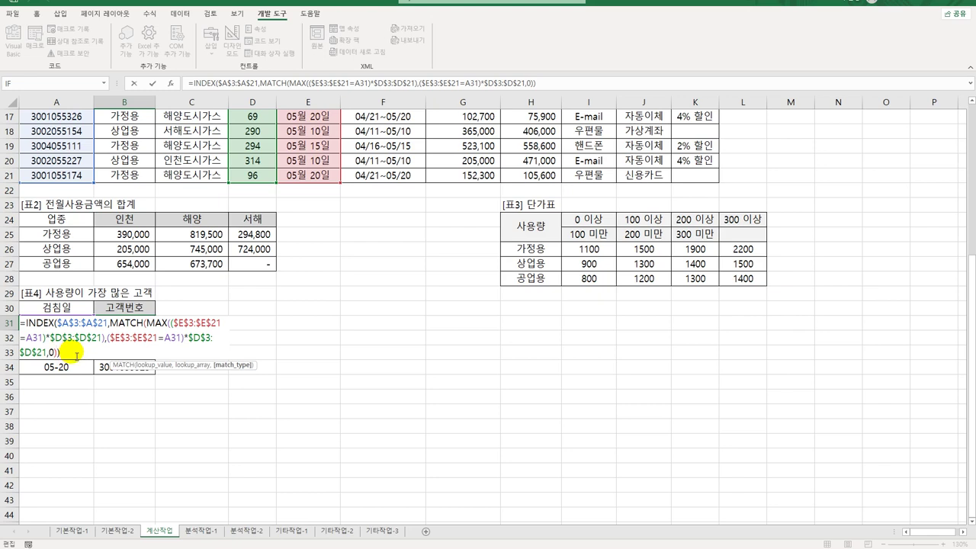
Commit B31 as an array formula and select cell B4 on the 분석작업-1 sheet.
key(ctrl+shift+Return)
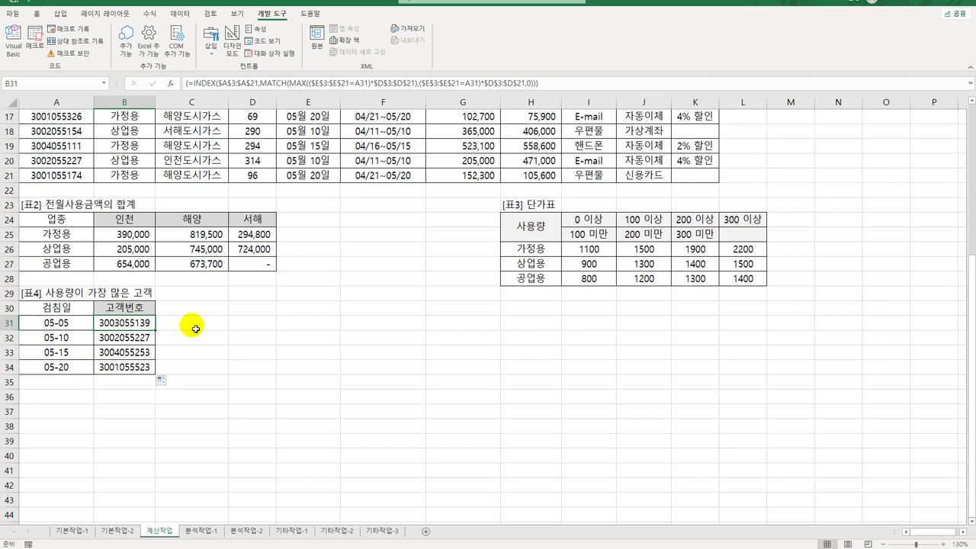
click(199, 531)
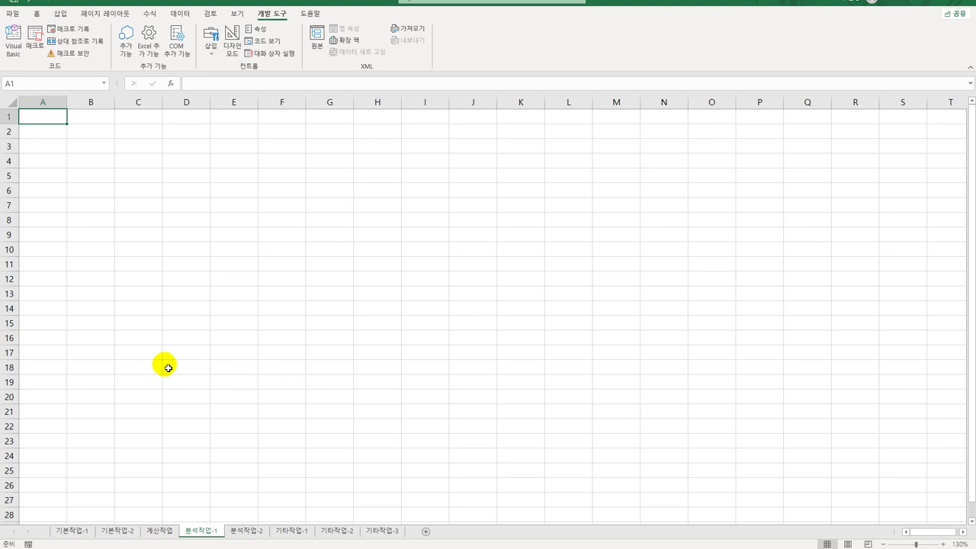
click(99, 136)
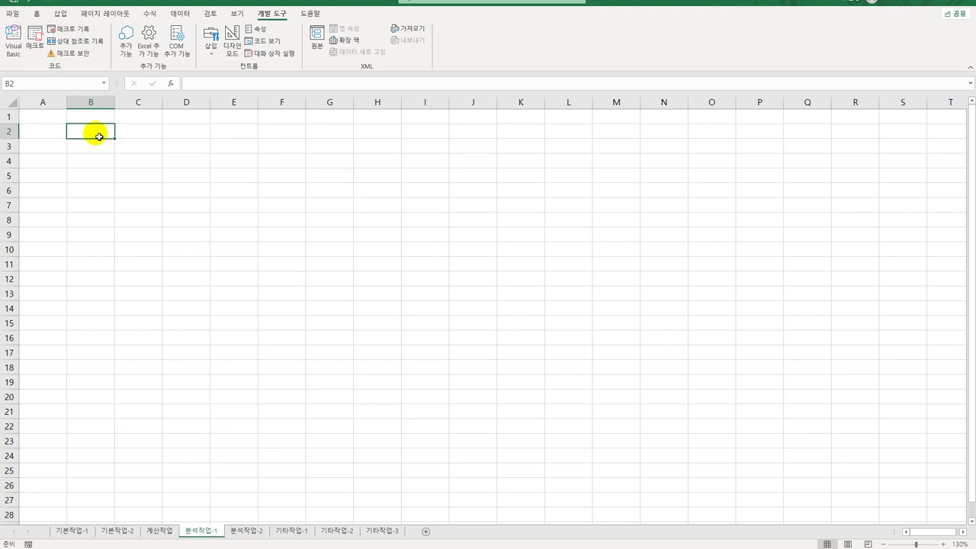
click(84, 162)
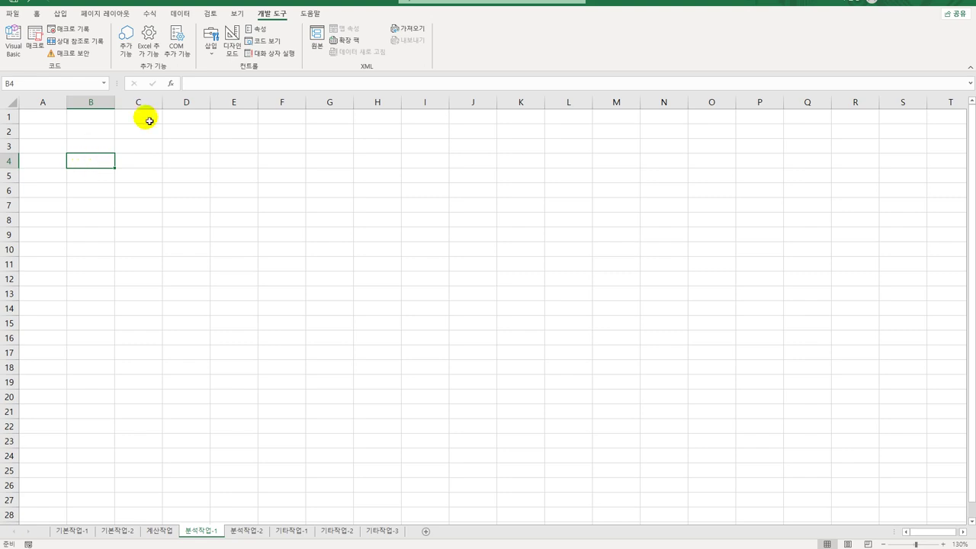
Start a Microsoft Query import using the MS Access Database source and the 도시가스.accdb file.
click(180, 13)
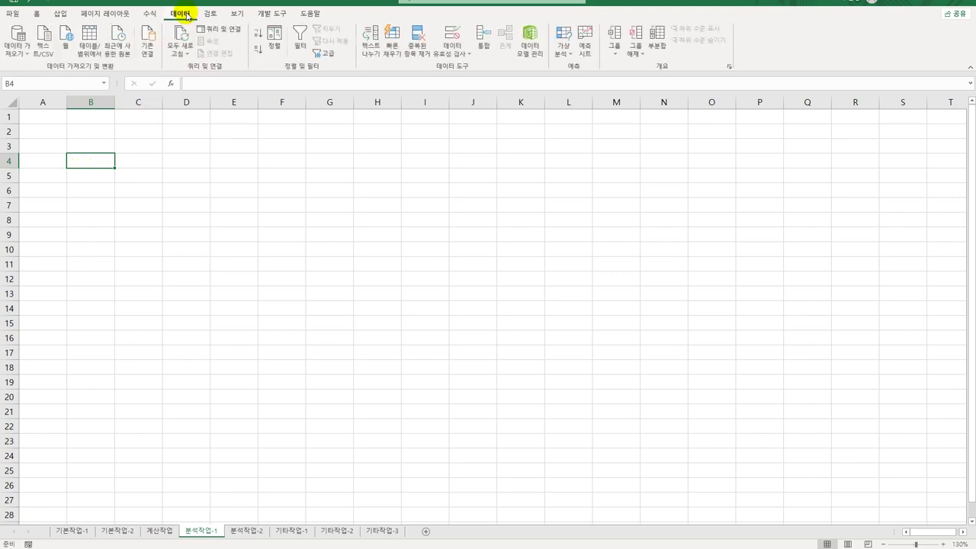
click(16, 41)
mouse_move(50, 179)
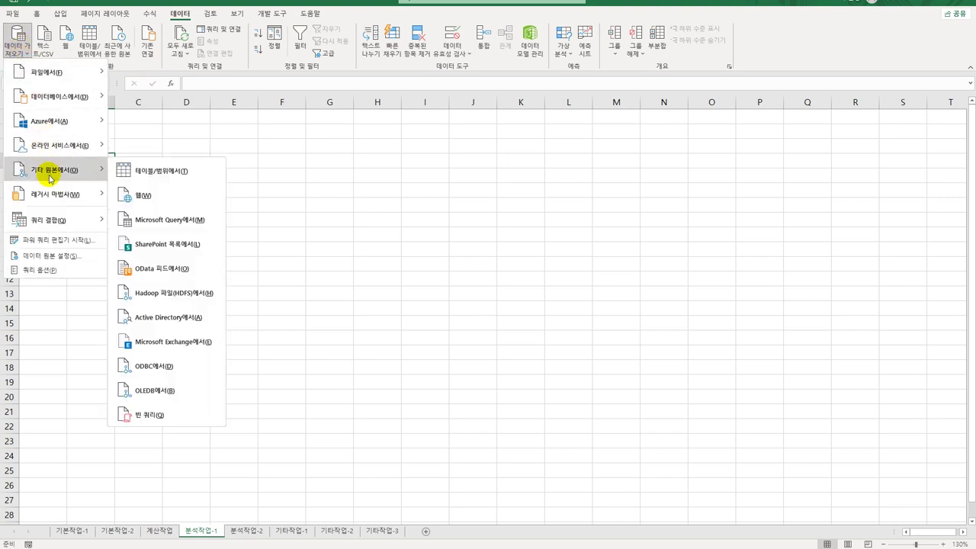
click(171, 222)
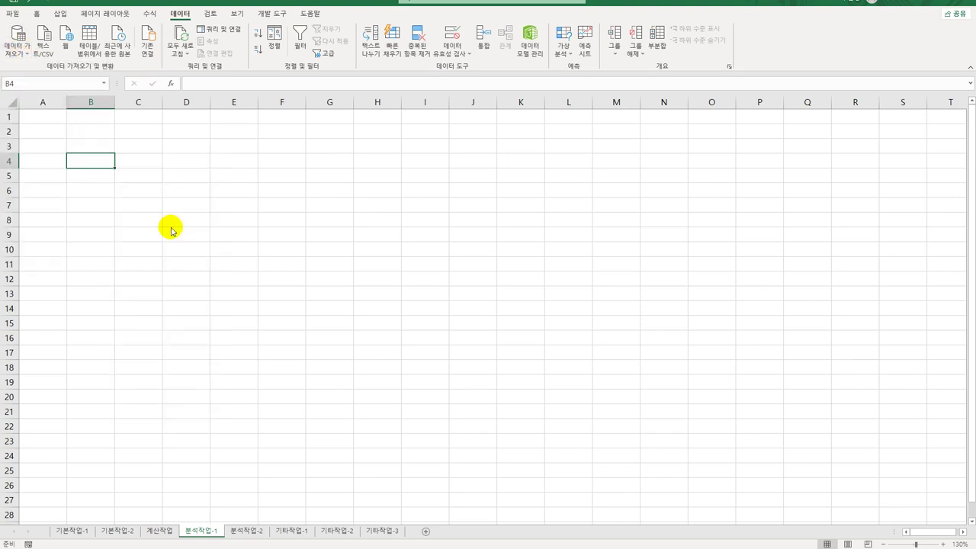
click(466, 280)
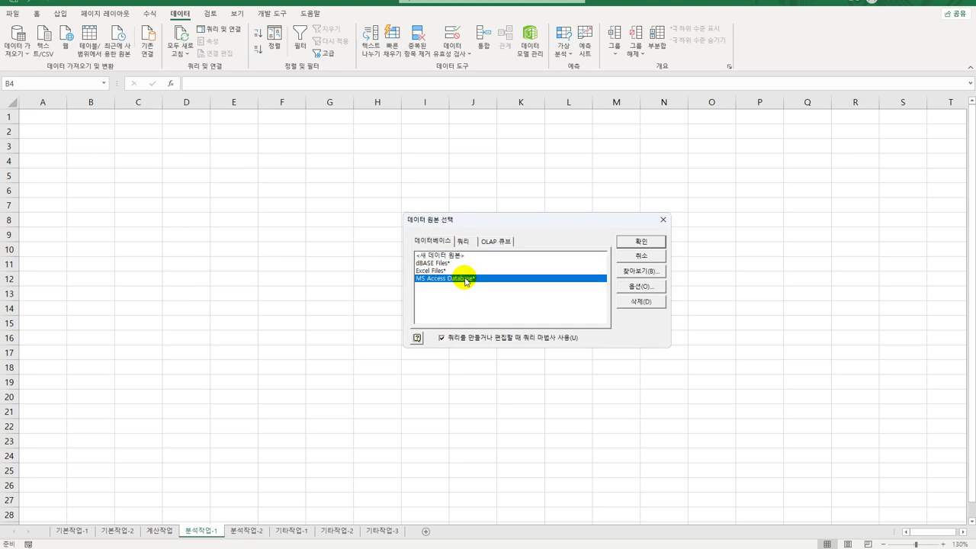
click(642, 243)
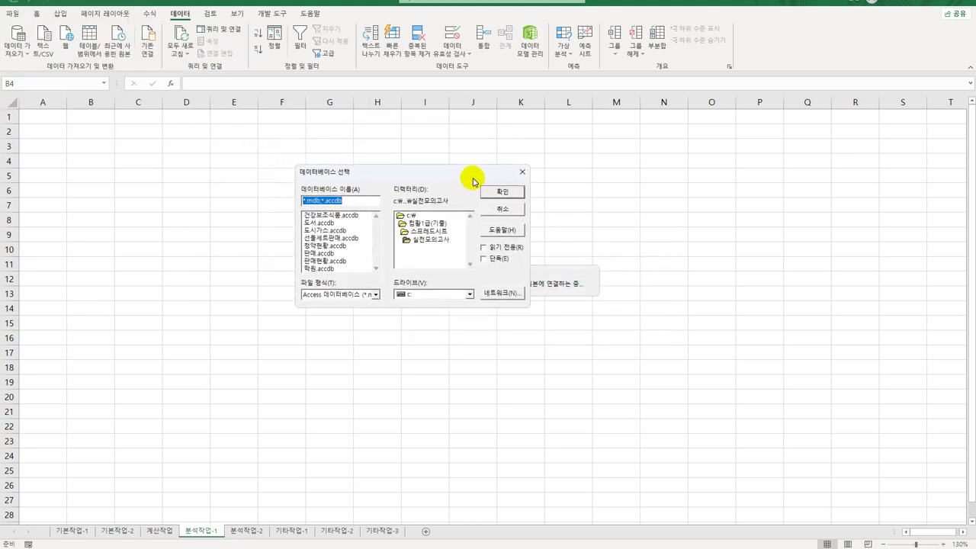
click(340, 230)
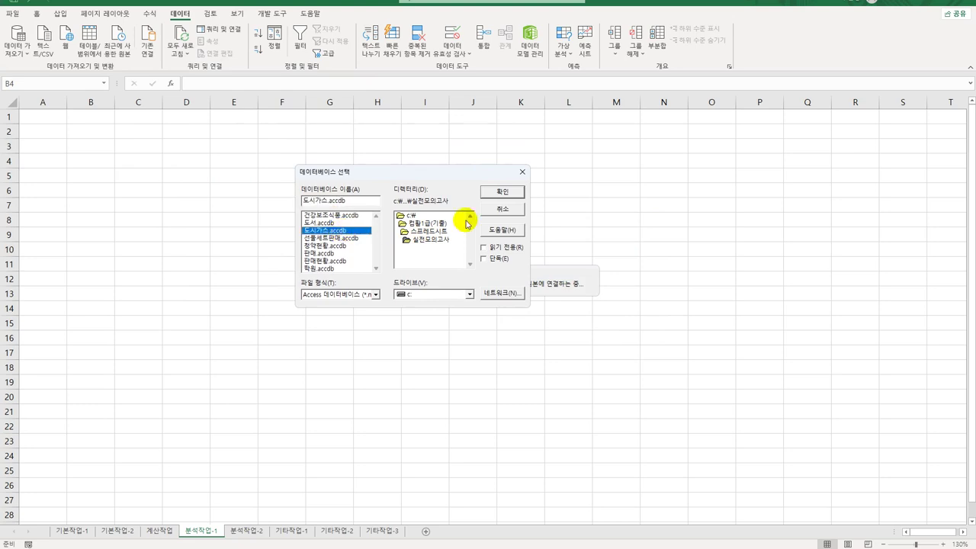
click(503, 192)
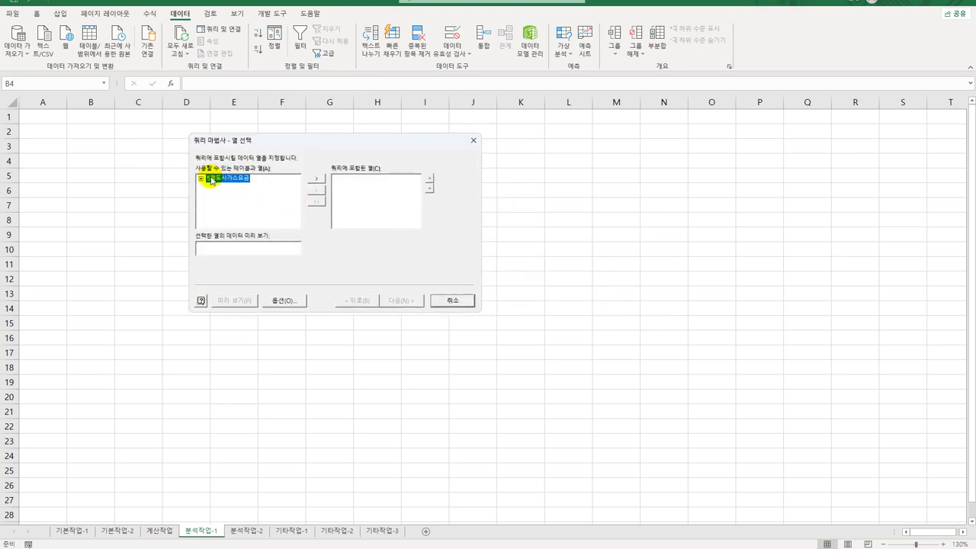
Expand the 5월도시가스요금 table and add its 검침일 and 업종 columns to the query.
double_click(211, 180)
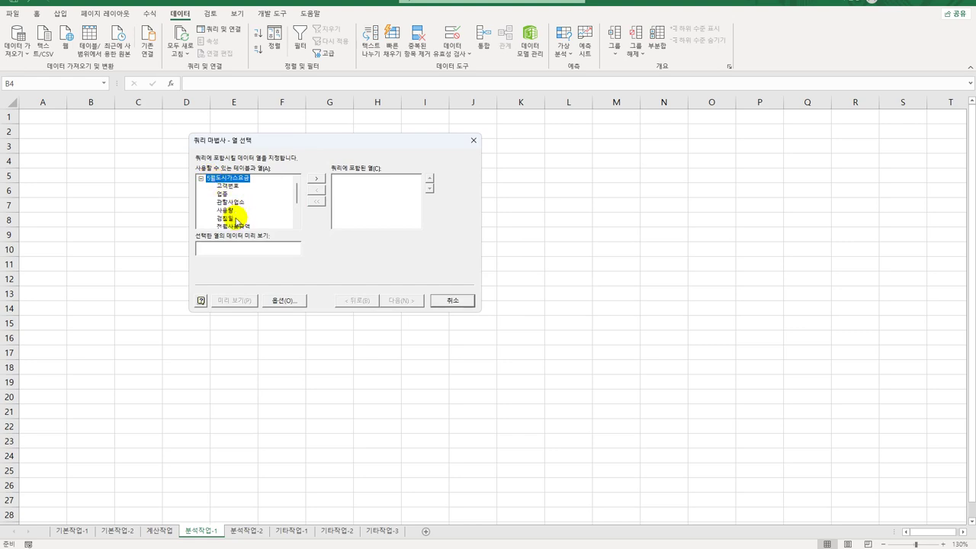
double_click(234, 217)
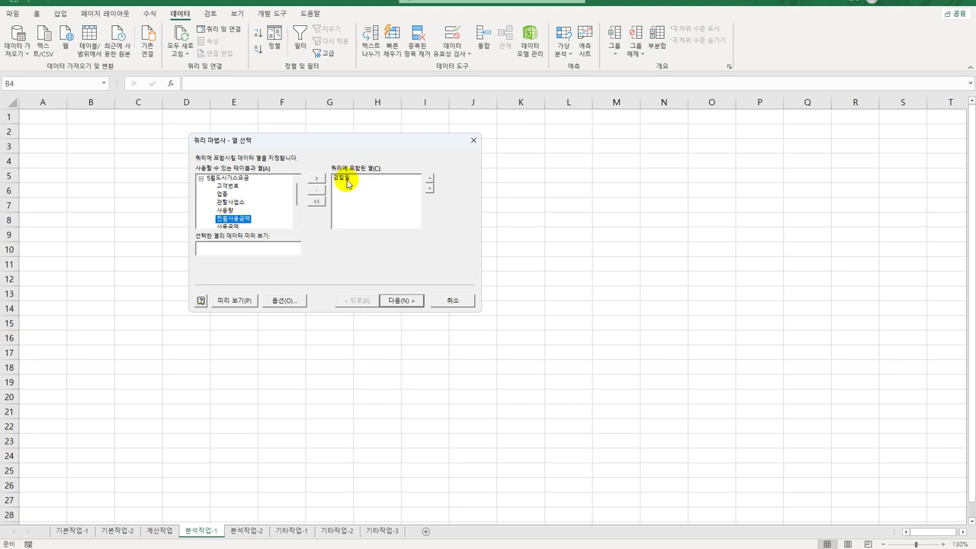
double_click(223, 195)
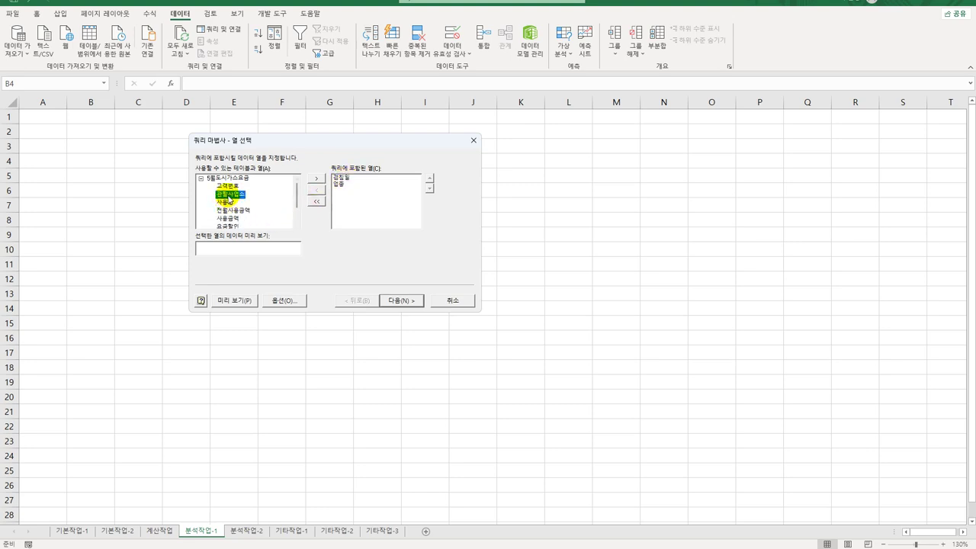
Add the 관할사업소, 사용량 and 사용금액 columns from the 5월도시가스요금 table to the query.
double_click(231, 195)
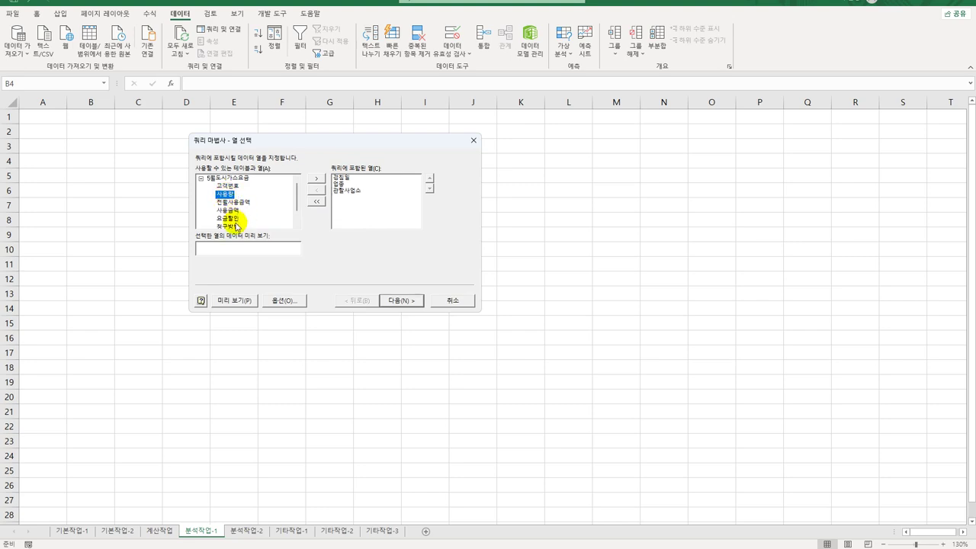
double_click(225, 196)
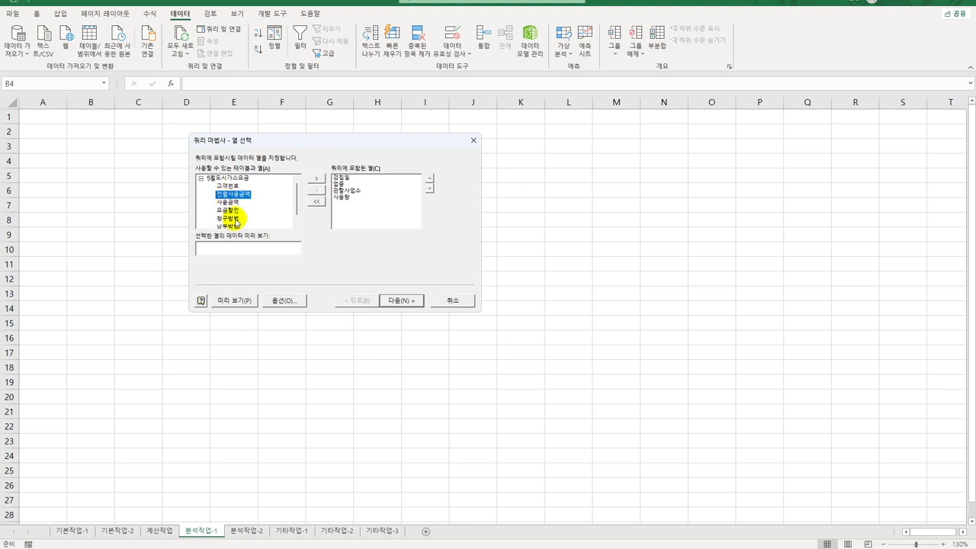
click(231, 204)
double_click(231, 204)
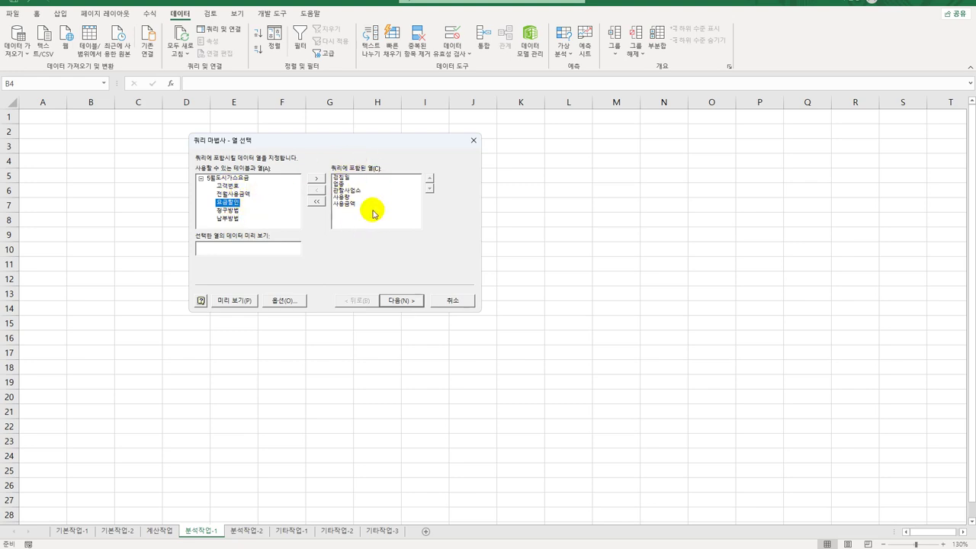
Finish the query without filtering or sorting and return the data as a PivotTable report at cell B4 of the existing worksheet.
click(411, 302)
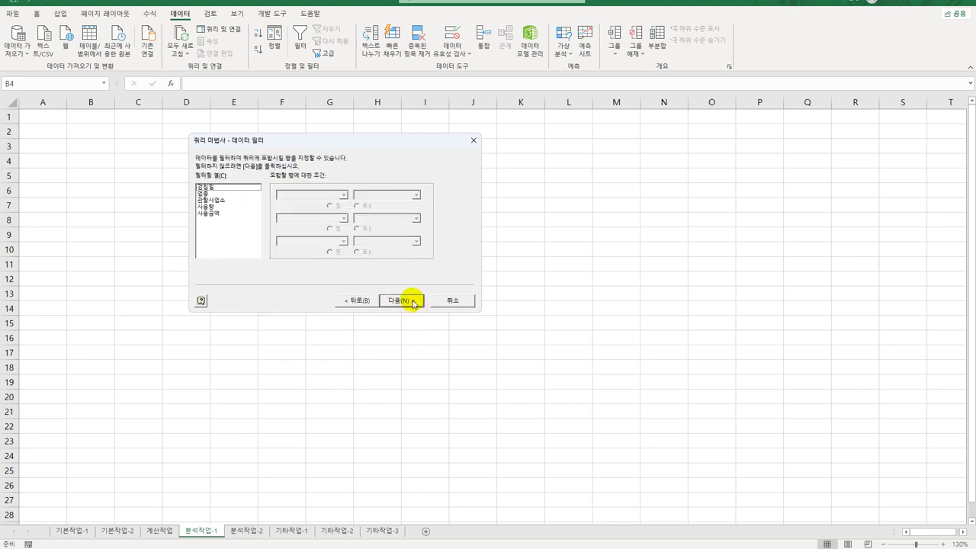
click(412, 302)
click(413, 302)
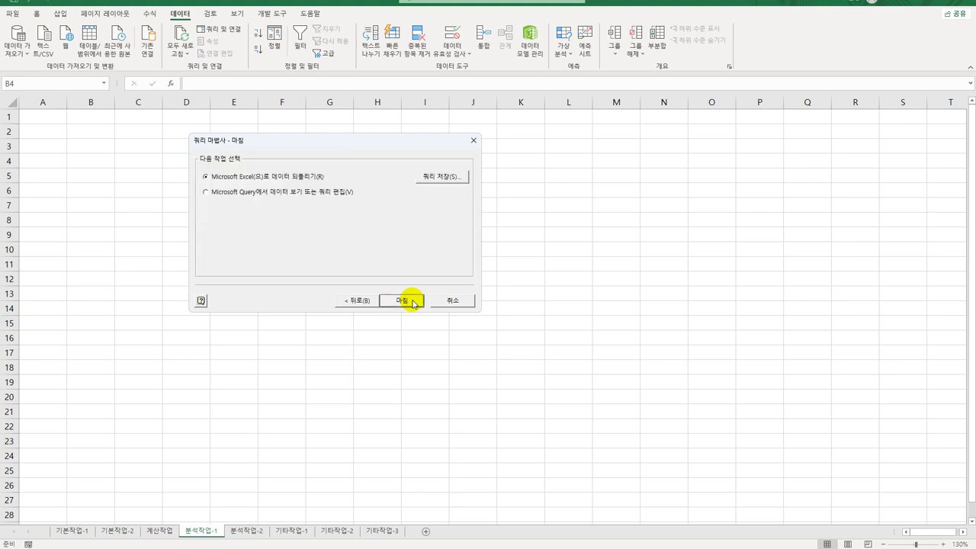
click(412, 302)
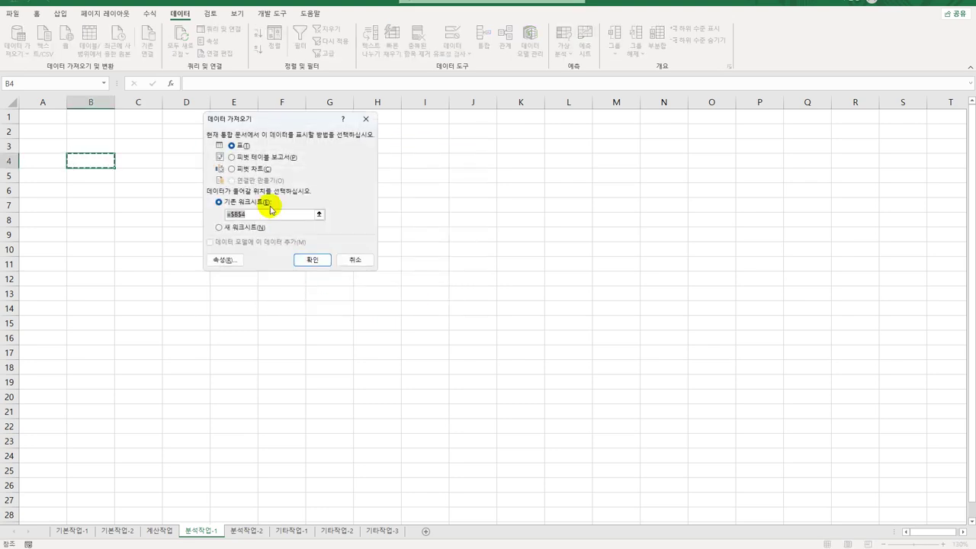
click(267, 162)
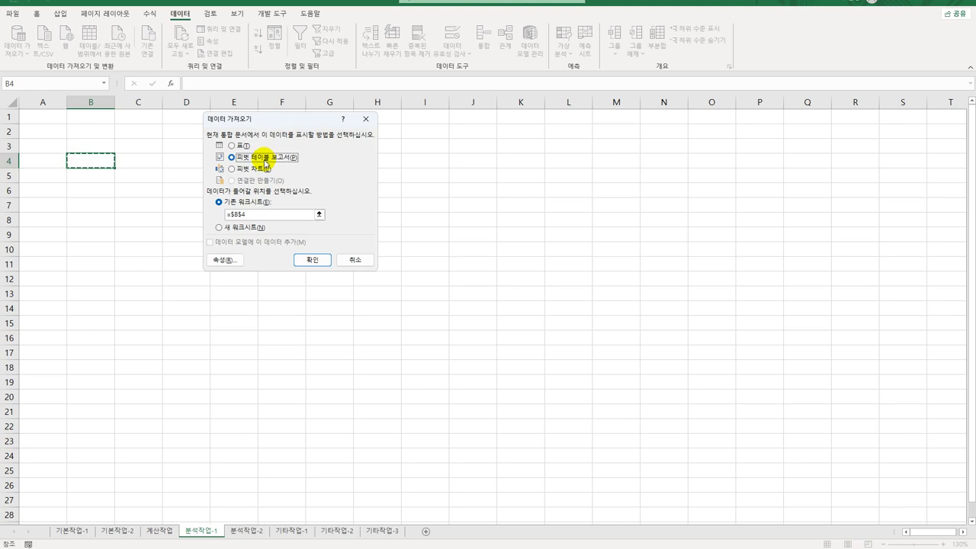
click(312, 259)
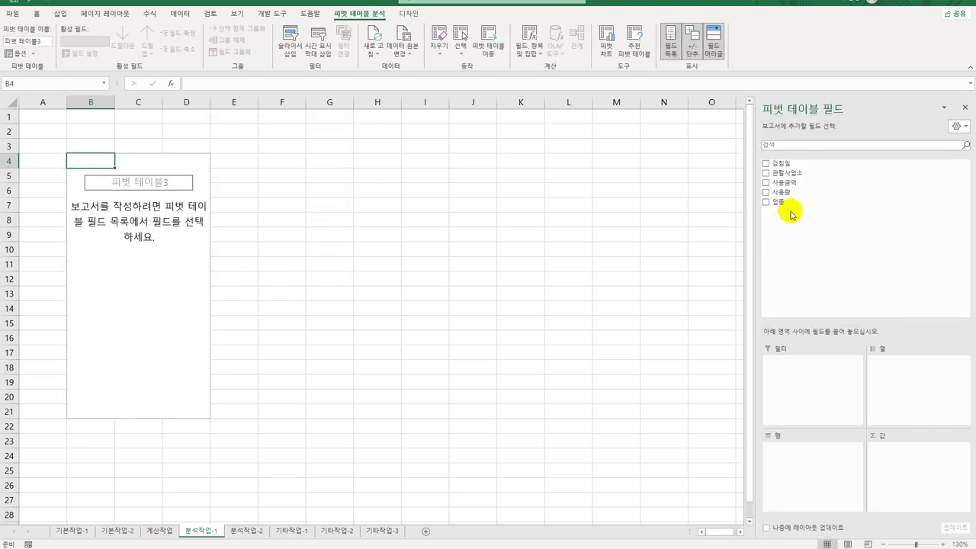
Place 검침일 in the pivot table's filter area, and 업종 followed by 관할사업소 in its row area.
drag(780, 170, 801, 381)
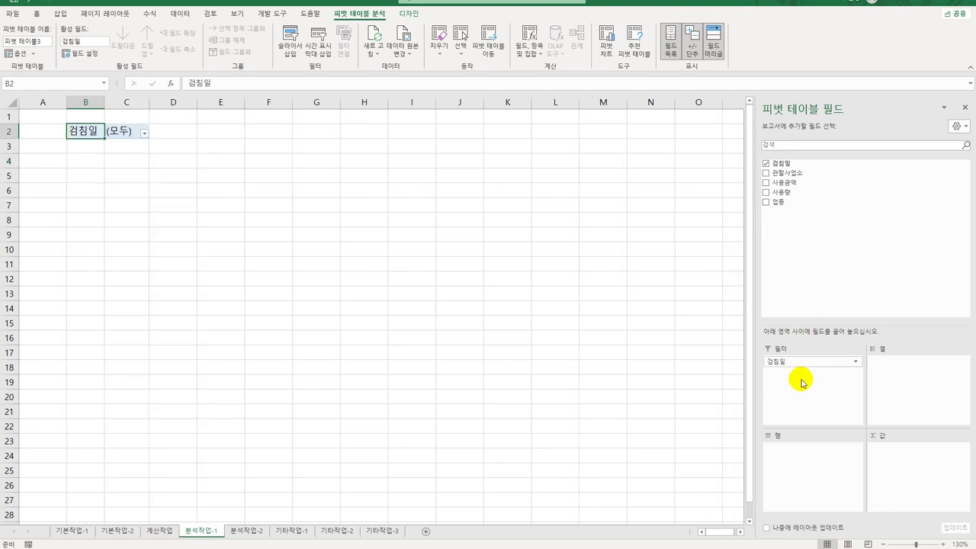
drag(800, 203, 804, 502)
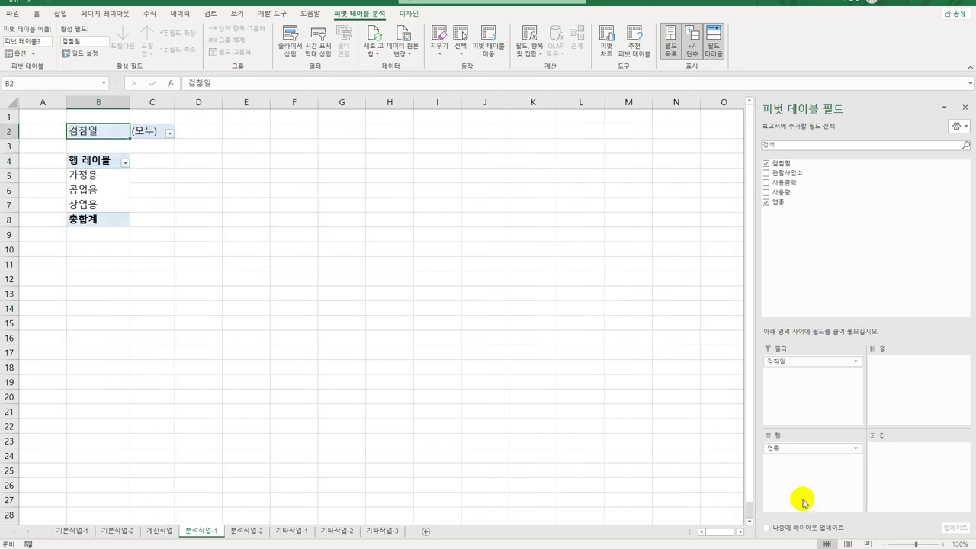
drag(798, 177, 790, 508)
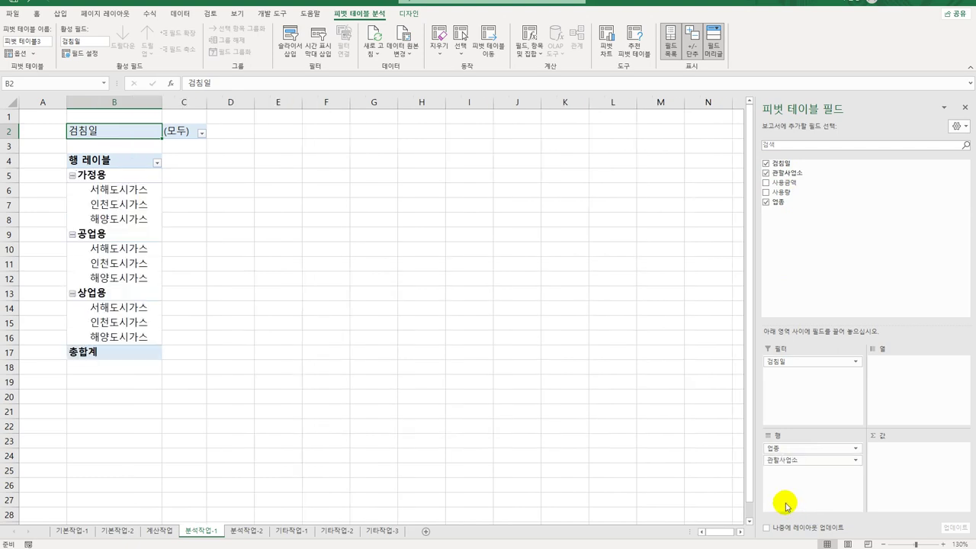
Add 사용량 once and 사용금액 twice to the pivot table's values area.
drag(796, 191, 894, 466)
drag(797, 183, 920, 492)
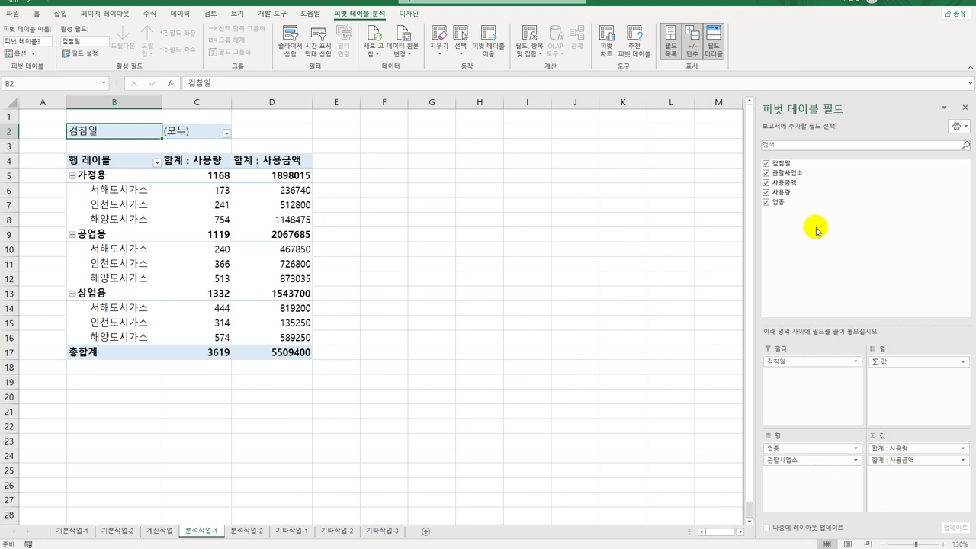
drag(789, 182, 898, 485)
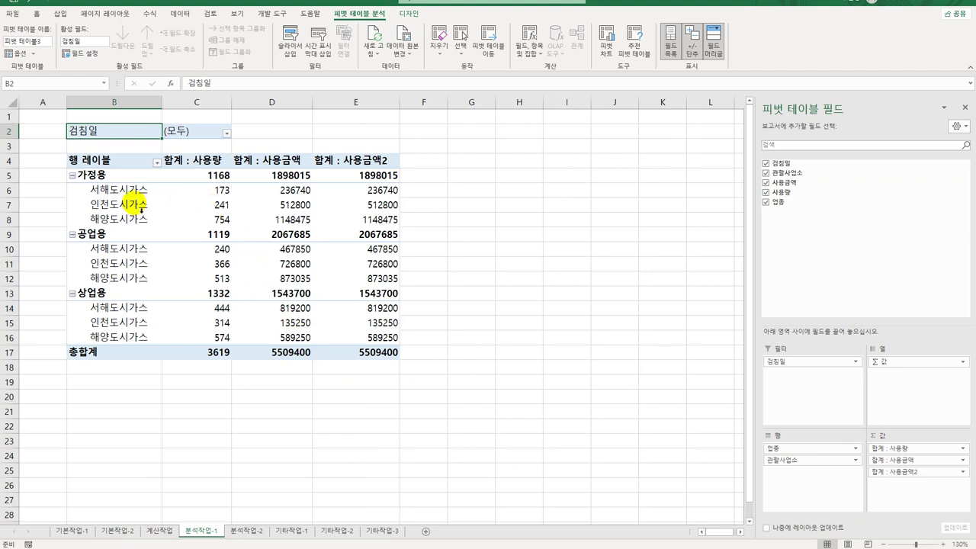
Change the pivot table's report layout to outline form.
click(135, 158)
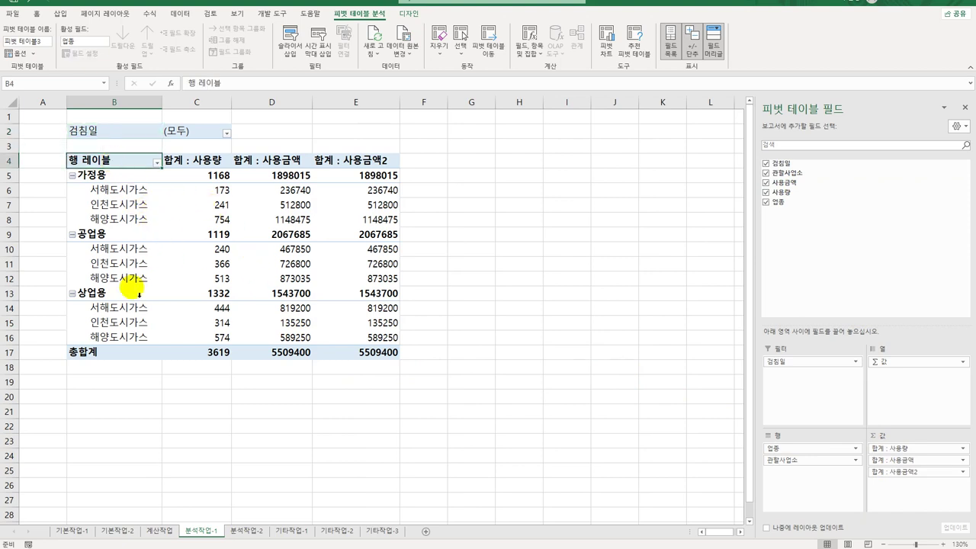
mouse_move(175, 310)
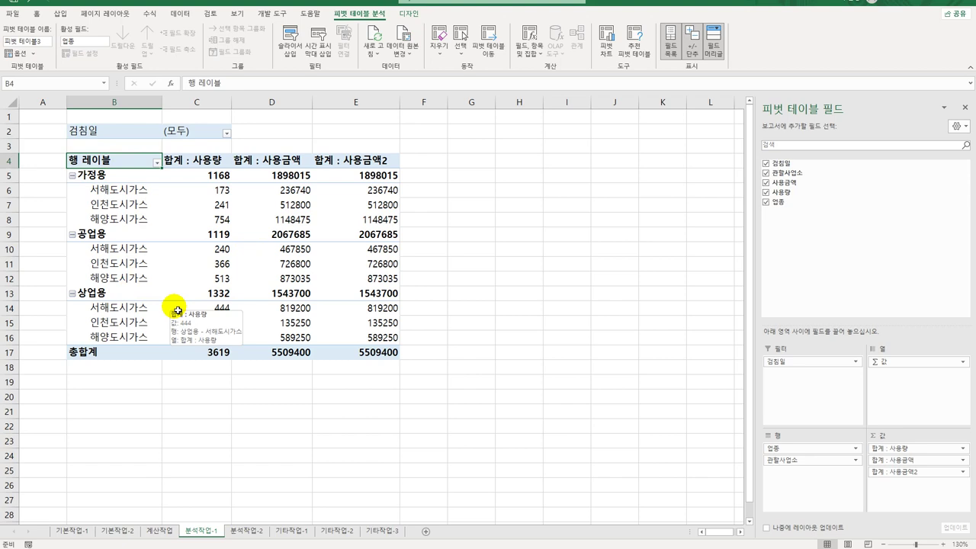
click(407, 14)
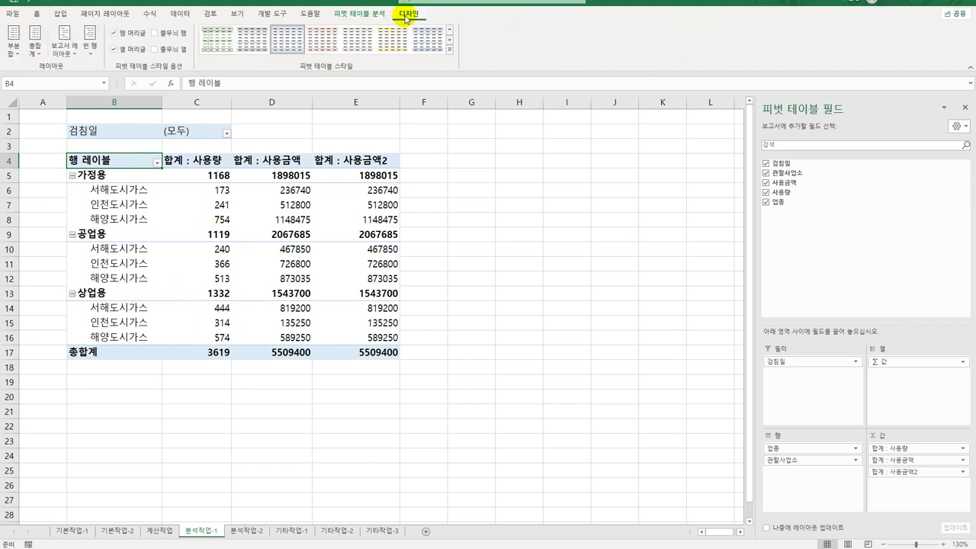
click(64, 48)
click(84, 103)
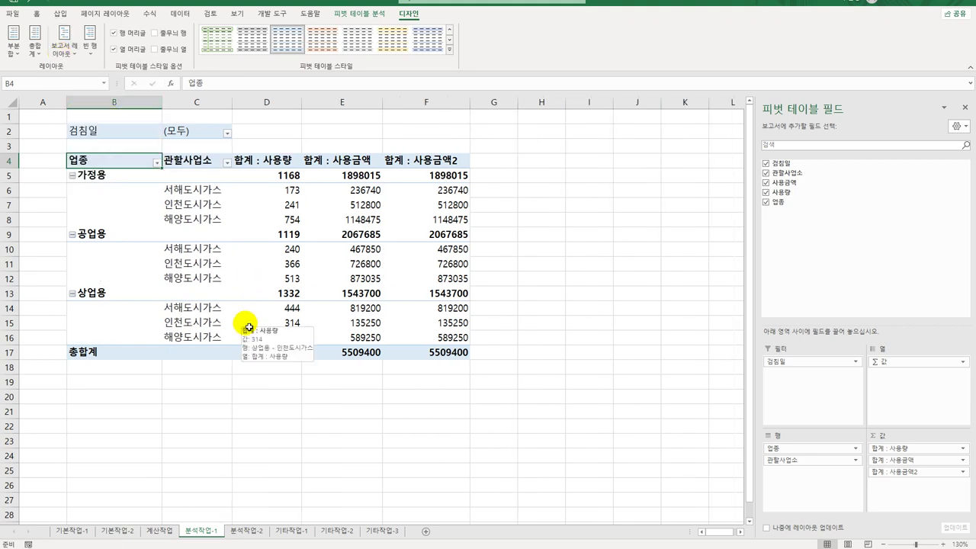
Set the second 사용금액 value field to show values as 열 합계 비율 (percentage of column total).
click(402, 160)
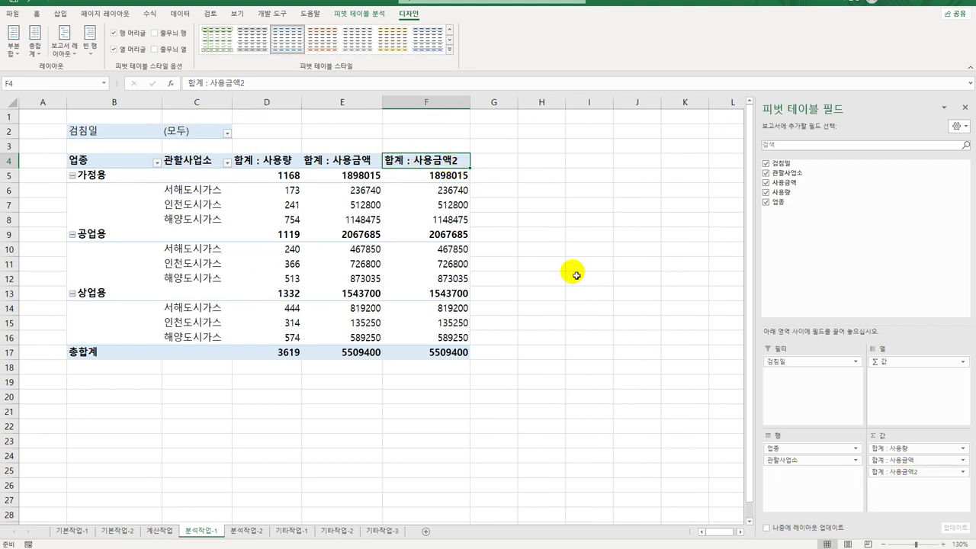
right_click(416, 162)
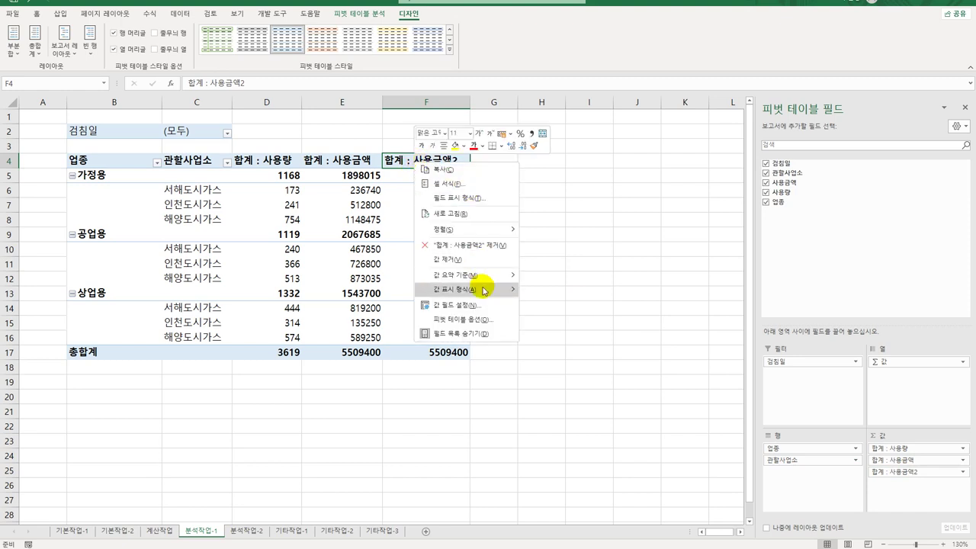
click(442, 304)
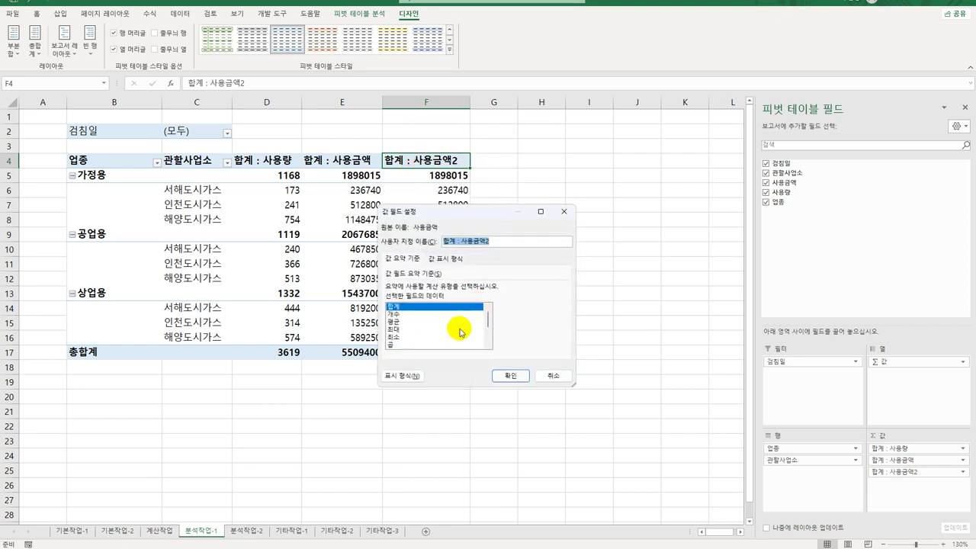
click(449, 259)
click(437, 288)
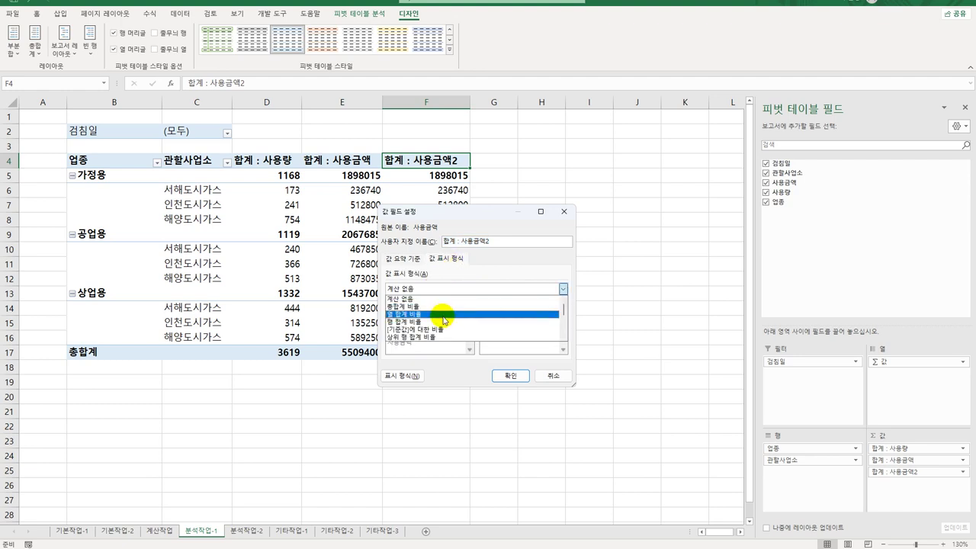
click(445, 314)
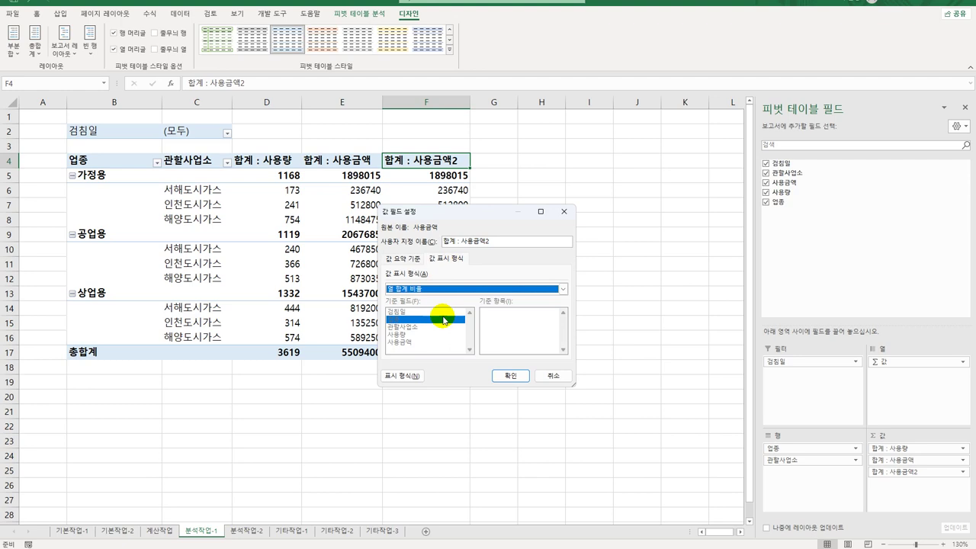
Give the second 사용금액 value field the custom name 사용금액비율 and apply its field settings.
drag(498, 241, 443, 241)
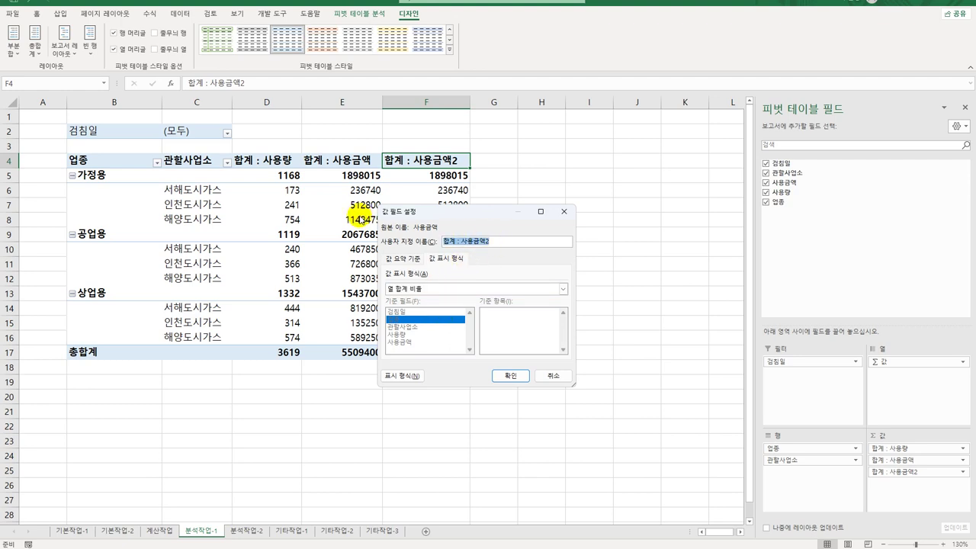
text(ㅂ)
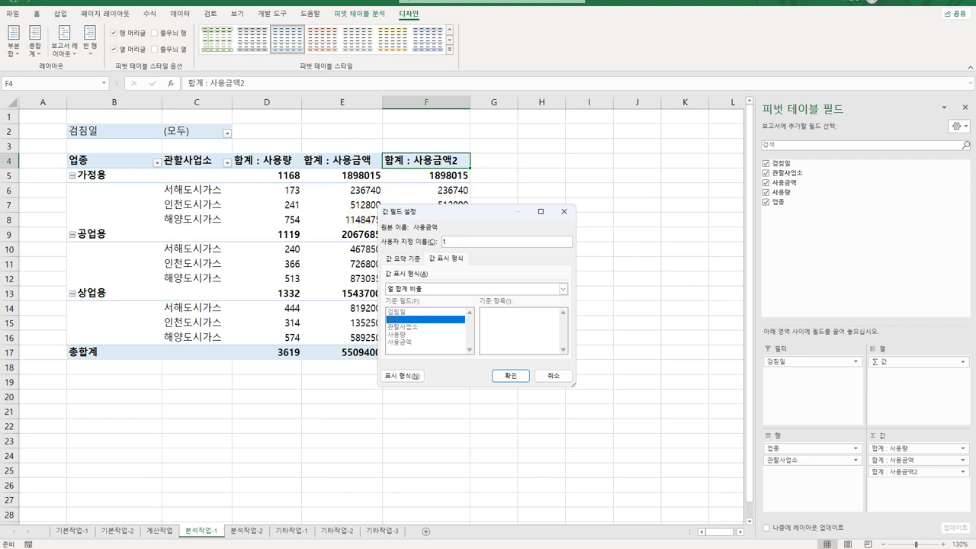
text(용금액)
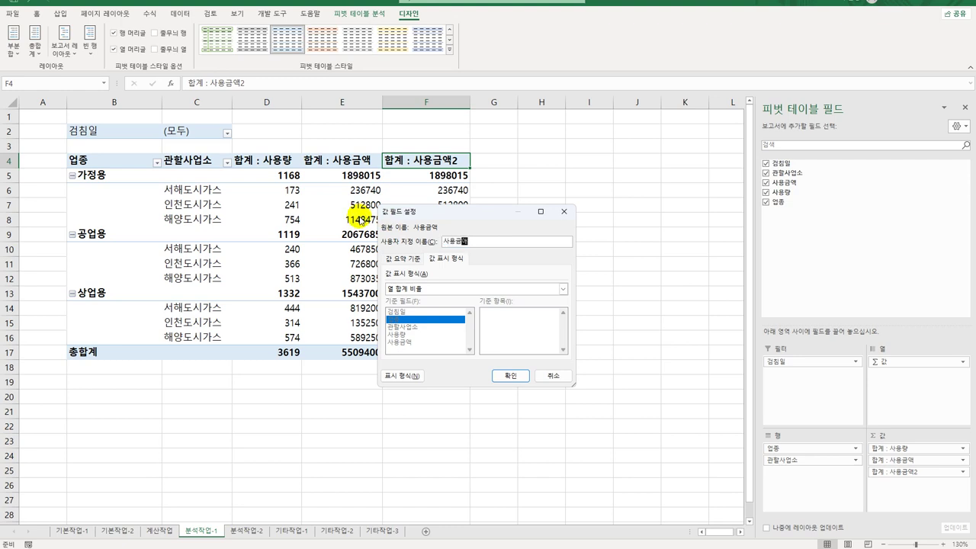
text(비율)
click(508, 375)
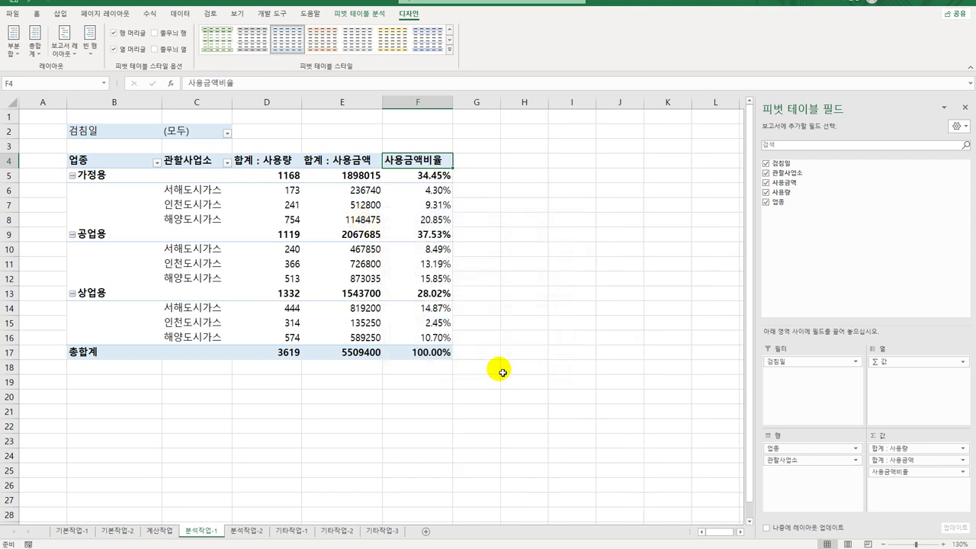
Format the 합계 : 사용량 value field as 숫자 (number) with the 1000 separator.
click(272, 163)
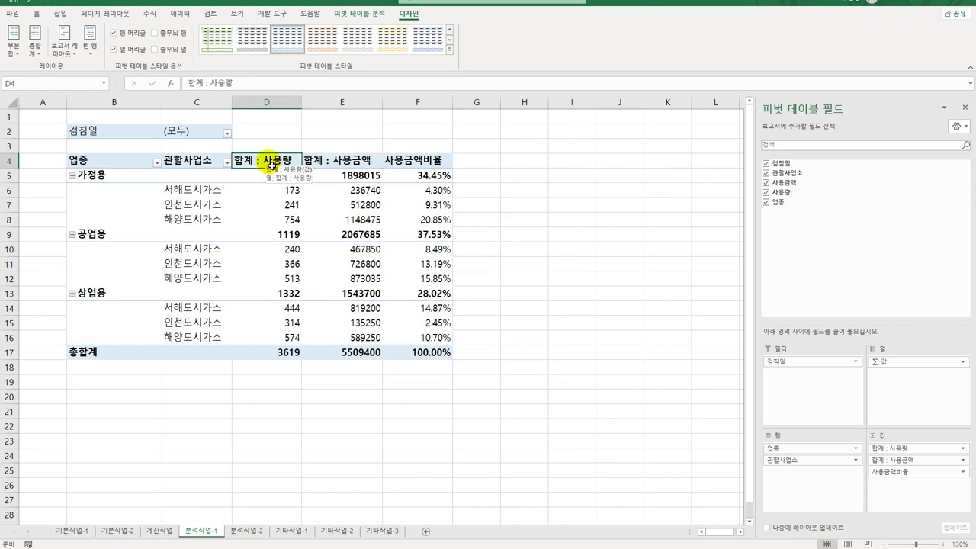
right_click(272, 163)
click(305, 259)
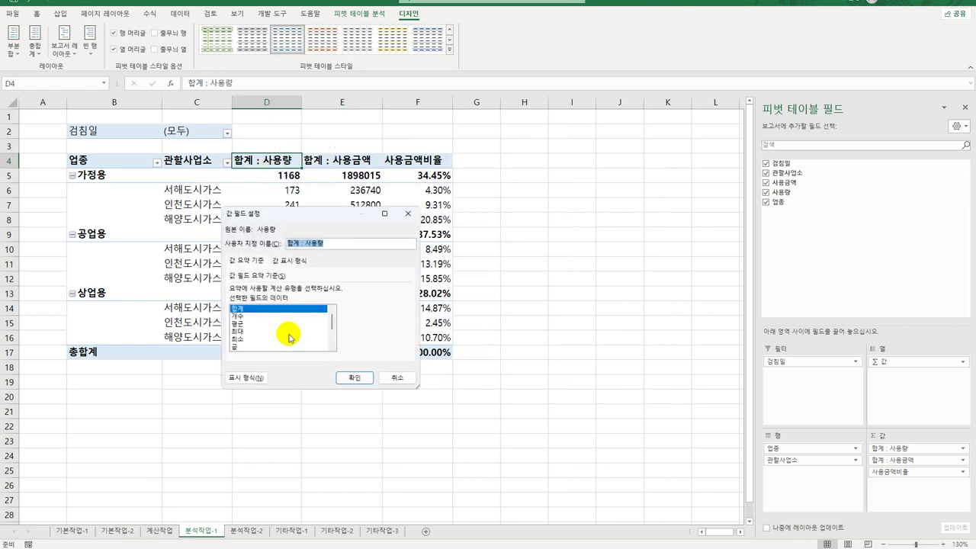
click(244, 377)
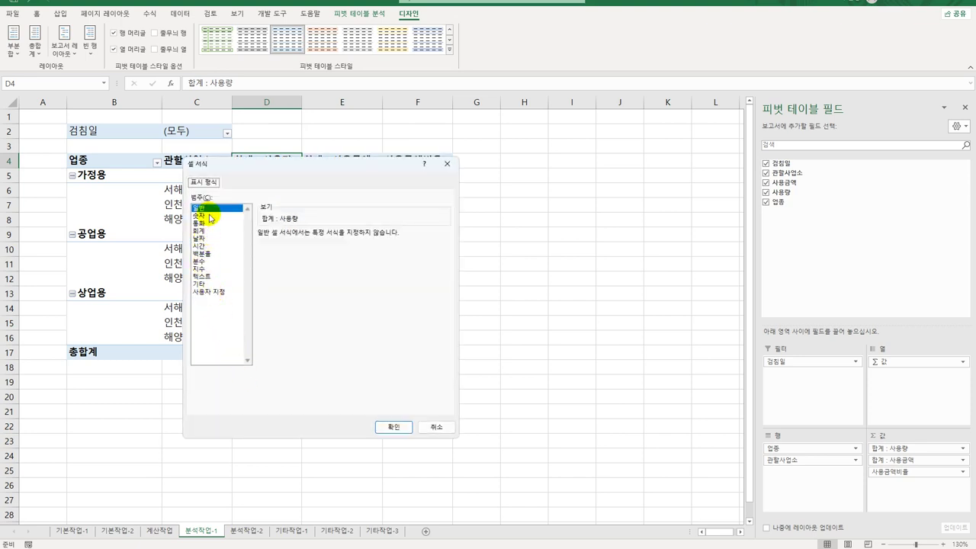
click(211, 216)
click(261, 249)
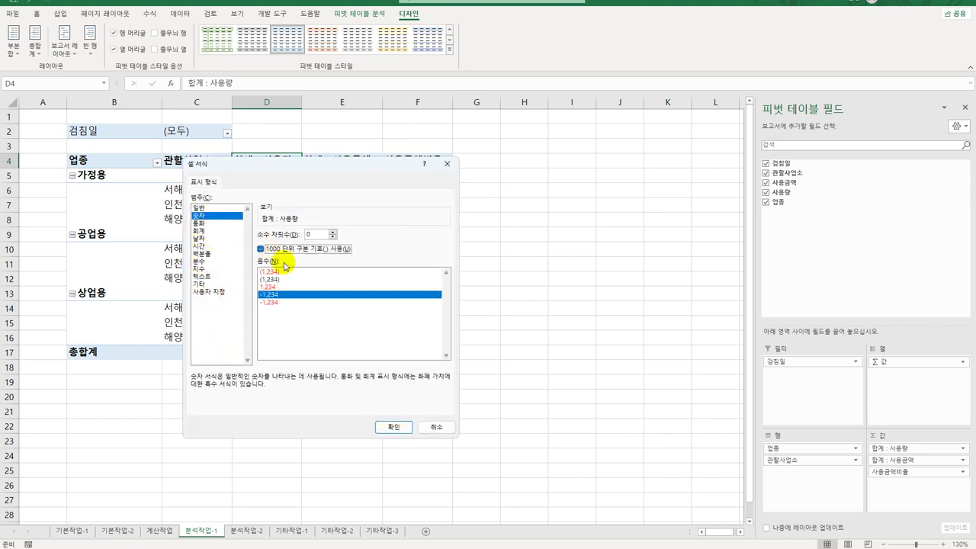
click(392, 428)
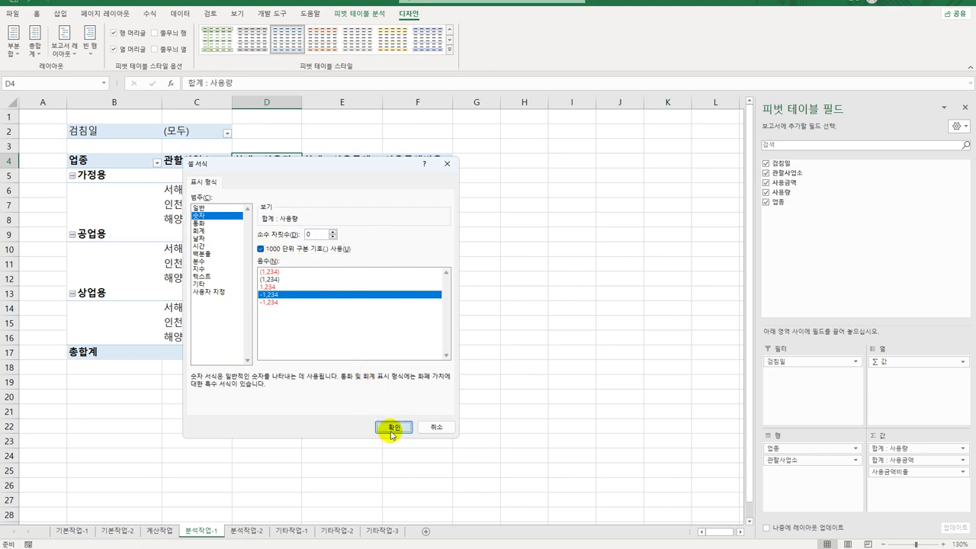
click(351, 431)
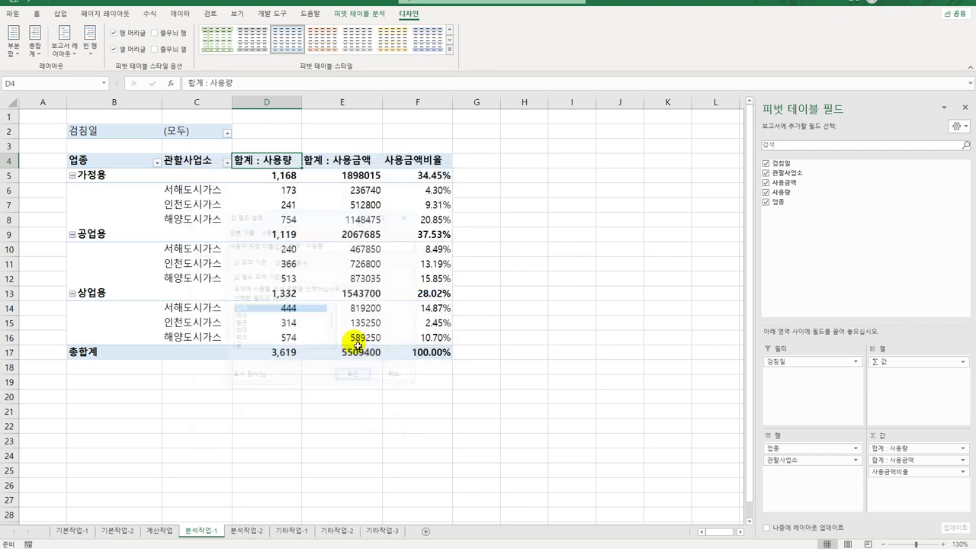
Format the 합계 : 사용금액 value field as 숫자 (number) with the 1000 separator.
click(354, 163)
right_click(355, 163)
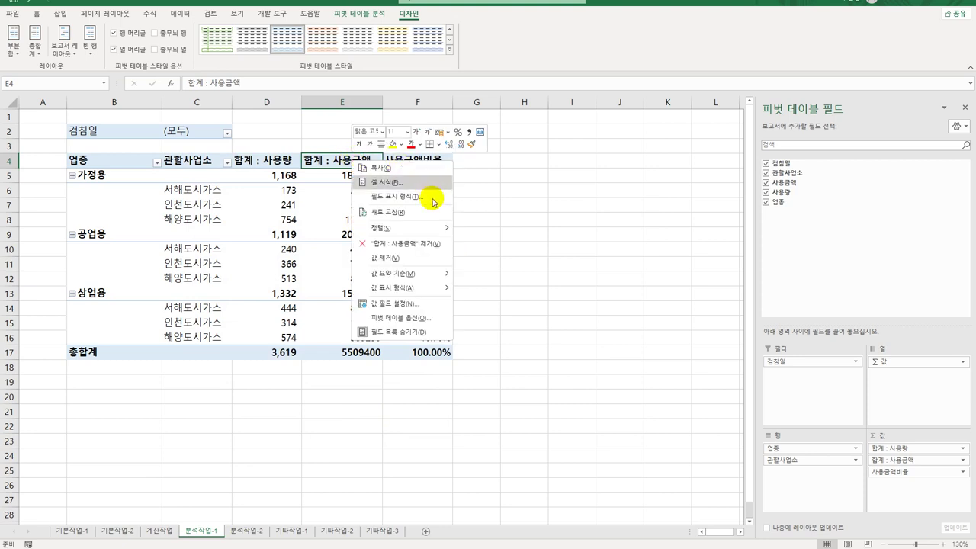
click(421, 306)
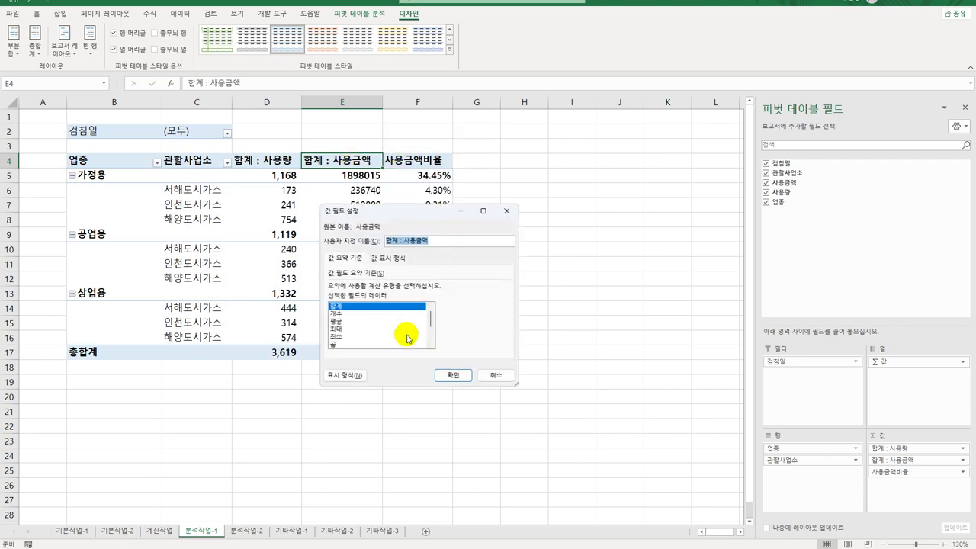
click(348, 374)
click(306, 213)
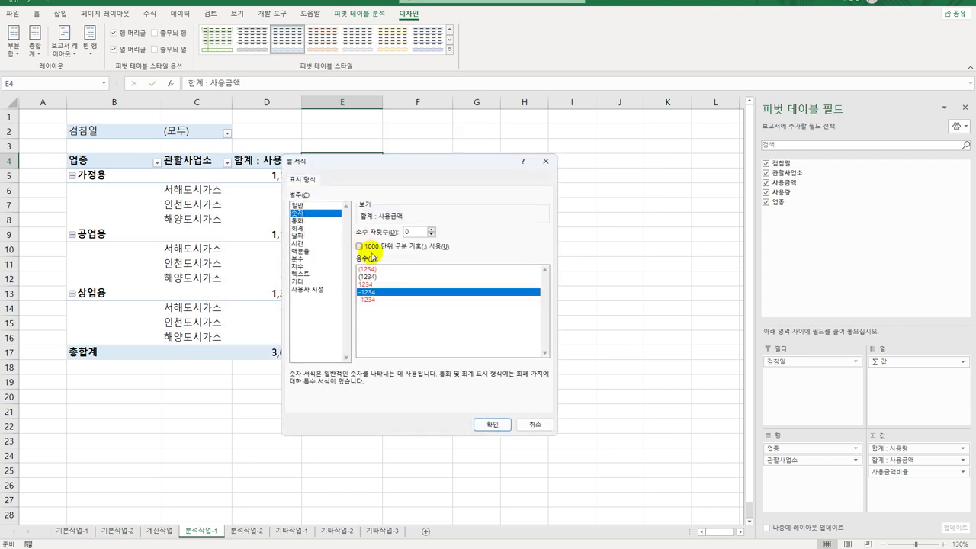
click(359, 247)
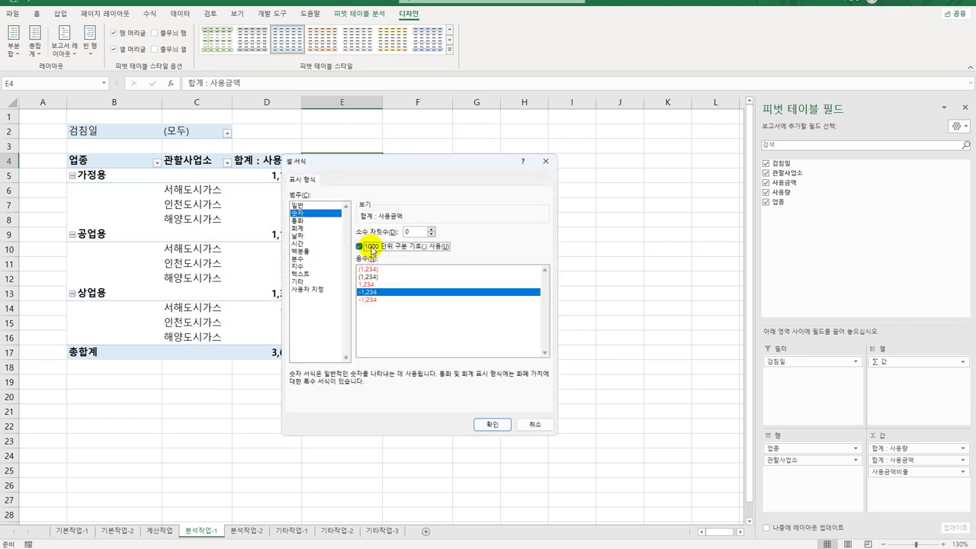
click(486, 424)
click(451, 378)
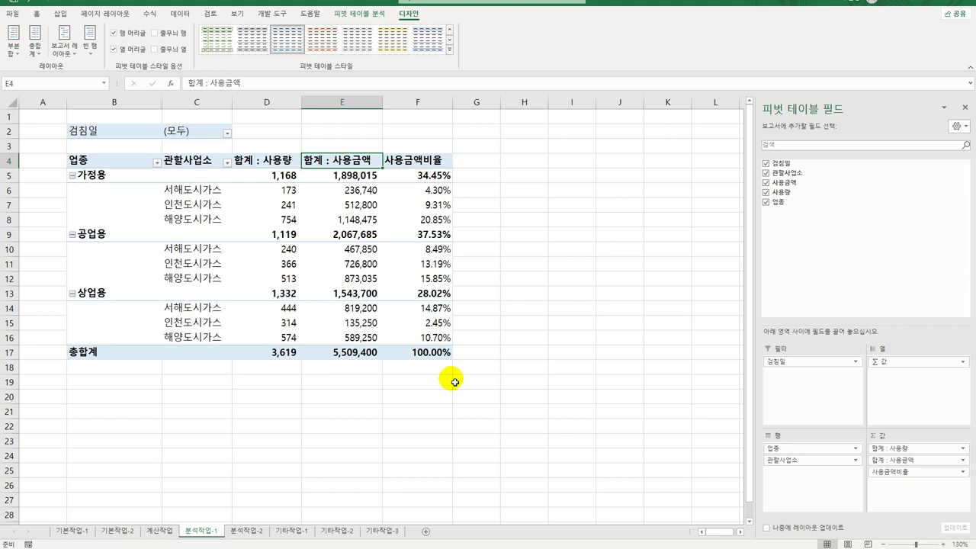
Apply the orange pivot table style from the second row of the 중간 (medium) group to the pivot table.
click(449, 49)
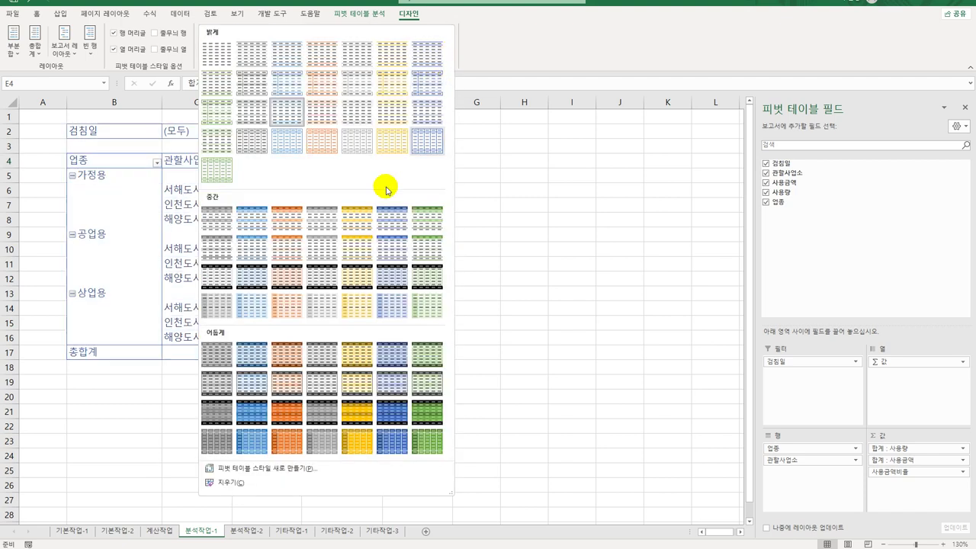
click(282, 254)
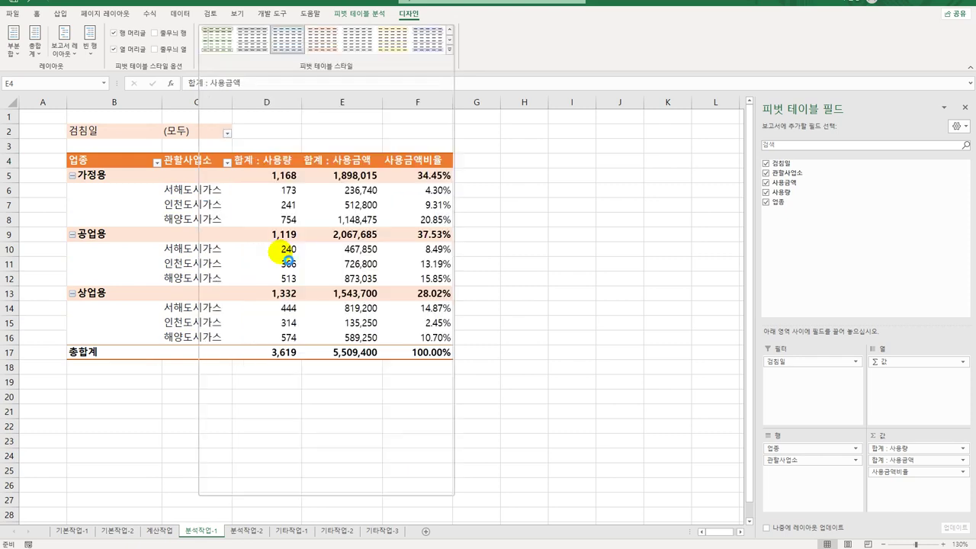
click(562, 404)
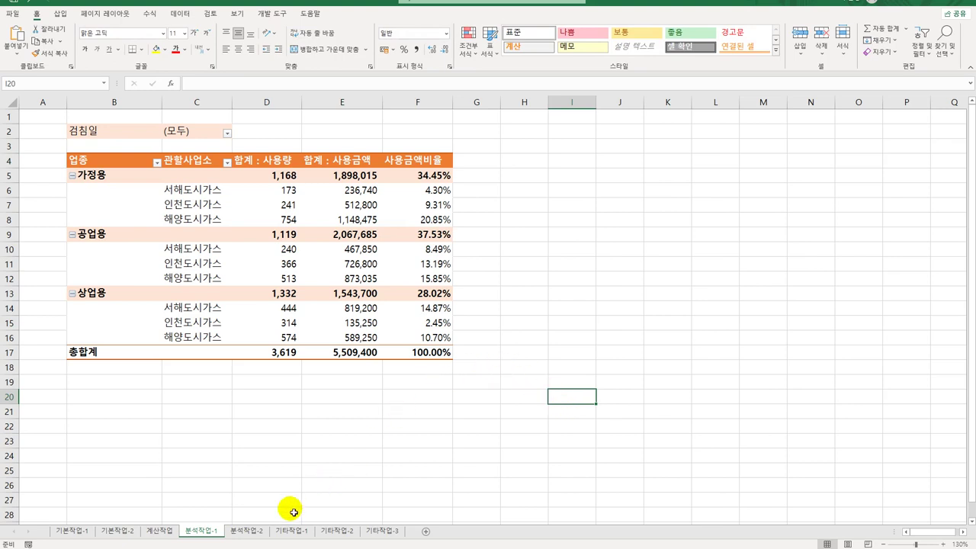
On the 분석작업-2 sheet, restrict the 청구방법 cells J4:J22 with 목록 (list) data validation using the source E-mail,우편물,핸드폰.
click(247, 531)
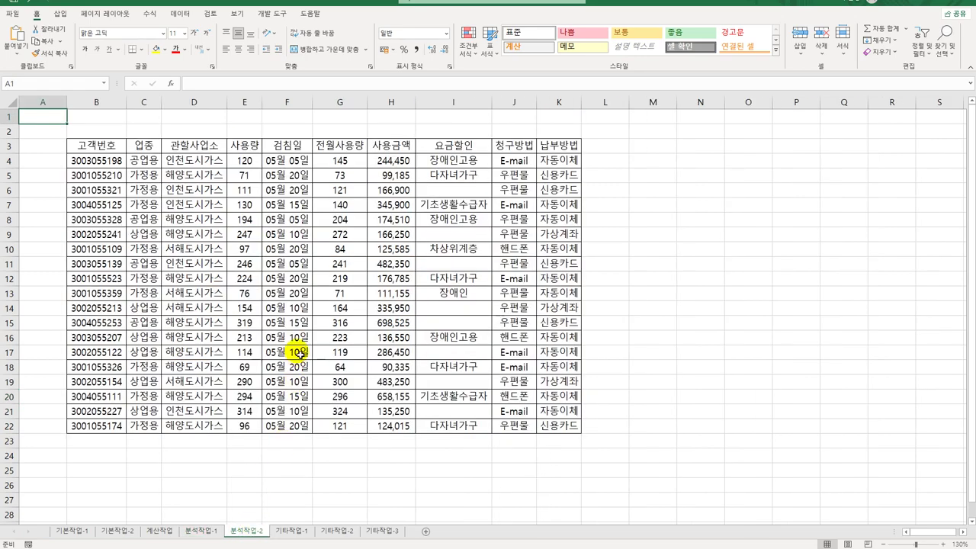
click(303, 263)
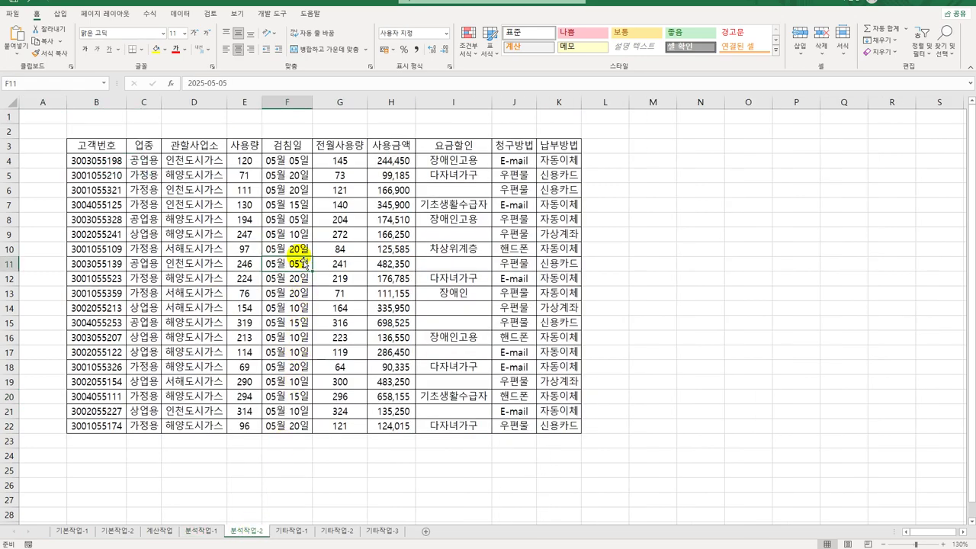
drag(512, 160, 510, 427)
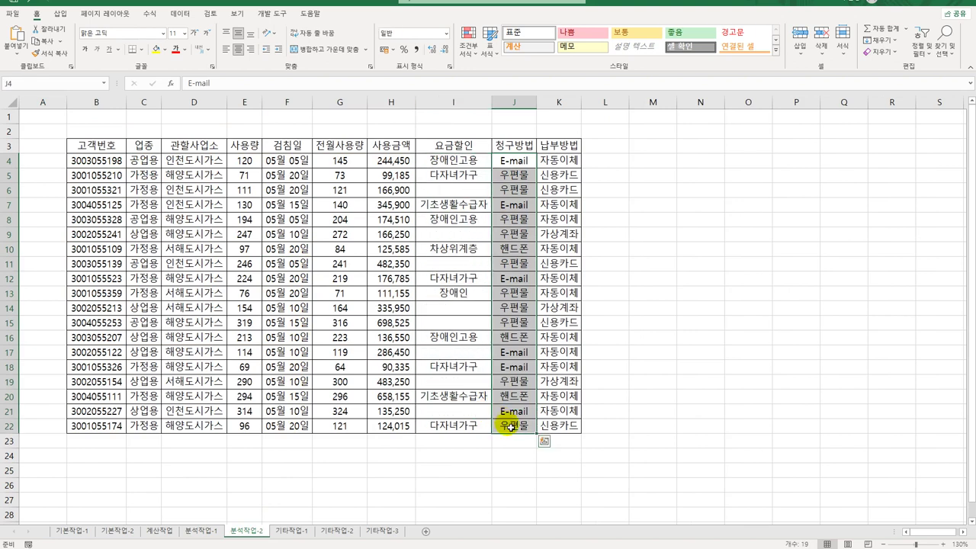
click(181, 13)
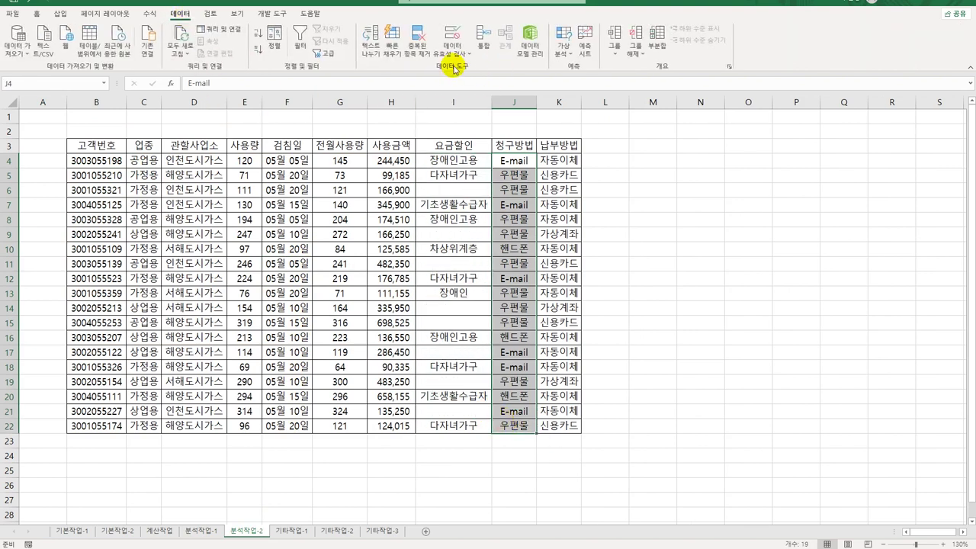
click(453, 34)
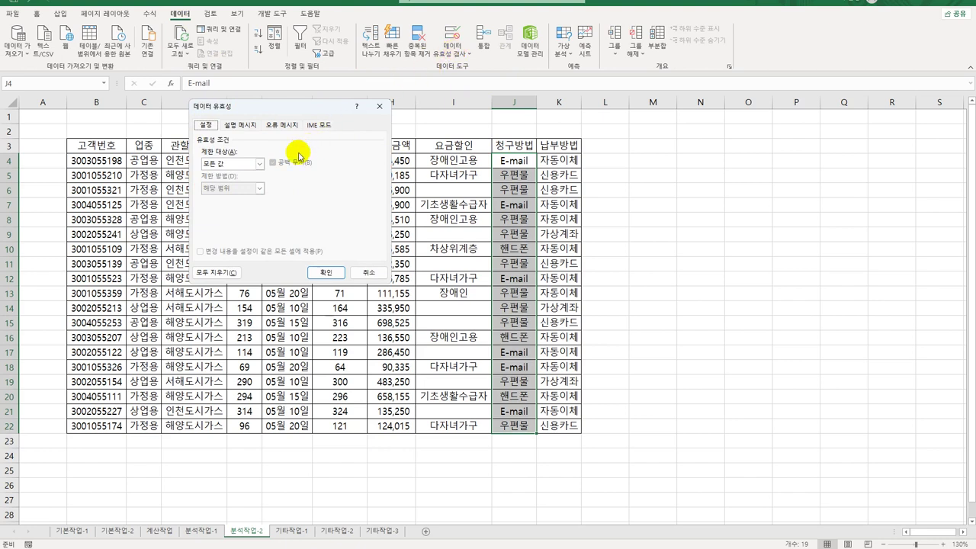
click(260, 164)
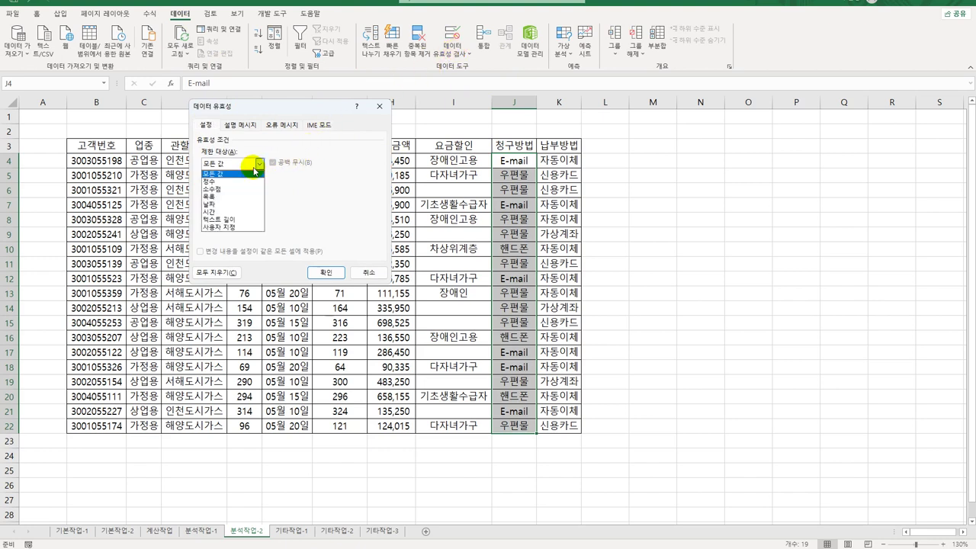
click(237, 197)
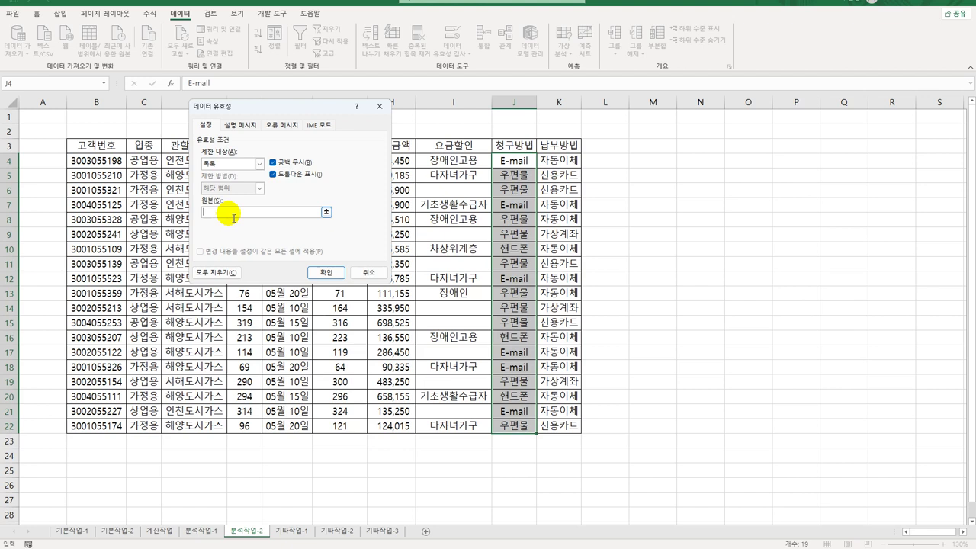
text(E-mail,우편물,핸드폰)
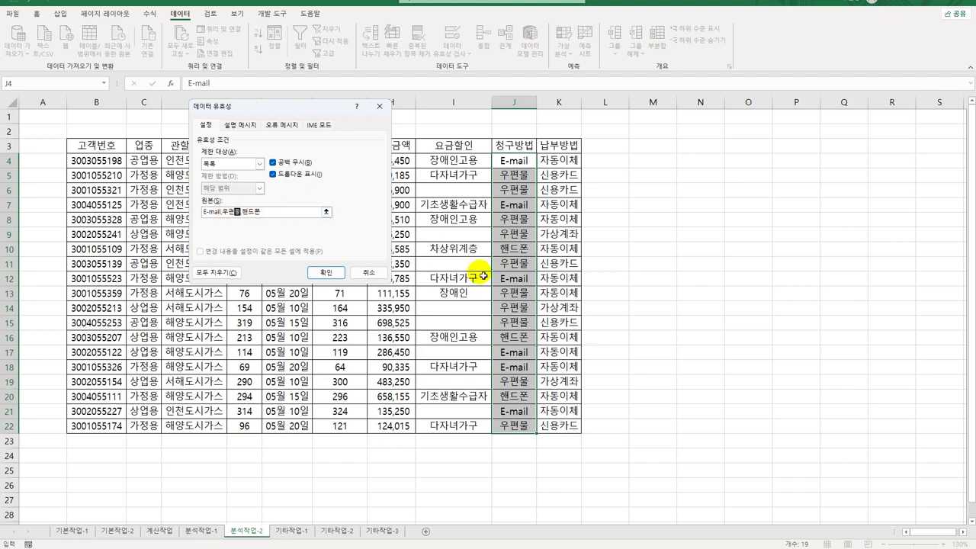
click(285, 217)
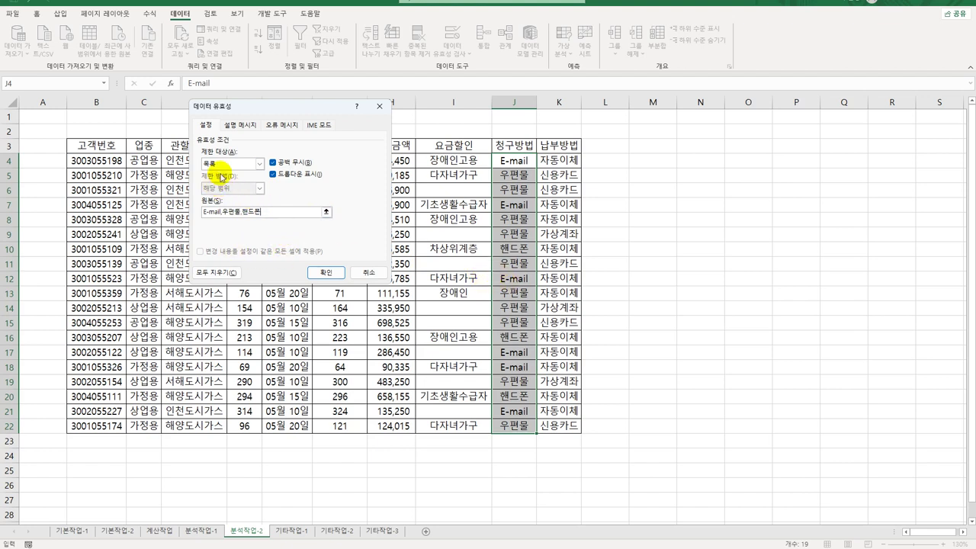
Give the 청구방법 validation an input message titled 청구방법 종류 with the text "E-mail, 우편물, 핸드폰".
click(238, 127)
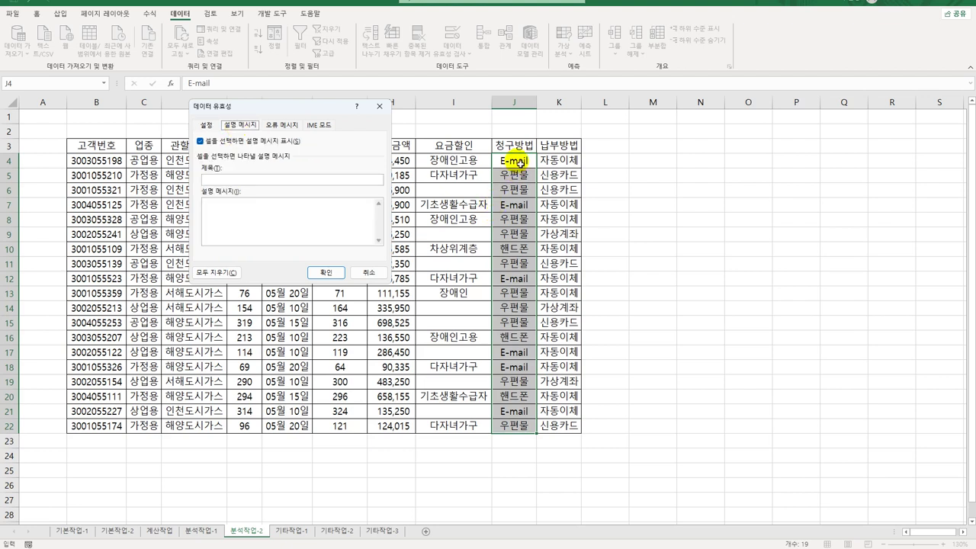
click(276, 180)
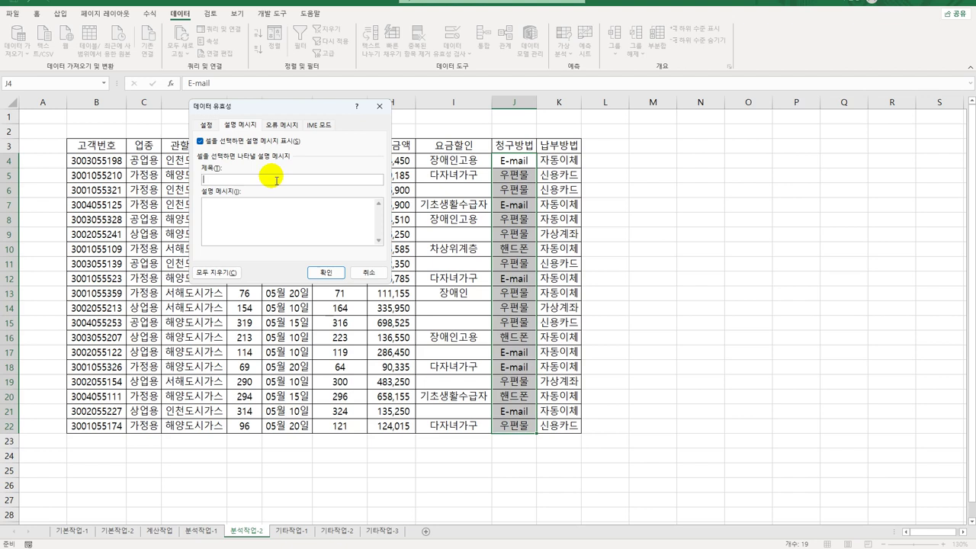
text(청구방법 종류)
key(Tab)
text(E-mail, 우편물, 핸드폰)
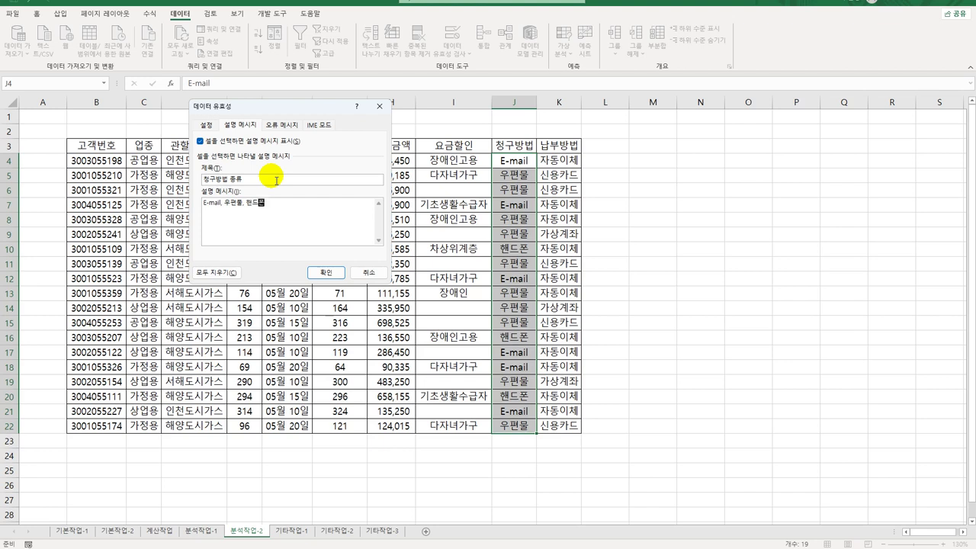
Add a 중지-style error message titled 입력오류 with the text "청구방법 목록을 확인한 후 입력하세요.", apply the validation and select J4.
click(296, 125)
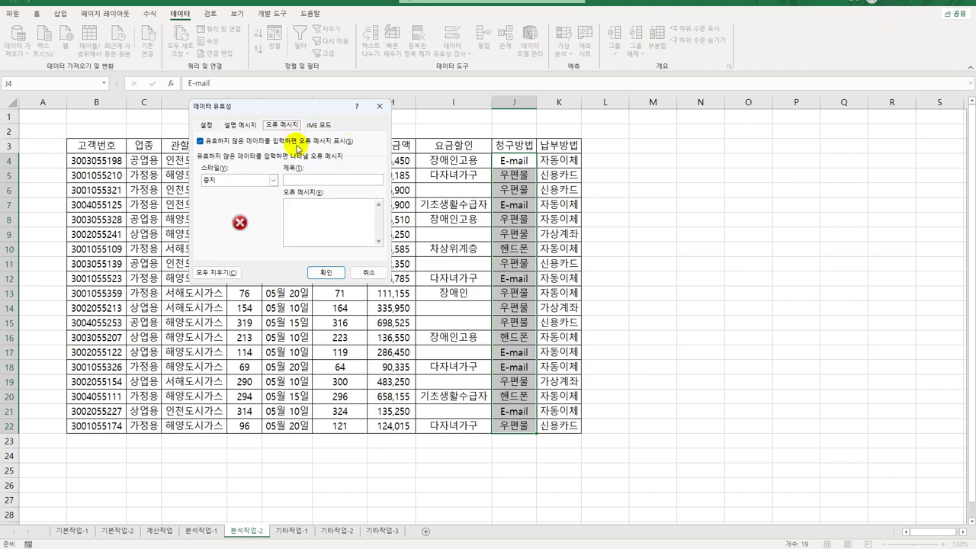
click(293, 180)
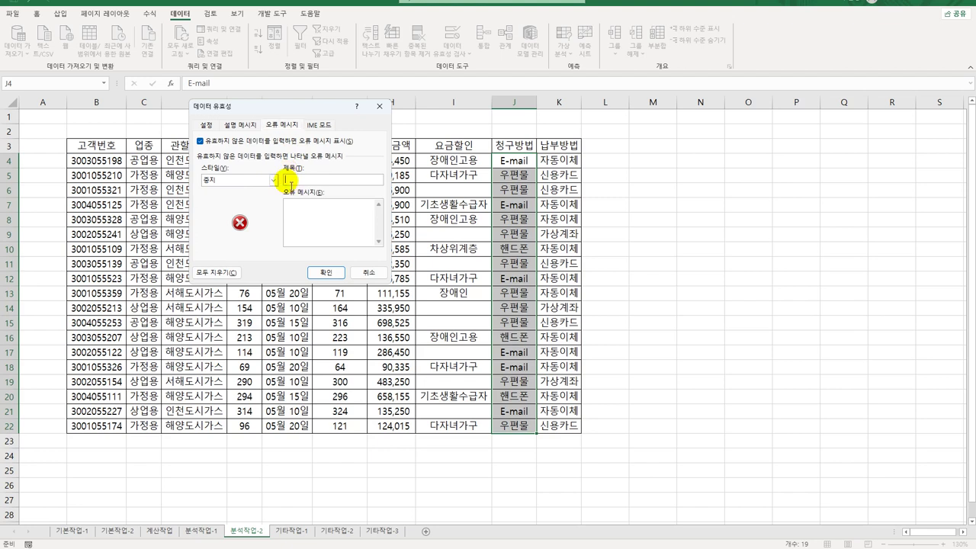
text(입력)
text(불)
text(류)
text(청구방법)
text( 목록을 확)
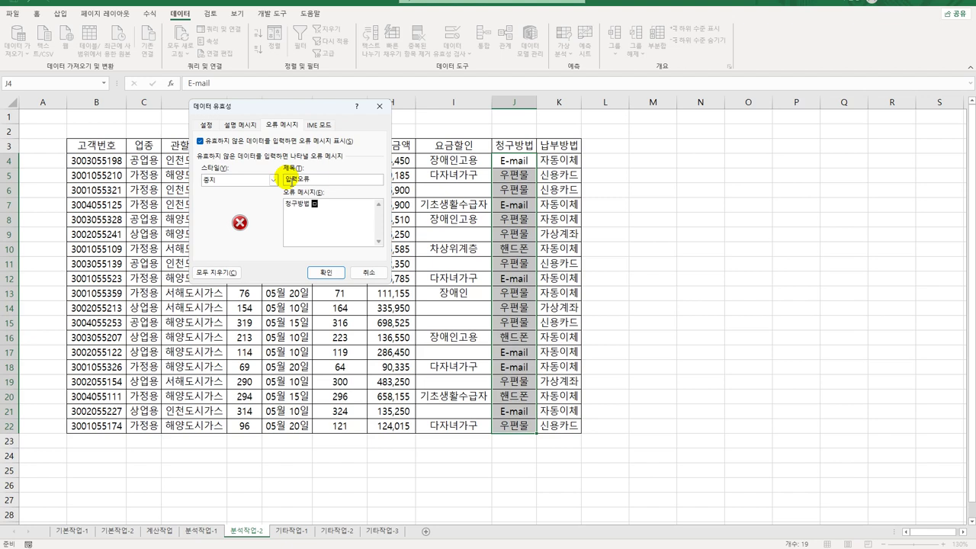
text(인한 후 입력하세요.)
click(326, 273)
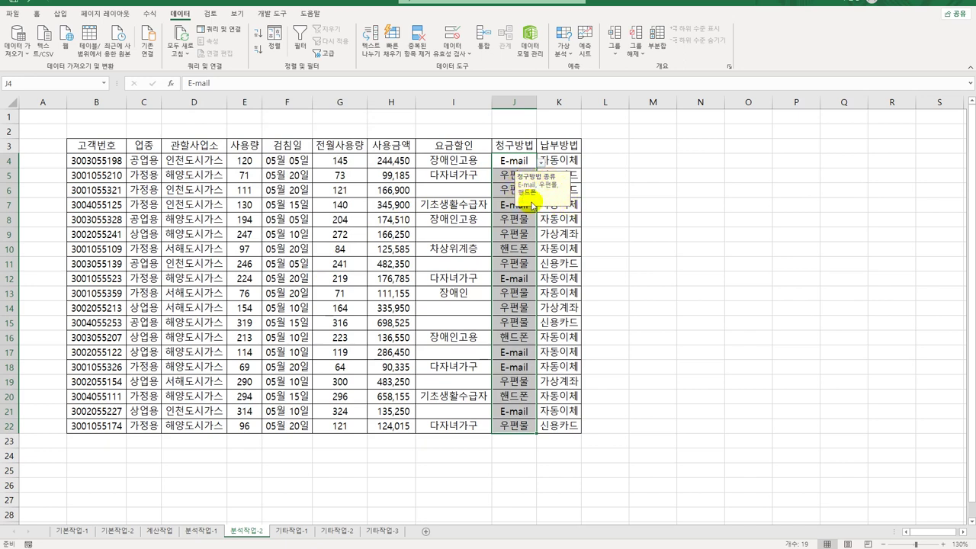
click(524, 164)
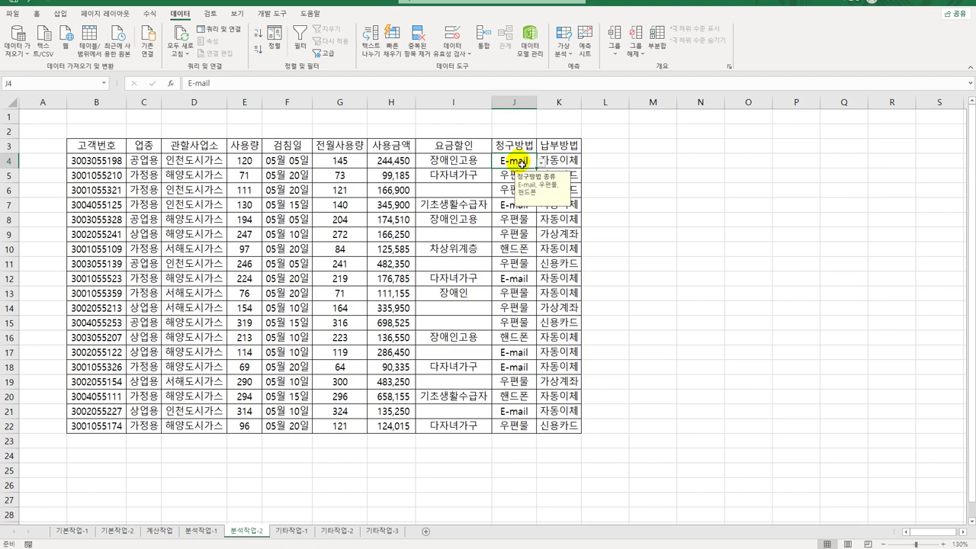
Turn on the automatic filter for the gas billing table on the 분석작업-2 sheet.
click(342, 145)
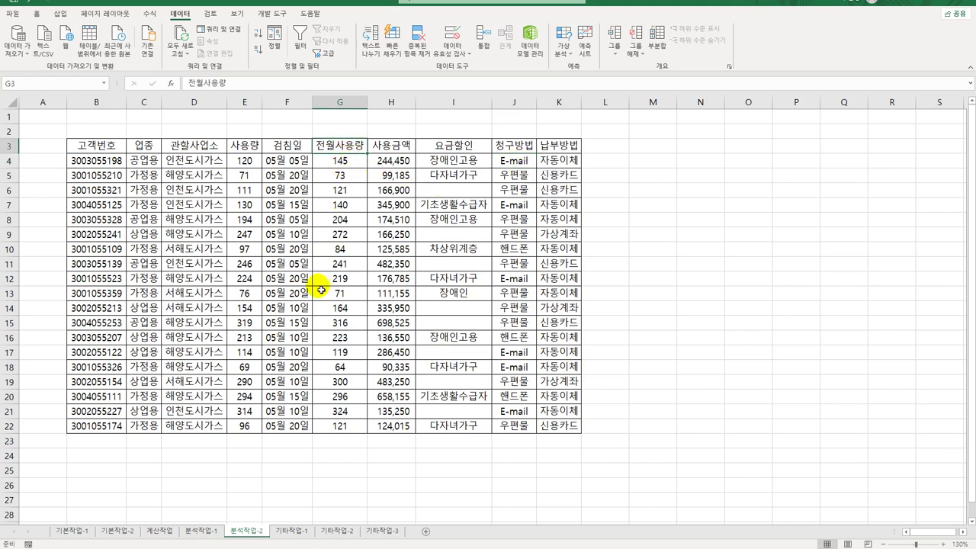
click(302, 50)
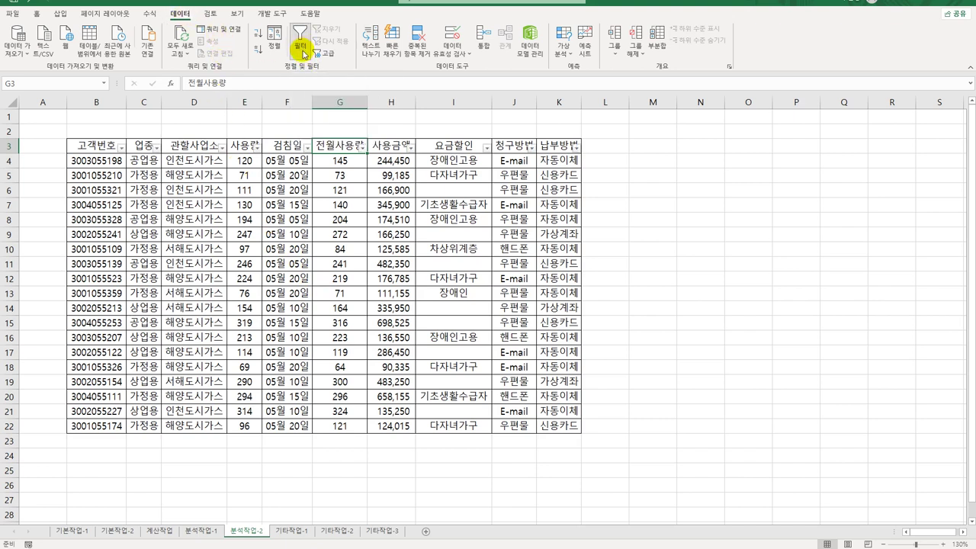
click(396, 147)
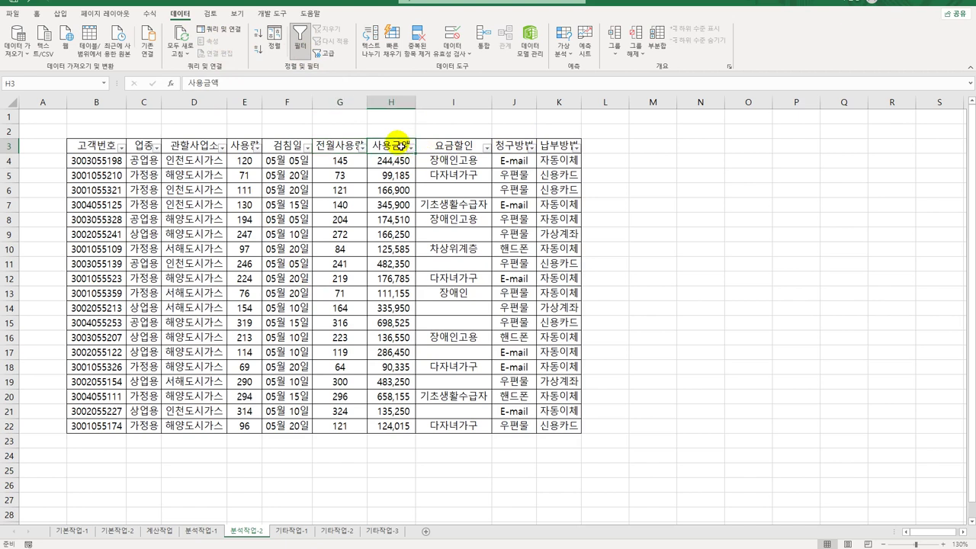
Create a custom number filter on the 사용금액 column with >= 600000 as its first condition.
click(410, 149)
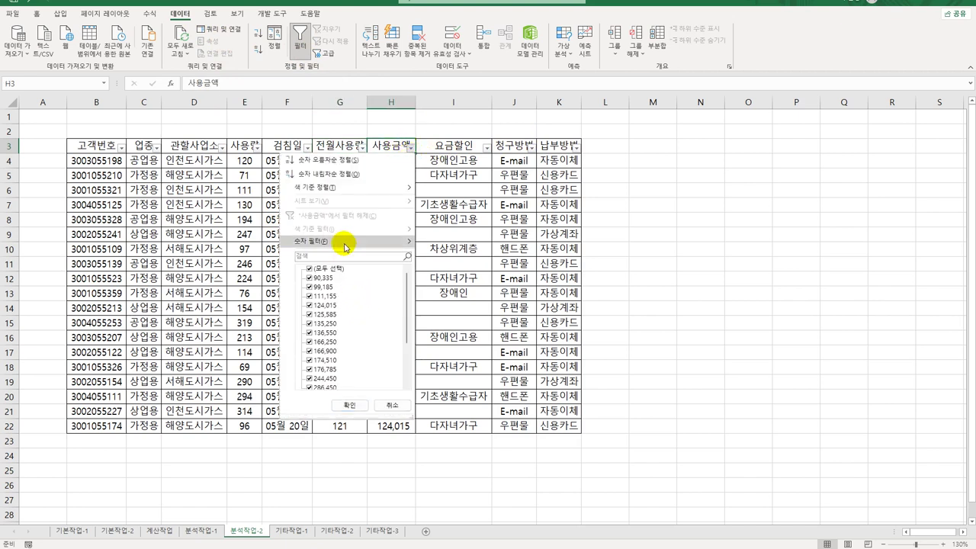
mouse_move(345, 243)
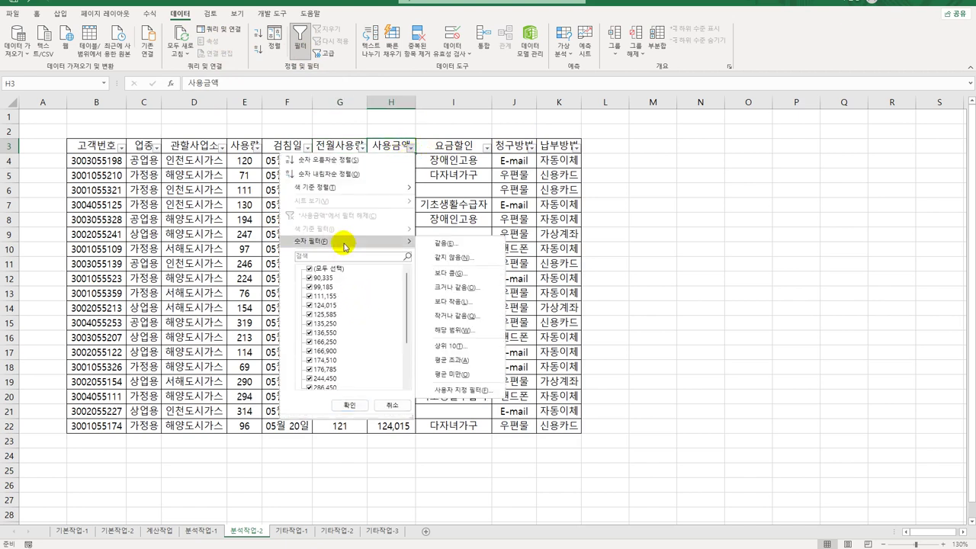
click(462, 390)
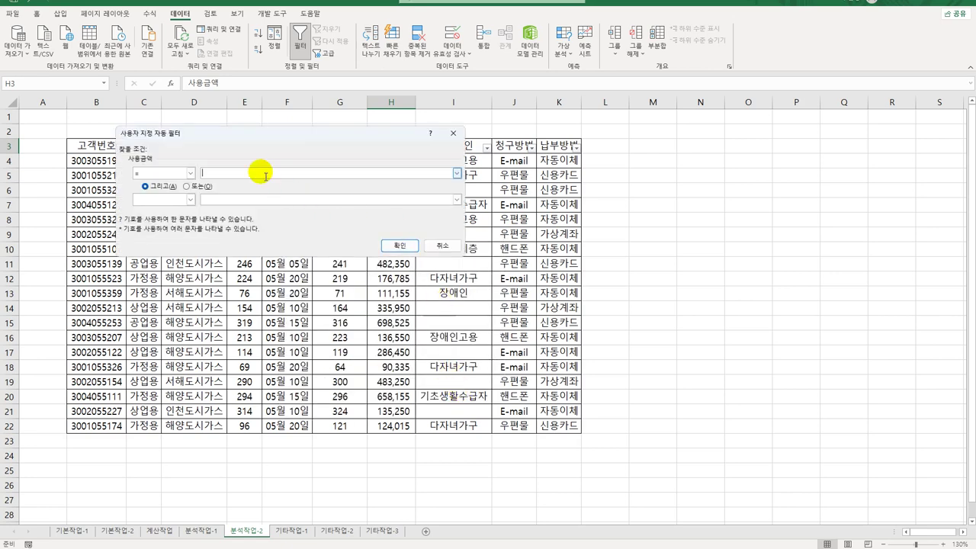
drag(252, 135, 618, 184)
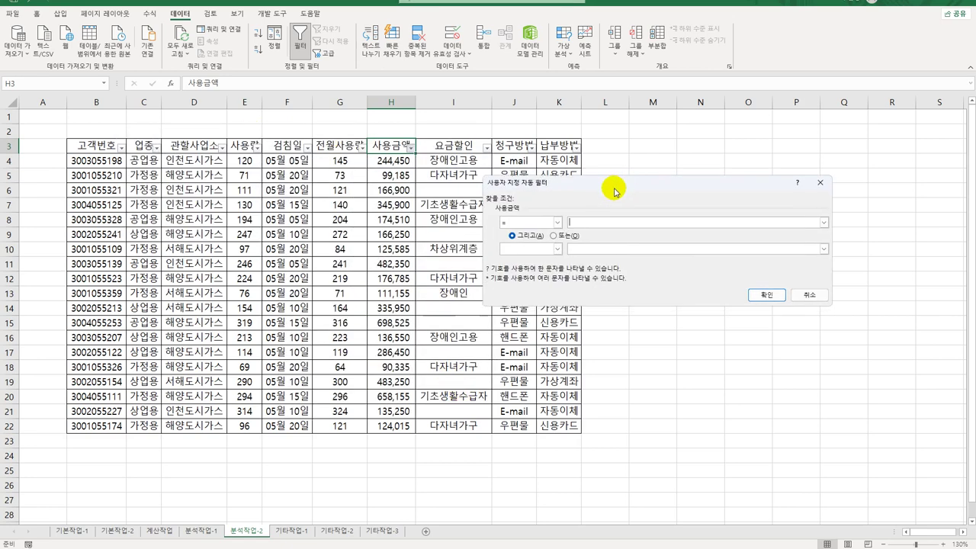
click(557, 223)
click(507, 263)
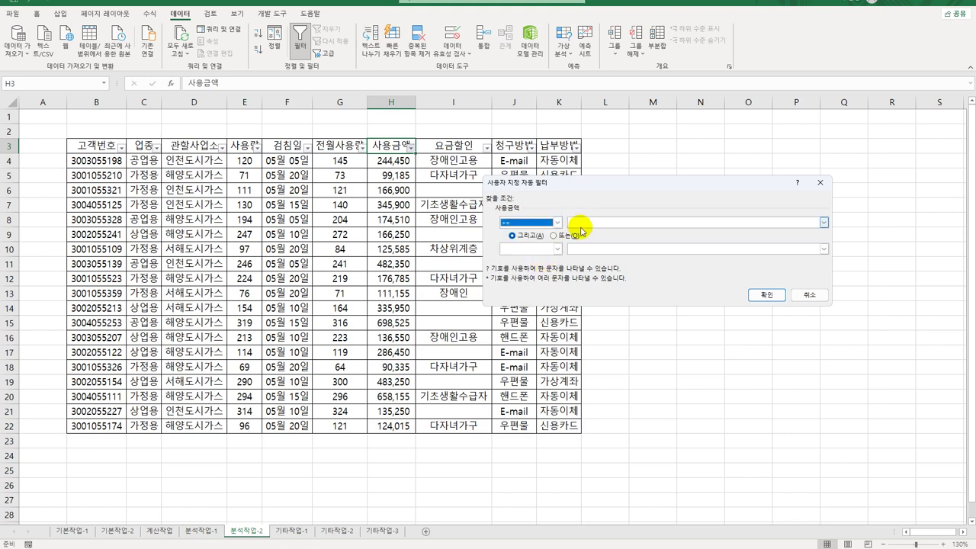
click(591, 222)
text(60)
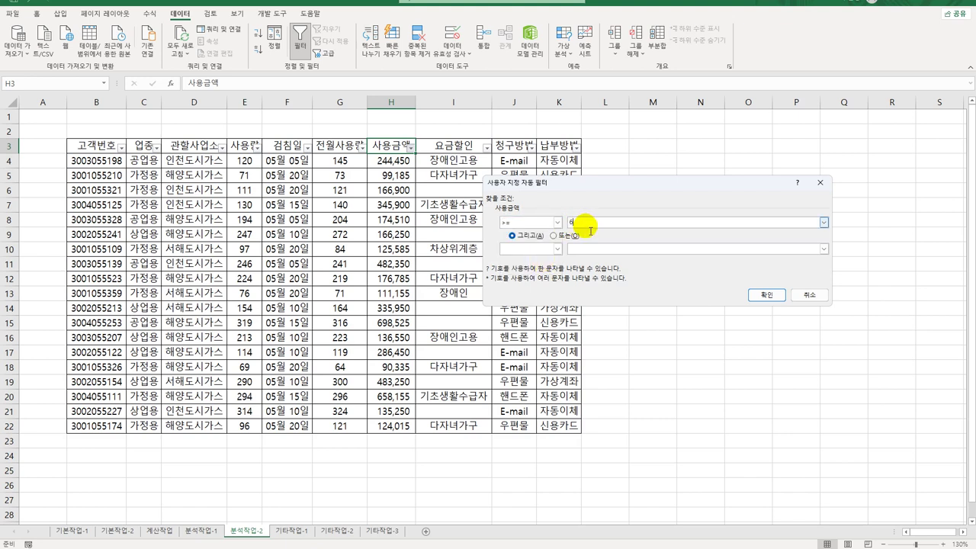
text(0000)
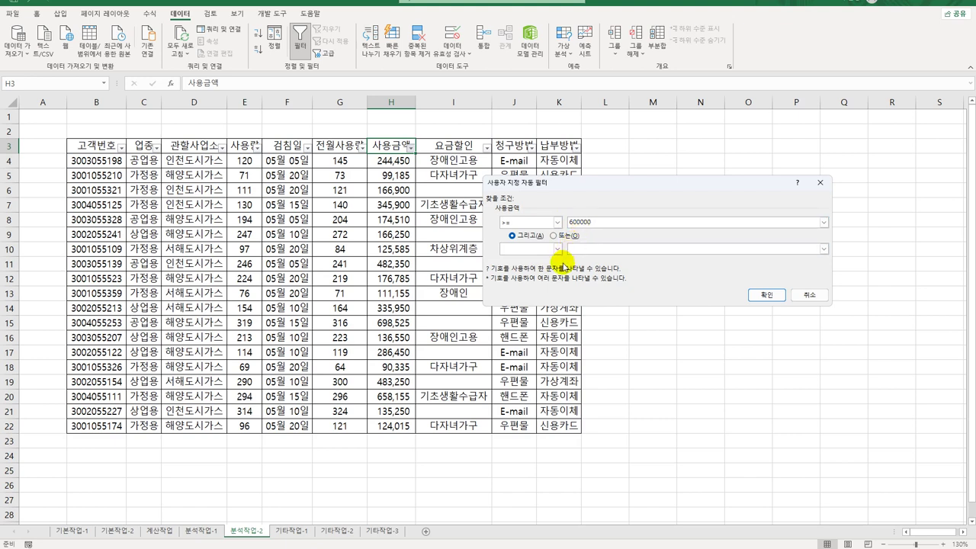
Add an alternative (또는) condition of <= 100000 to the 사용금액 filter, apply it and select H20.
click(556, 238)
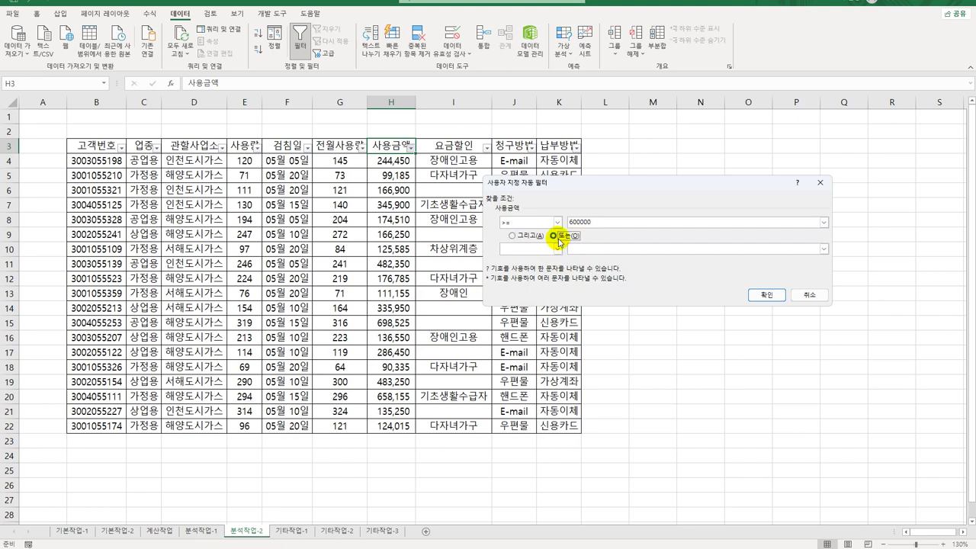
click(557, 249)
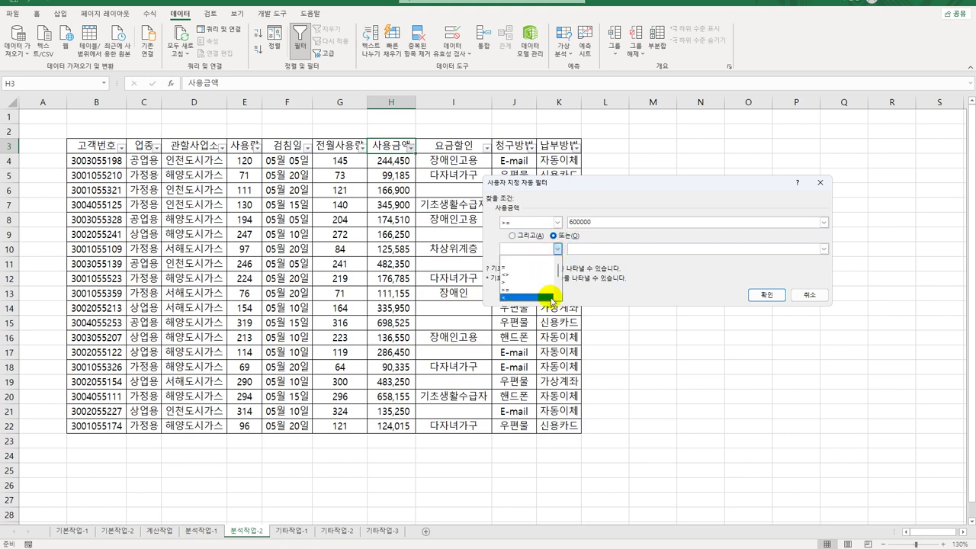
click(559, 297)
click(530, 298)
click(591, 249)
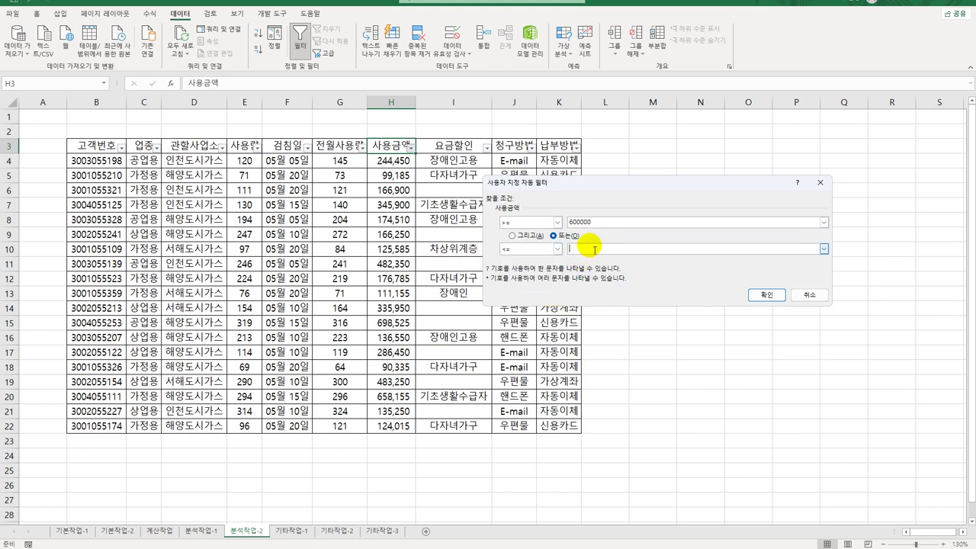
text(100000)
click(766, 295)
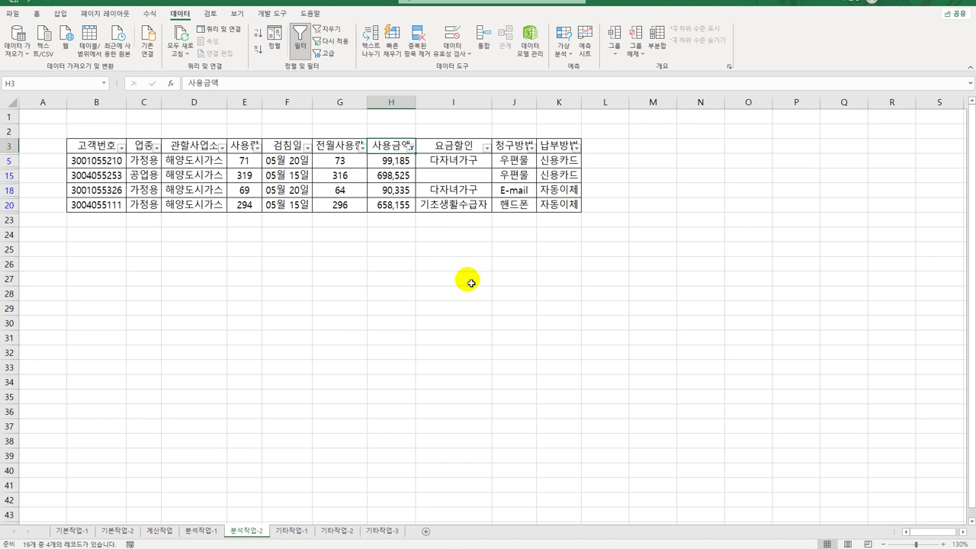
click(392, 204)
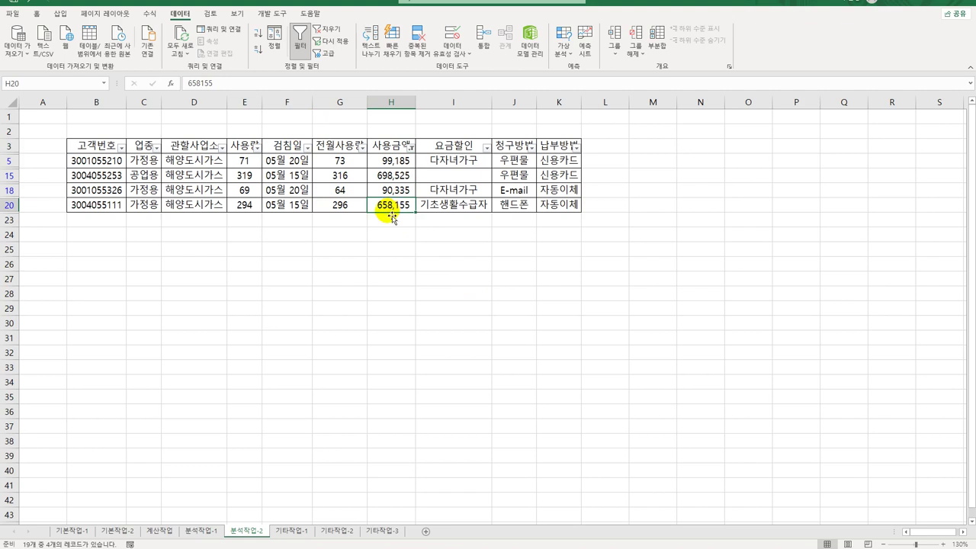
In the 기타작업-1 sheet's chart, change the 비율 series to 표식이 있는 꺾은선형 (line with markers) on the secondary axis.
click(291, 532)
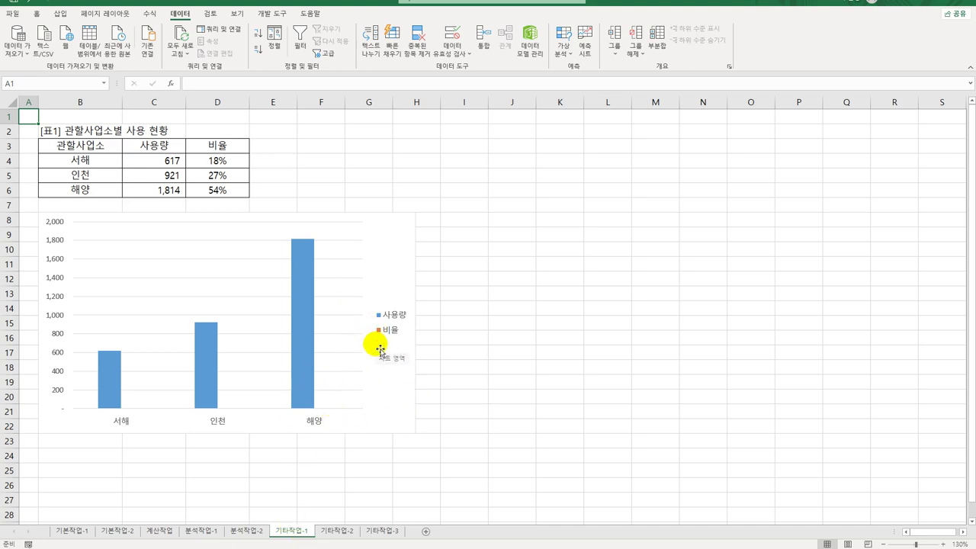
click(308, 255)
right_click(301, 246)
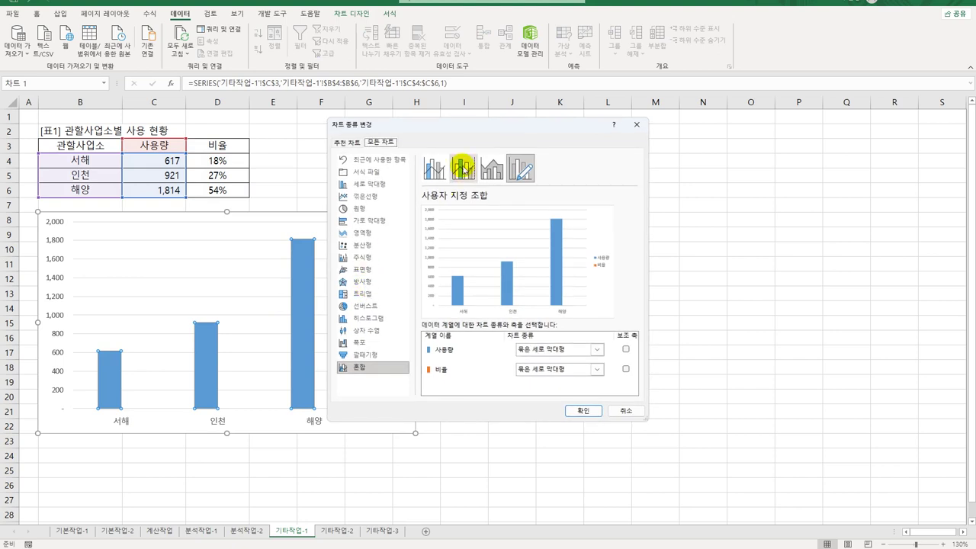
drag(464, 126, 554, 133)
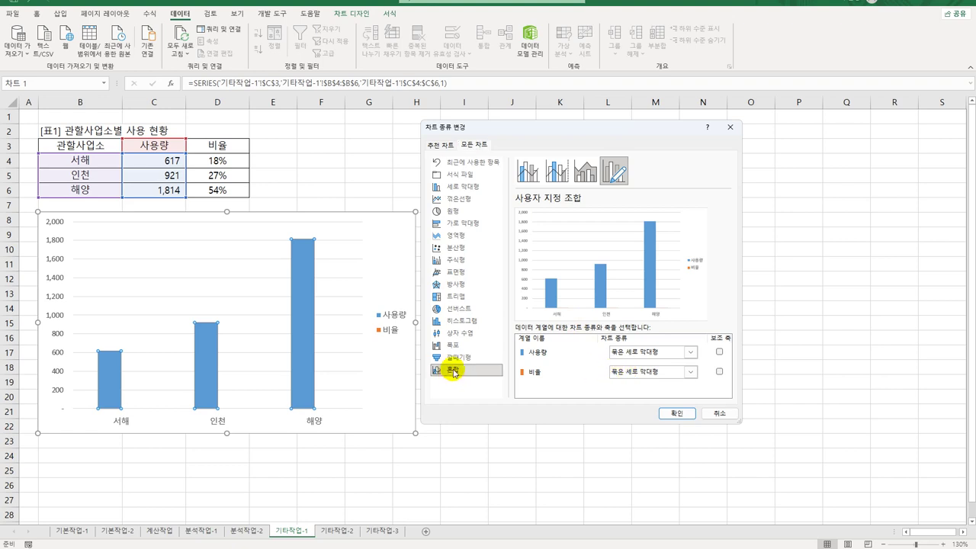
click(647, 371)
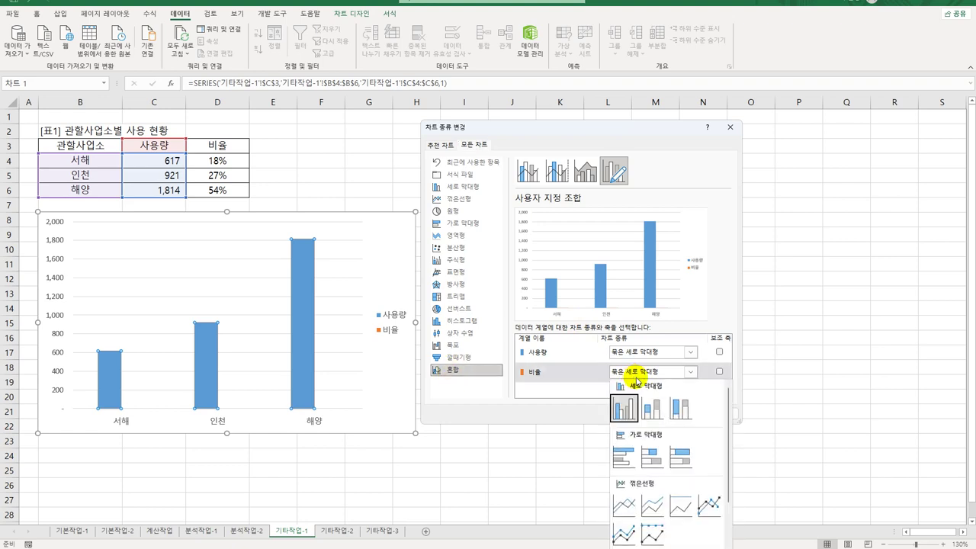
click(711, 517)
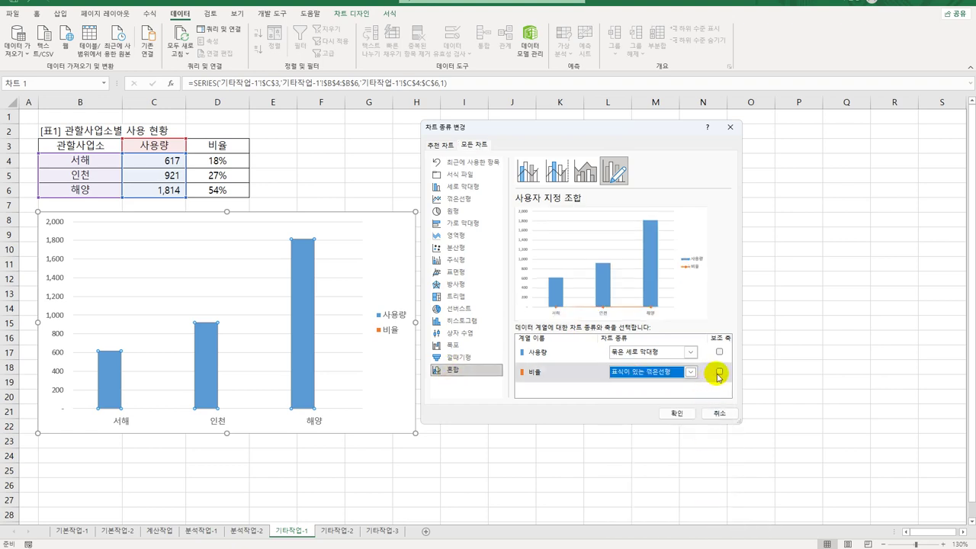
click(719, 373)
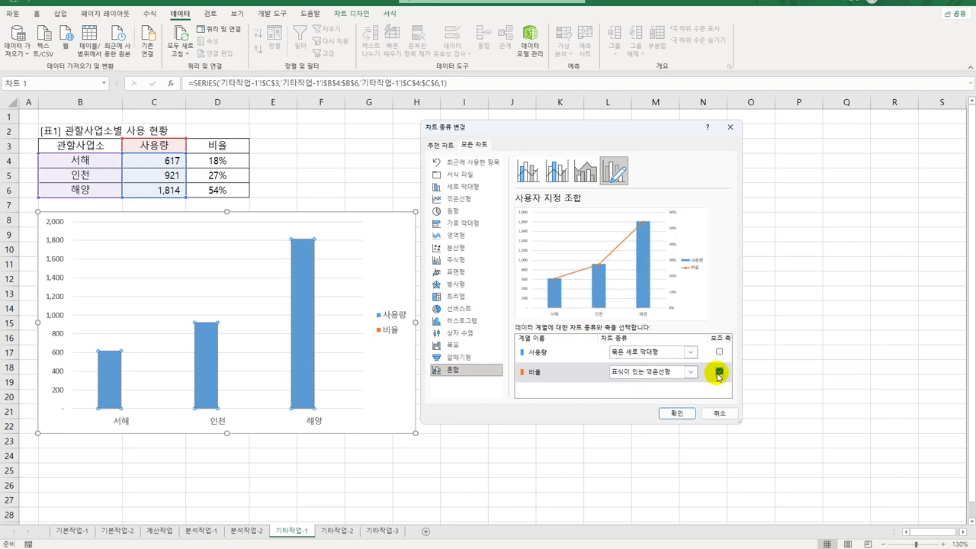
click(683, 415)
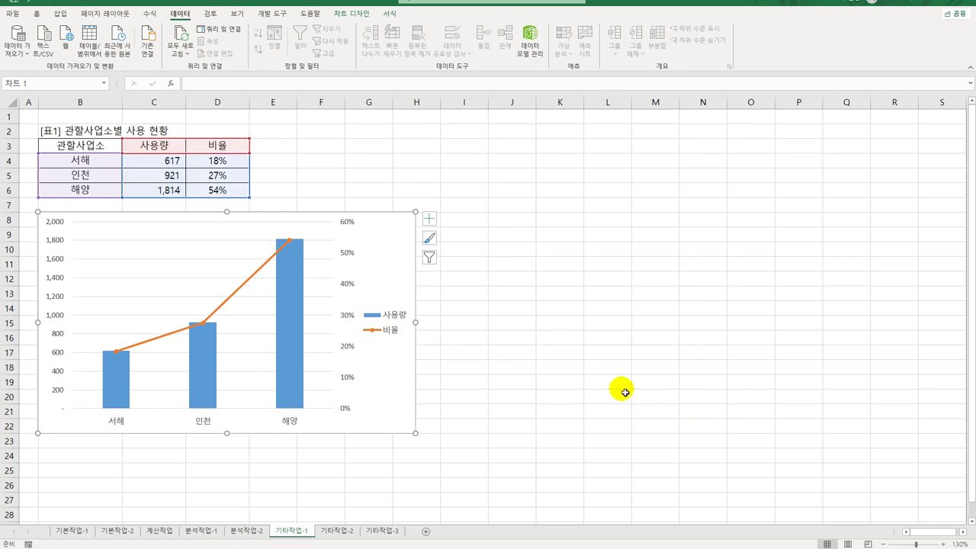
Add a chart title reading "관할사업소별 사용 현황" to the chart.
click(430, 219)
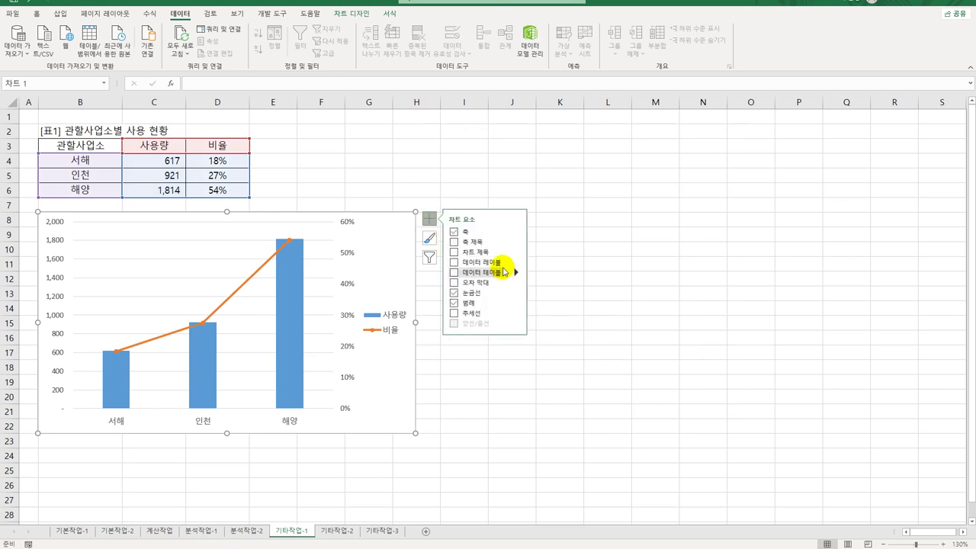
click(454, 252)
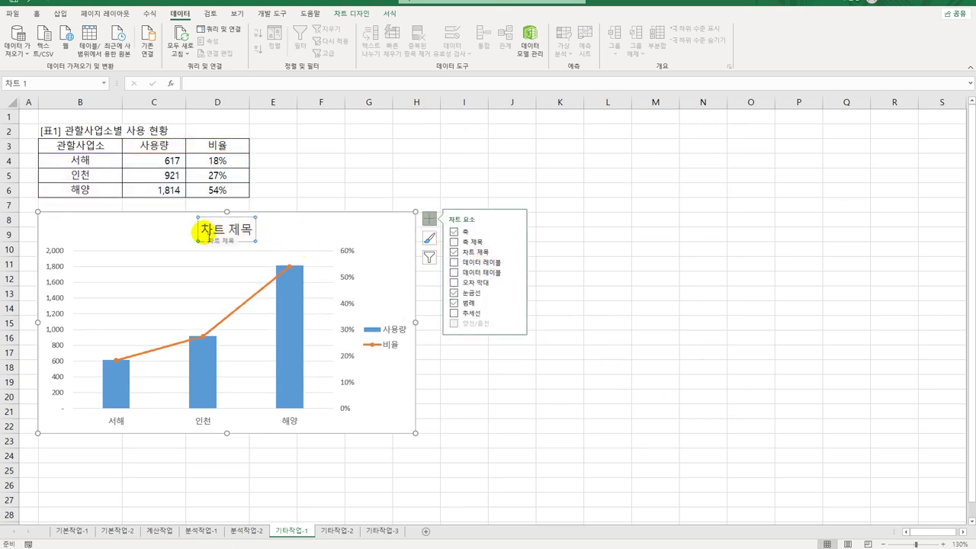
drag(197, 231, 252, 242)
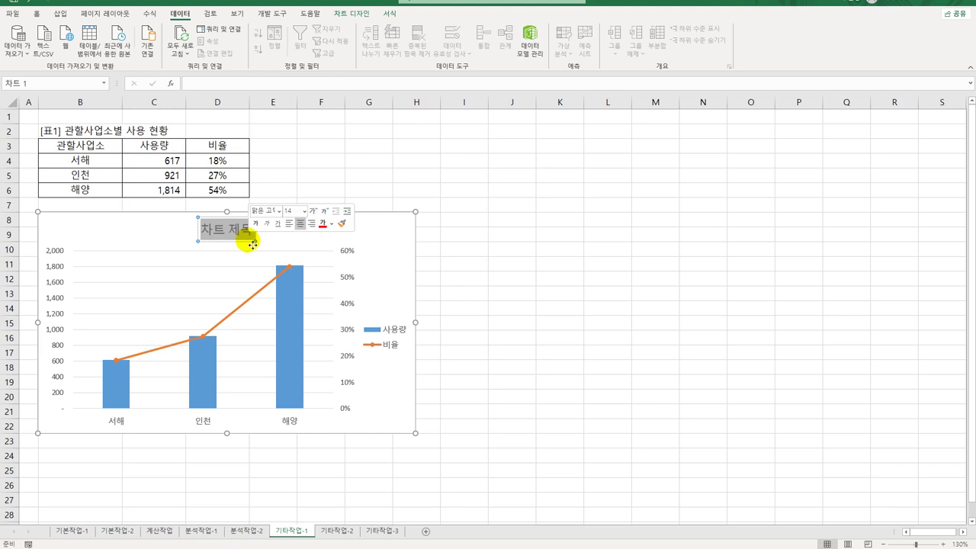
text(관할상)
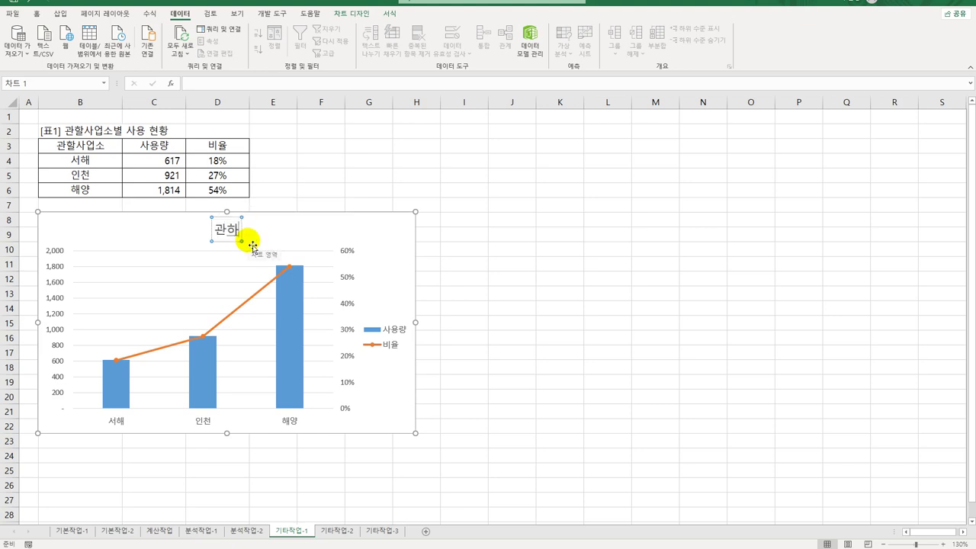
text(업소별)
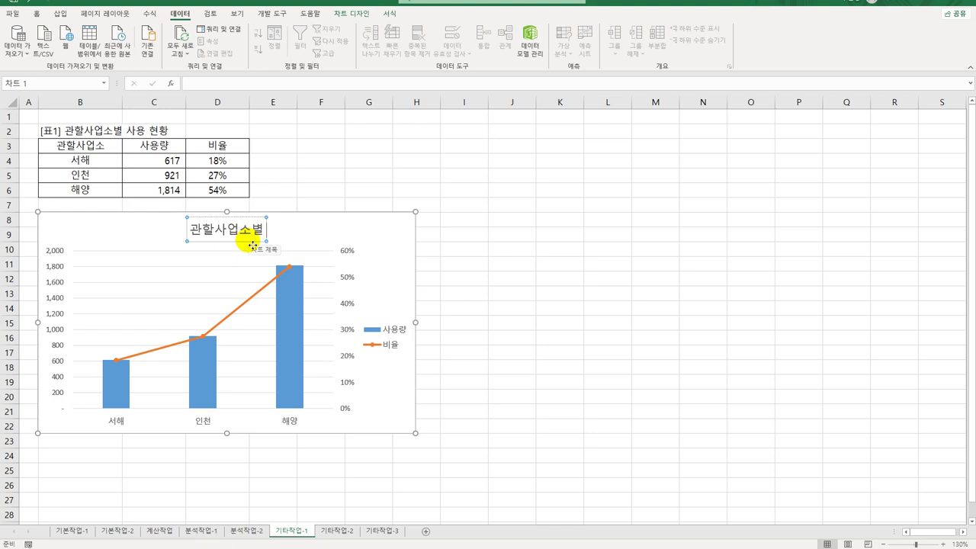
text( 사용 현황)
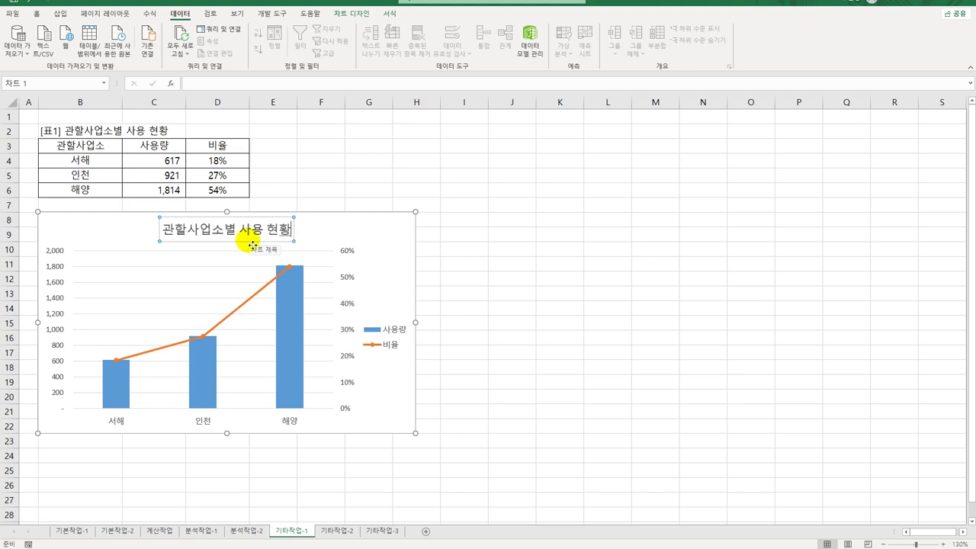
click(401, 244)
Add a primary vertical (기본 세로) axis title to the chart with the text "사용량".
click(430, 218)
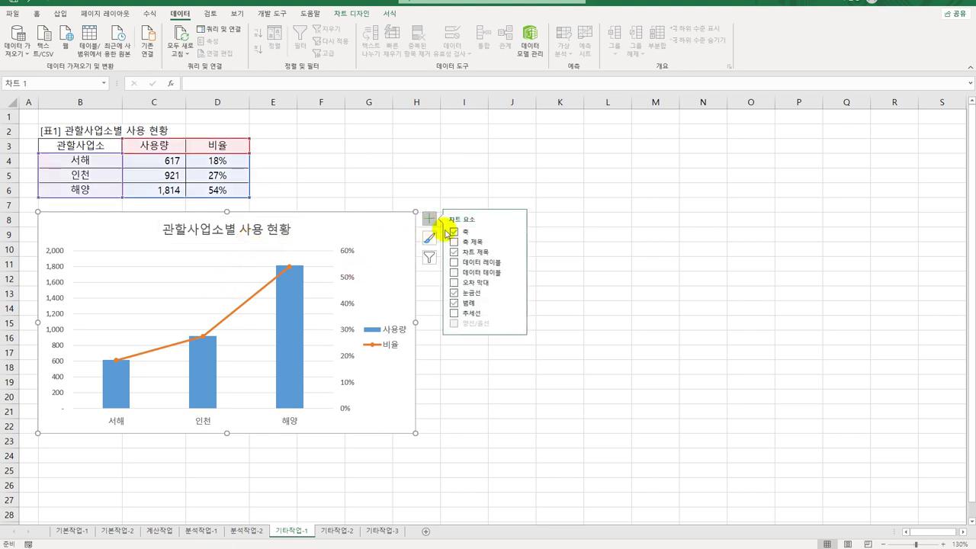
click(517, 243)
click(553, 253)
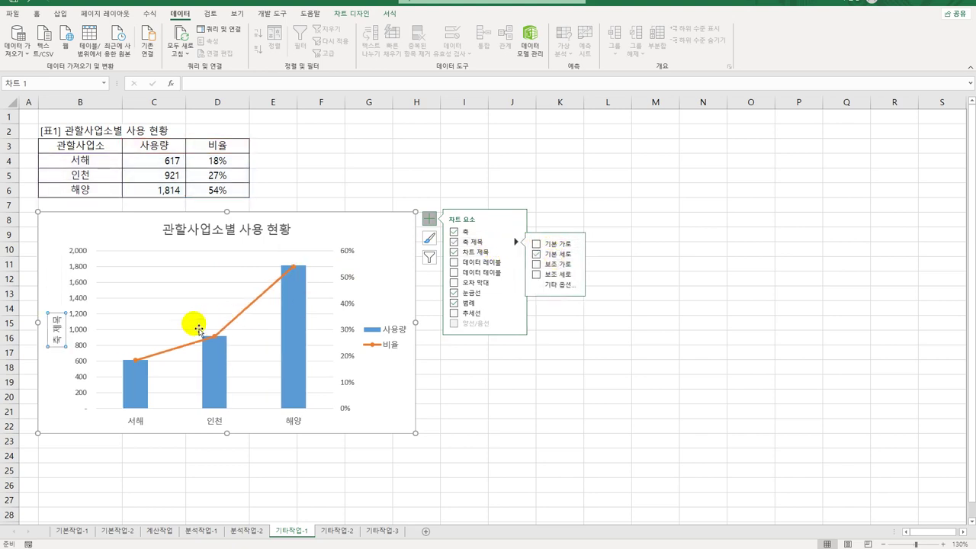
click(54, 317)
drag(54, 314, 55, 347)
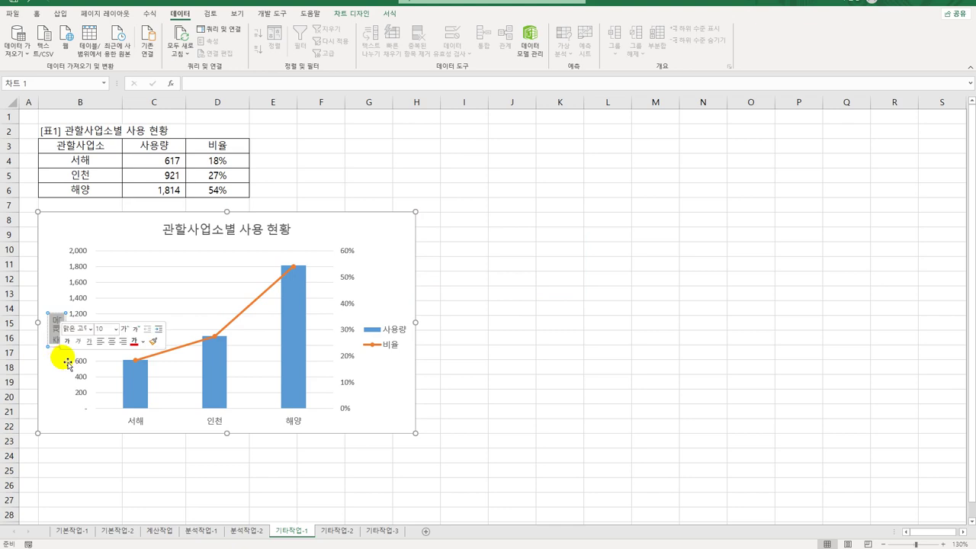
text(사용량)
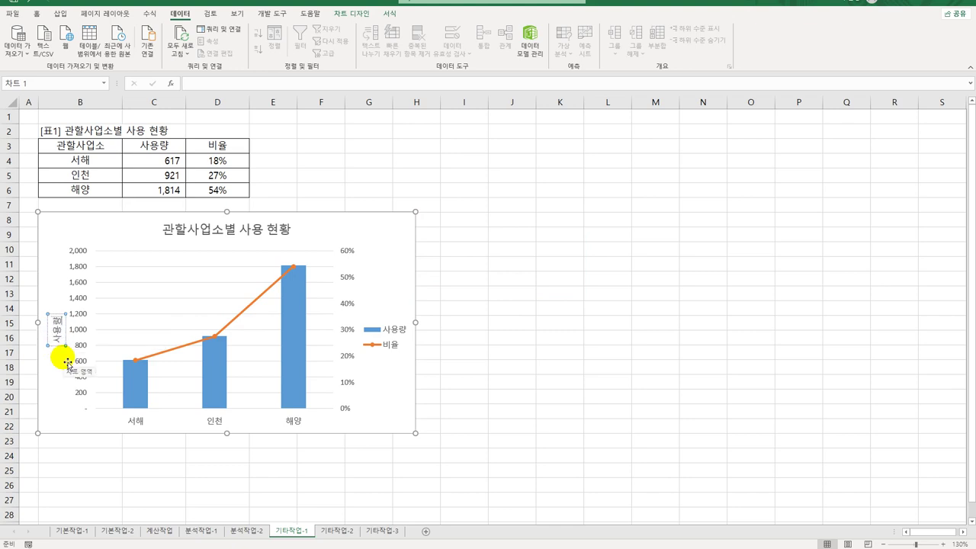
Set the text direction of the 사용량 axis title to 세로 (vertical).
click(60, 347)
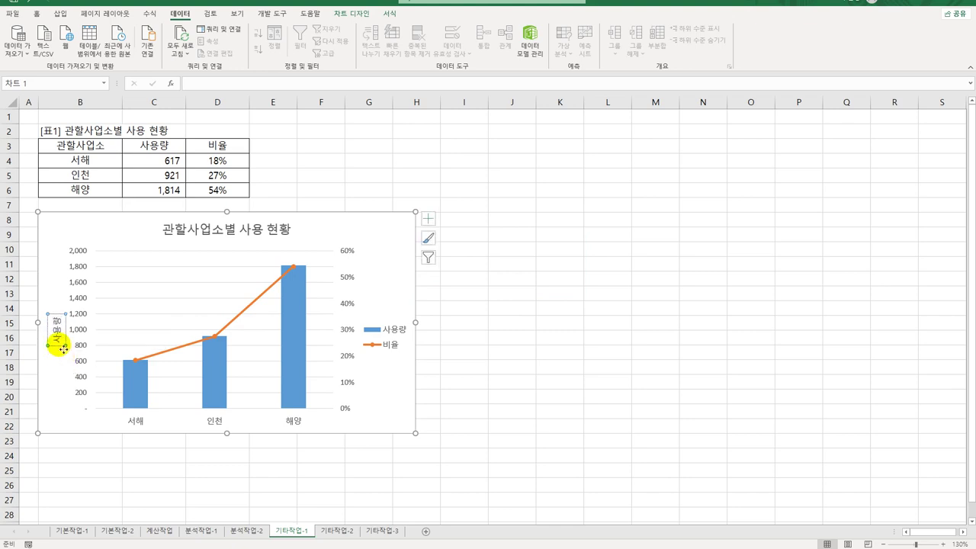
right_click(60, 349)
click(126, 455)
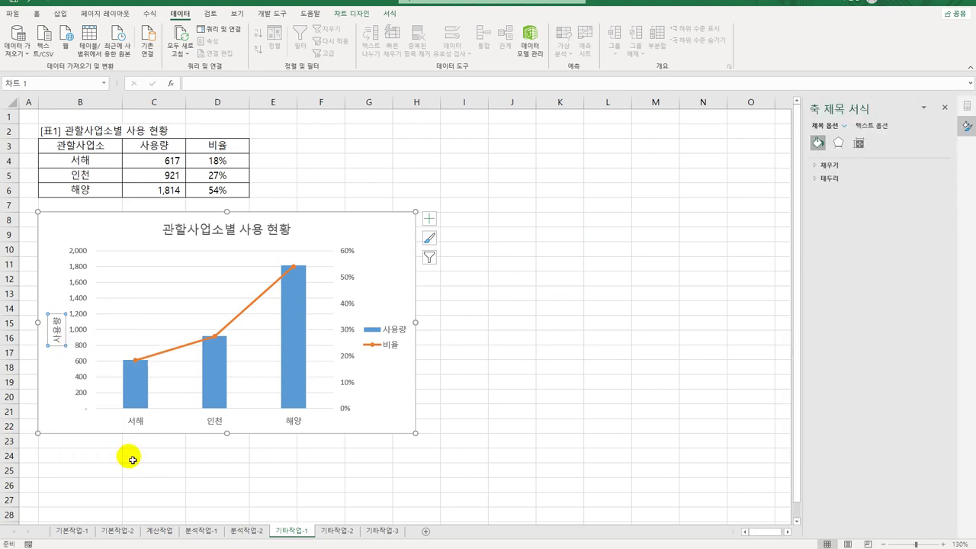
click(859, 144)
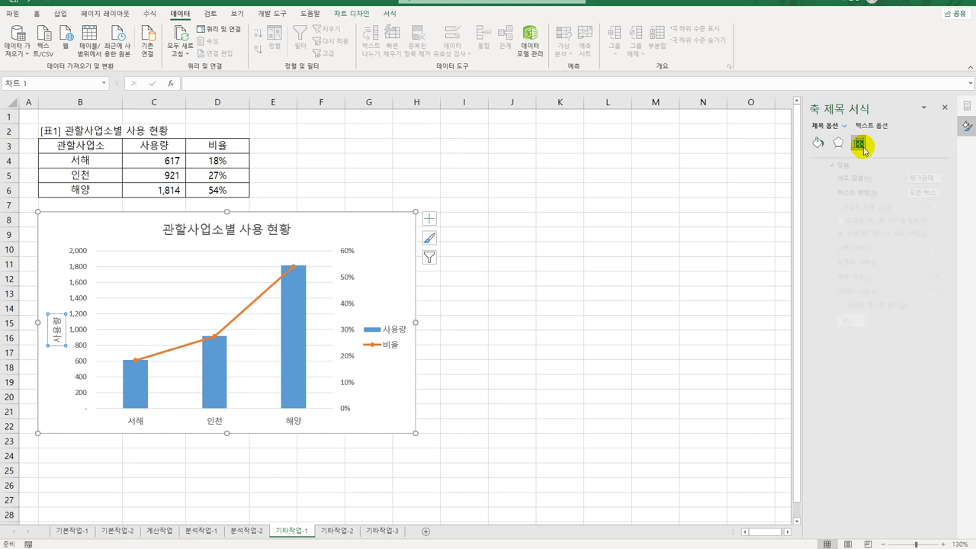
click(914, 195)
click(924, 243)
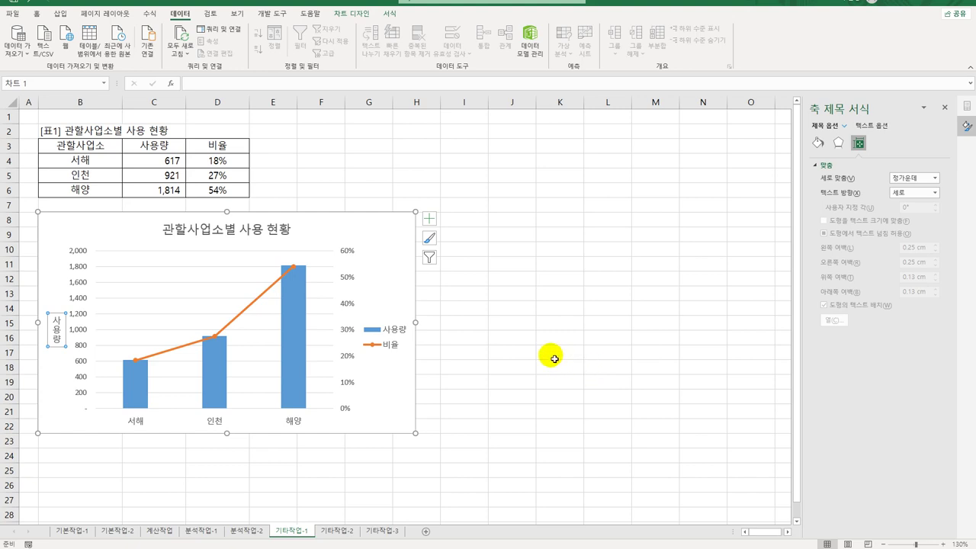
Set the chart's primary vertical axis maximum to 2000 and its major (기본) unit to 400.
click(80, 254)
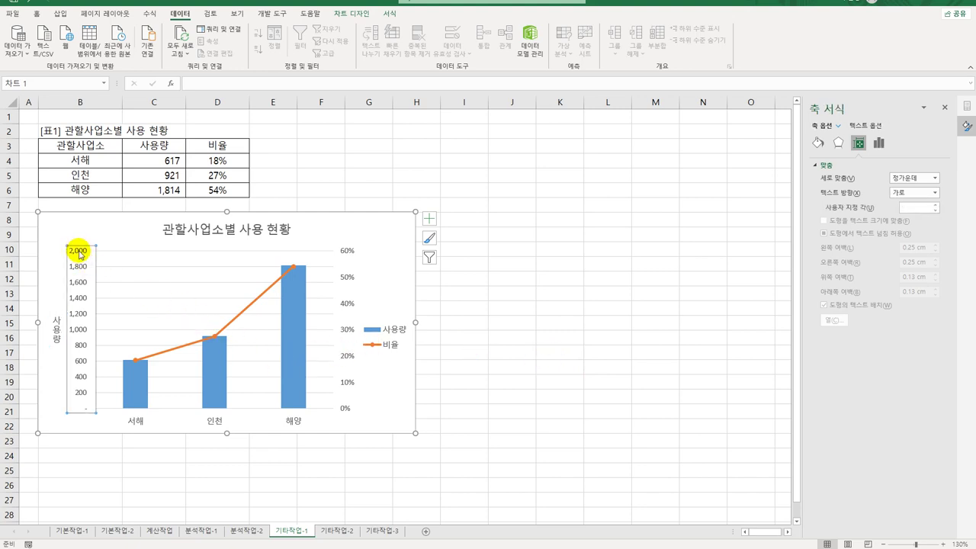
click(878, 144)
click(854, 163)
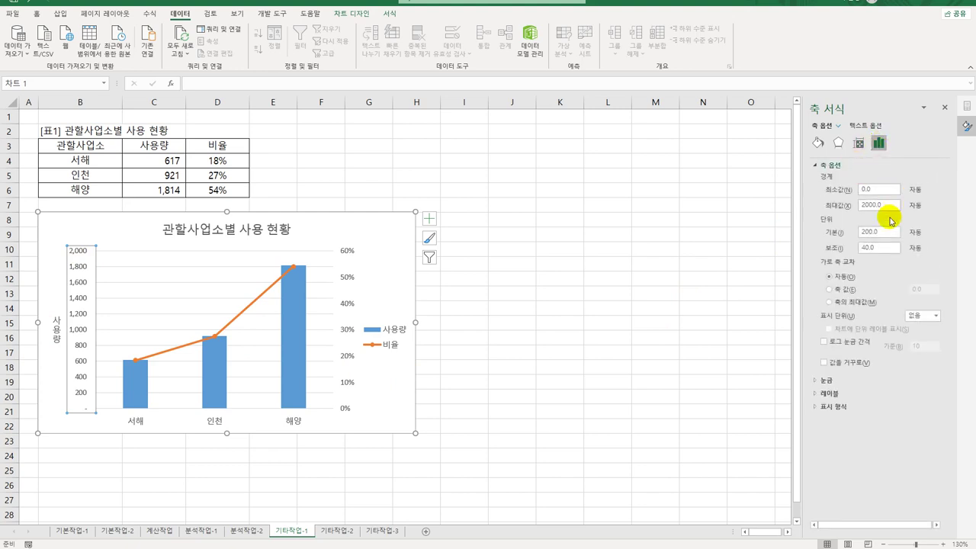
double_click(883, 205)
text(2)
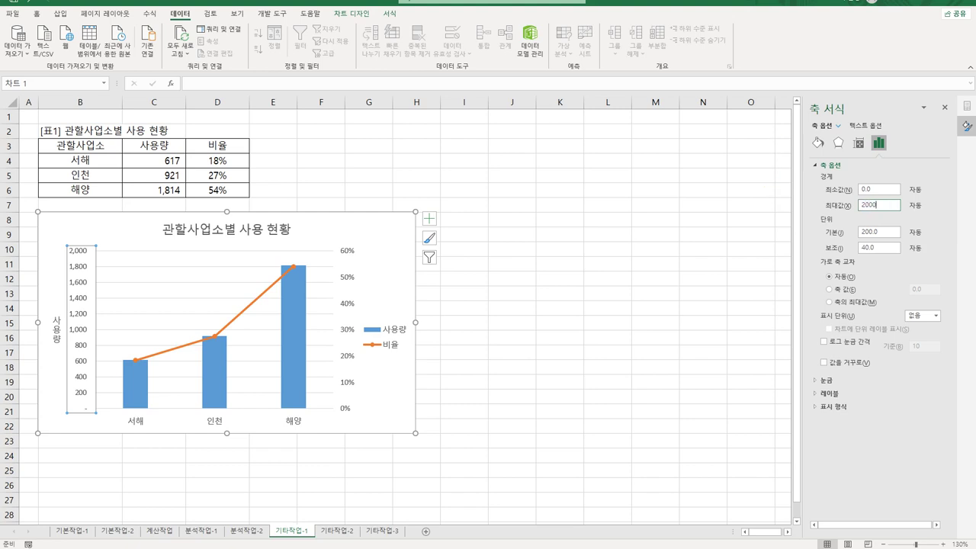
double_click(885, 231)
text(400)
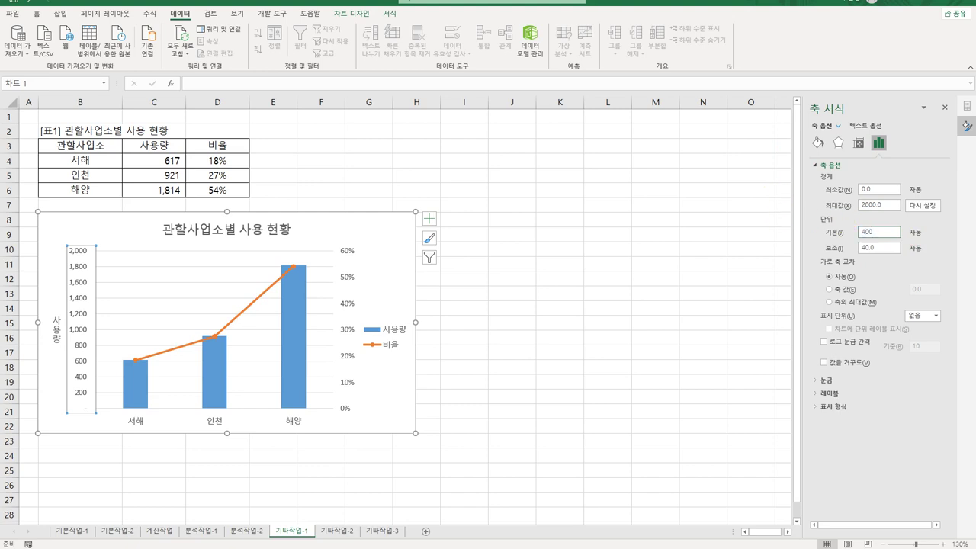
key(Return)
Enter 0.6 as the maximum and 0.1 as the major (기본) unit of the chart's secondary vertical axis.
click(351, 278)
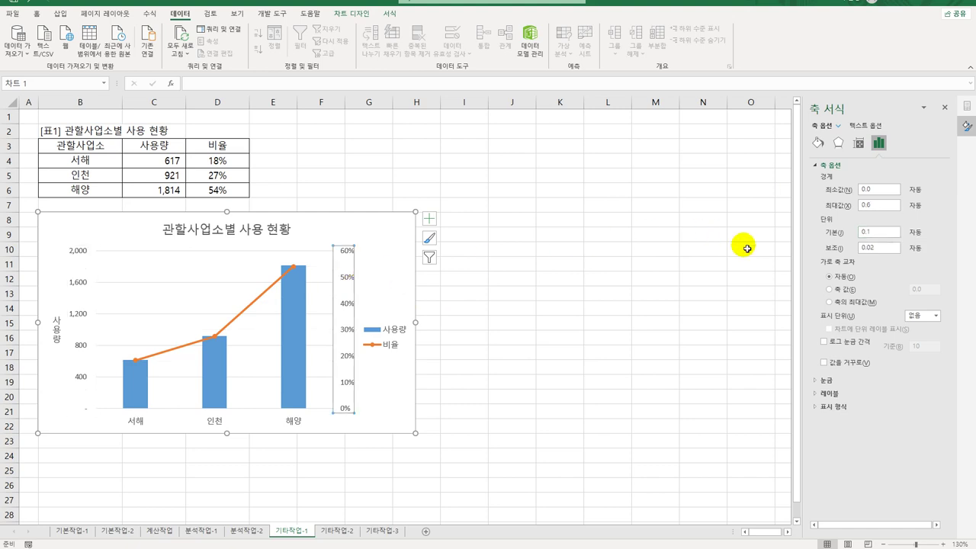
drag(875, 211, 839, 192)
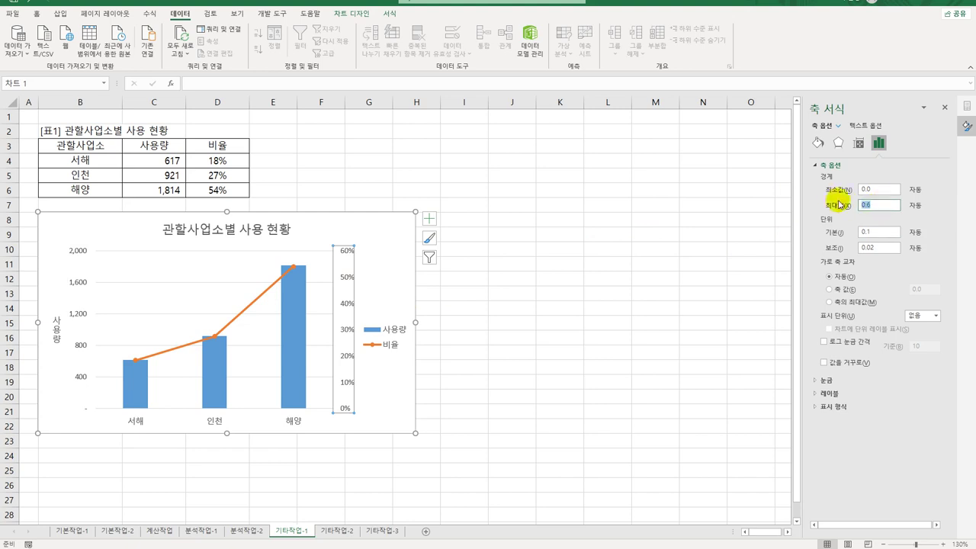
text(0)
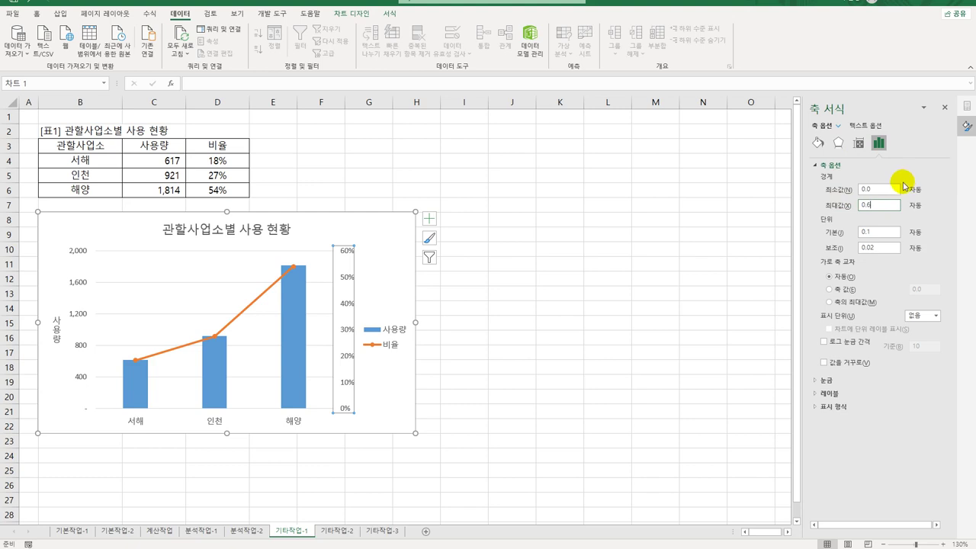
drag(885, 233, 818, 228)
text(0)
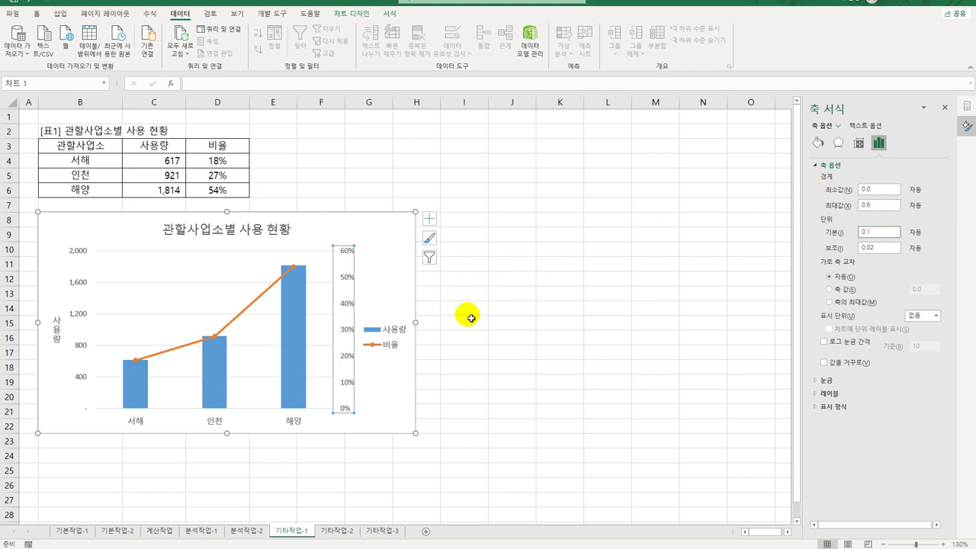
Apply the orange outline theme shape style with no colored fill to the chart legend.
click(407, 347)
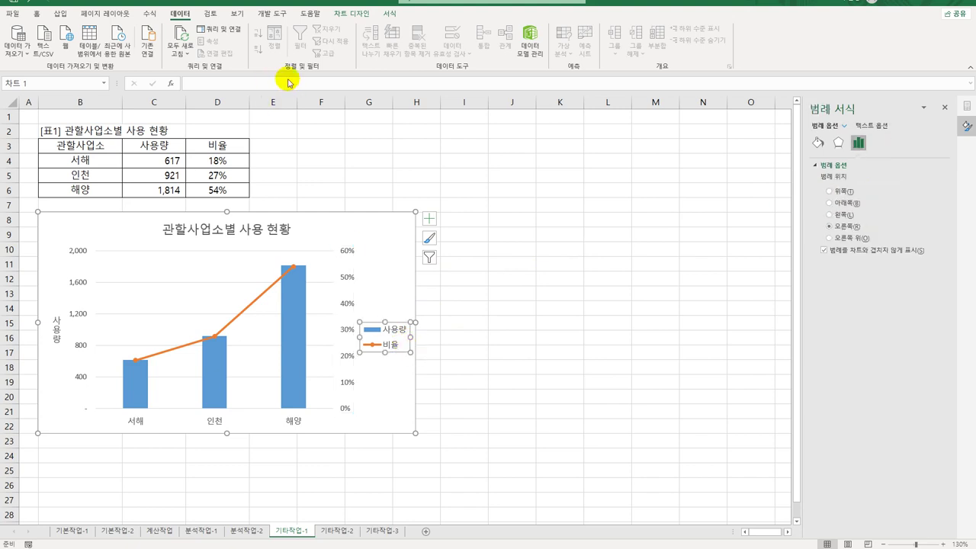
click(390, 14)
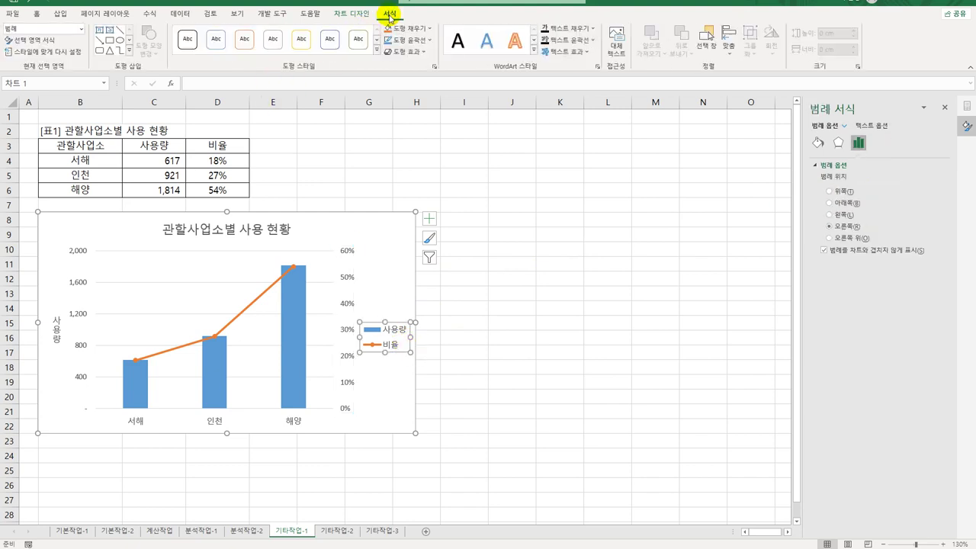
click(376, 50)
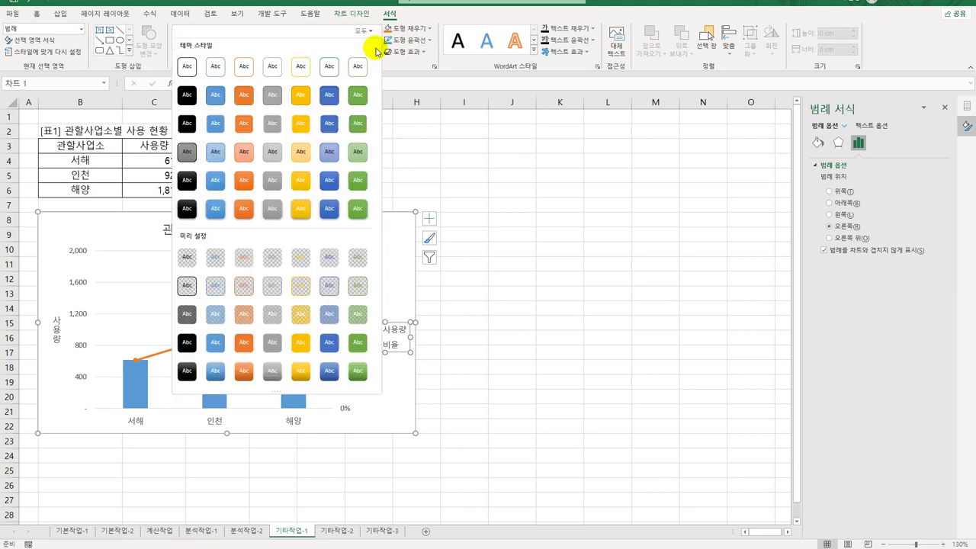
click(244, 71)
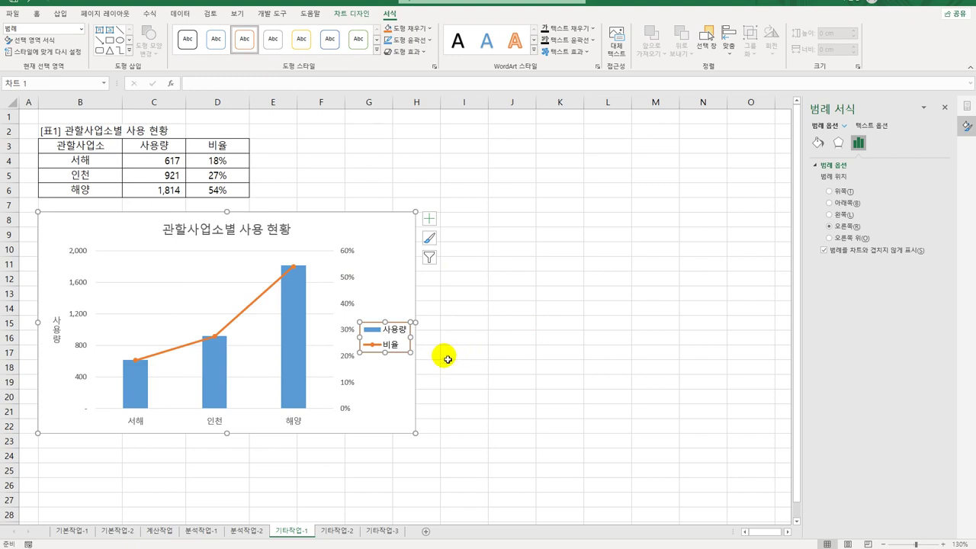
Give the chart area a rounded-corner (둥근 모서리) border and the centered inner (안쪽) shadow preset.
click(390, 242)
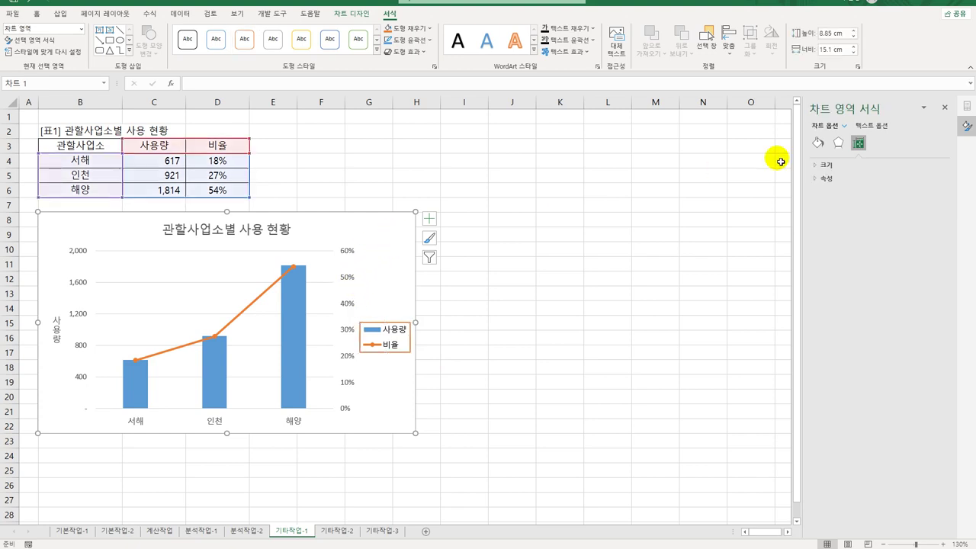
click(817, 143)
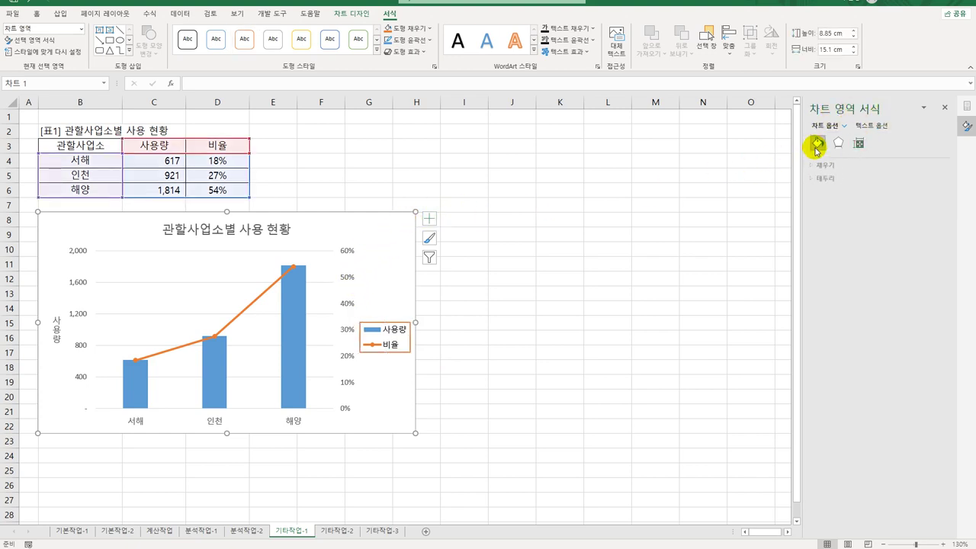
click(824, 181)
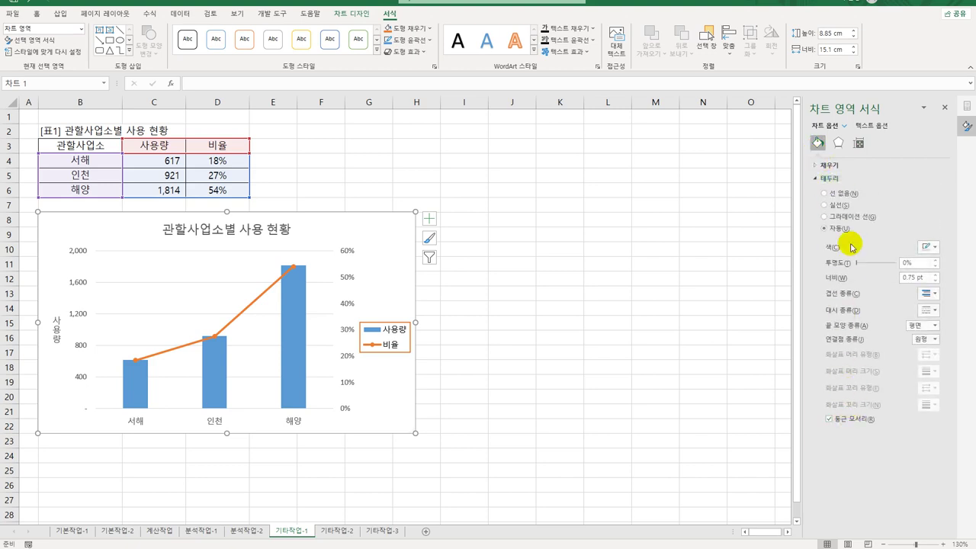
click(838, 142)
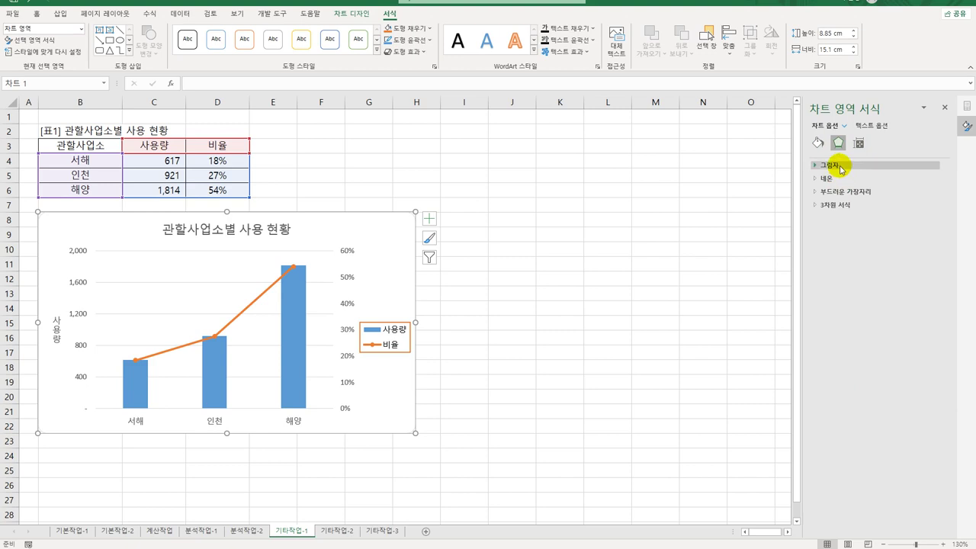
click(839, 165)
click(929, 178)
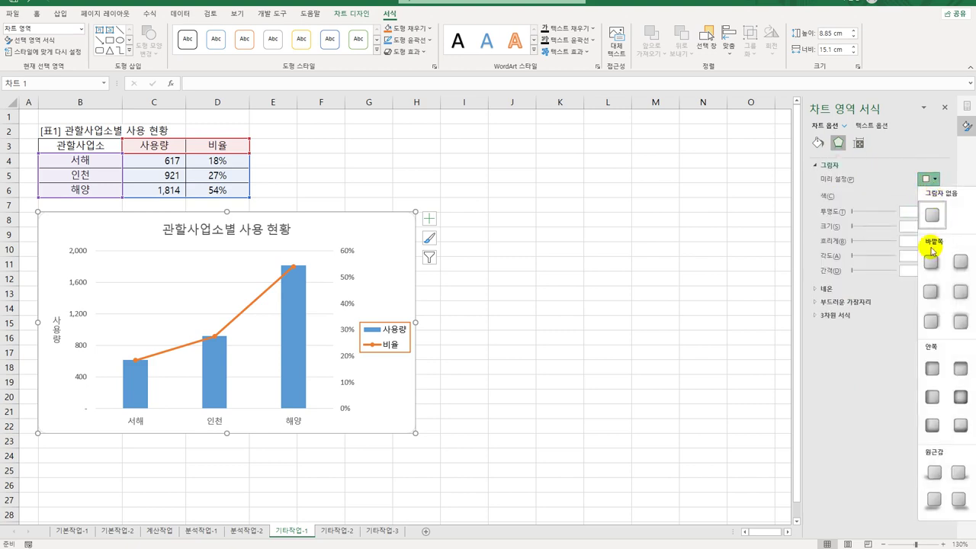
click(959, 398)
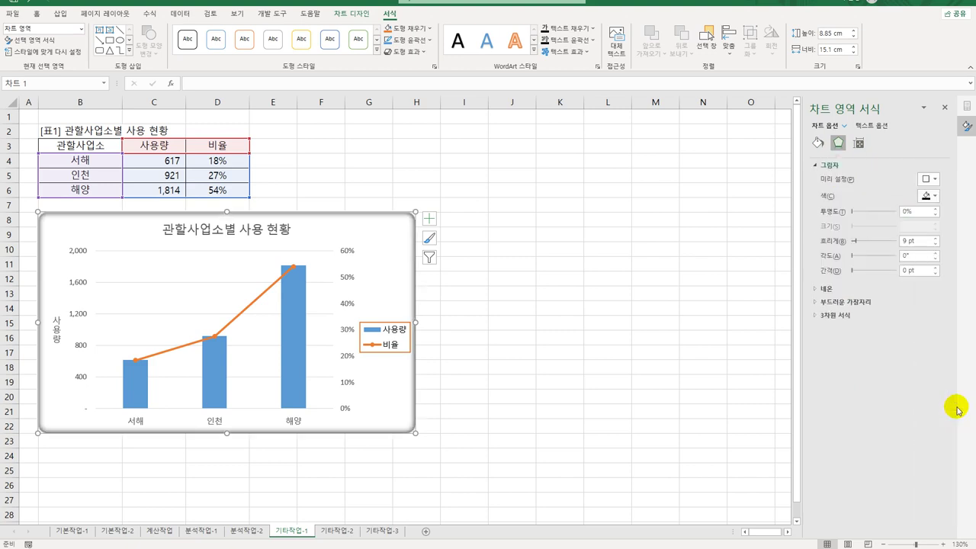
click(564, 392)
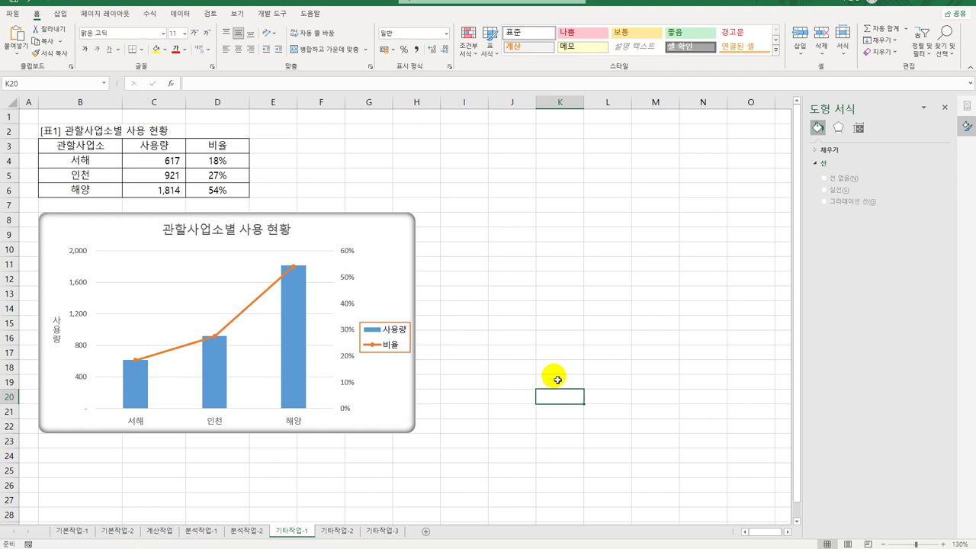
On the 기타작업-2 sheet, start recording a macro named "서식적용" in the current workbook with cell A1 selected.
click(336, 531)
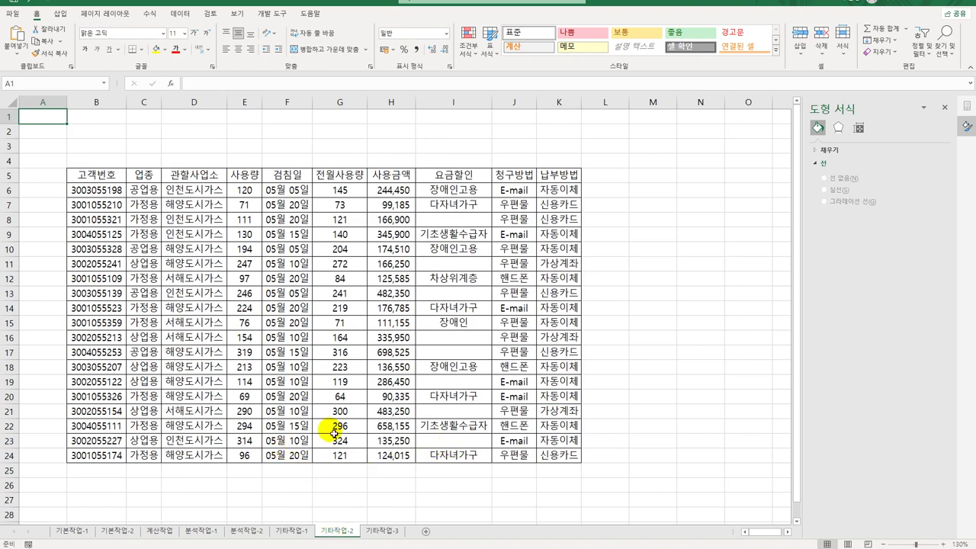
click(44, 134)
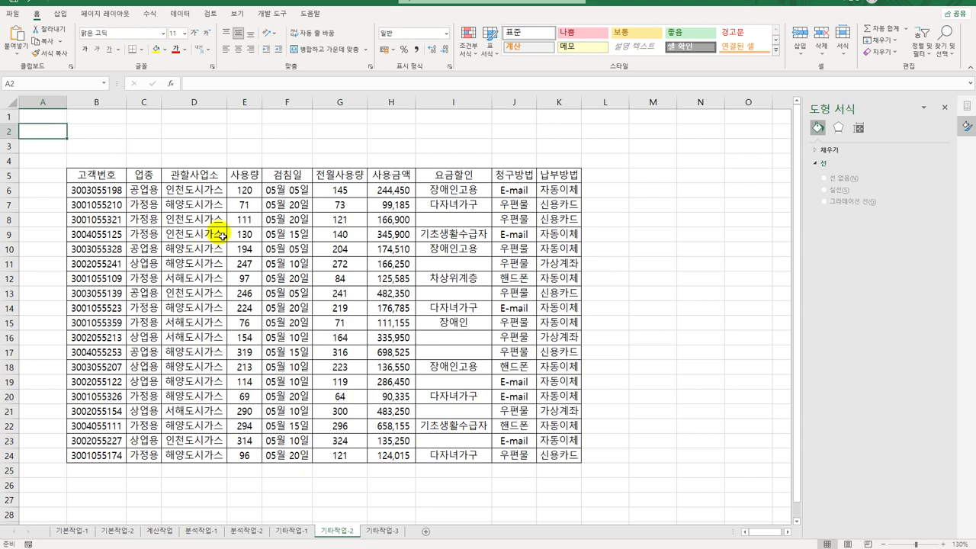
click(45, 118)
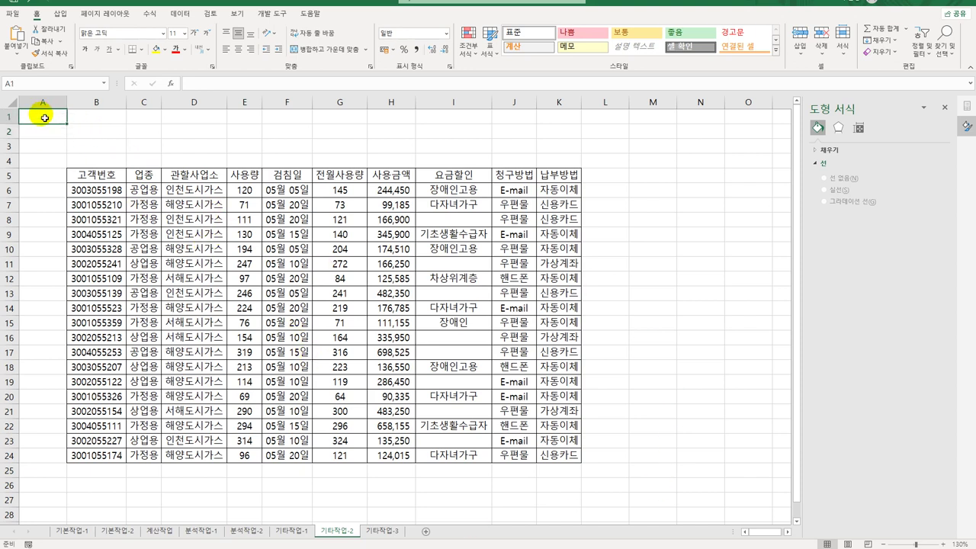
click(282, 15)
click(67, 30)
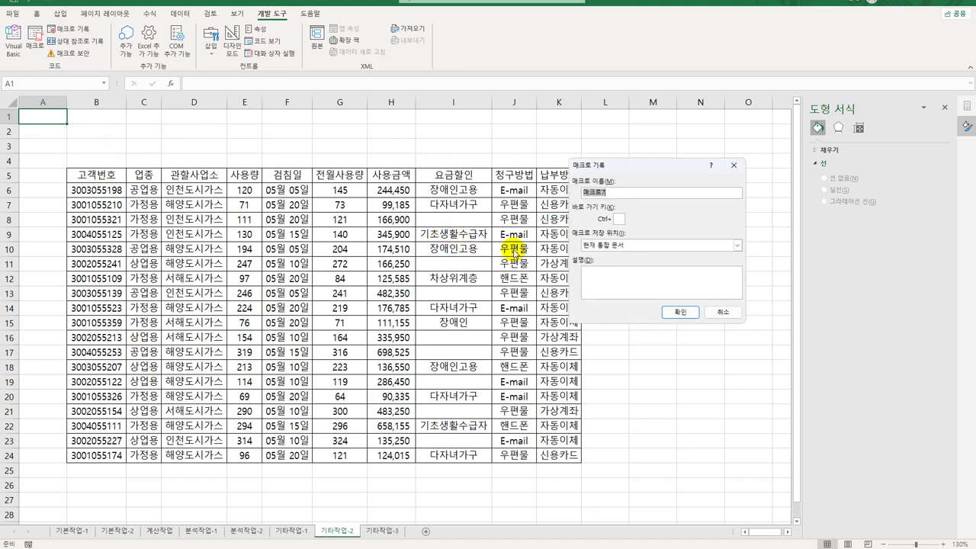
text(서식적용)
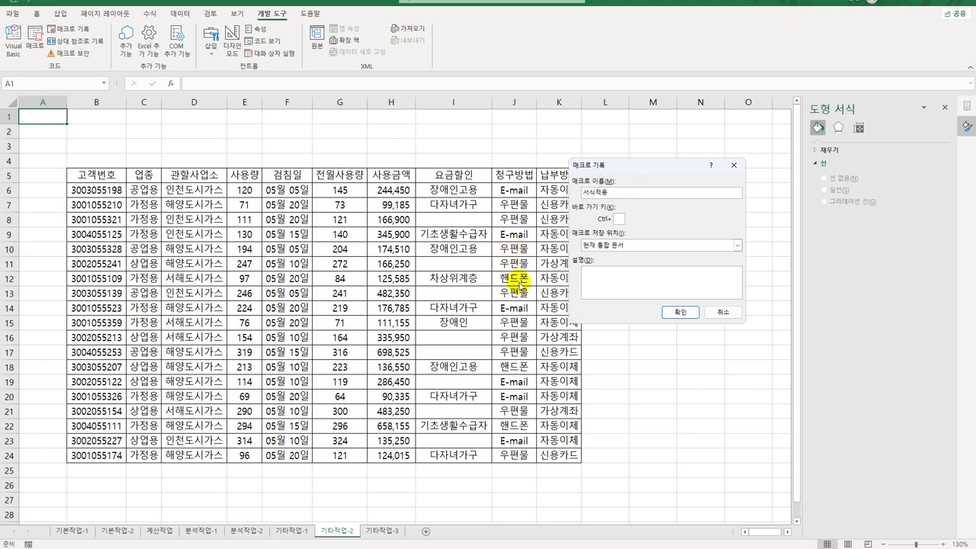
click(678, 313)
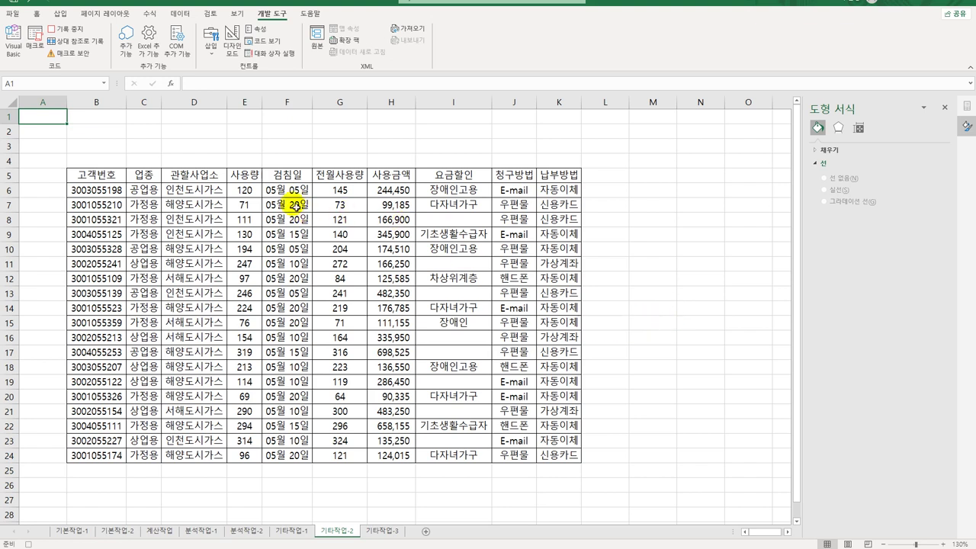
Apply the custom number format [빨강][>=200]#;[파랑][<=100]#;# to the 사용량 values in E6:E24.
drag(251, 189, 242, 456)
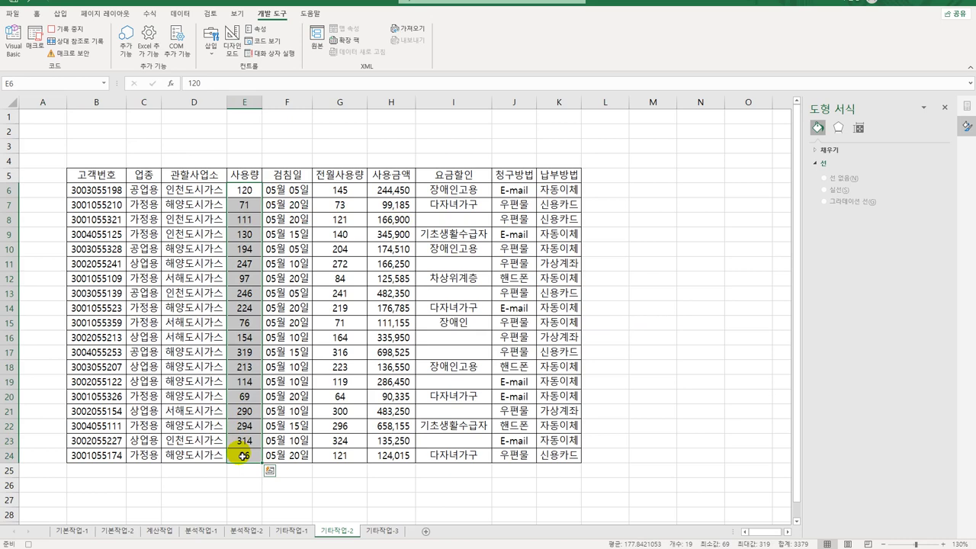
right_click(246, 190)
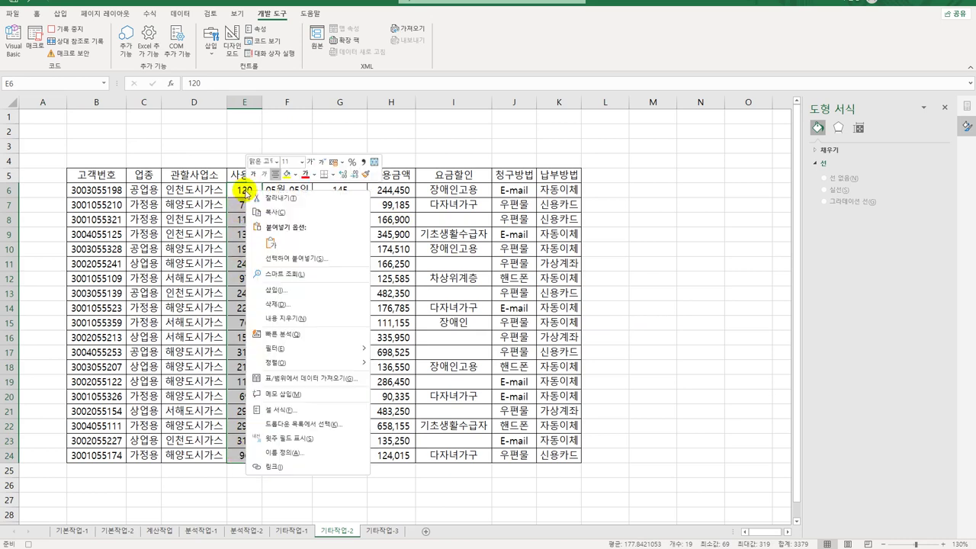
click(343, 410)
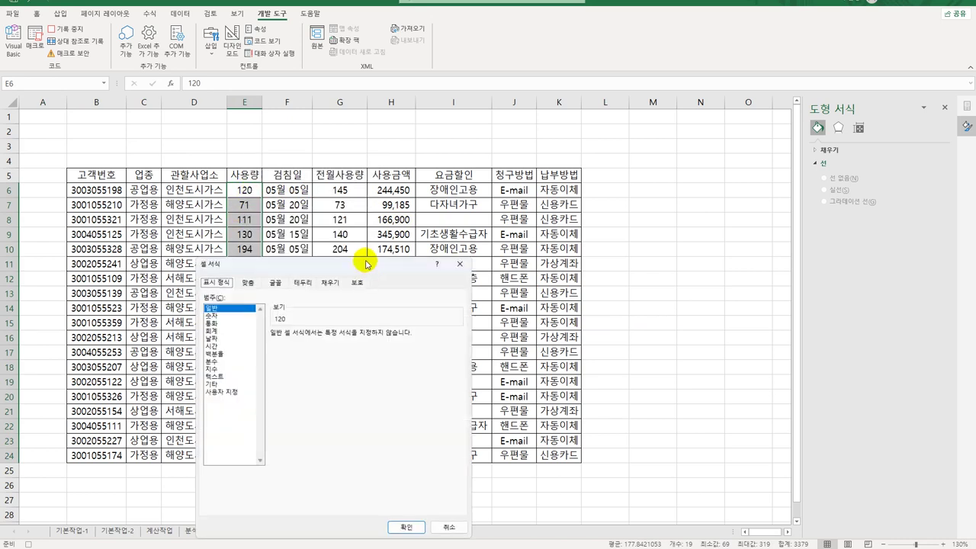
drag(364, 278, 578, 101)
click(431, 230)
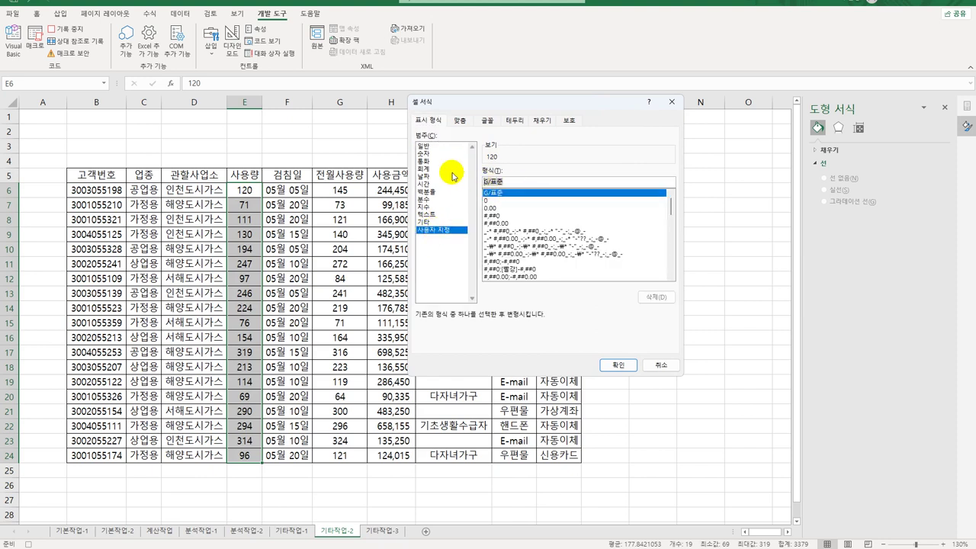
text([0)
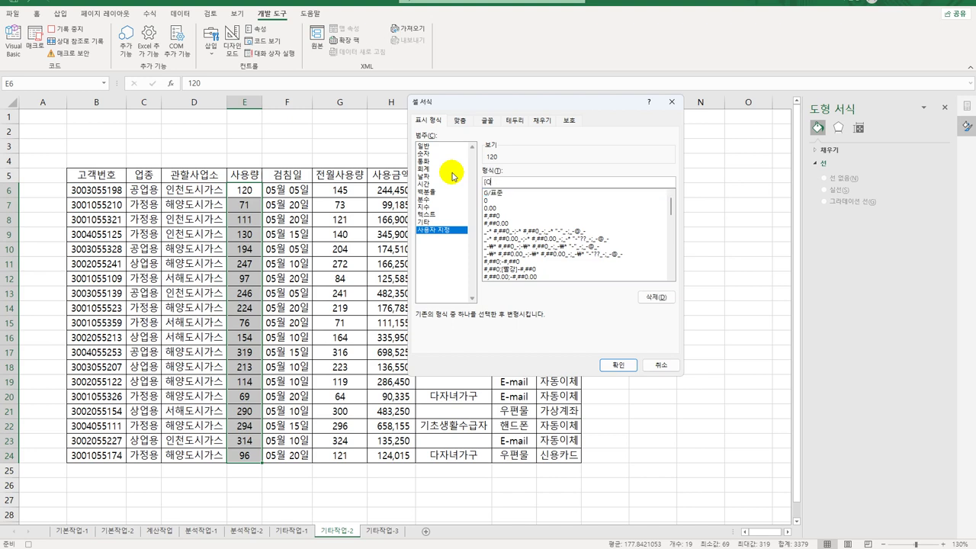
text(강][>=200])
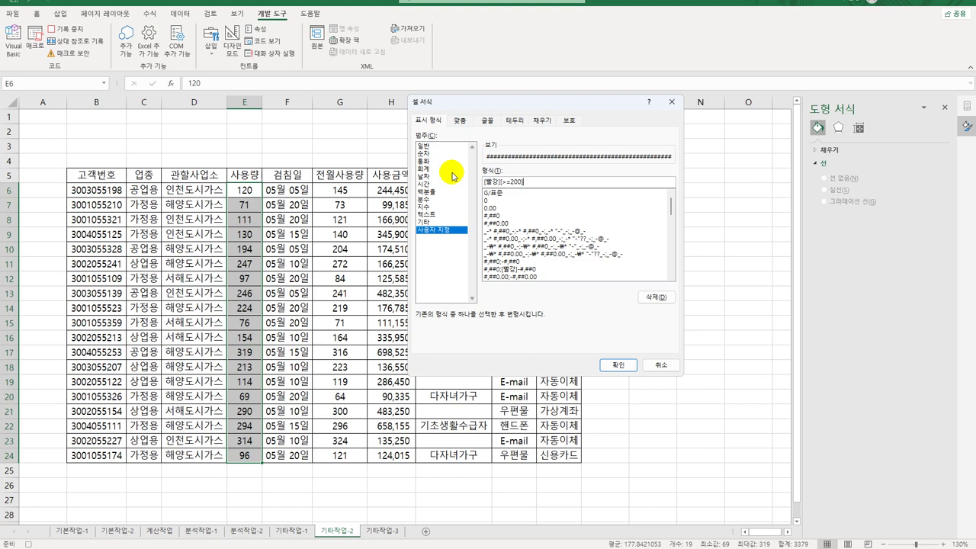
text(#;)
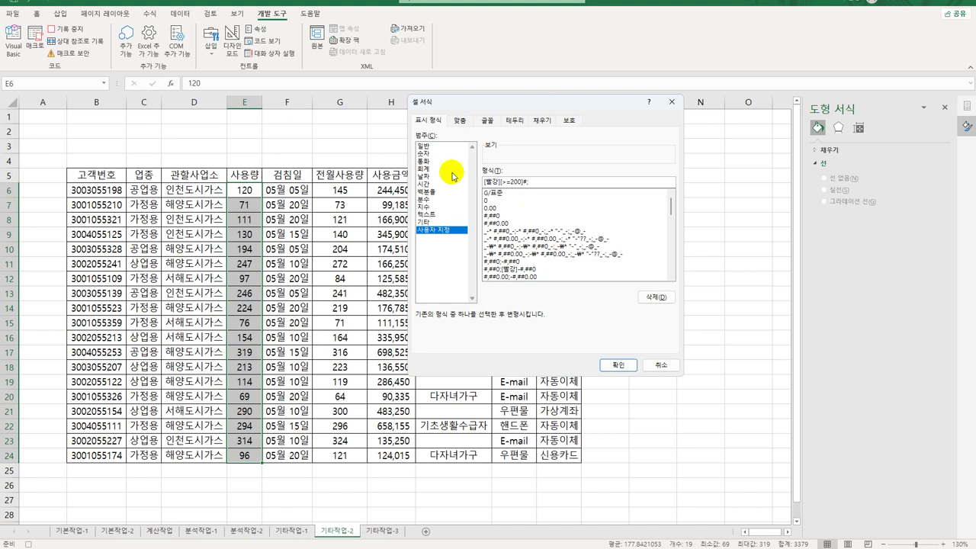
text([파랑][<=100#)
key(BackSpace)
text(])
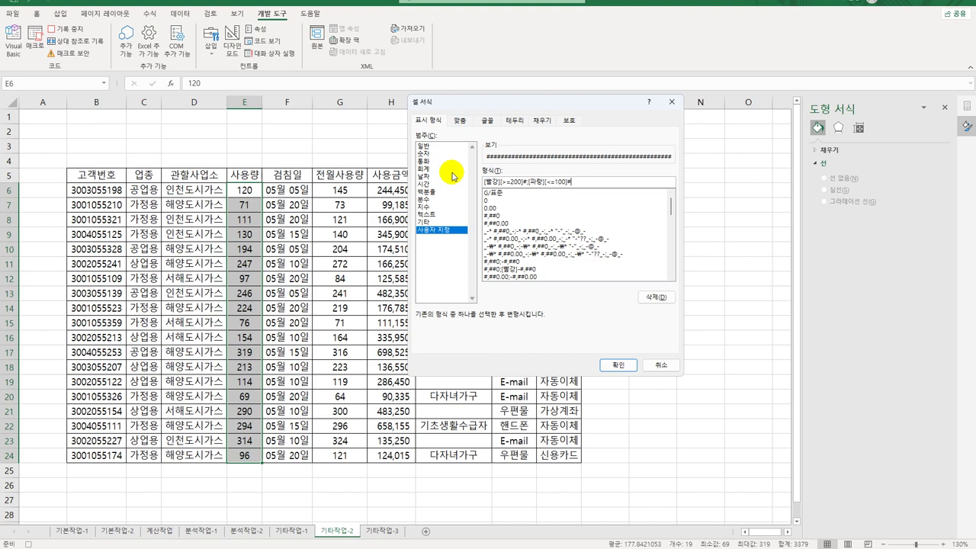
text(#;)
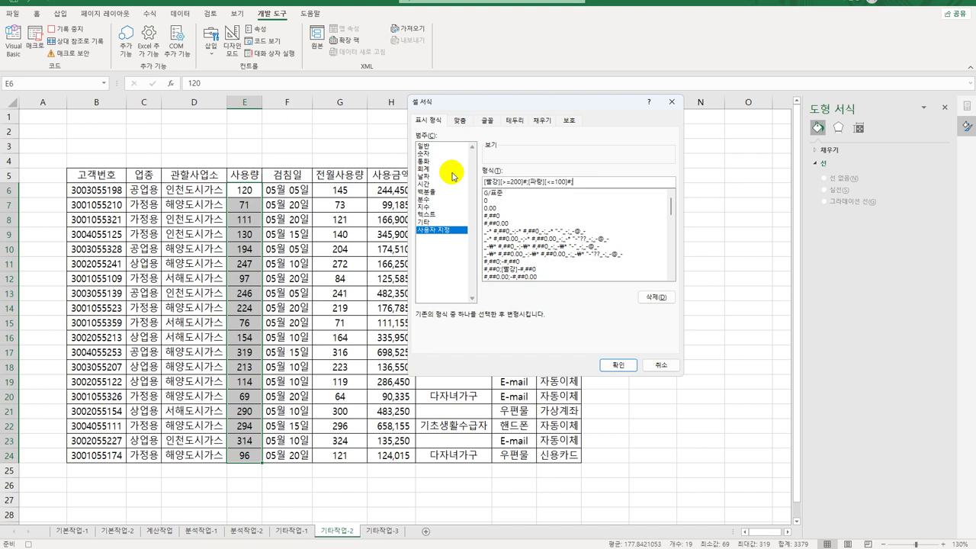
text(#)
click(618, 366)
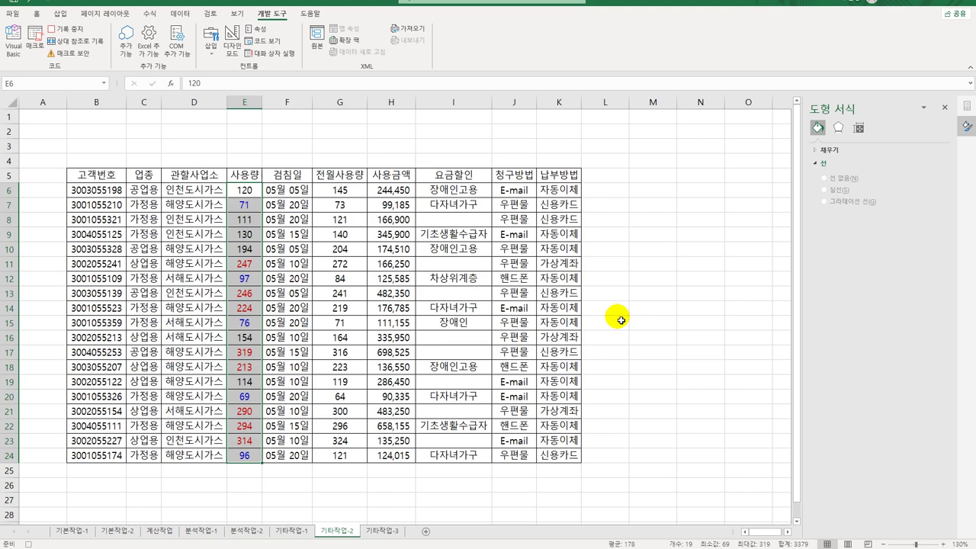
Clear the 사용량 range selection by selecting E6 and stop recording the 서식적용 macro.
click(249, 457)
click(246, 190)
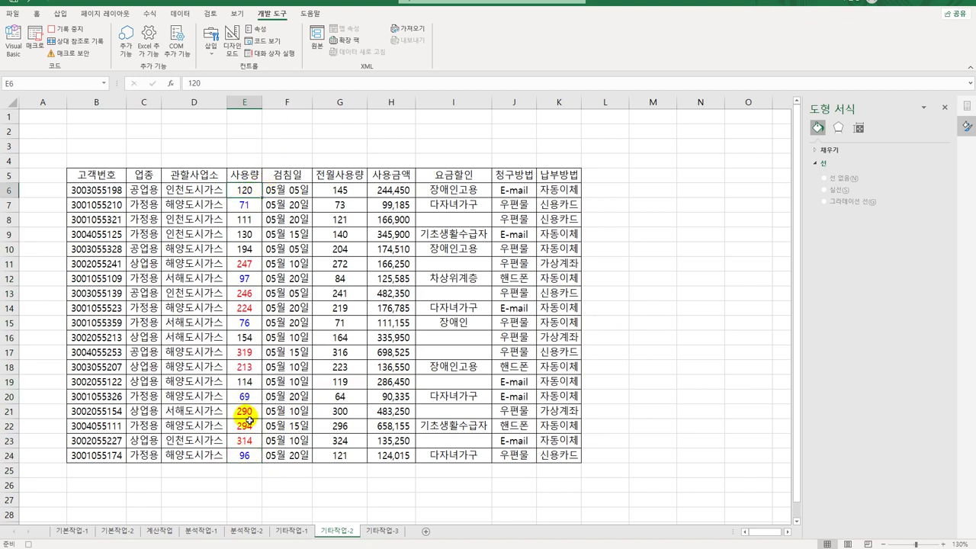
click(69, 30)
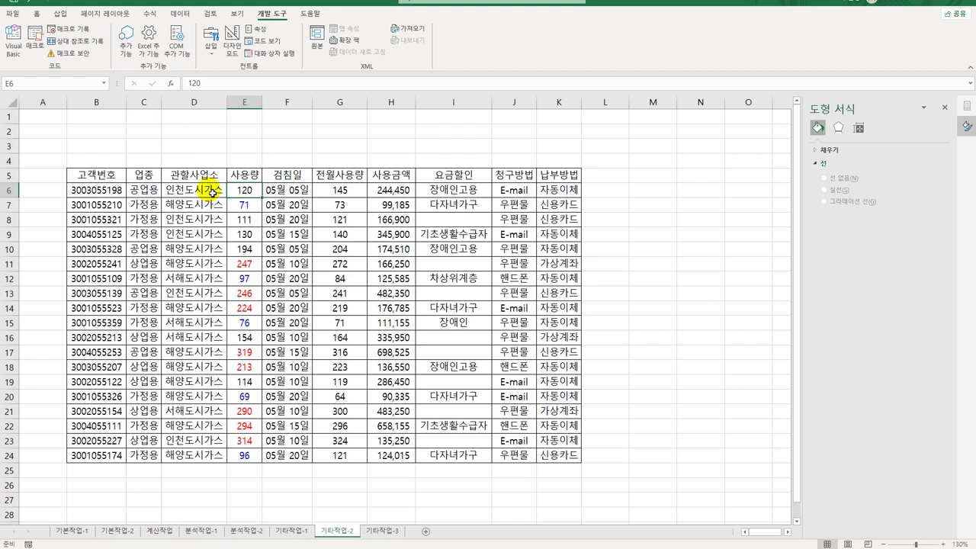
Insert a form control button over B2:D3 and assign the 서식적용 macro to it.
click(211, 48)
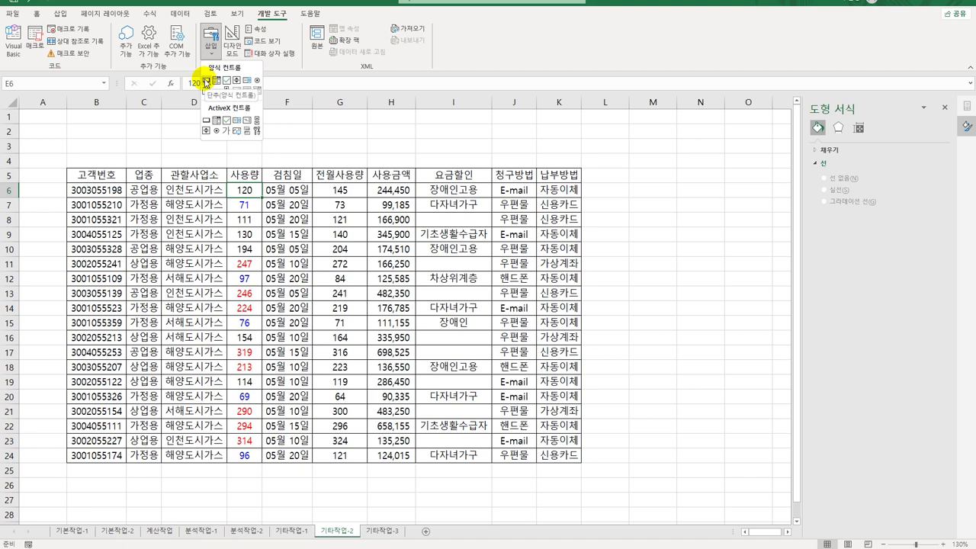
click(206, 81)
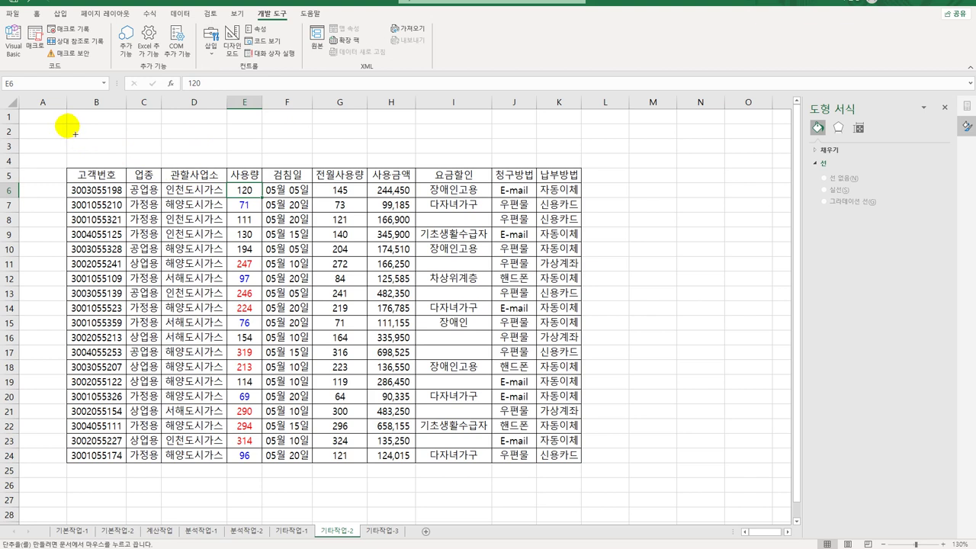
drag(68, 125, 216, 155)
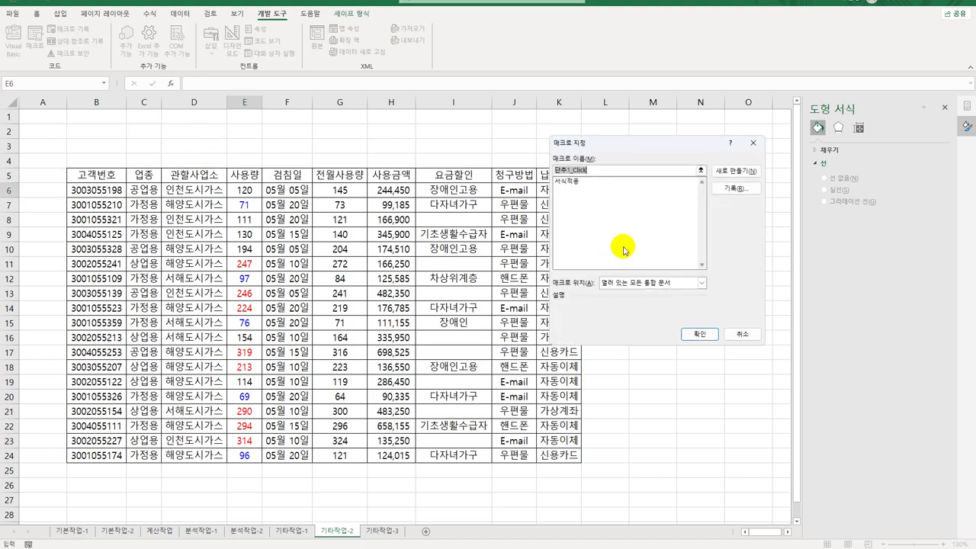
click(579, 181)
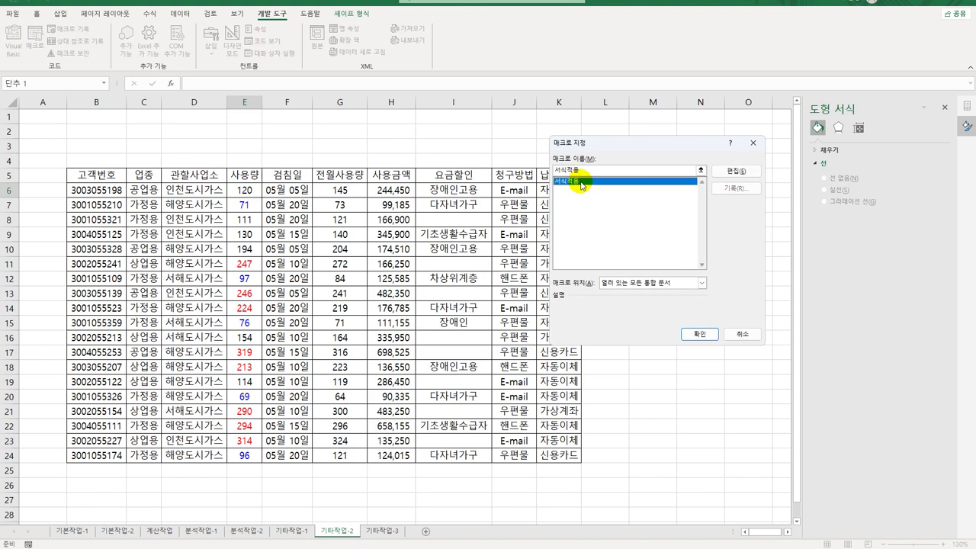
click(710, 333)
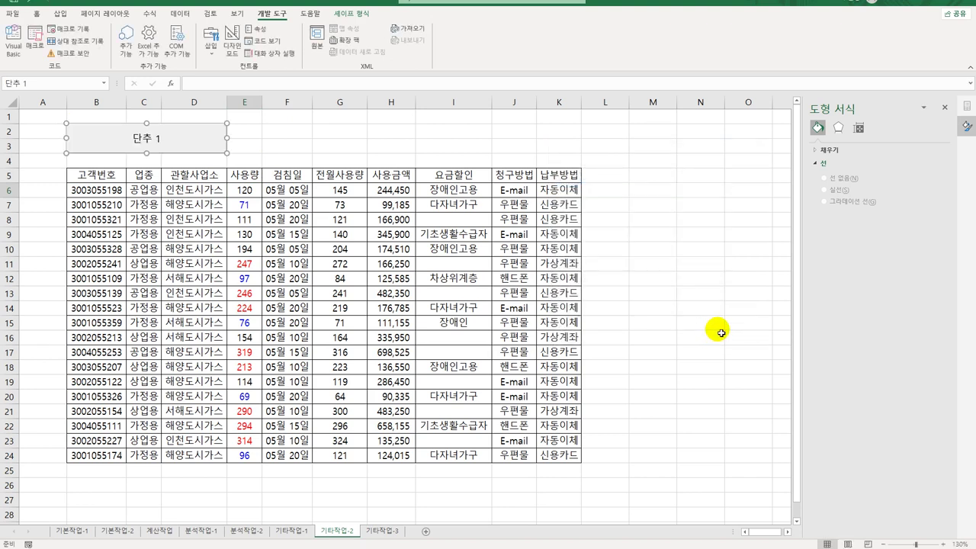
Label the new macro button over B2:D3 "서식적용".
text(서식적용)
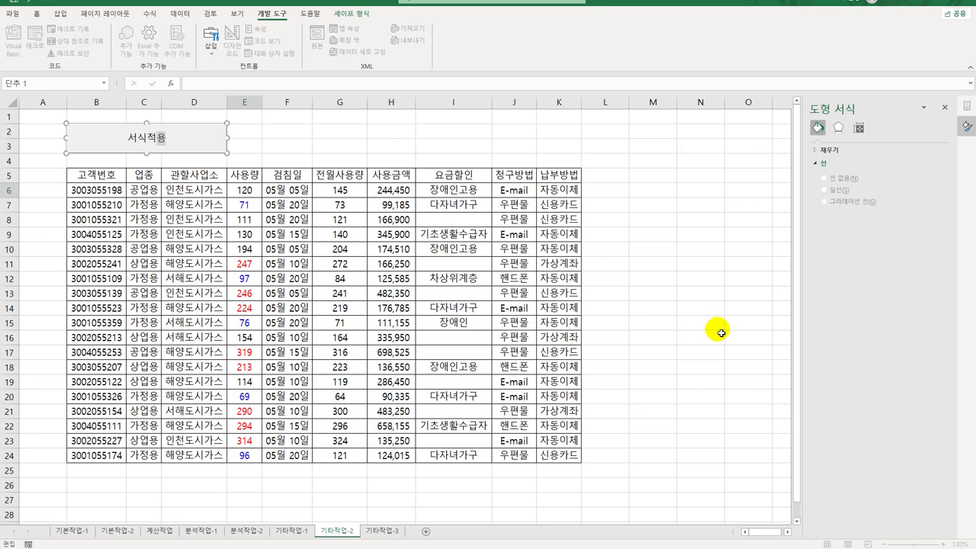
click(359, 160)
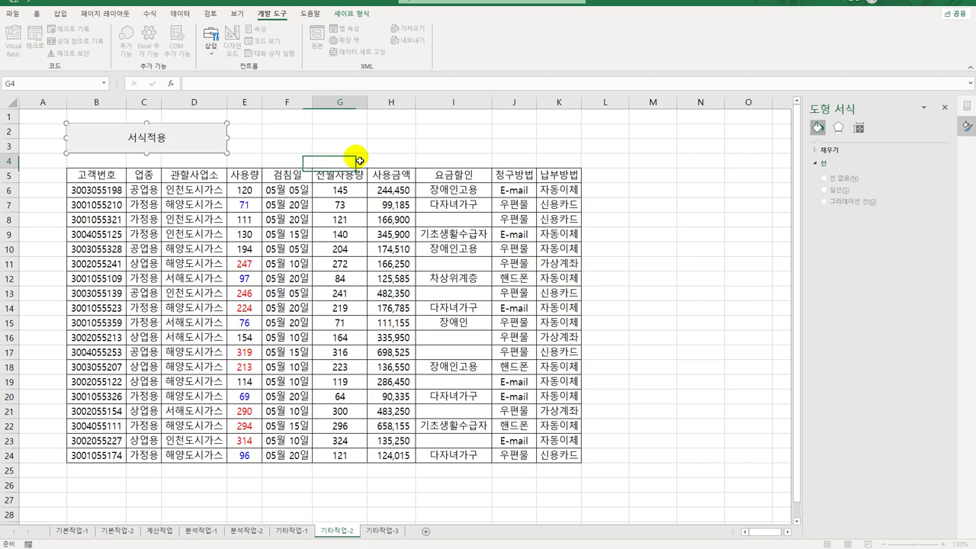
right_click(196, 140)
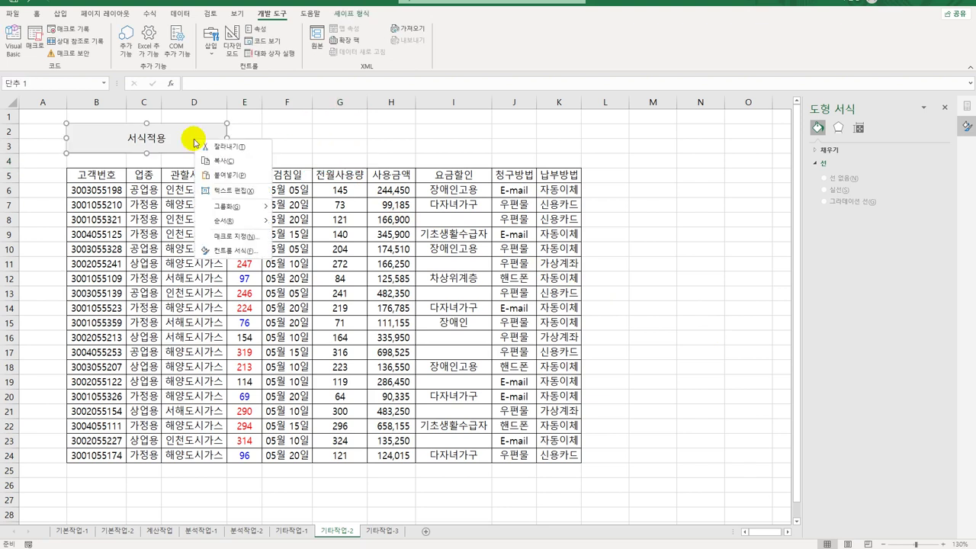
click(221, 191)
click(681, 427)
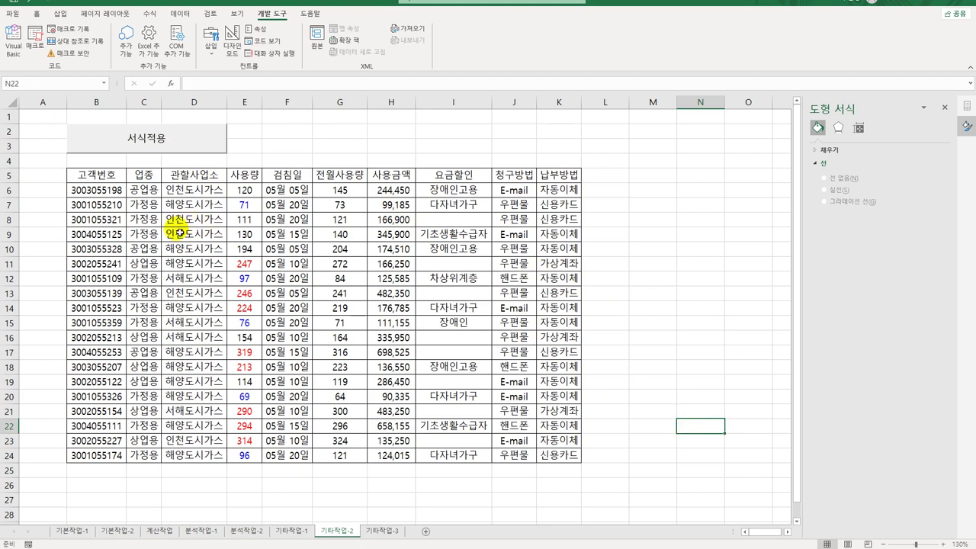
Select empty cell N6 and start recording a macro named "그래프보기" in the current workbook.
click(392, 222)
click(688, 191)
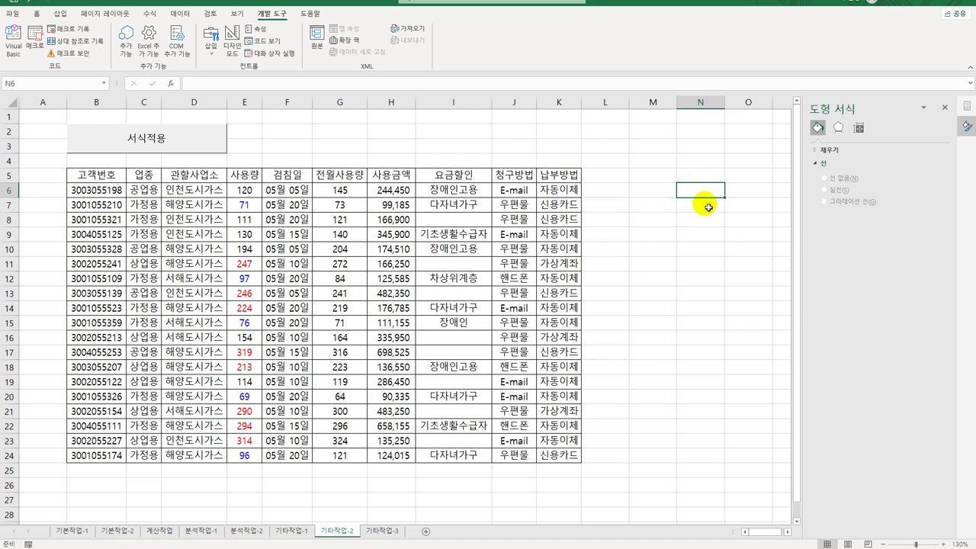
click(76, 28)
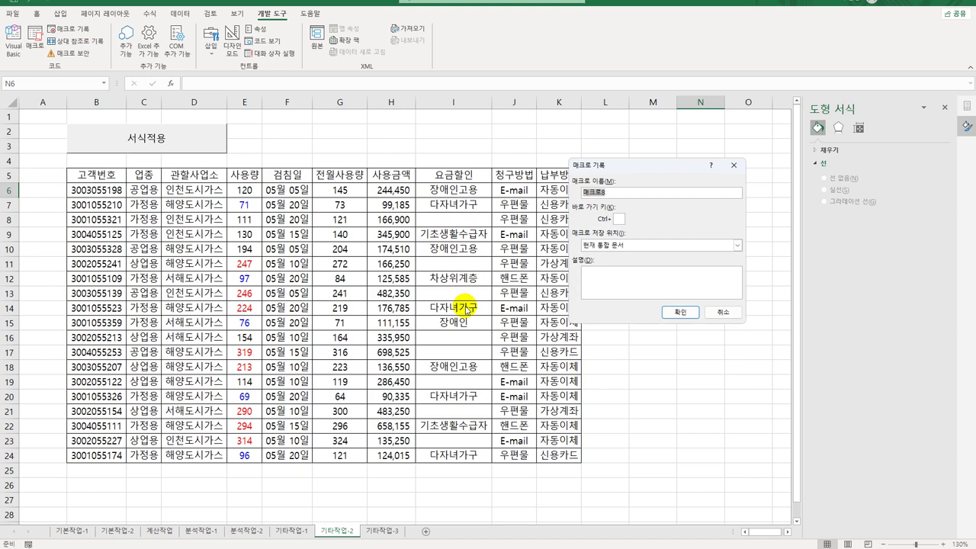
text(그래프보기)
key(Return)
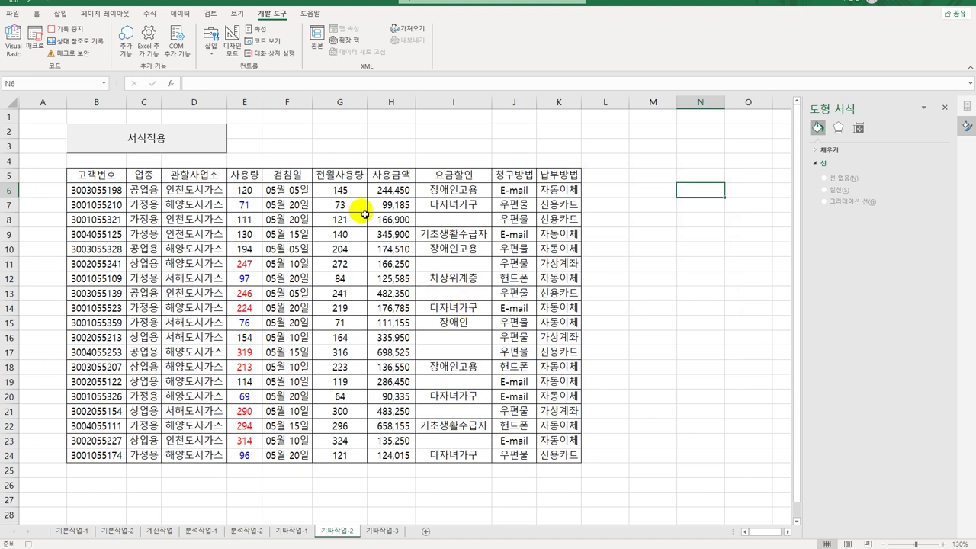
Start a new conditional formatting rule for the 사용금액 values in H6:H24 using the data bar (데이터 막대) style.
drag(397, 191, 398, 463)
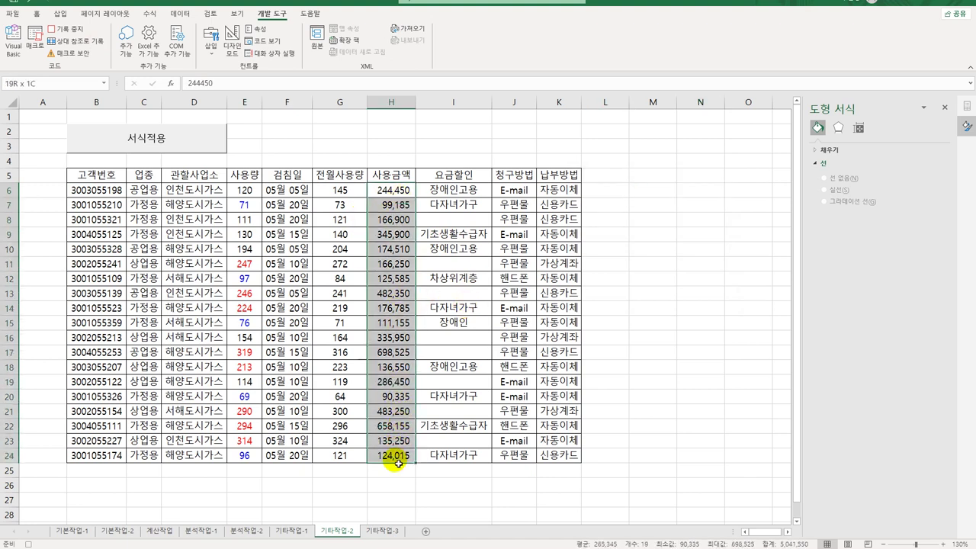
click(36, 14)
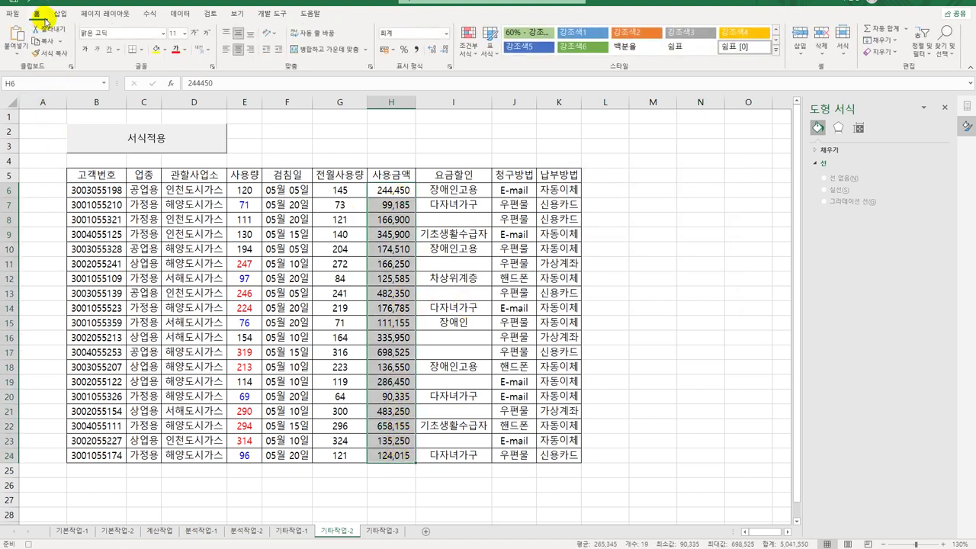
click(462, 54)
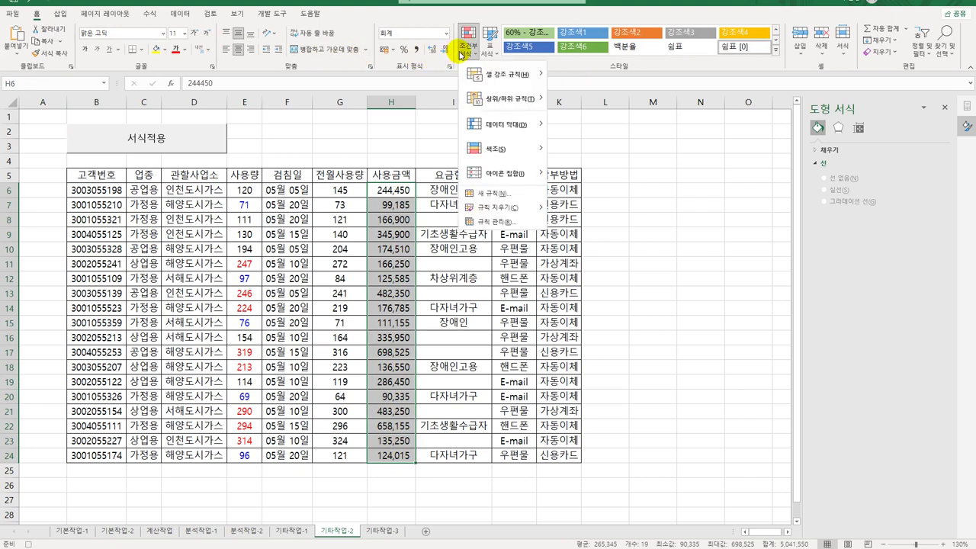
click(499, 195)
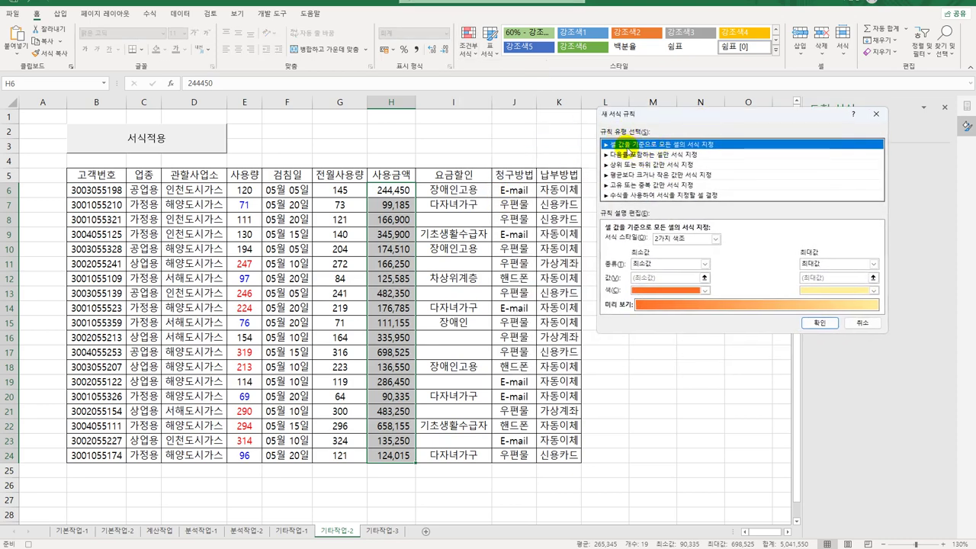
click(717, 239)
click(686, 269)
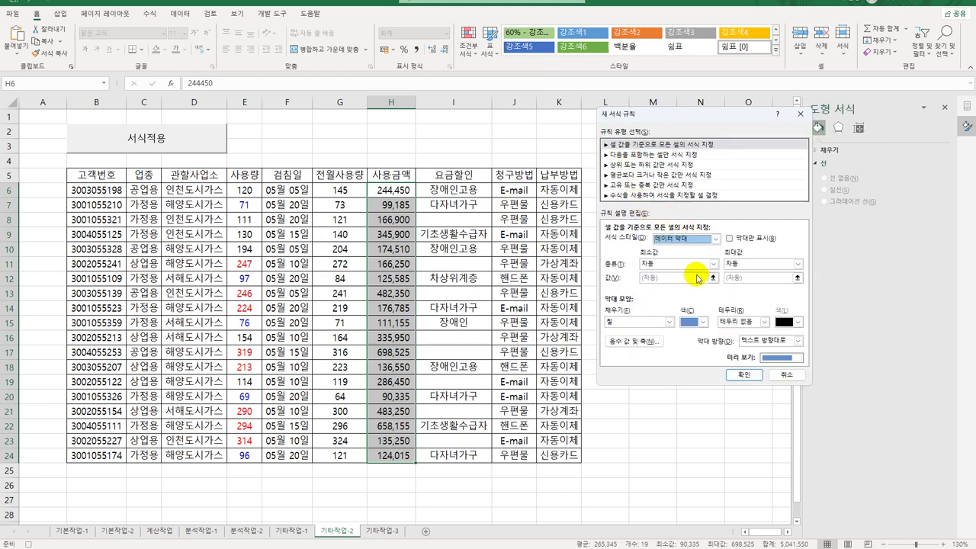
Set the data bar's minimum to percentile (백분위수) 20 and its maximum to percentile 80.
click(712, 265)
click(684, 312)
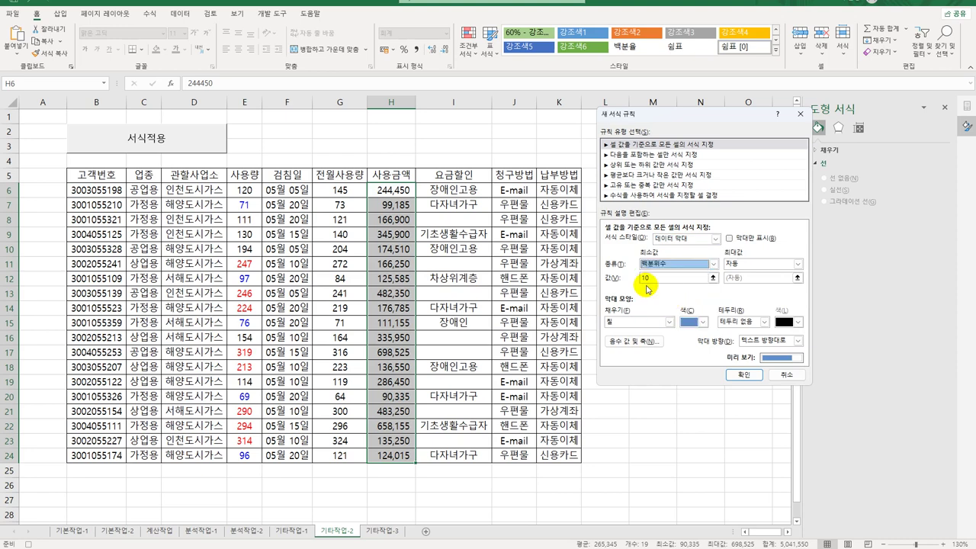
text(20)
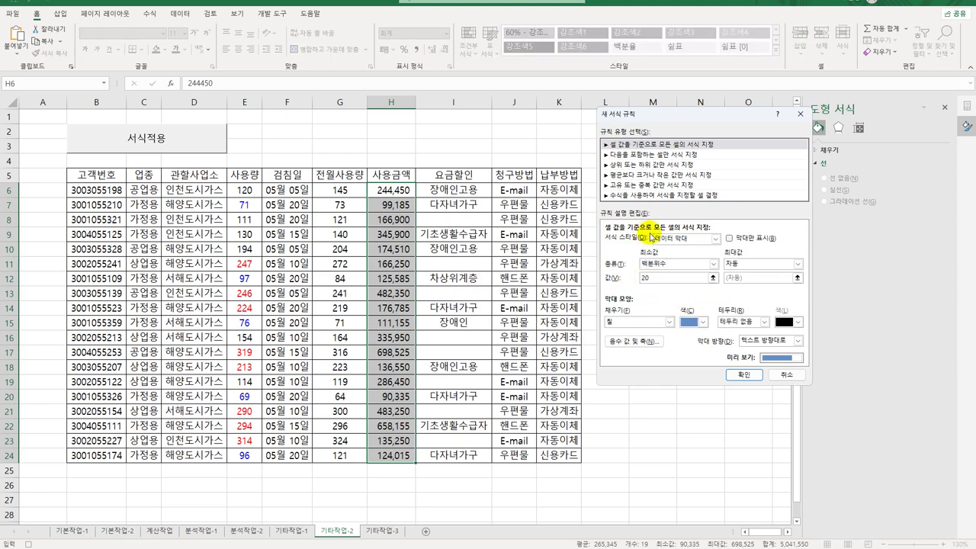
click(753, 264)
click(738, 312)
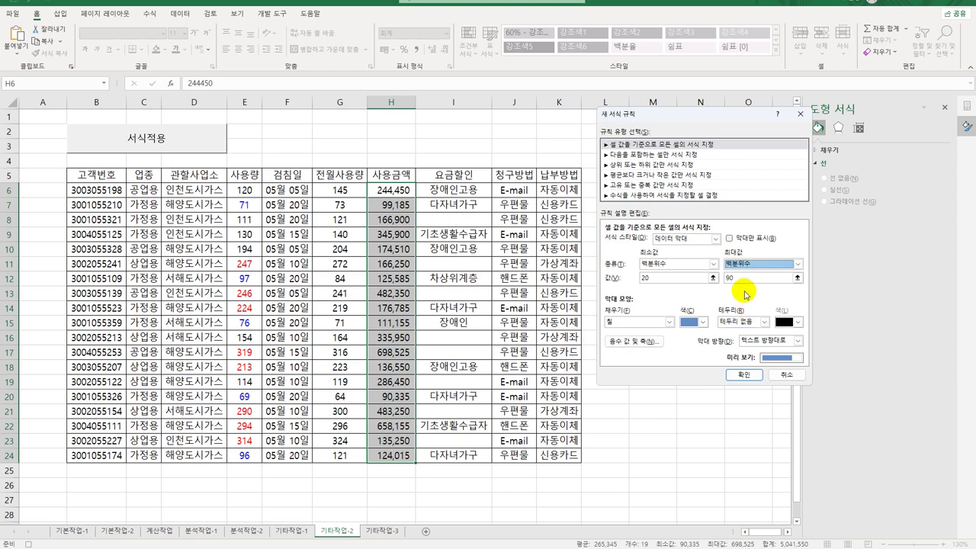
text(80)
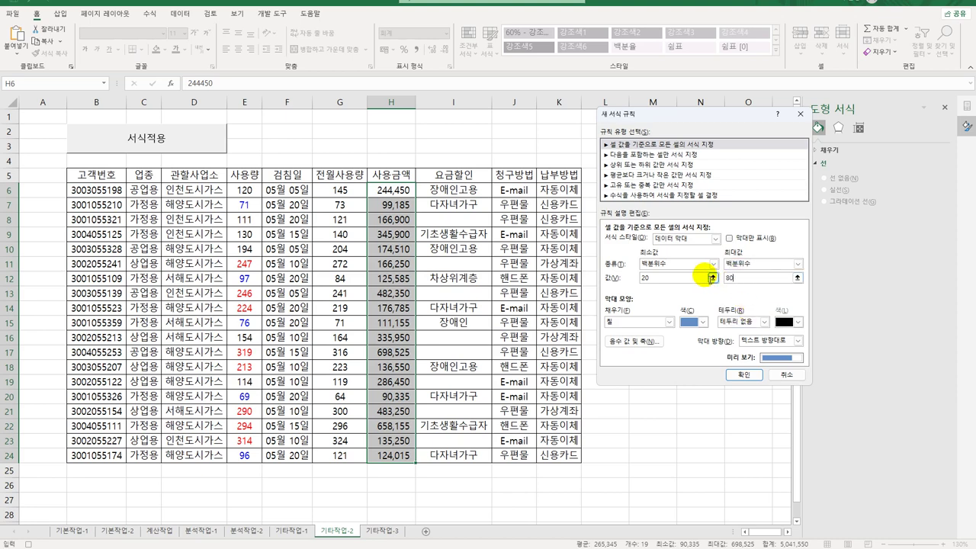
Give the data bars a yellow gradient fill (그라데이션 채우기) and apply the rule.
click(669, 322)
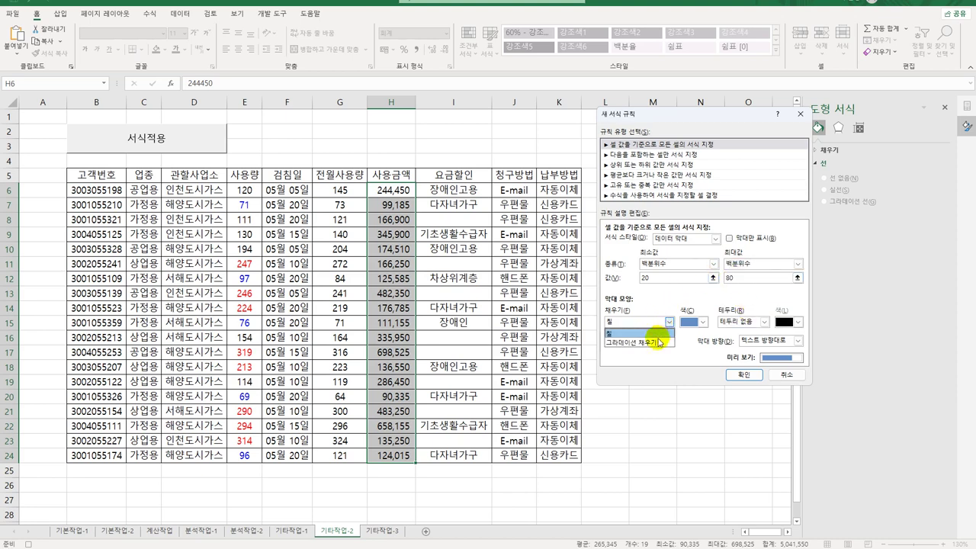
click(661, 343)
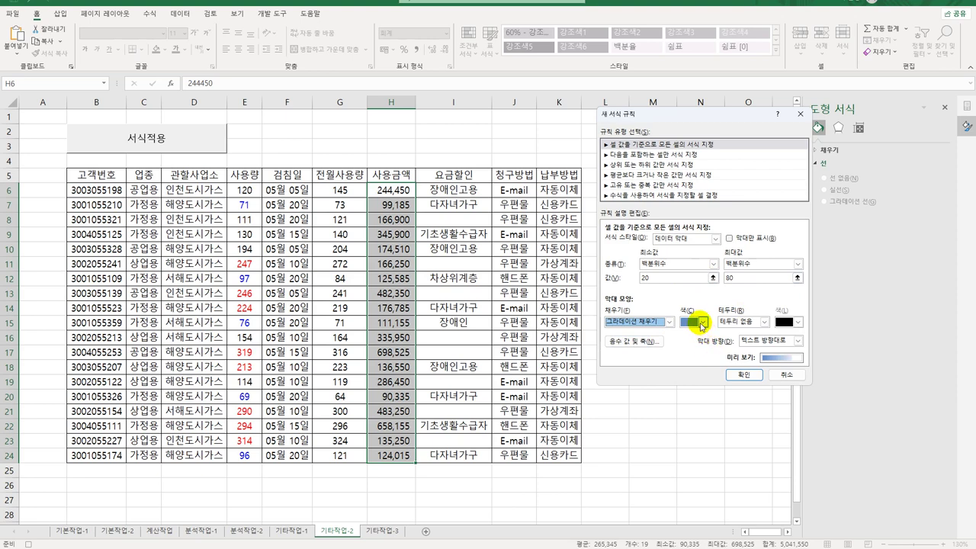
click(702, 323)
click(711, 417)
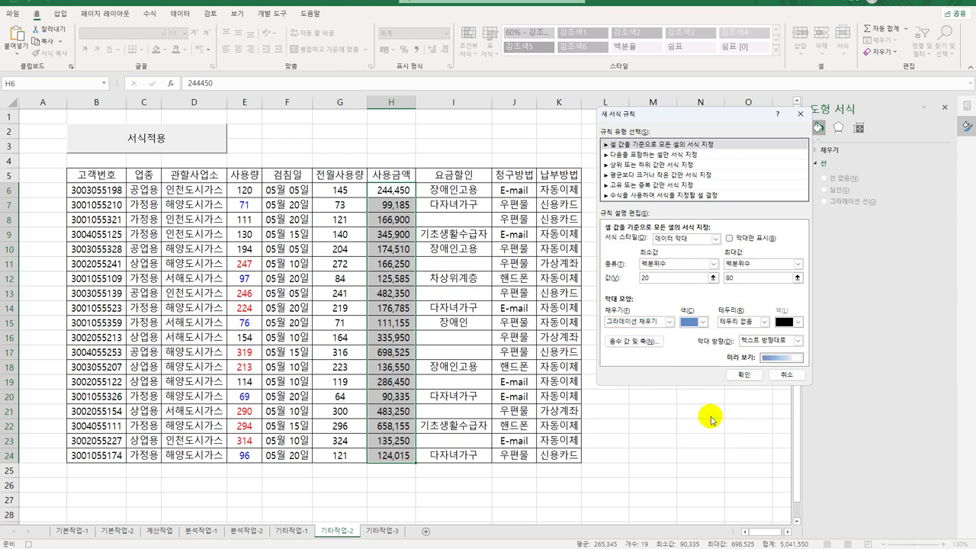
click(743, 374)
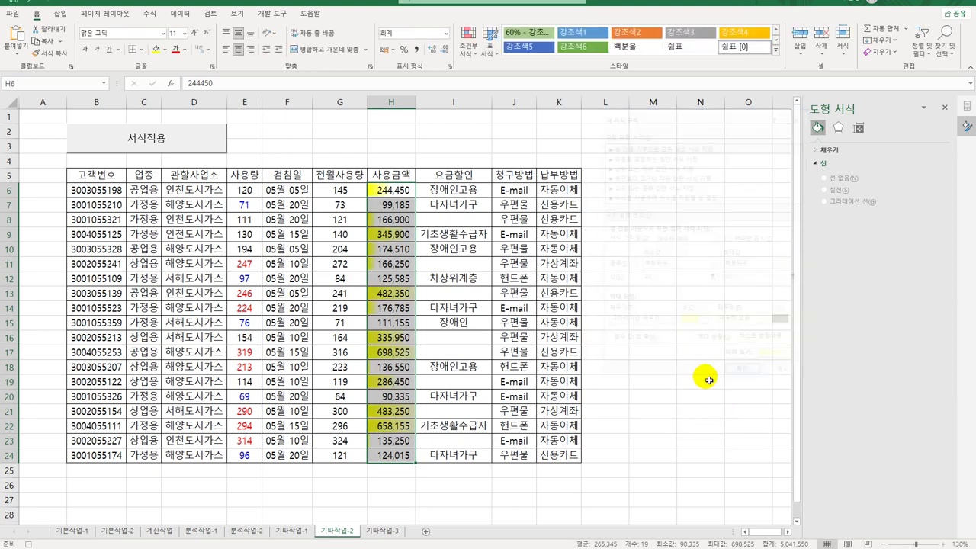
Clear the 사용금액 range selection by selecting H24 and stop recording the 그래프보기 macro.
click(393, 456)
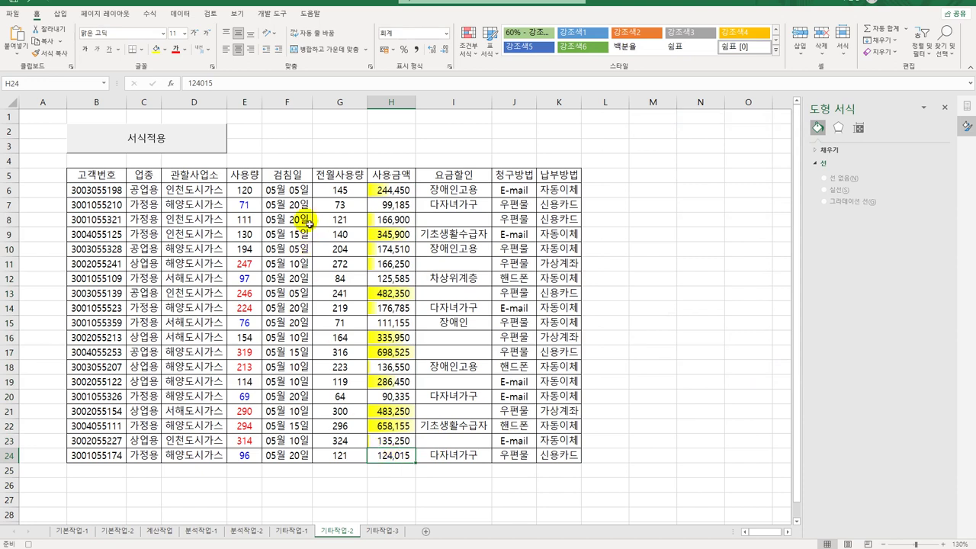
click(263, 14)
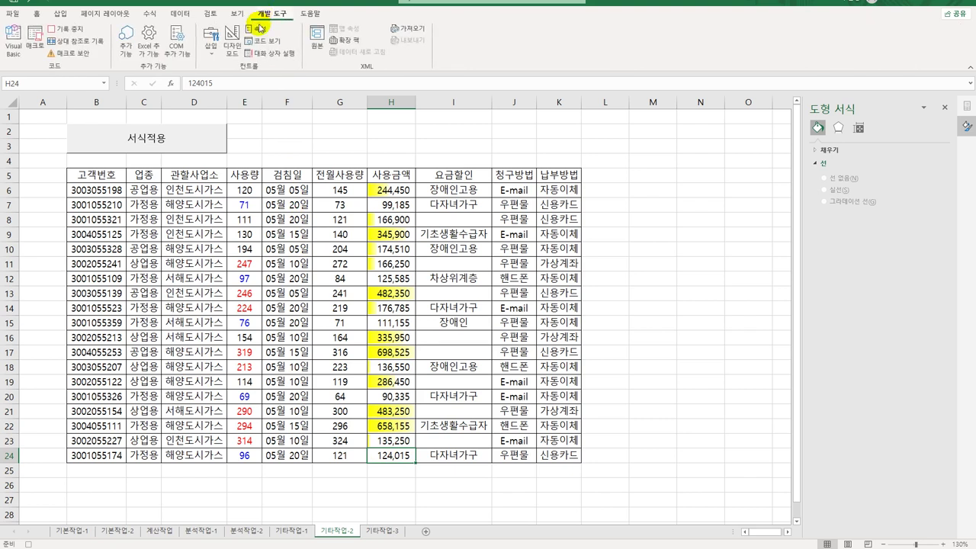
click(65, 28)
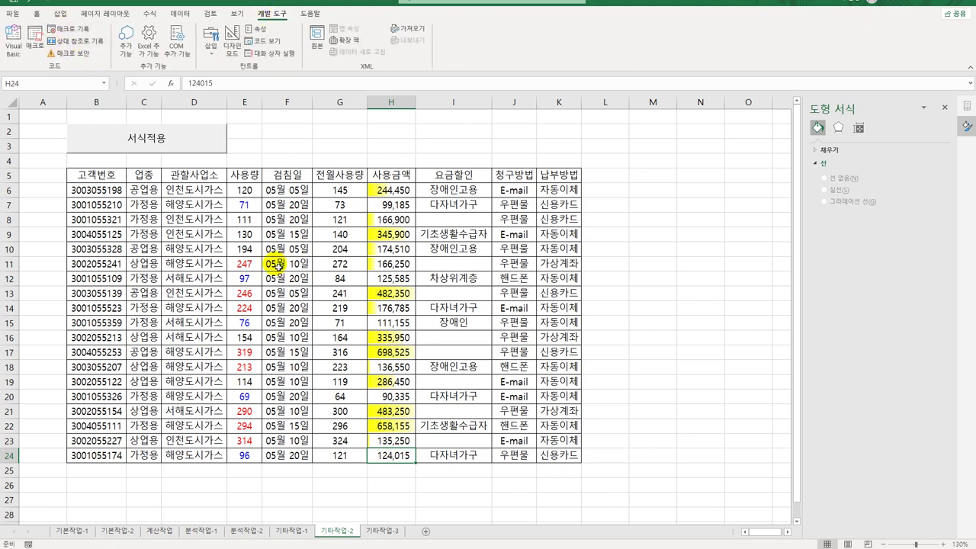
Insert a form control button over F2:H3 and assign the 그래프보기 macro to it.
click(211, 50)
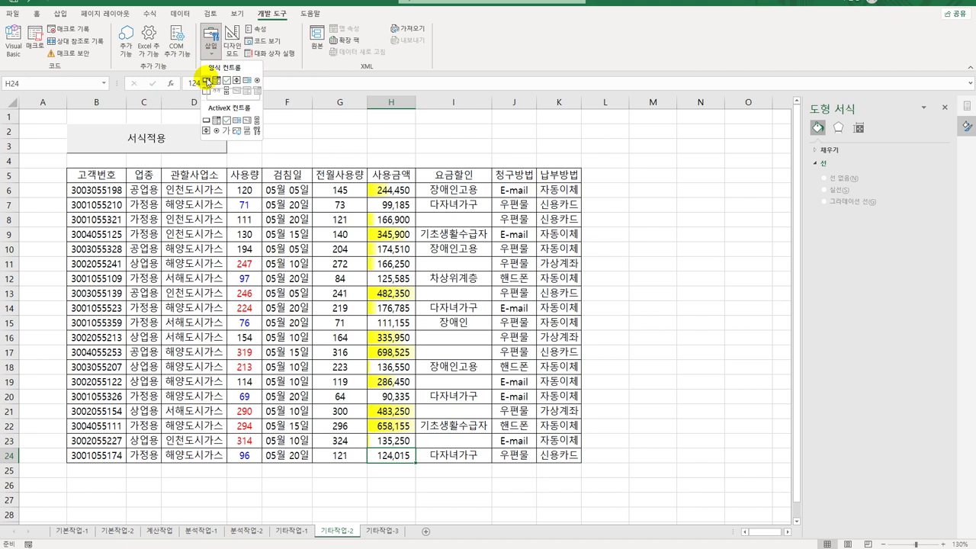
click(207, 79)
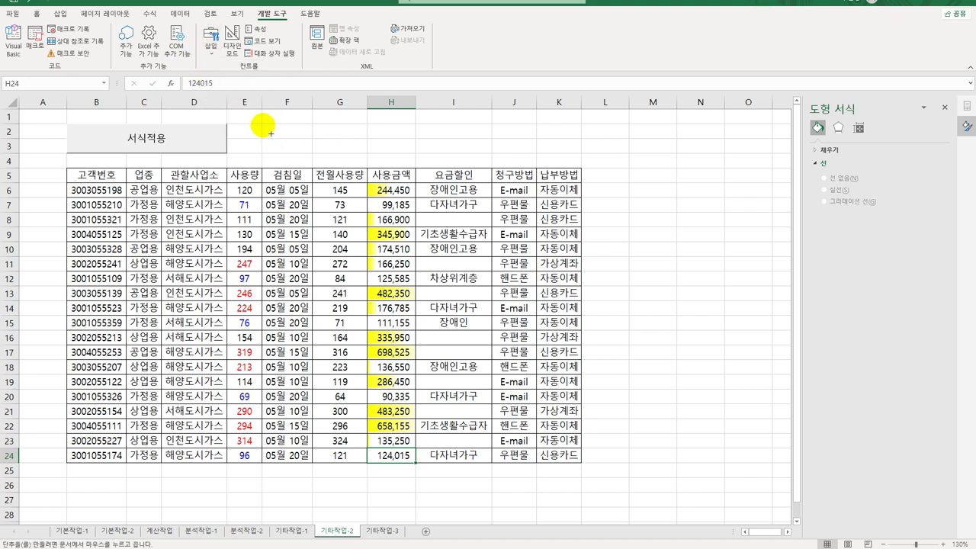
drag(271, 132, 405, 150)
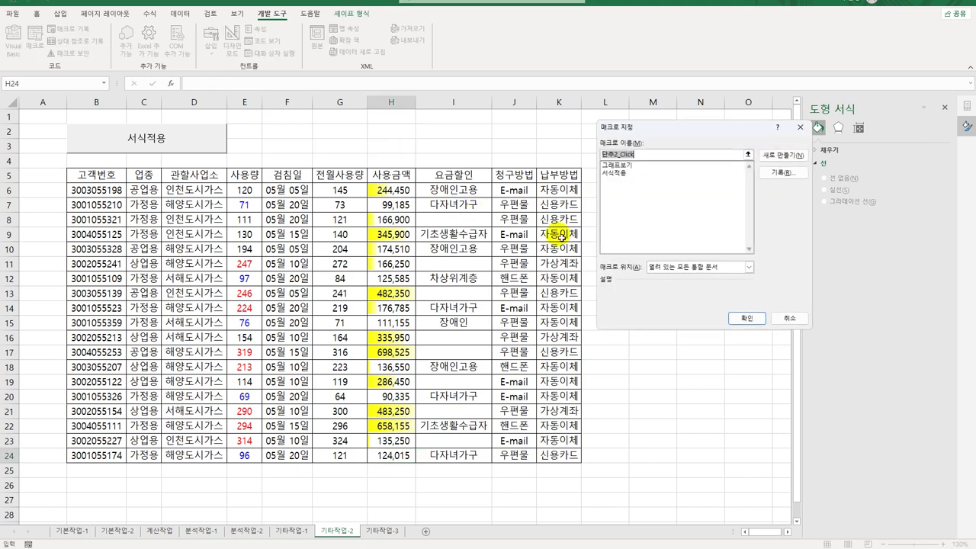
click(616, 164)
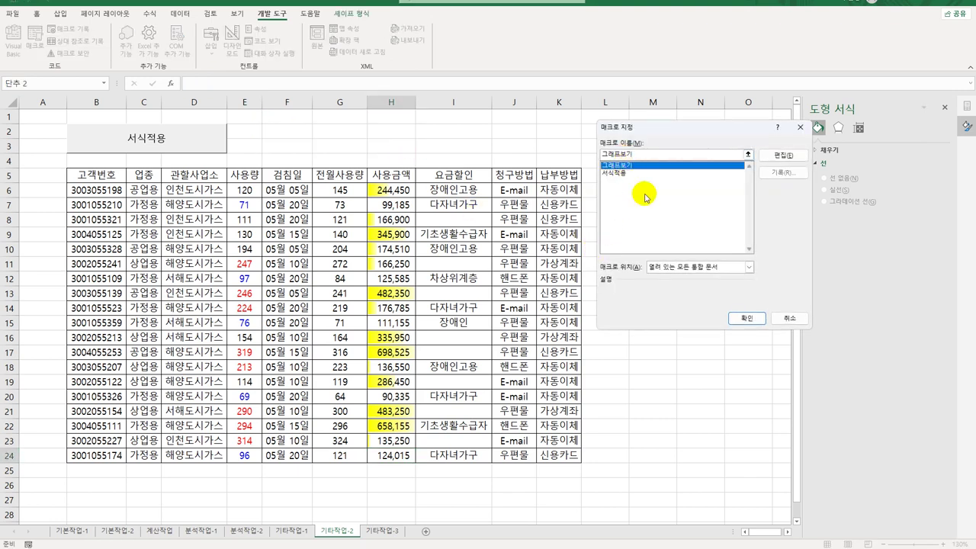
click(747, 319)
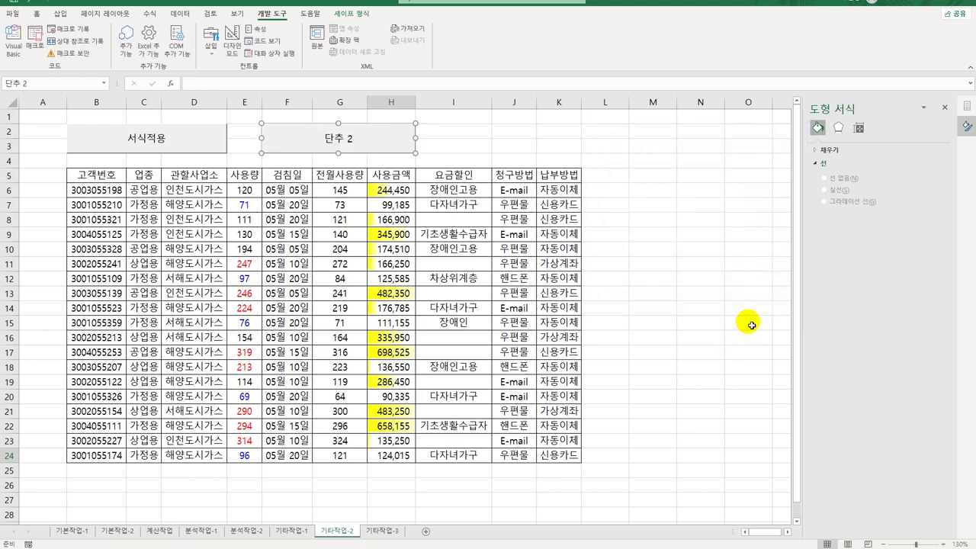
Label the new form button over F2:H3 그래프보기 and close the shape formatting pane.
text(그래프)
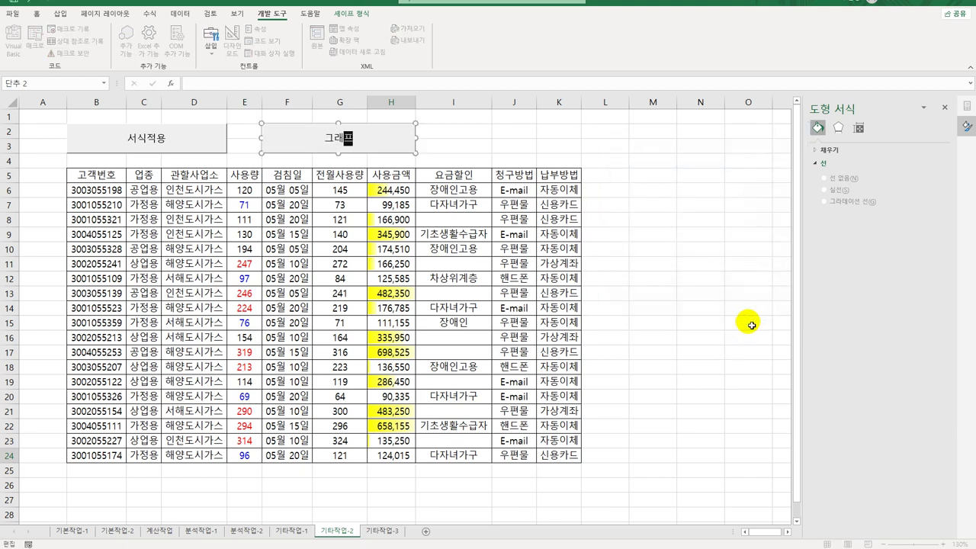
text(보기)
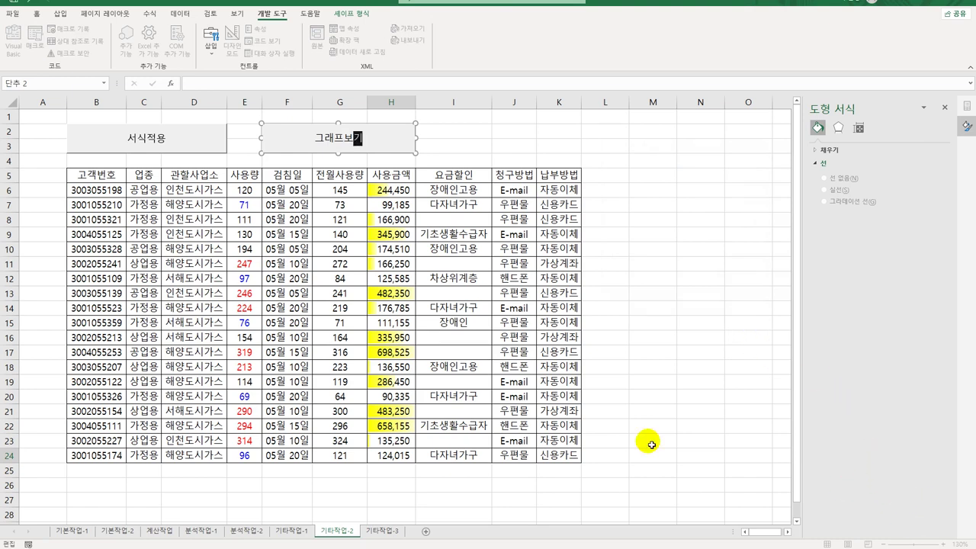
click(686, 361)
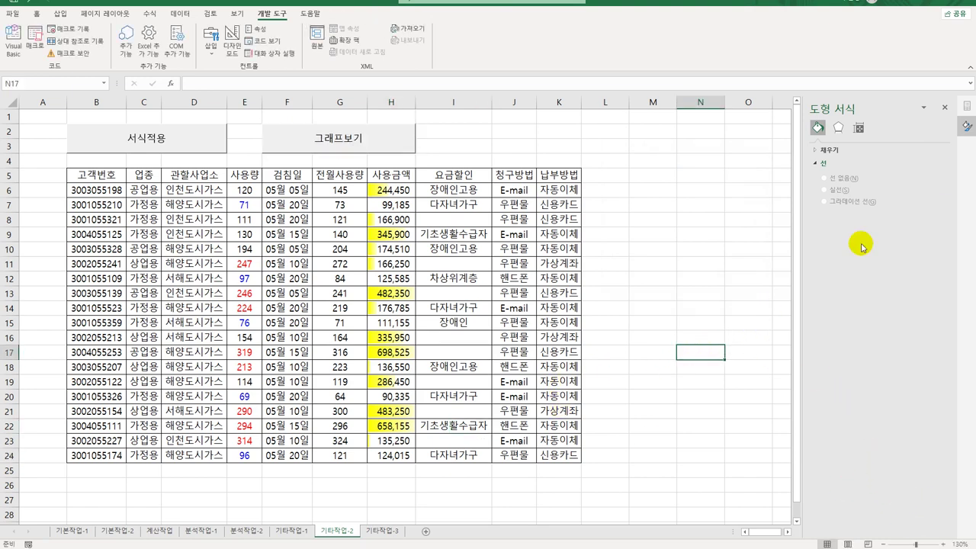
click(945, 109)
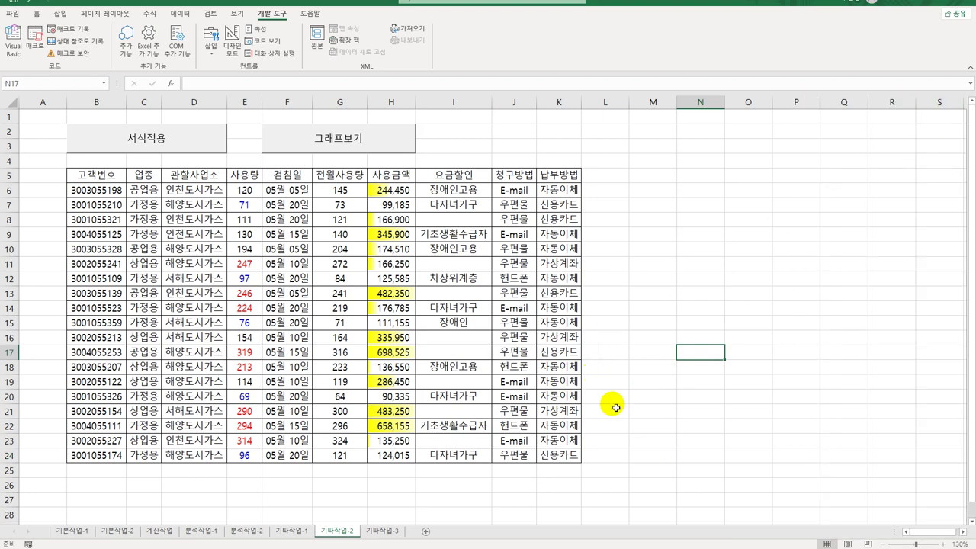
click(656, 399)
Turn on design mode in the 기타작업-3 sheet and open the 등록 command button's click event procedure.
click(383, 531)
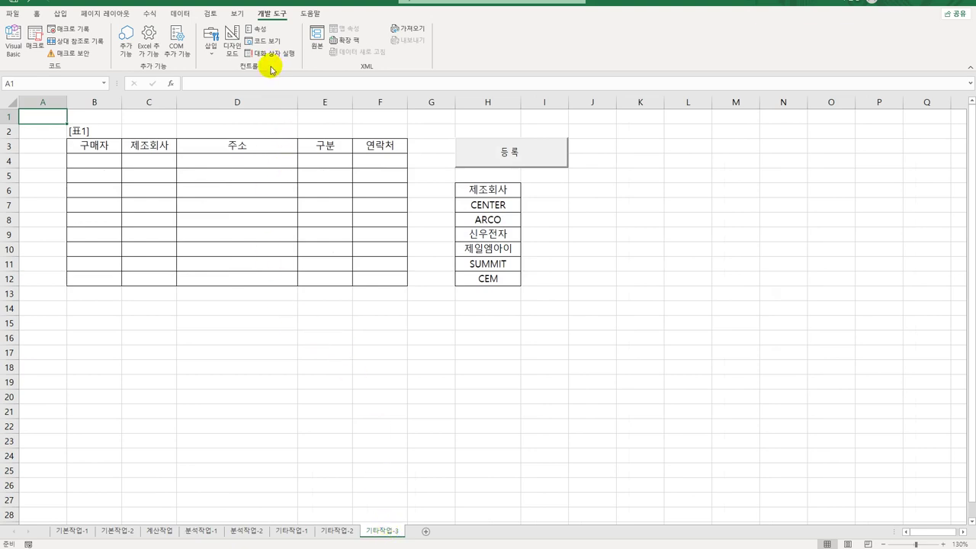
click(232, 48)
click(517, 160)
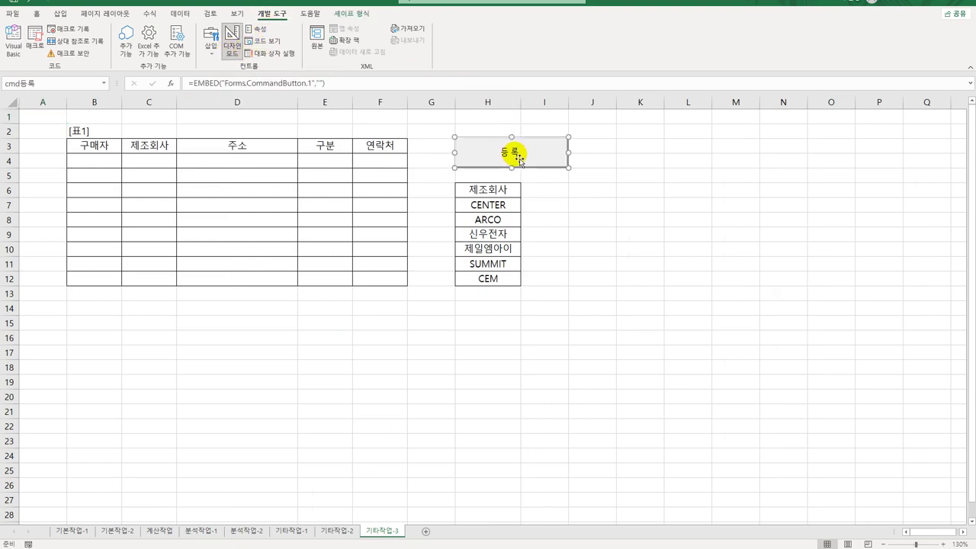
double_click(517, 158)
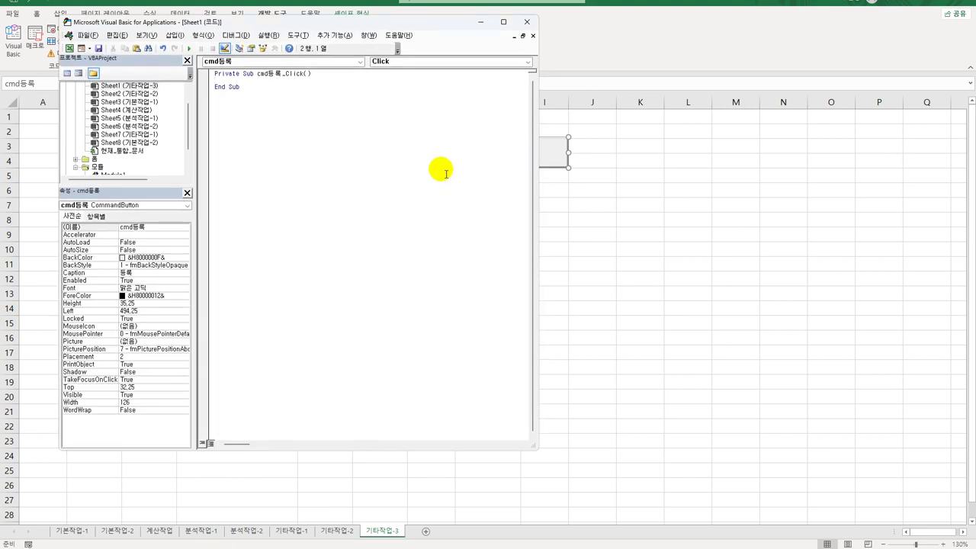
Add the statement 가스누출.Show to the cmd등록_Click procedure.
key(Tab)
text(가스누출.)
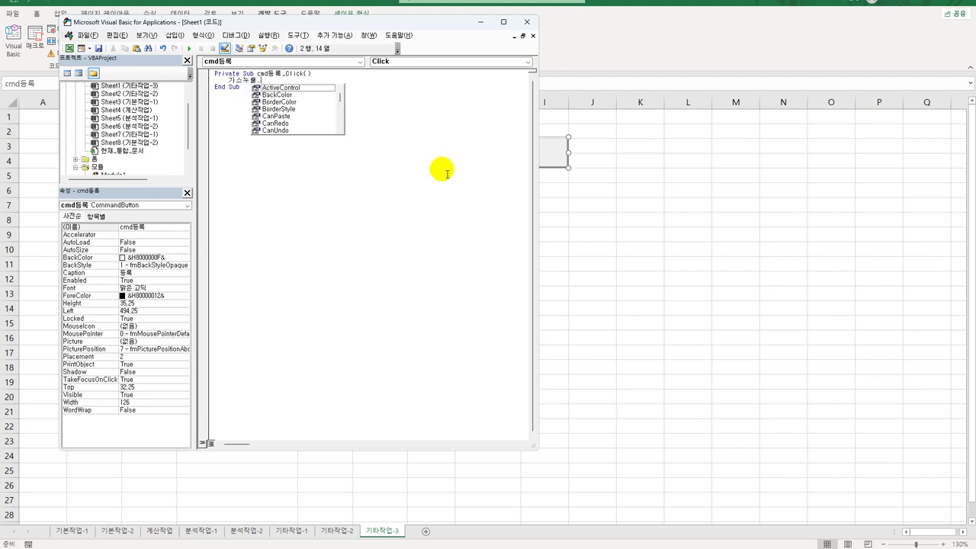
text(sh)
key(Tab)
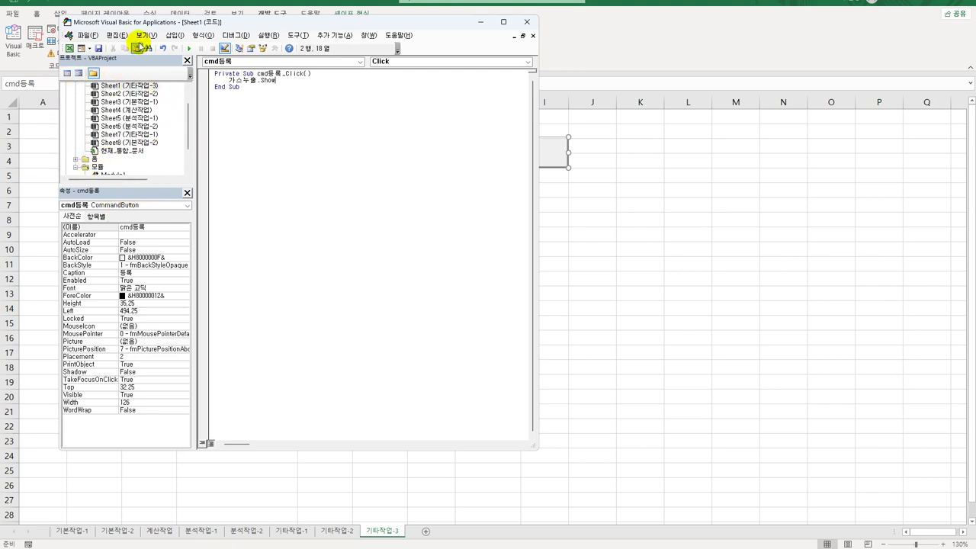
Open the 가스누출 user form from the project's form folder (폼) and display its code.
click(142, 35)
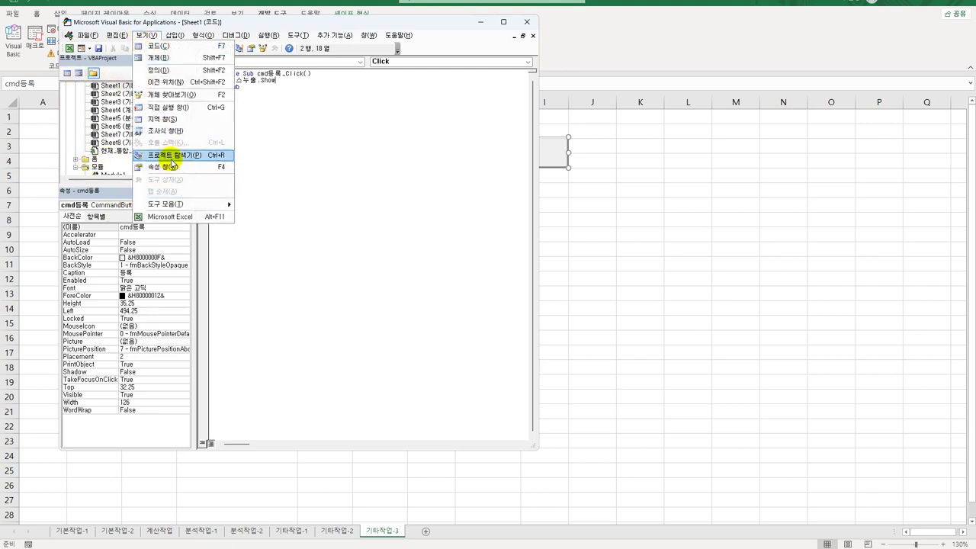
click(93, 162)
double_click(95, 162)
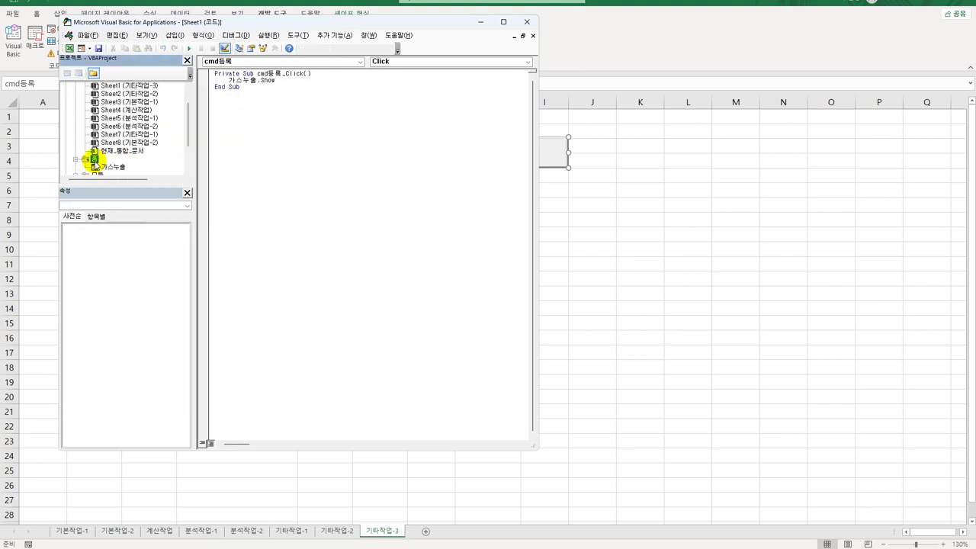
click(97, 166)
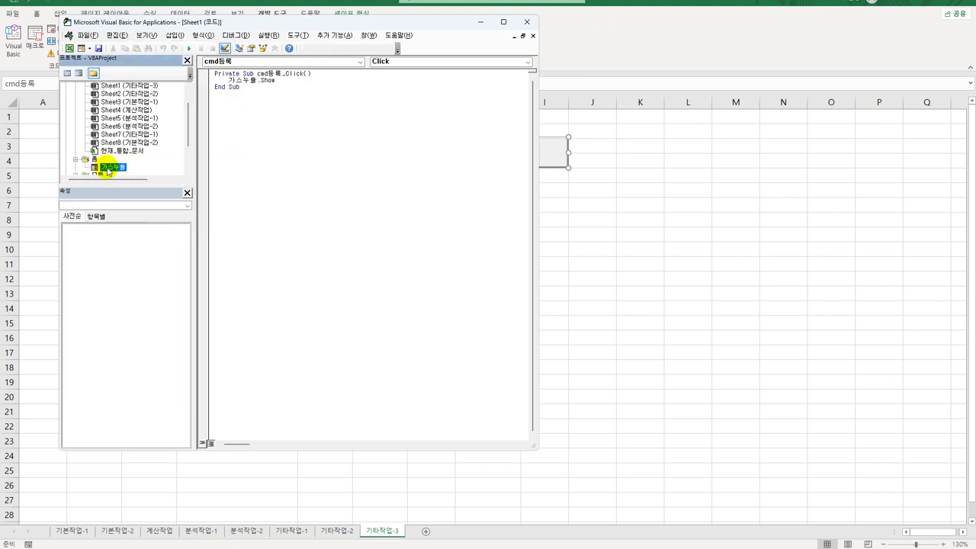
double_click(110, 170)
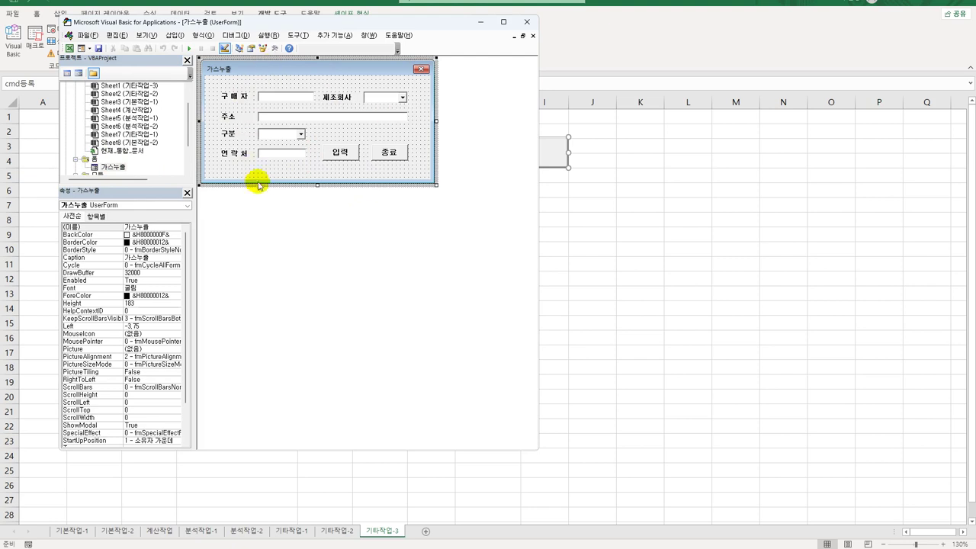
click(68, 72)
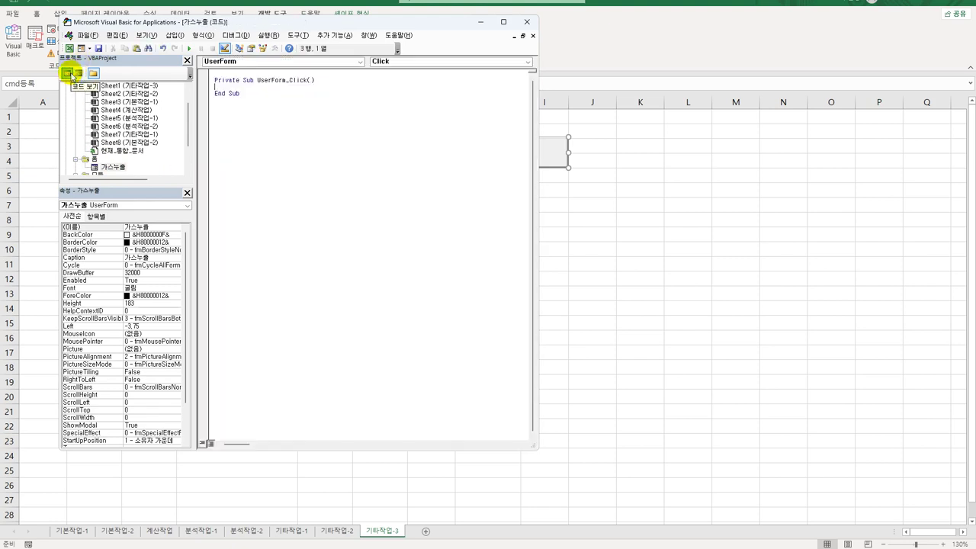
Create the form's UserForm_Initialize procedure and enter cmb제조회사.RowSource = "H7:H12" in it.
click(338, 61)
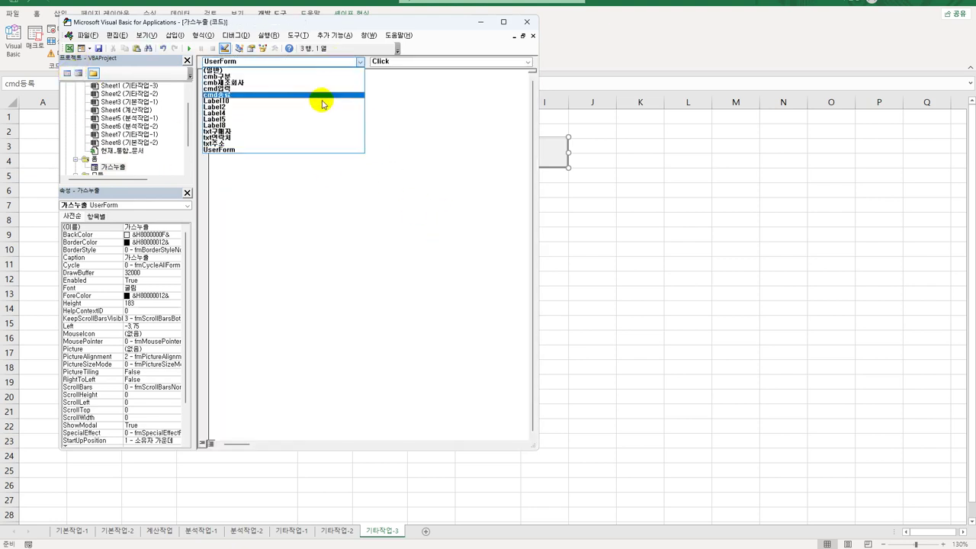
click(402, 93)
click(404, 61)
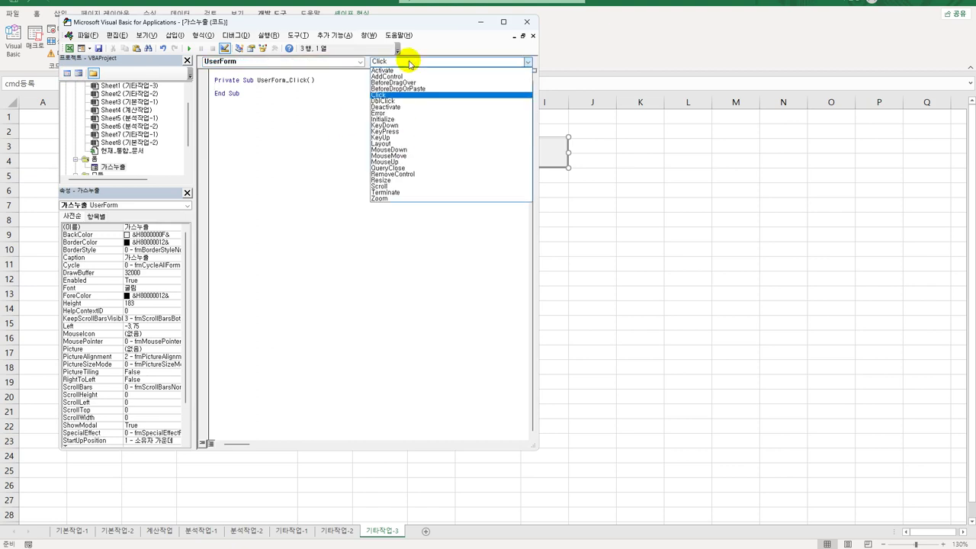
click(398, 119)
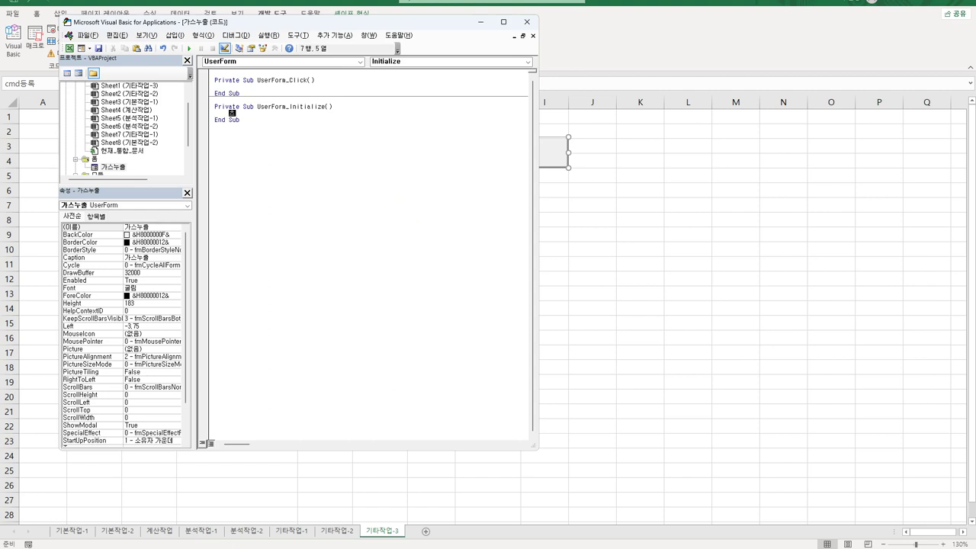
text(cmb제조회사.RowSource = "H7:H12")
key(Return)
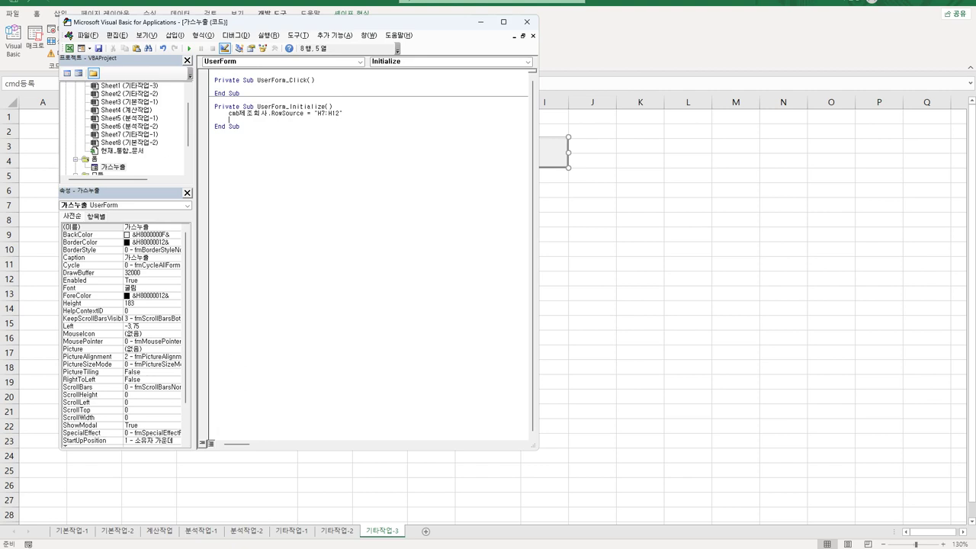
Add the line cmb구분.AddItem "LPG-20A" below the RowSource statement, separated by a blank line.
key(Return)
text(cmb구분.)
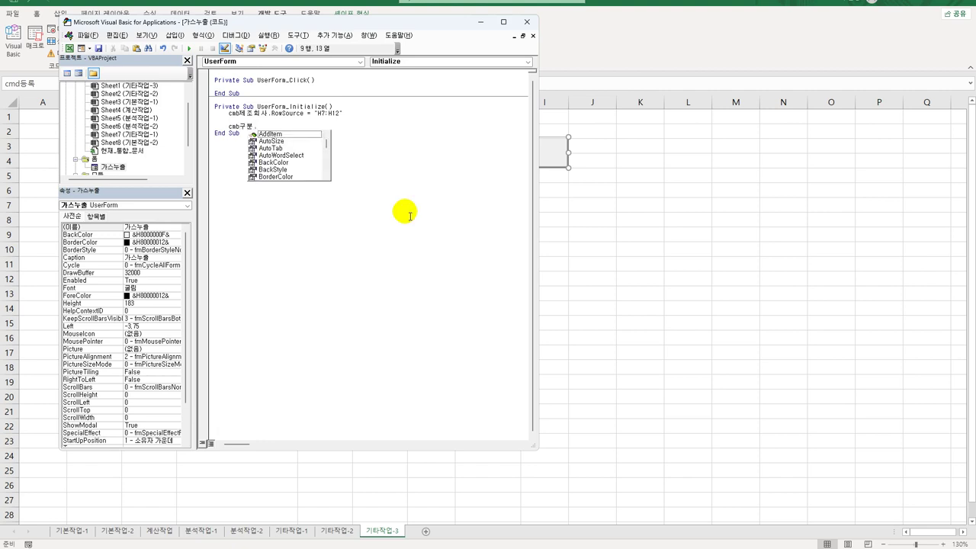
key(Tab)
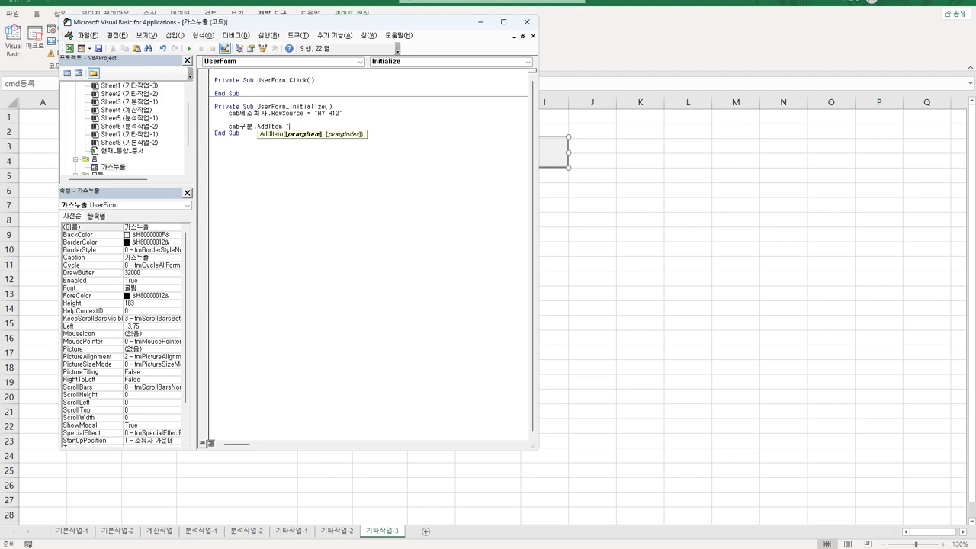
text(")
key(Hangul)
text(ㄴ)
text(PG)
text(-20A")
key(Return)
Copy the cmb구분.AddItem line and paste it three times below the original.
key(Up)
key(shift+End)
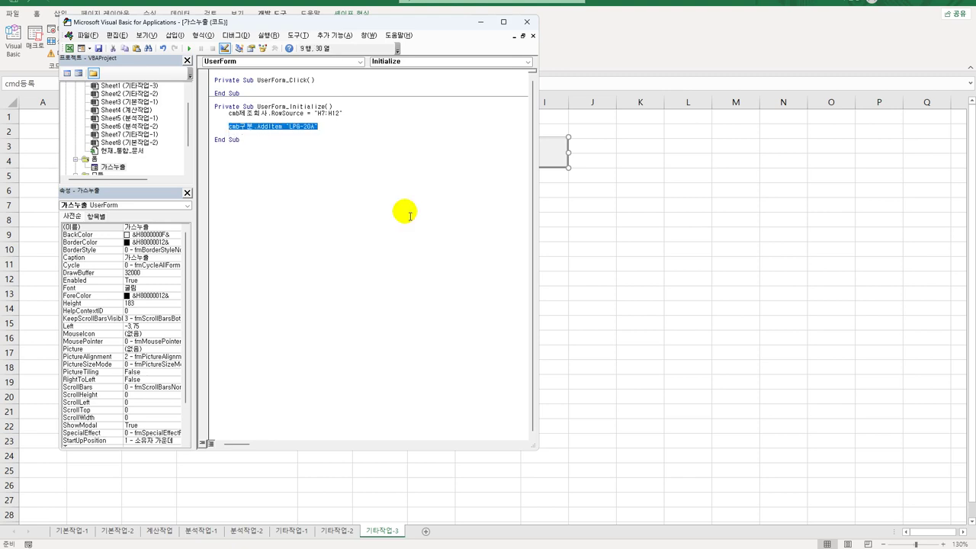
key(ctrl+c)
key(Down)
key(ctrl+v)
key(Return)
key(ctrl+v)
key(Return)
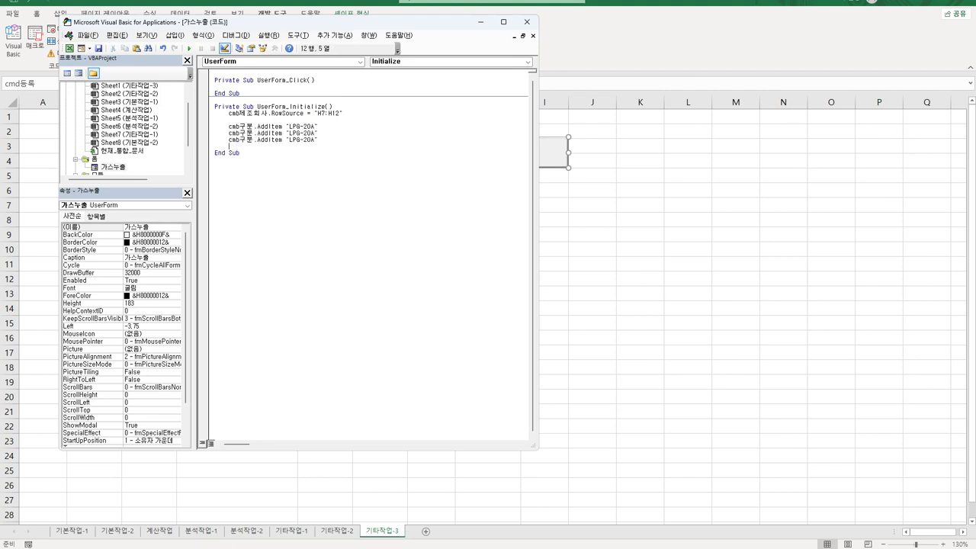
key(ctrl+v)
Change the items in the three pasted AddItem lines to "LNG-20A", "LPG-25A" and "LNG-25A".
key(Left)
key(Left)
key(Left)
key(Left)
key(shift+Right)
text(N)
key(Right)
text(5)
key(Left)
key(Left)
key(Left)
key(Left)
text(N)
key(Delete)
key(Right)
key(Right)
key(Right)
key(shift+Right)
text(5)
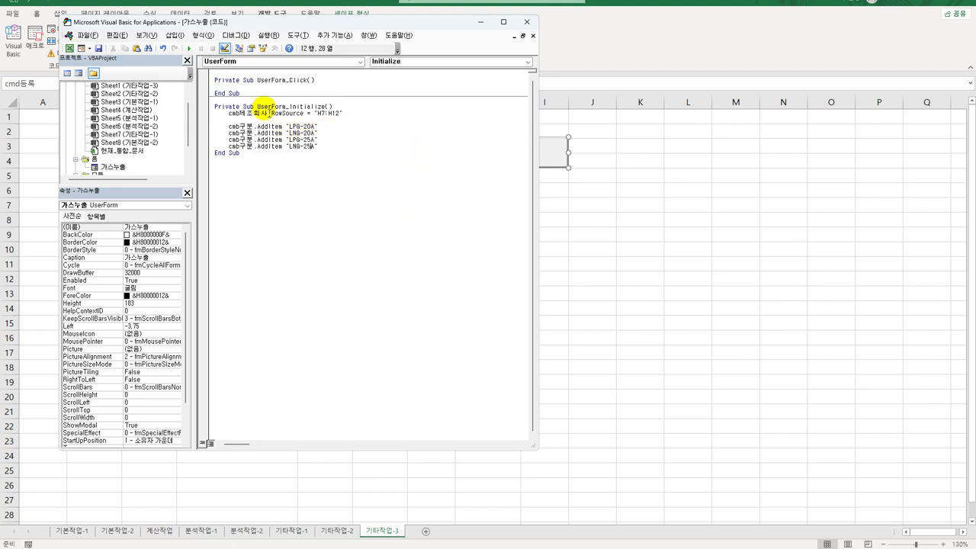
Review the RowSource and AddItem statements and insert a blank line before End Sub in UserForm_Initialize.
double_click(288, 112)
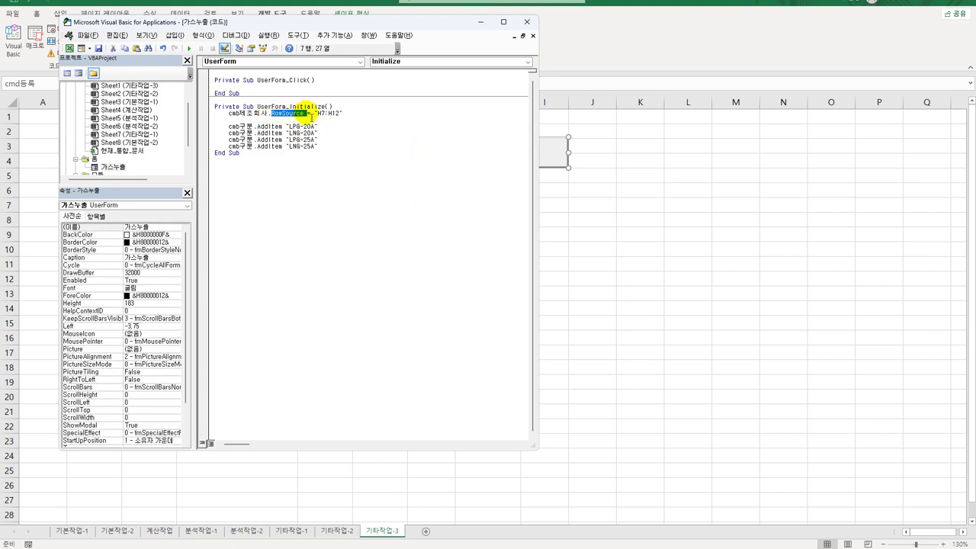
click(303, 180)
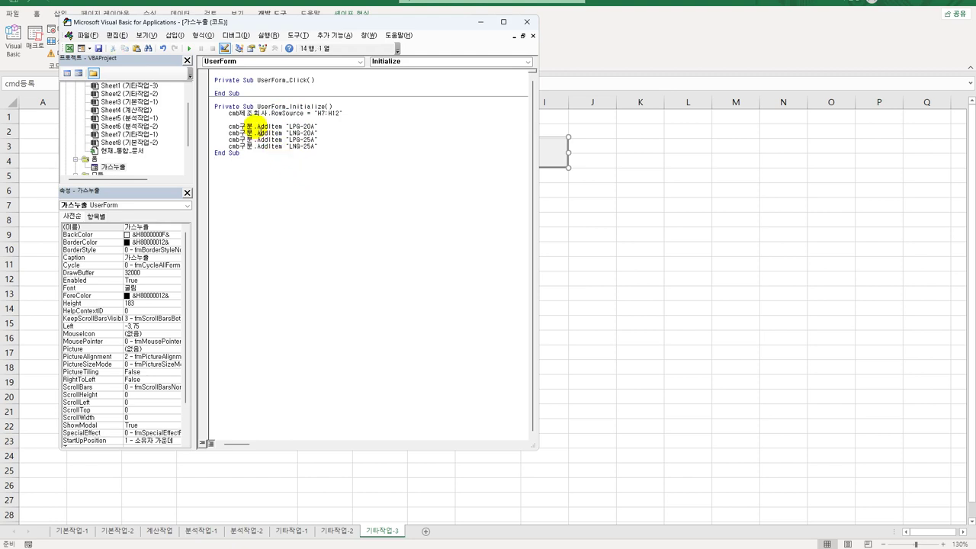
click(258, 126)
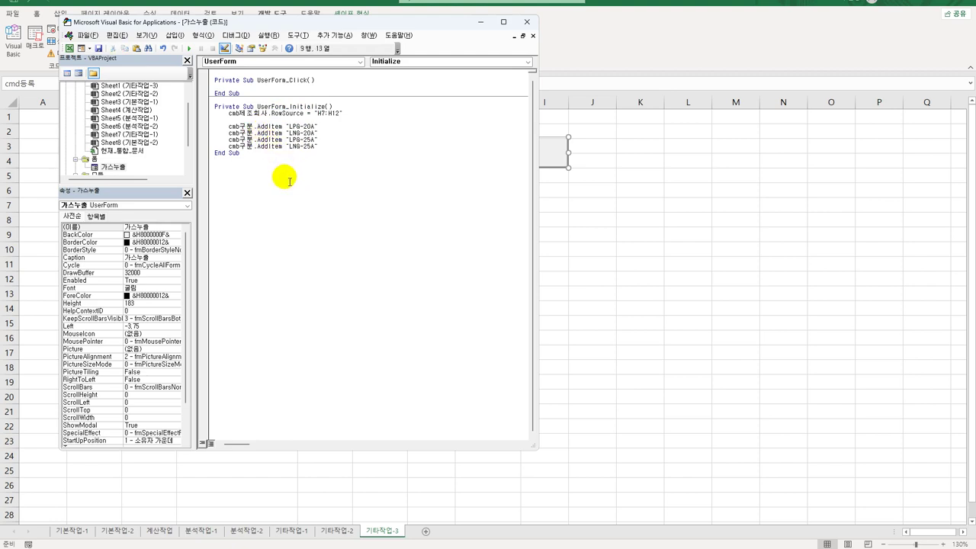
click(322, 146)
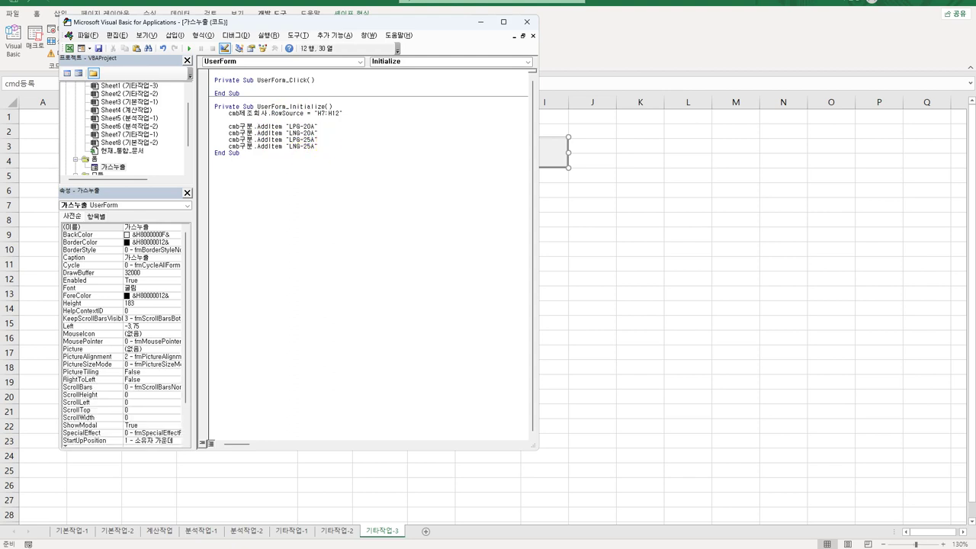
key(Return)
key(Up)
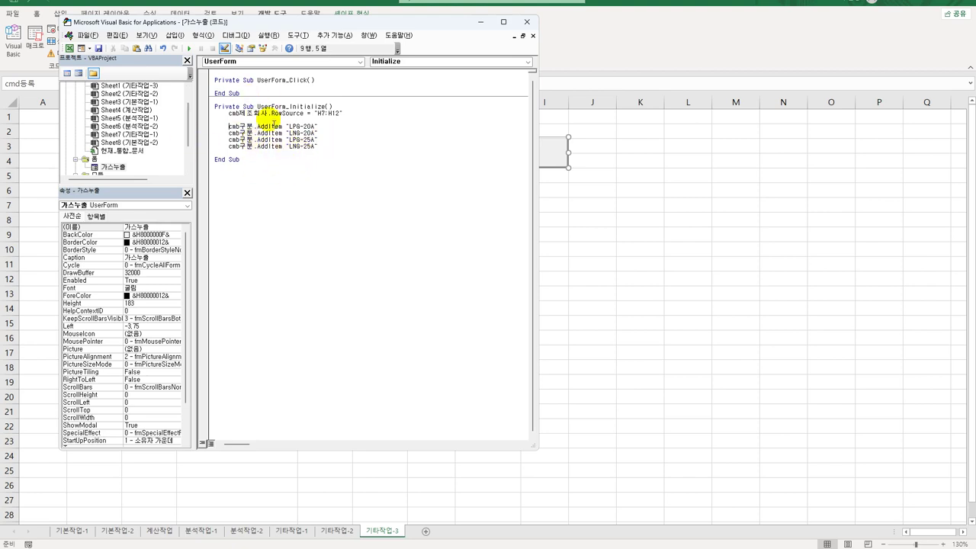
Return to the 기타작업-3 sheet, turn off design mode and launch the 가스누출 form with the 등록 button.
click(527, 22)
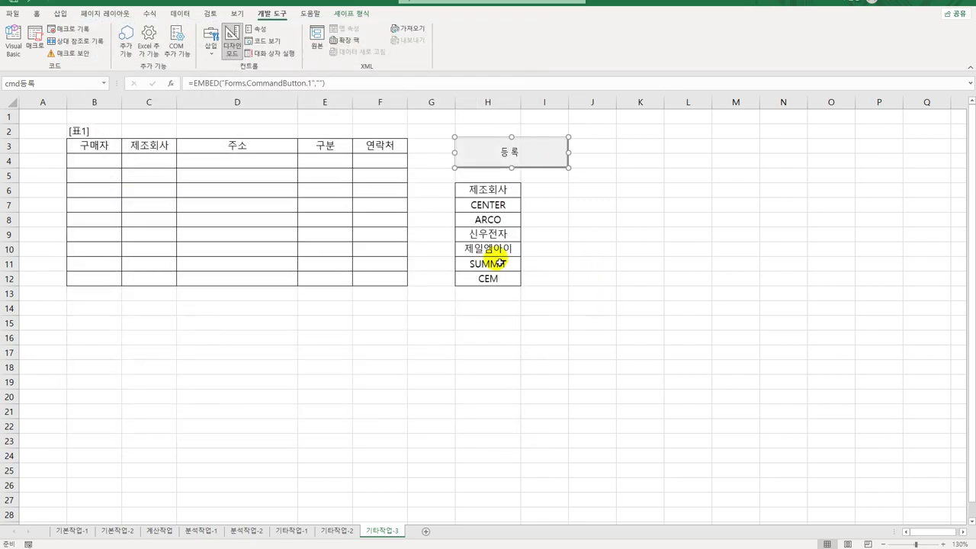
click(231, 45)
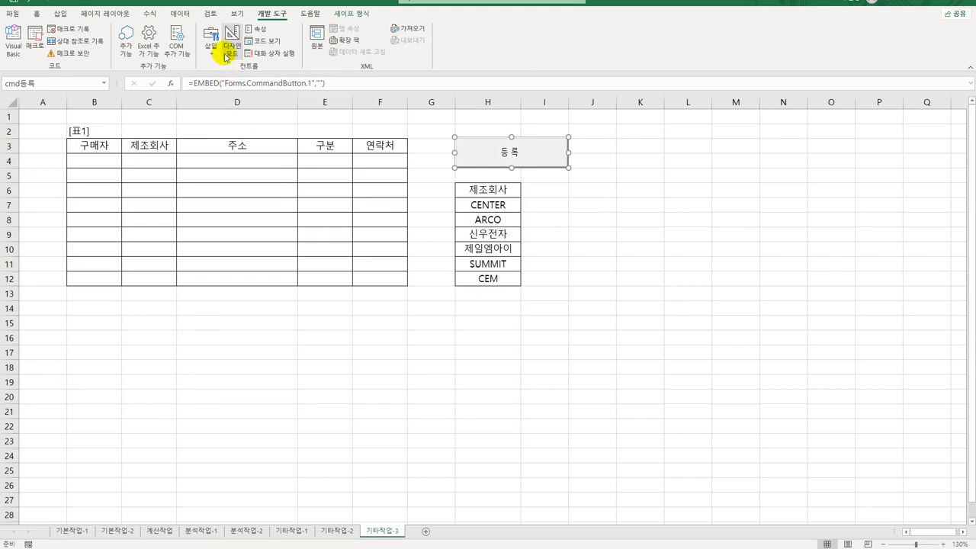
click(527, 154)
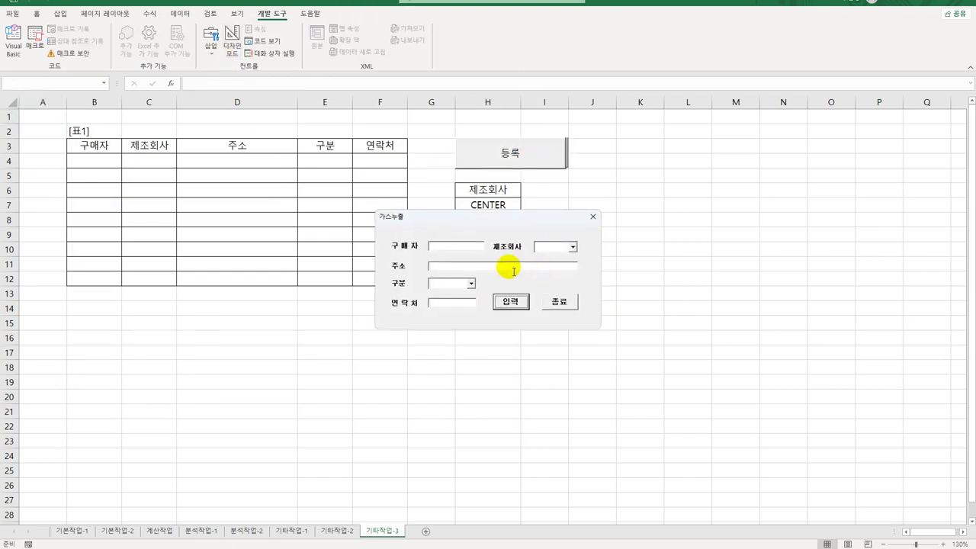
Check the items in the form's 제조회사 and 구분 lists and close the form.
click(573, 247)
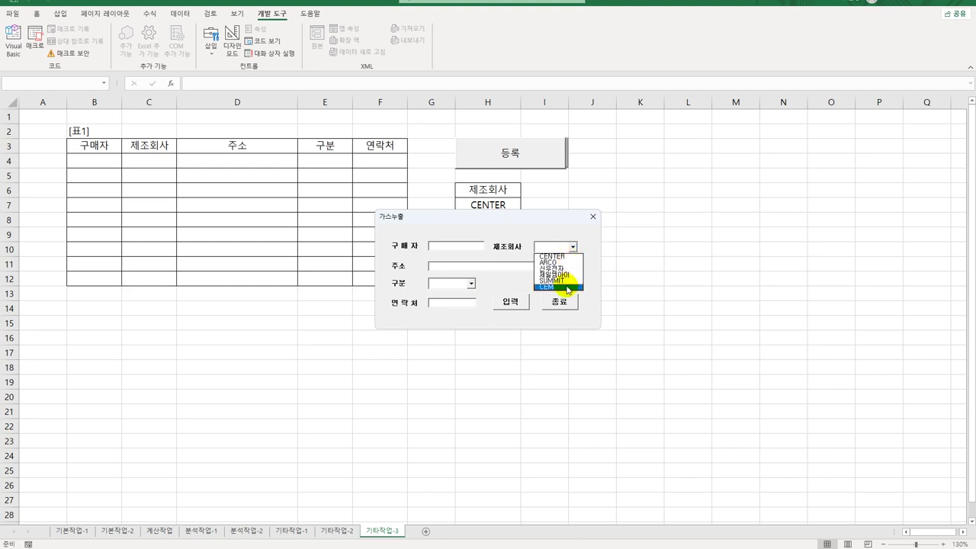
click(470, 283)
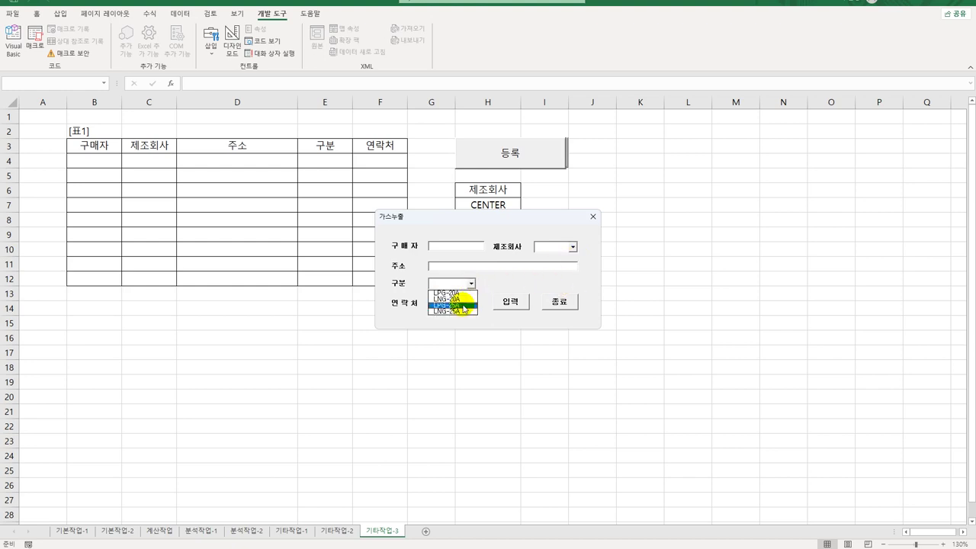
click(497, 281)
click(592, 218)
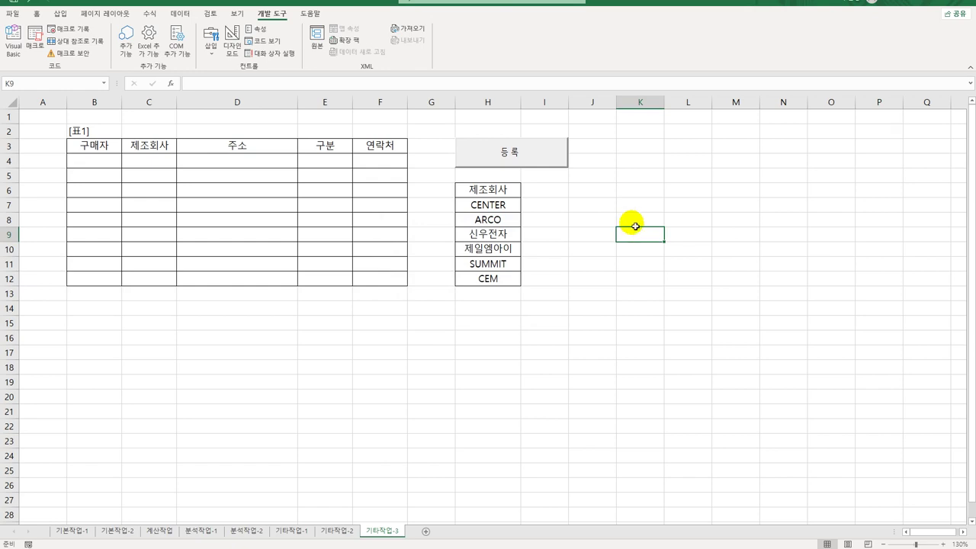
Reopen the 가스누출 form in the Visual Basic editor and add Unload Me to the 종료 button's click procedure.
click(9, 51)
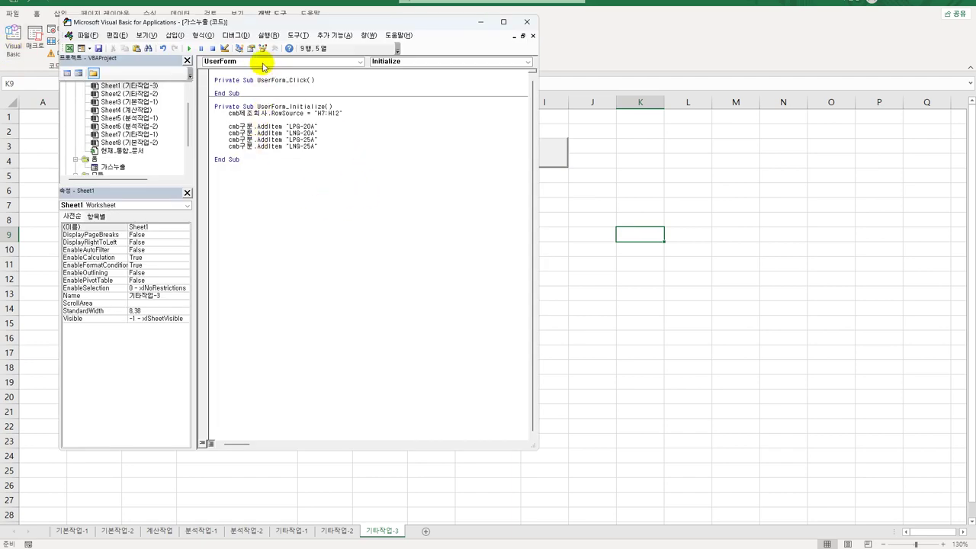
double_click(114, 167)
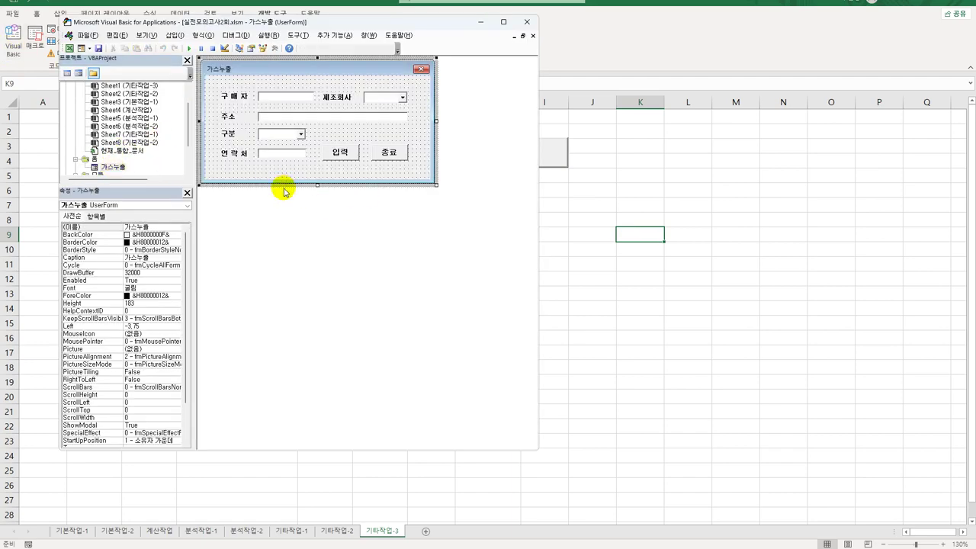
double_click(388, 153)
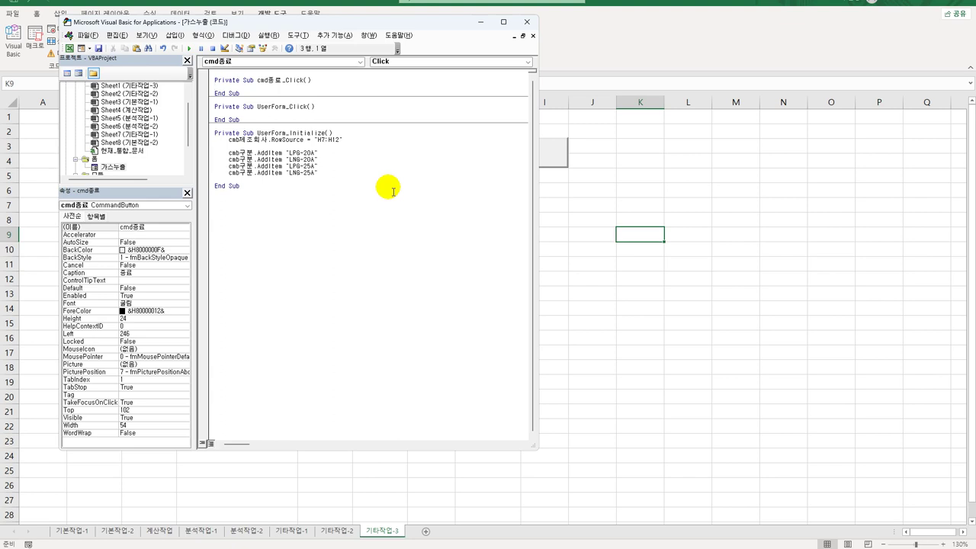
key(Tab)
text(un)
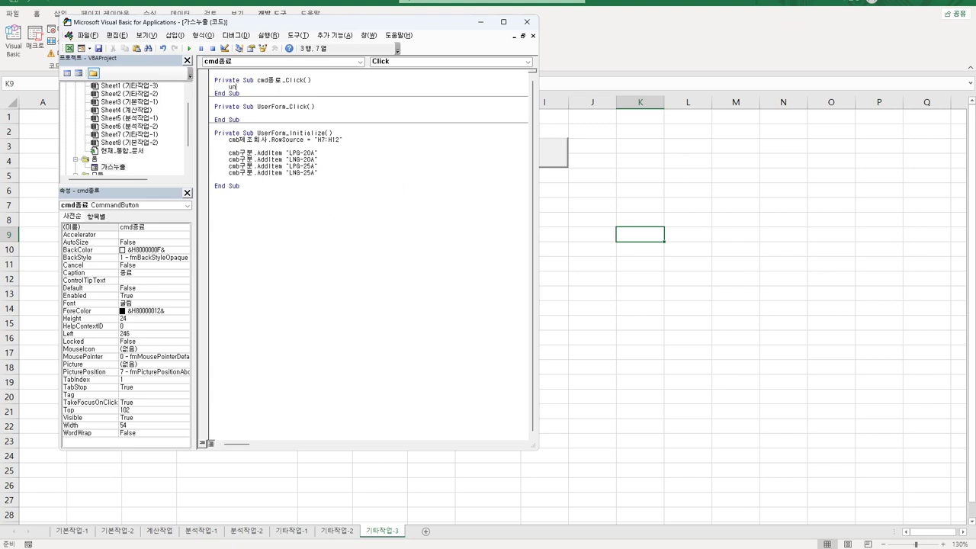
text(load me)
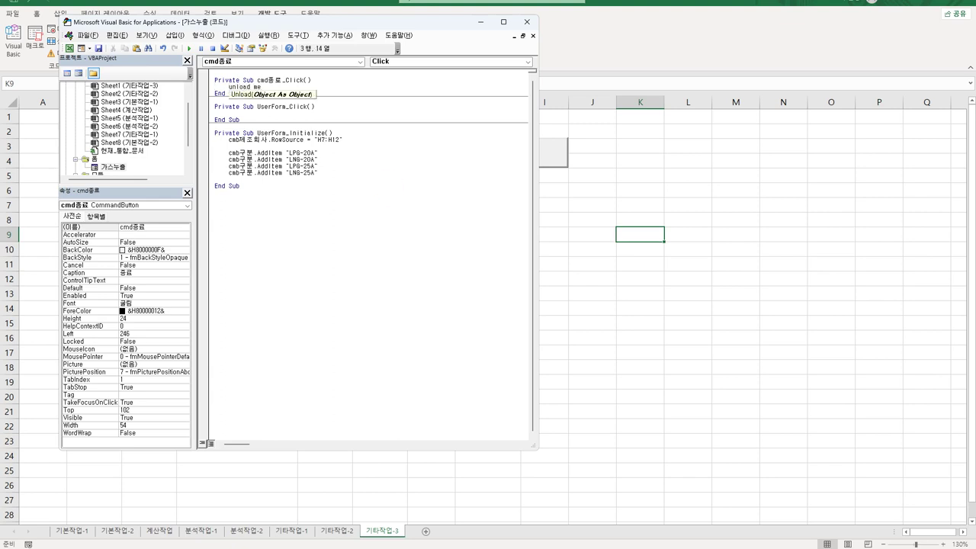
click(424, 304)
Reopen the 가스누출 form, move the editor window clear of [표1] and create the 입력 button's click procedure.
double_click(112, 168)
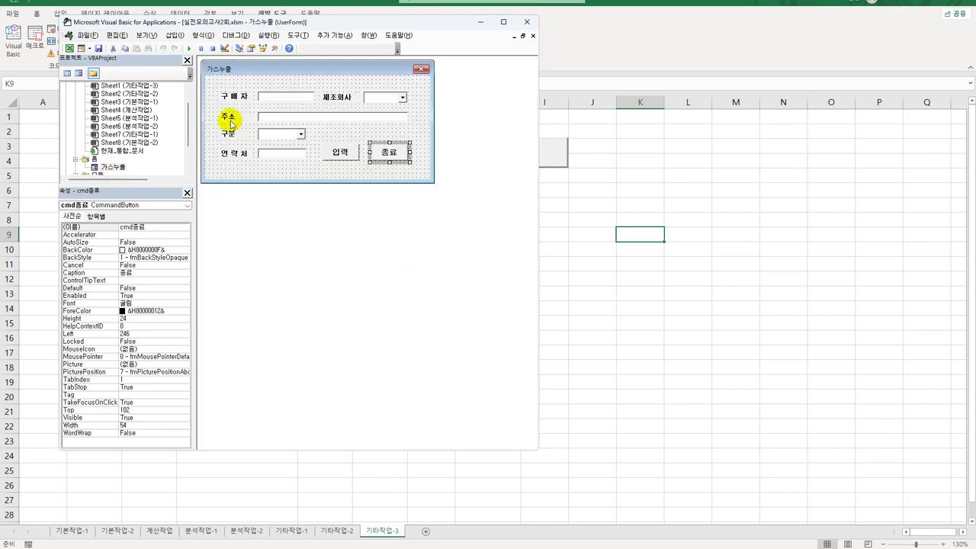
drag(290, 26, 648, 28)
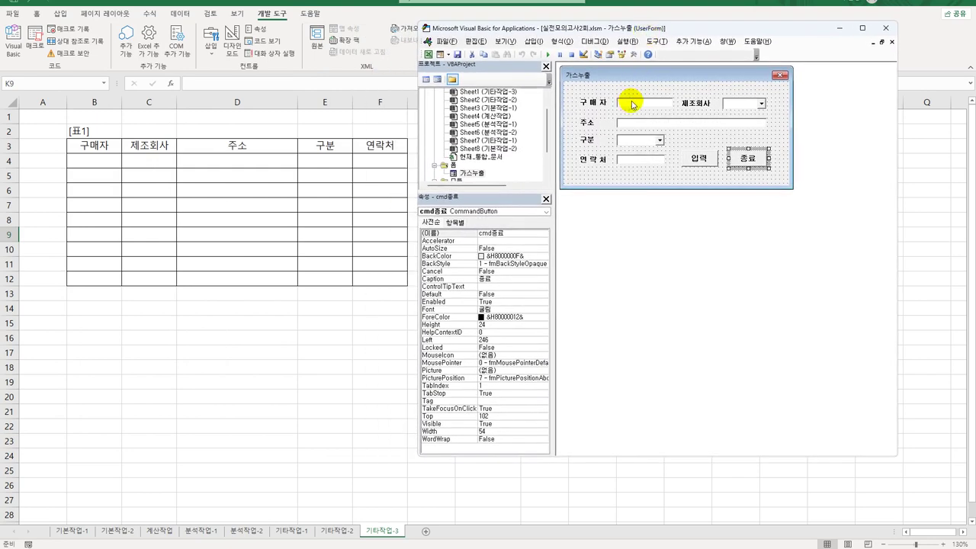
click(705, 166)
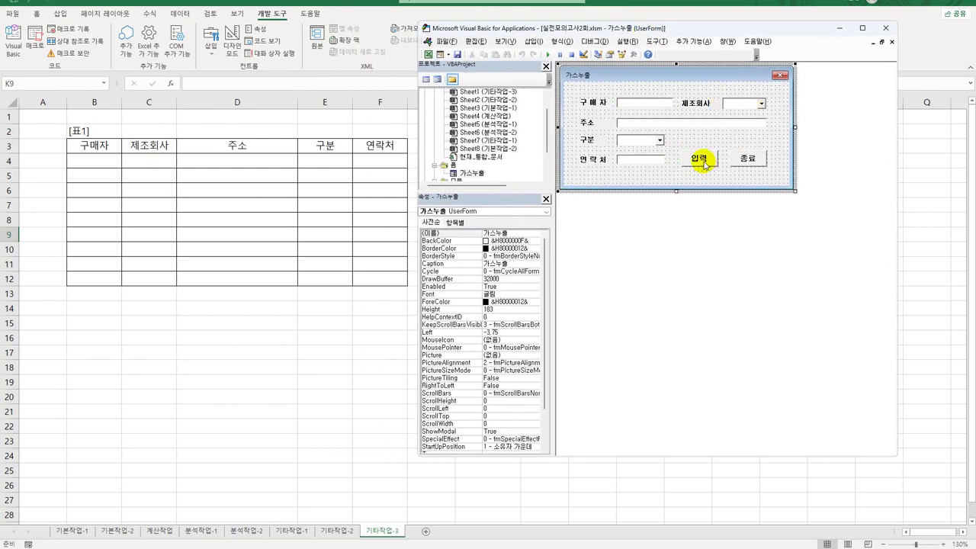
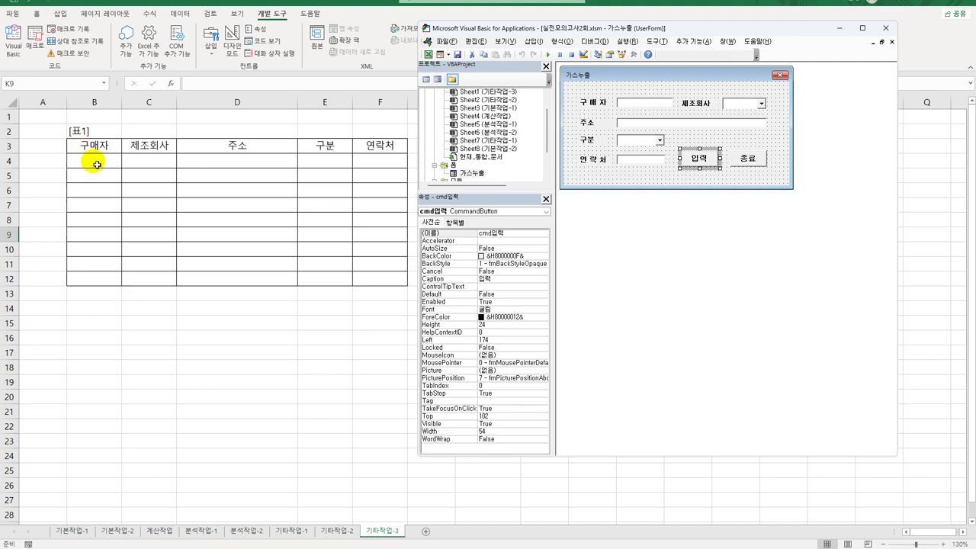
double_click(714, 161)
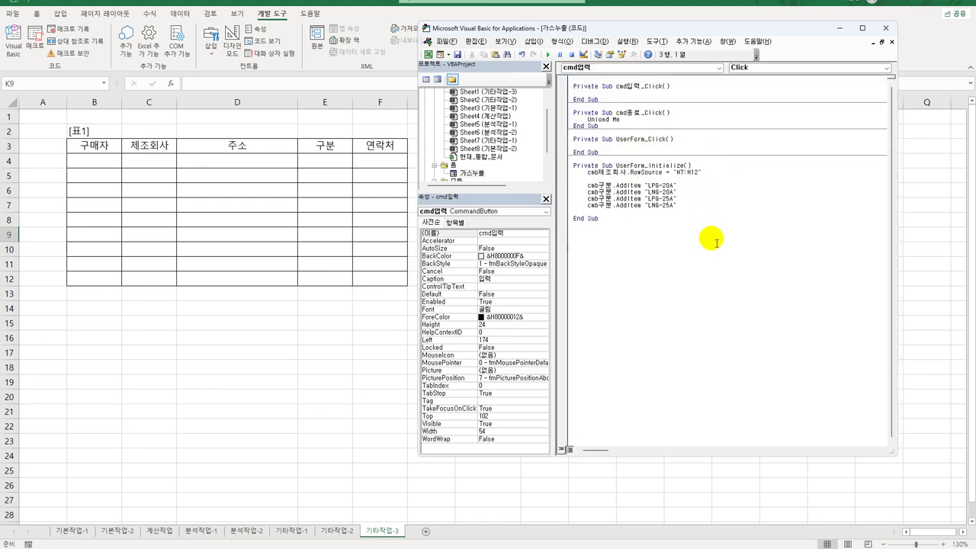
In cmd입력_Click, enter the statement i = Range("B3").CurrentRegion.Rows.Count + 2, followed by a blank line.
key(Tab)
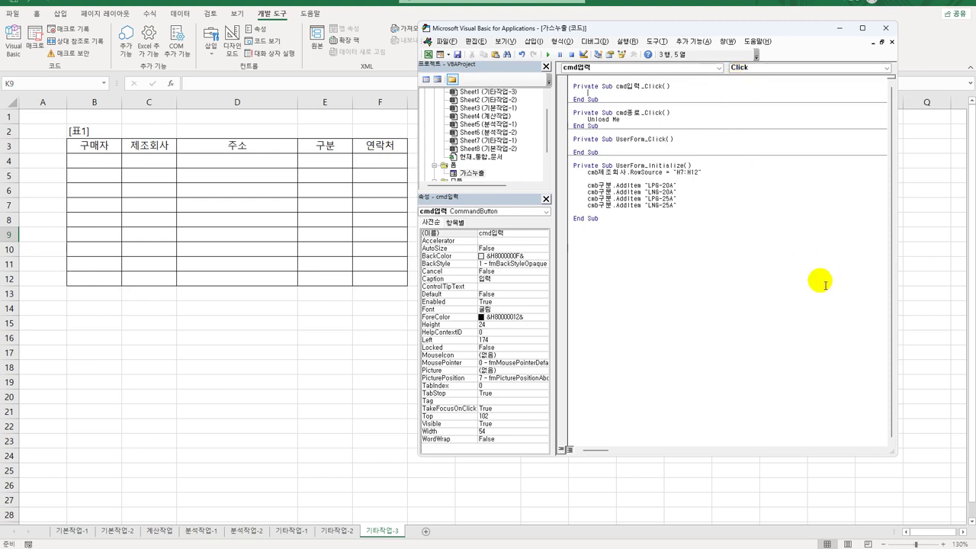
key(Return)
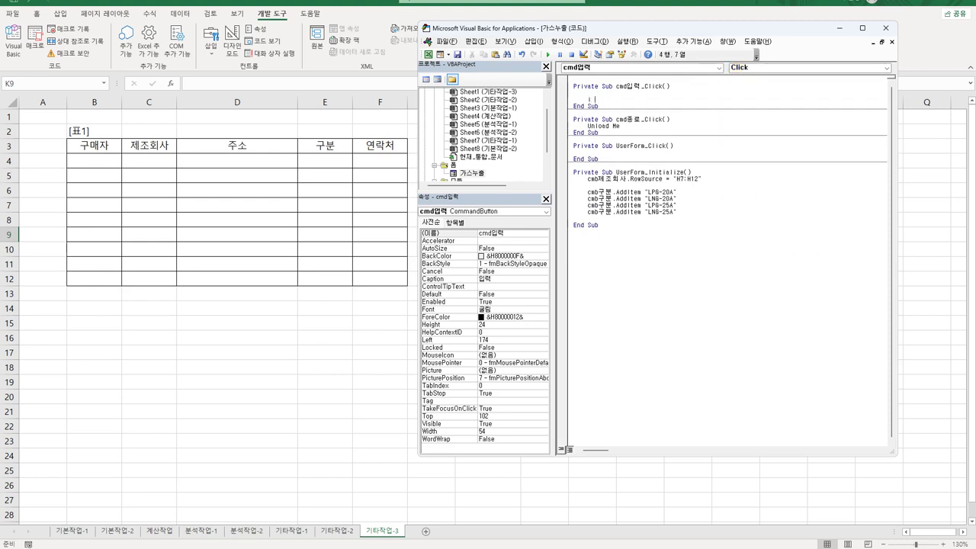
text(i =)
text(range(")
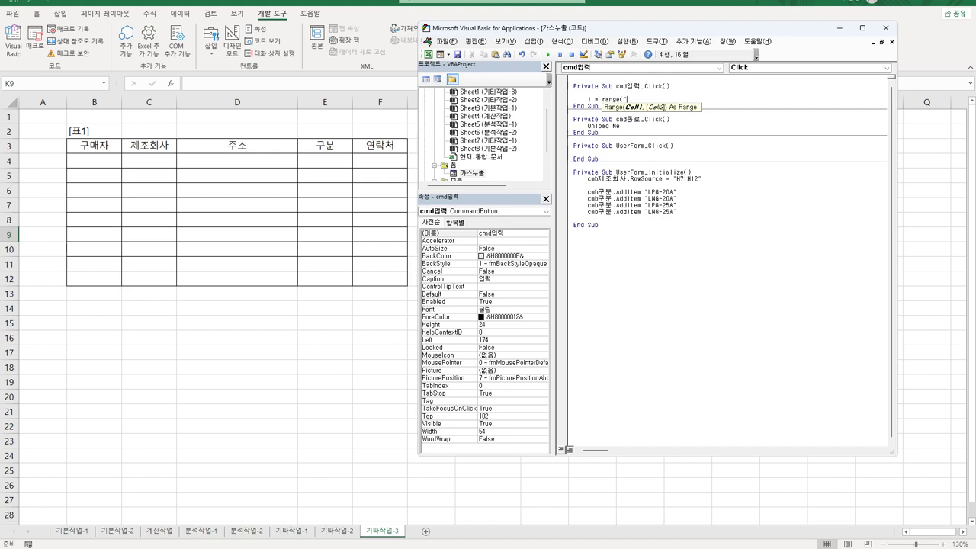
text(B3").cu)
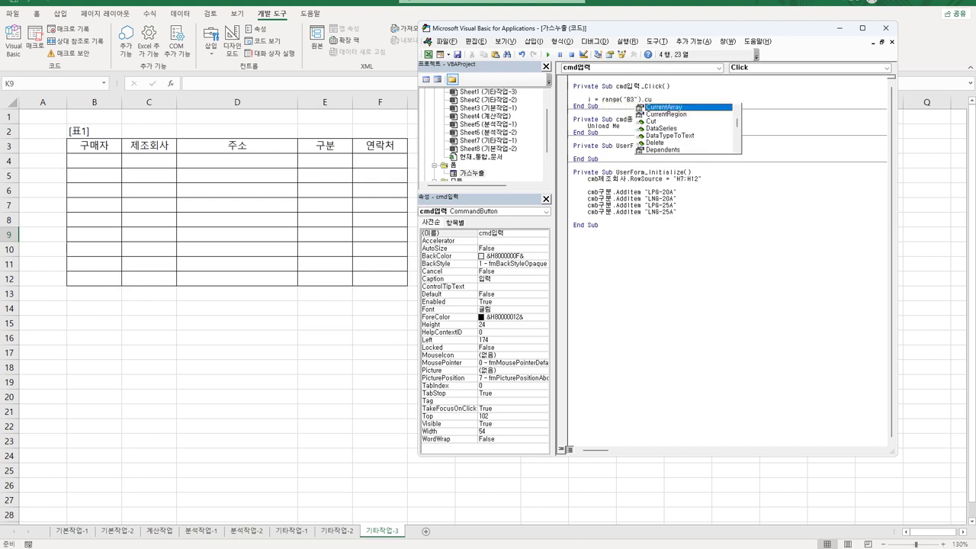
key(Down)
key(Tab)
text(.ro)
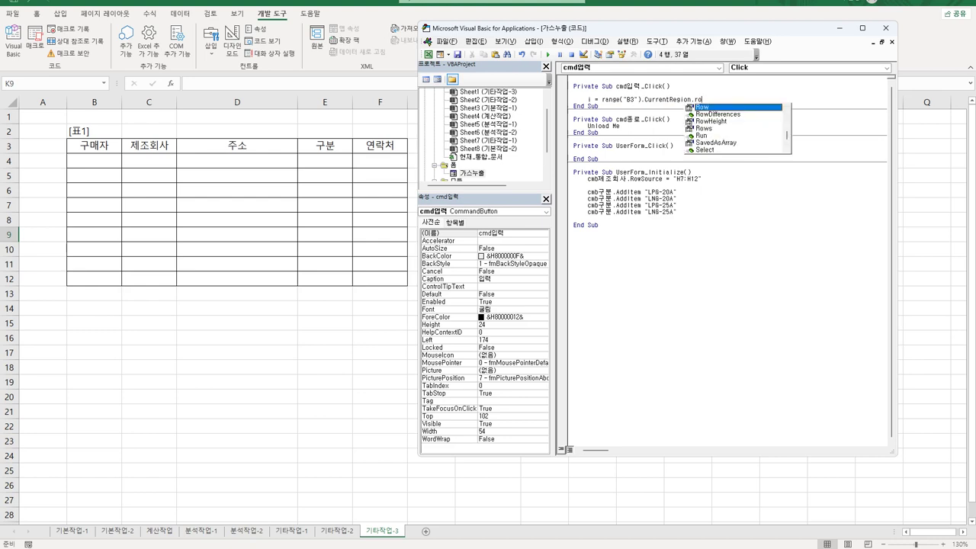
text(ws.count)
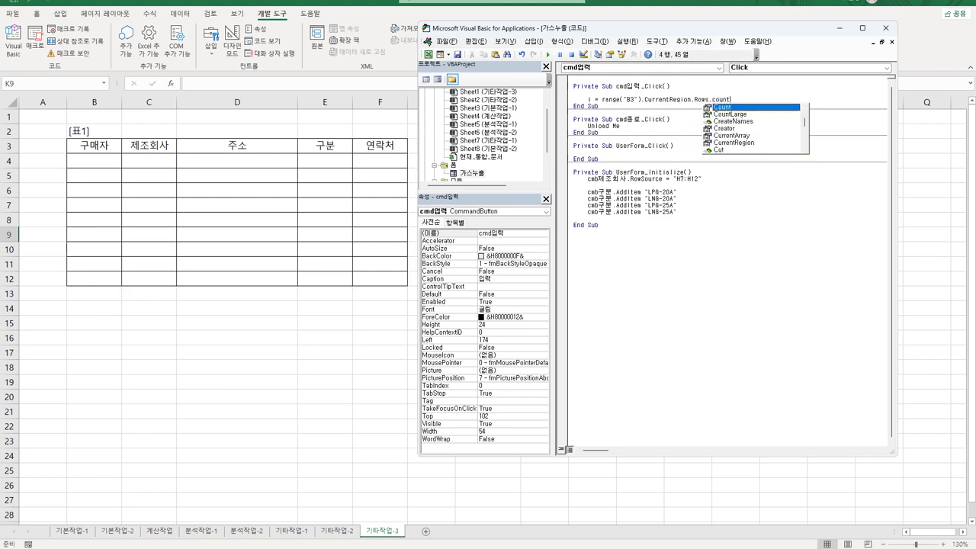
text( +)
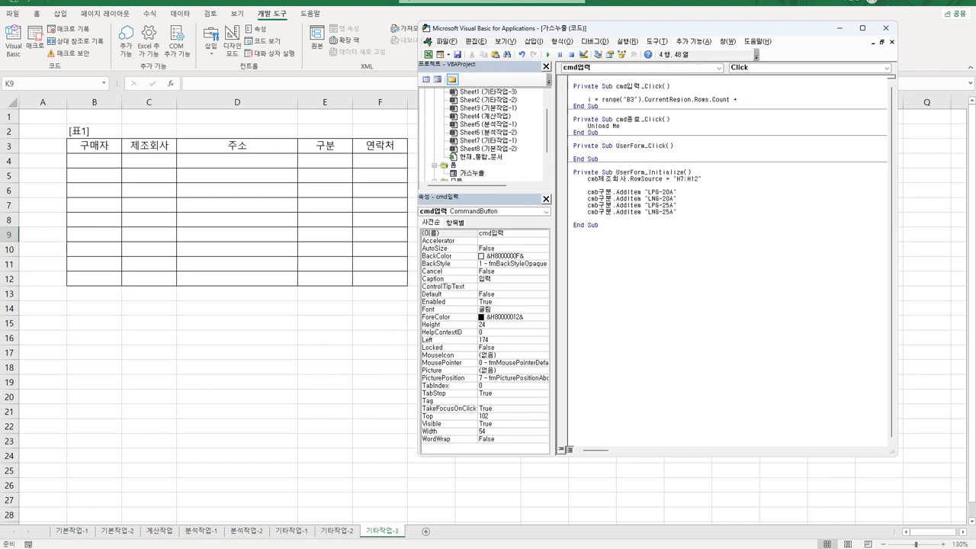
text(2)
key(Return)
key(Return)
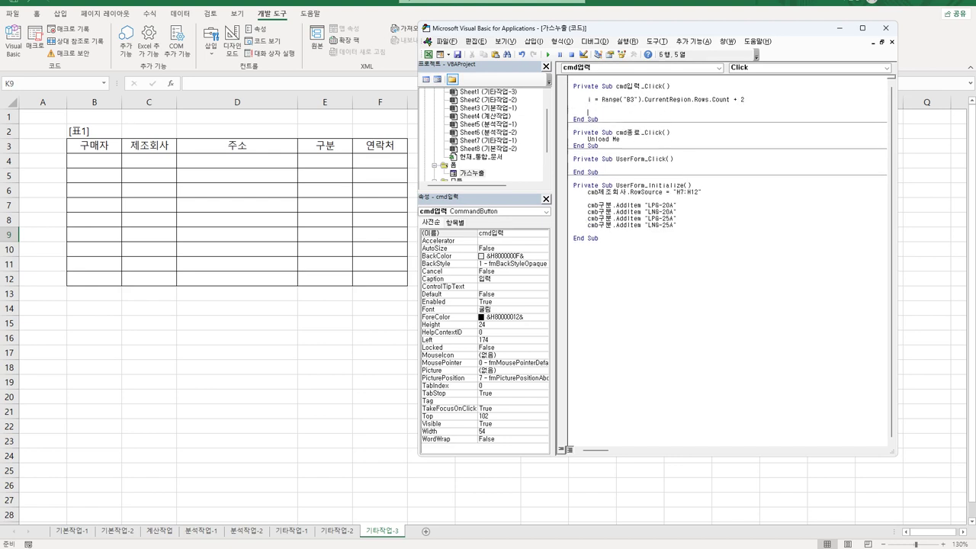
Begin an assignment statement in cmd입력_Click with Cells(i, 2) = on its left side.
text(cells()
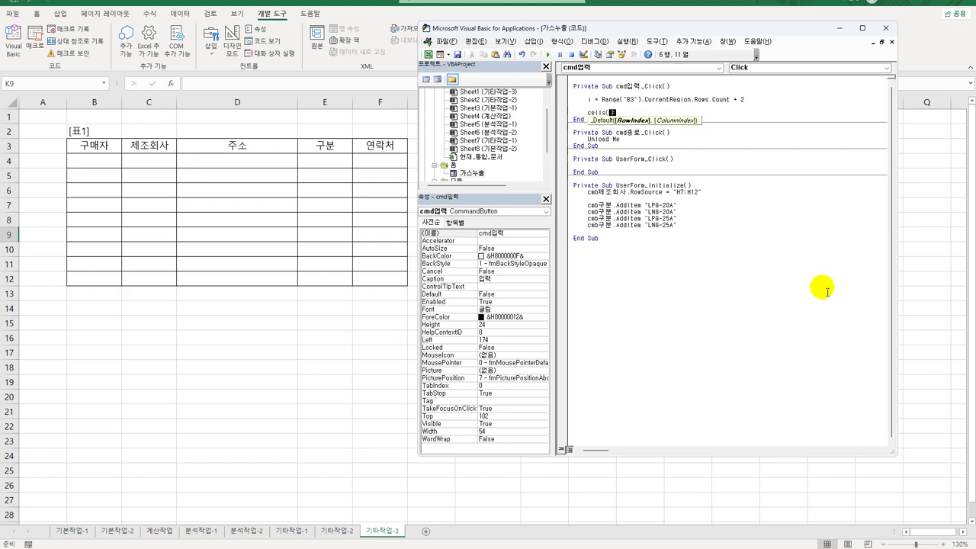
text(i, )
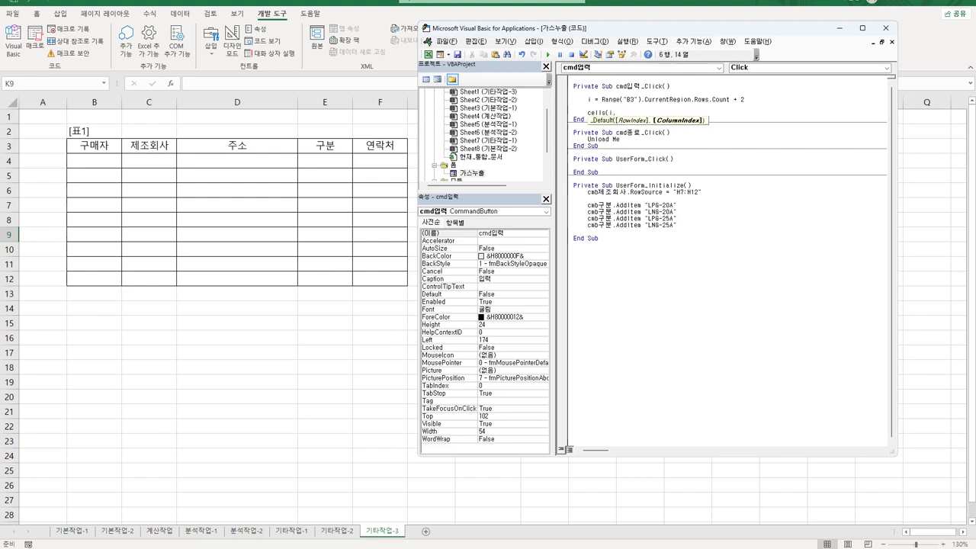
text(2) =)
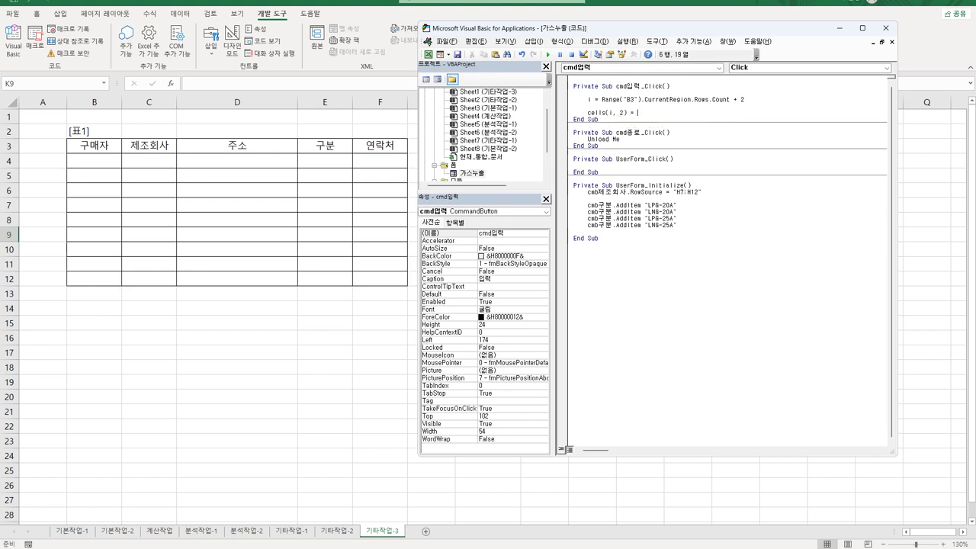
Examine the control names of the 구매자, 제조회사, 주소, 구분 and 연락처 fields on the 가스누출 form.
click(467, 173)
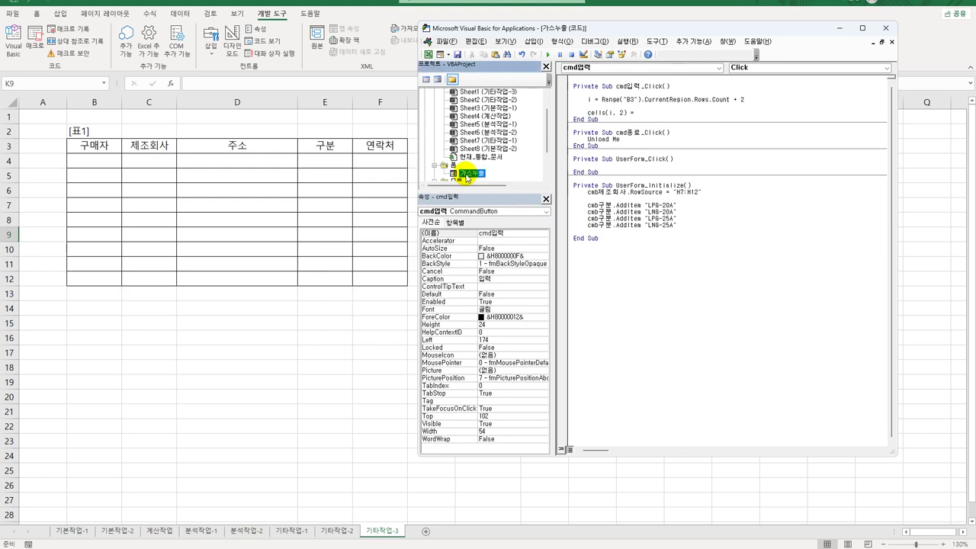
double_click(466, 174)
click(632, 102)
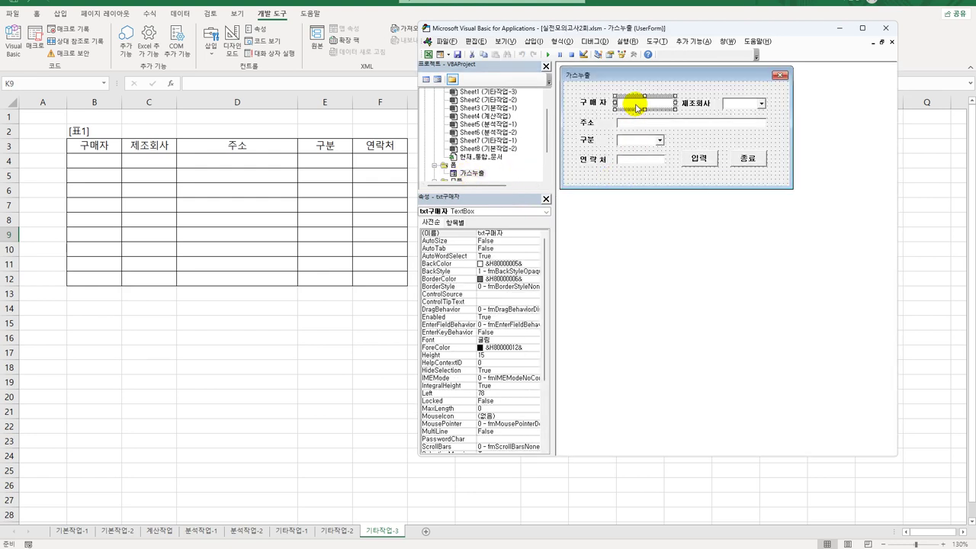
click(497, 233)
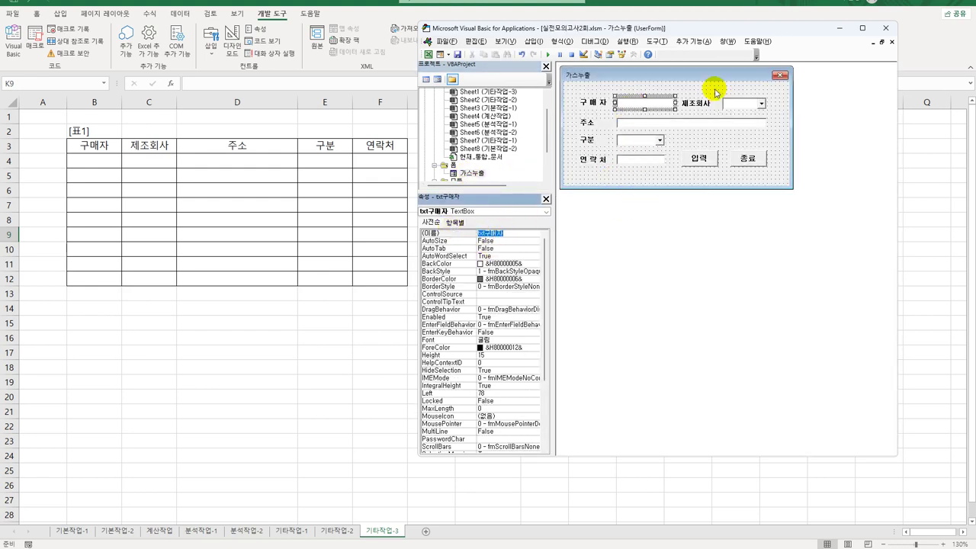
click(740, 102)
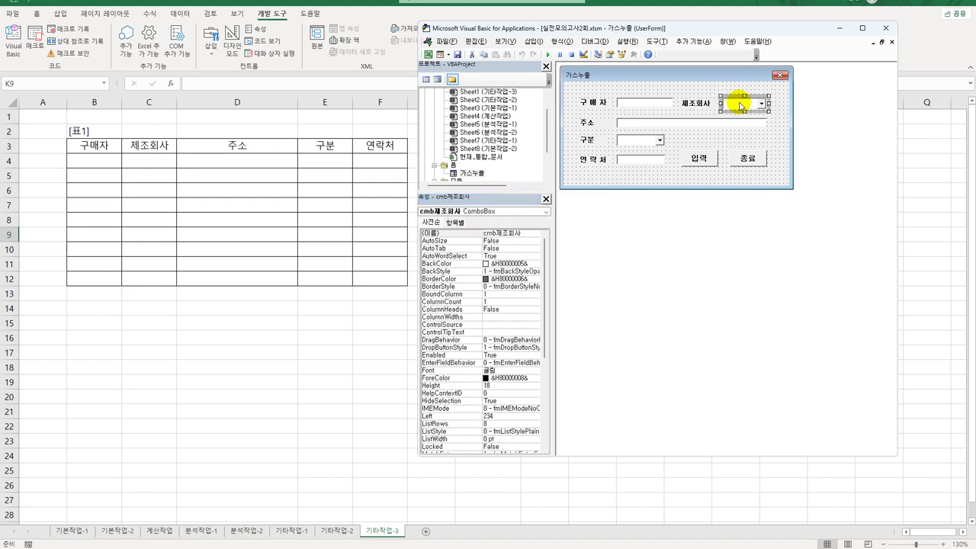
click(634, 125)
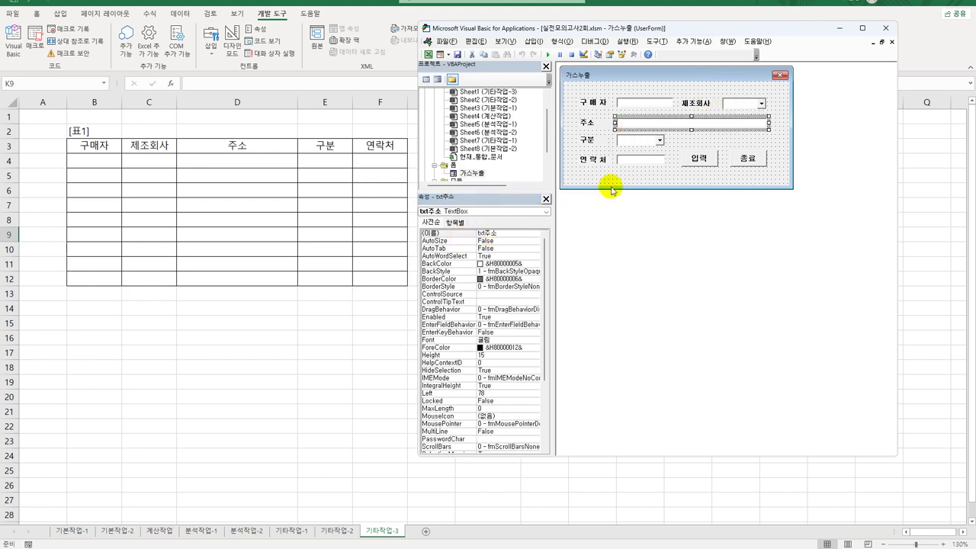
click(632, 141)
click(637, 162)
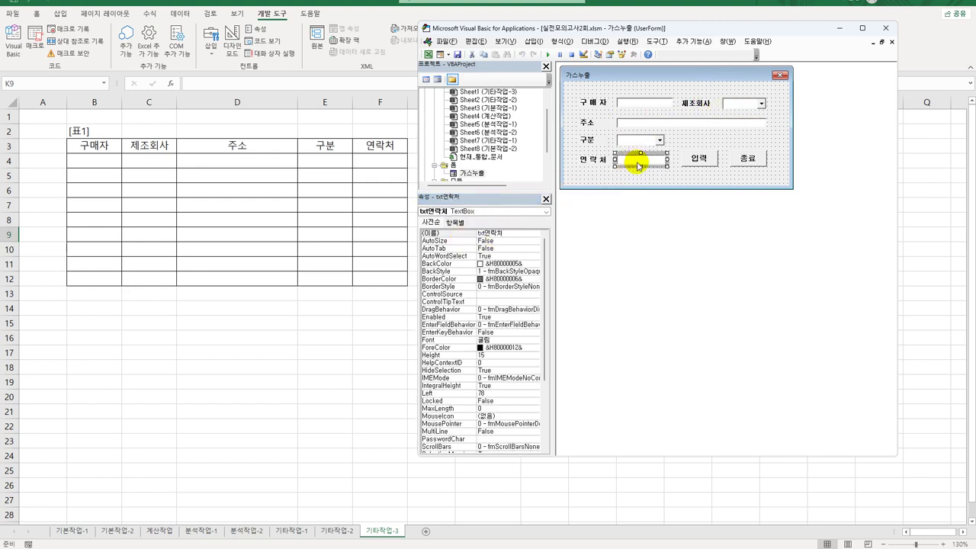
Return to cmd입력_Click and complete the Cells(i, 2) assignment with txt구매자.
double_click(691, 159)
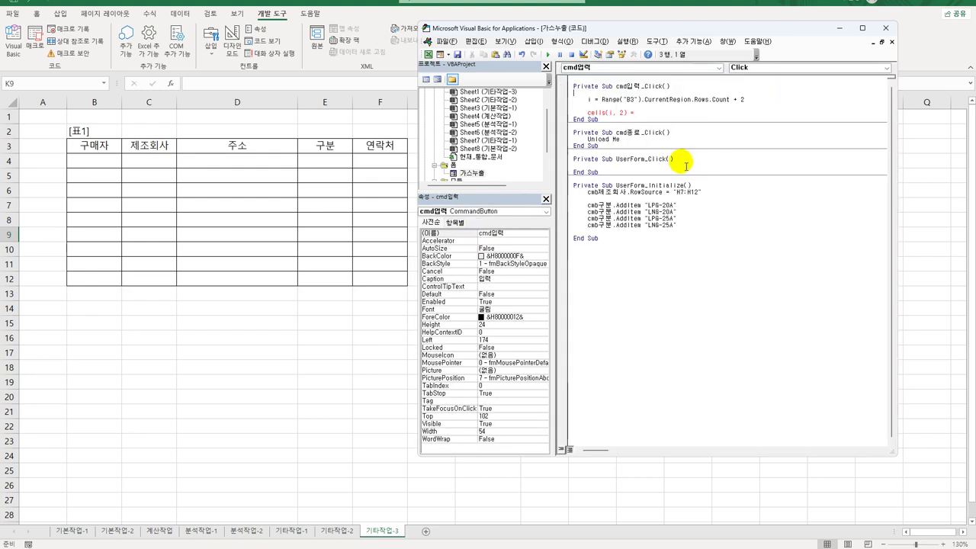
click(647, 113)
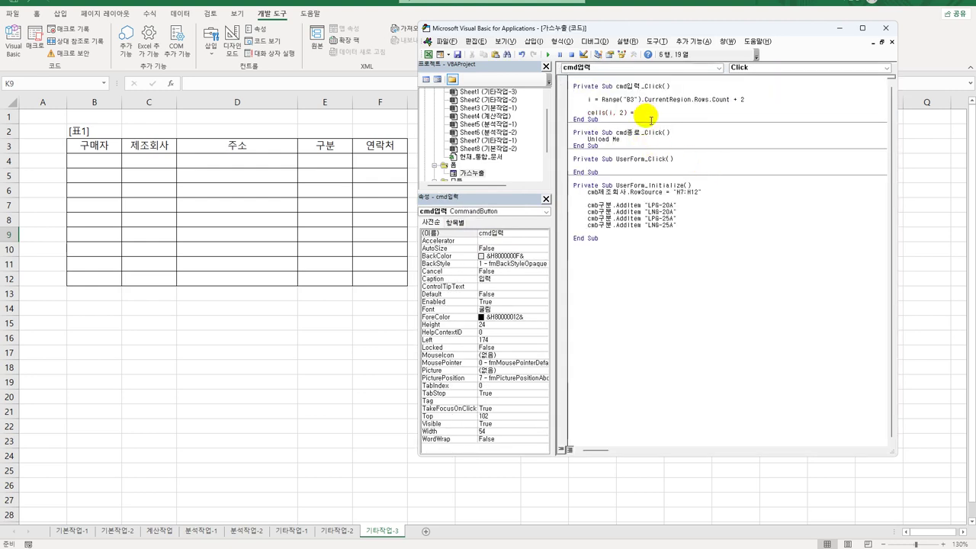
text(txt구매자)
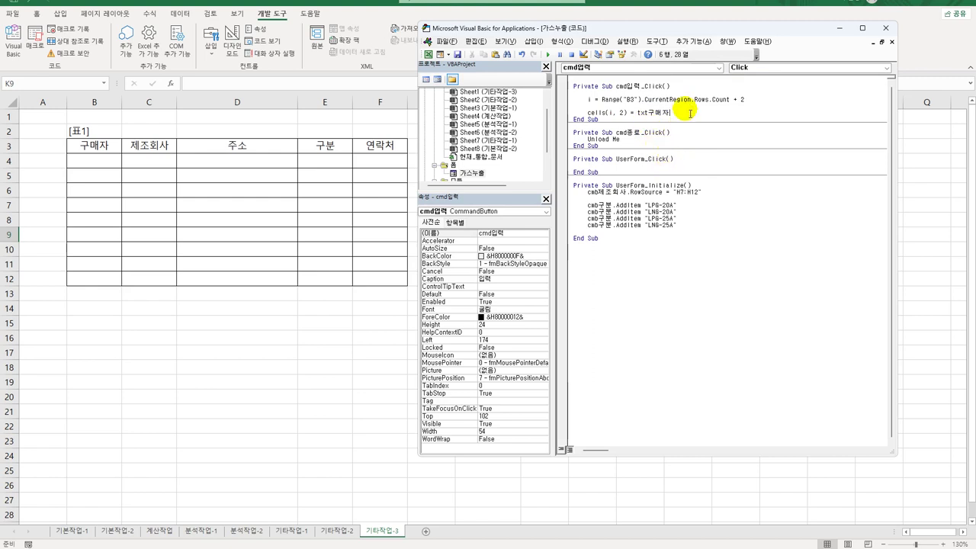
Copy the line Cells(i, 2) = txt구매자 and paste it four times below the original.
key(Return)
key(Up)
key(shift+End)
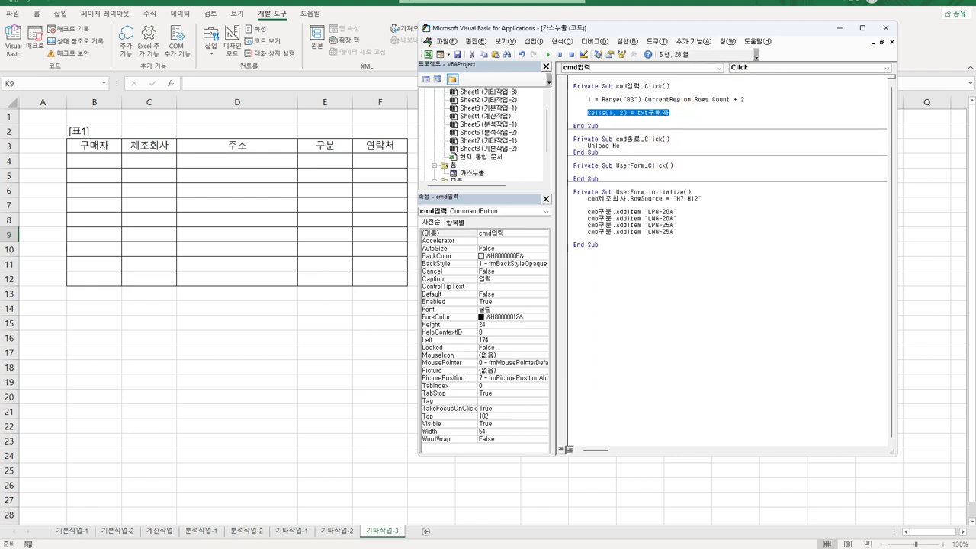
key(ctrl+c)
key(End)
key(Return)
key(ctrl+v)
key(Return)
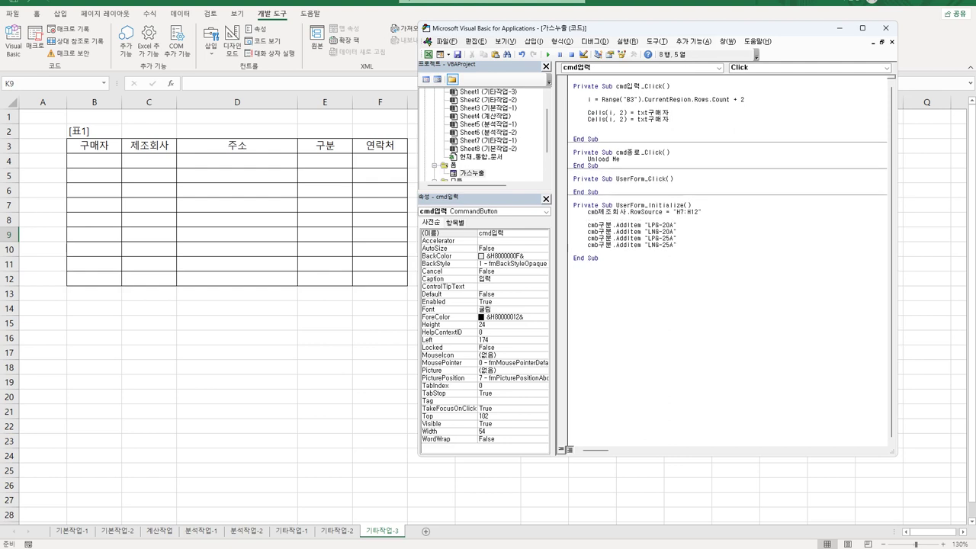
key(ctrl+v)
key(Return)
key(ctrl+v)
key(Return)
key(ctrl+v)
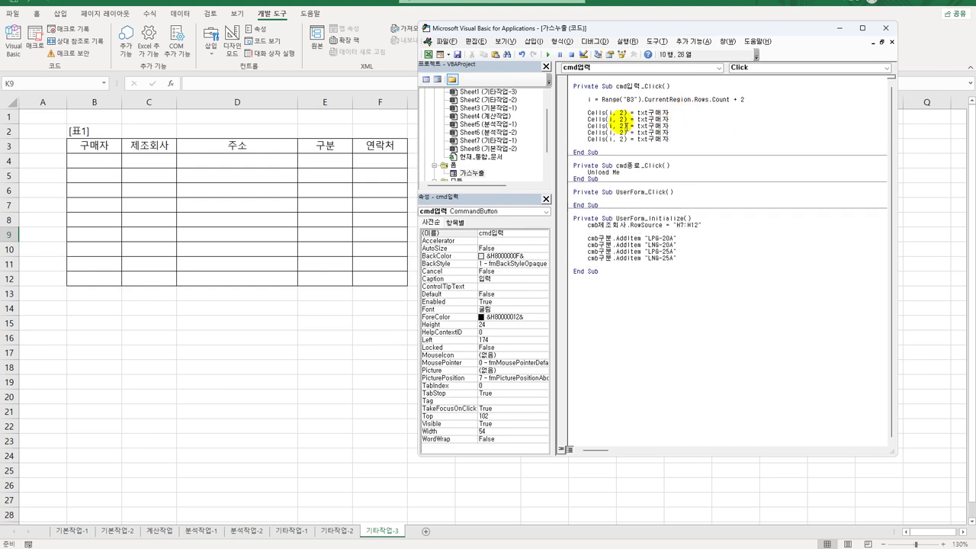
Change the column indexes in the four copied Cells lines to 3, 4, 5 and 6.
click(623, 126)
key(BackSpace)
text(3)
click(623, 126)
key(BackSpace)
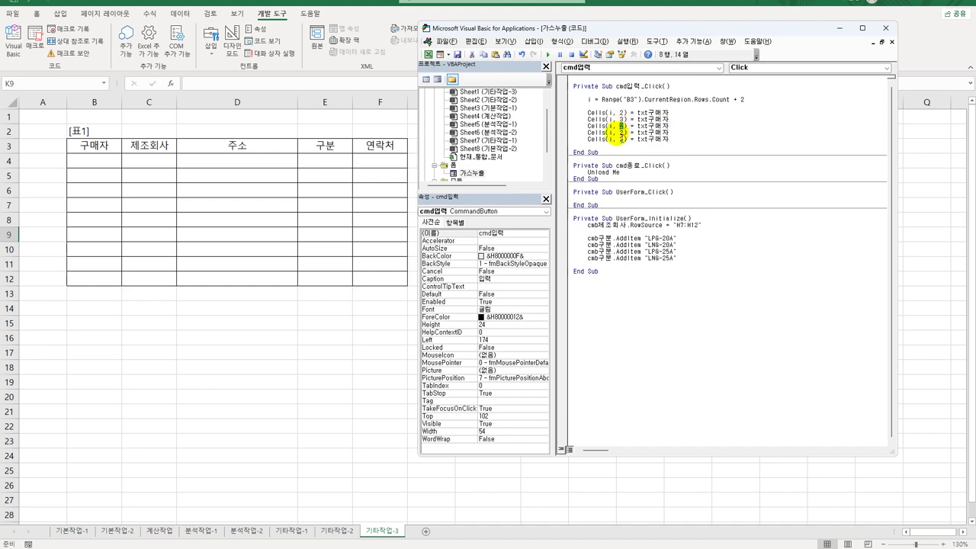
text(4)
key(Delete)
text(5)
click(627, 139)
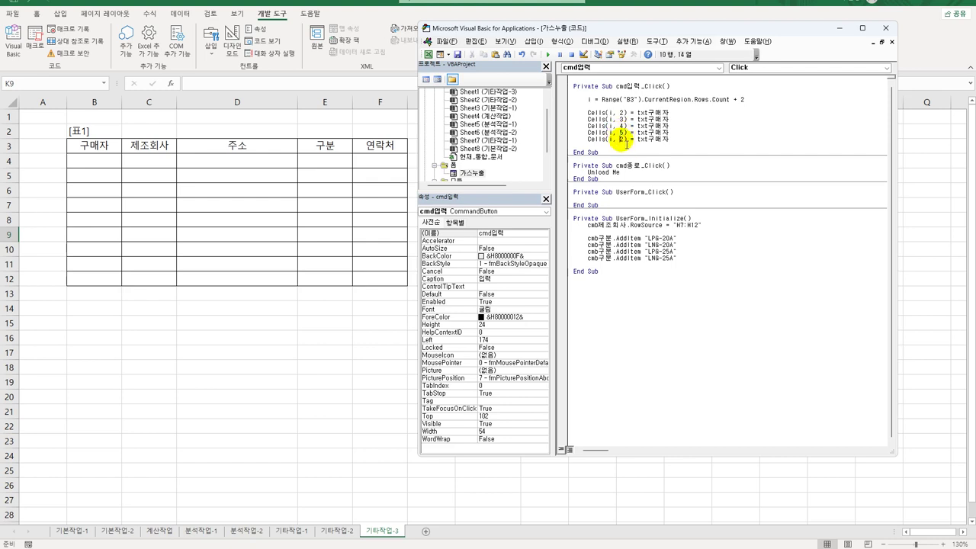
key(BackSpace)
text(6)
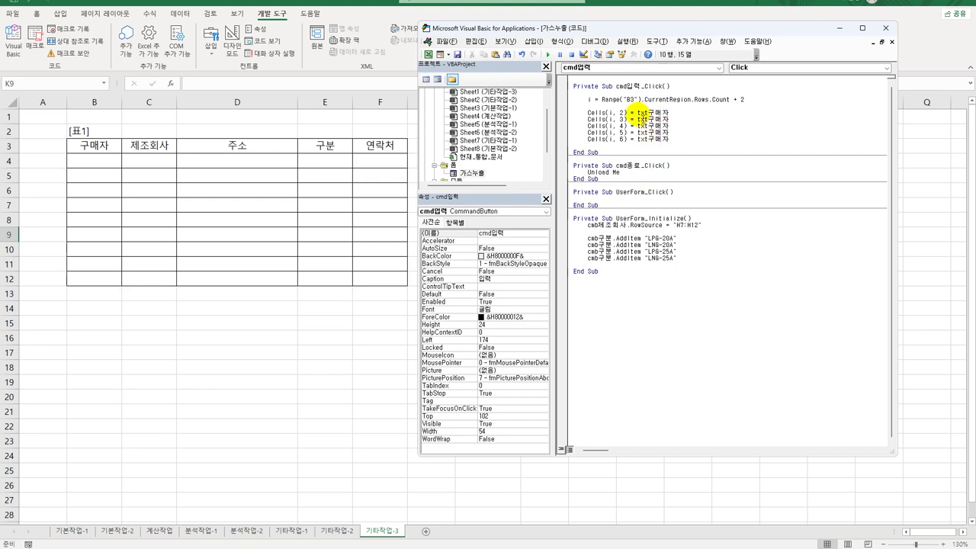
Replace the control assigned to Cells(i, 3) with cmb제조회사.
click(638, 120)
key(shift+End)
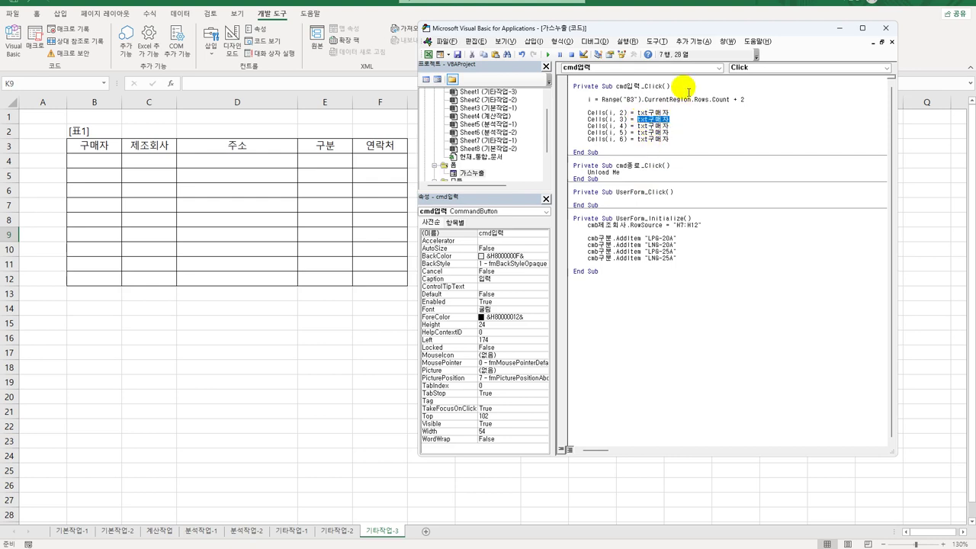
text(cmb제조회사)
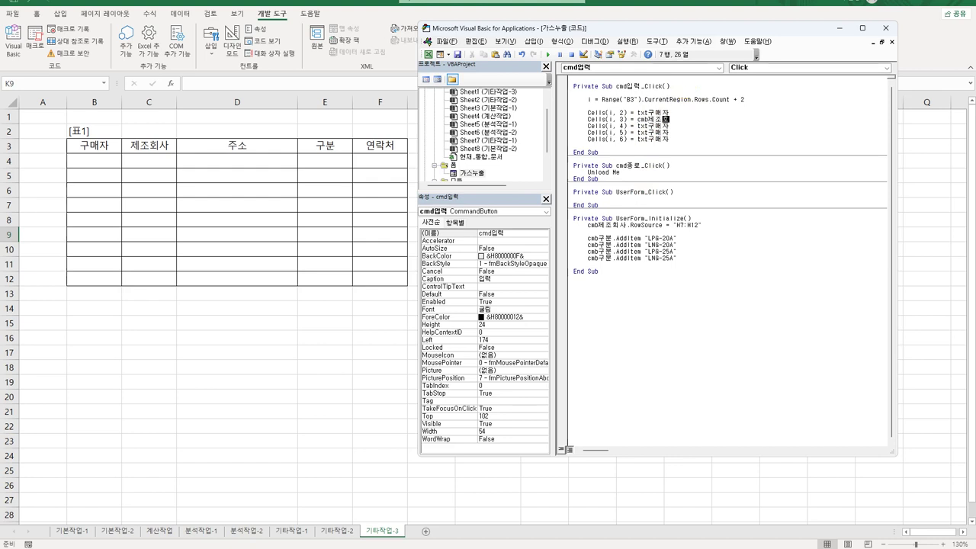
Replace the control assigned to Cells(i, 4) with txt주소.Value.
key(Down)
key(shift+Left)
key(shift+Left)
key(shift+Left)
key(shift+Left)
text(ㅈ)
text(주소.)
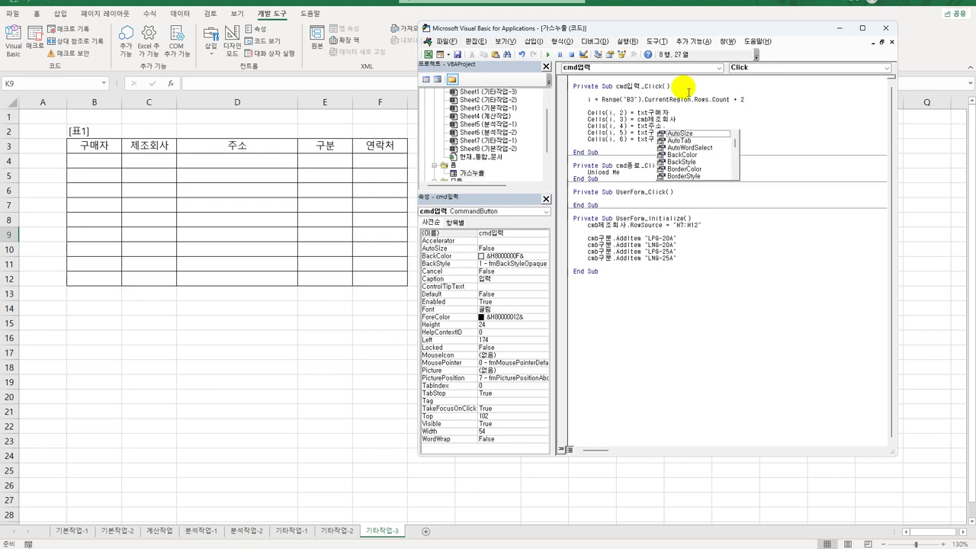
text(V)
key(Tab)
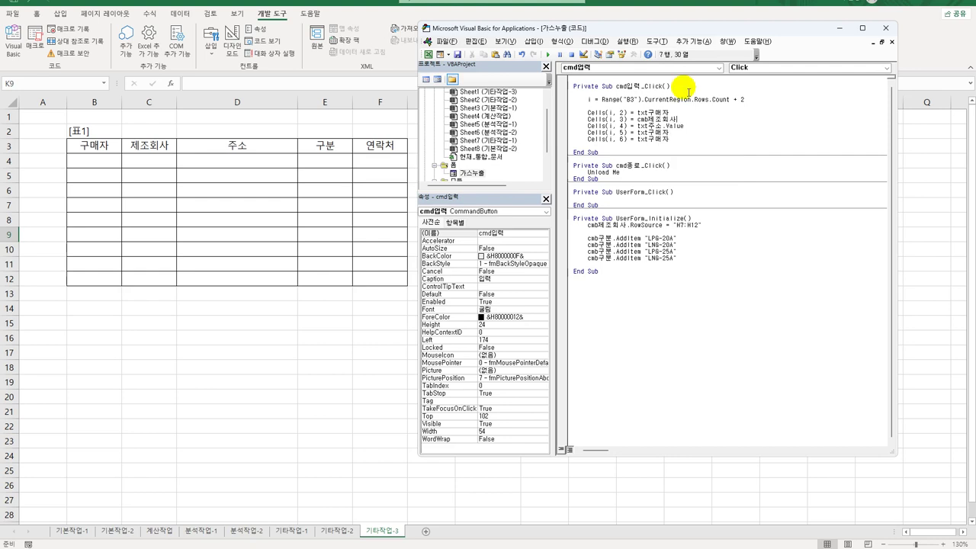
Append .Value to txt구매자 and cmb제조회사 in the first two Cells assignments.
text(.V)
key(Tab)
text(.V)
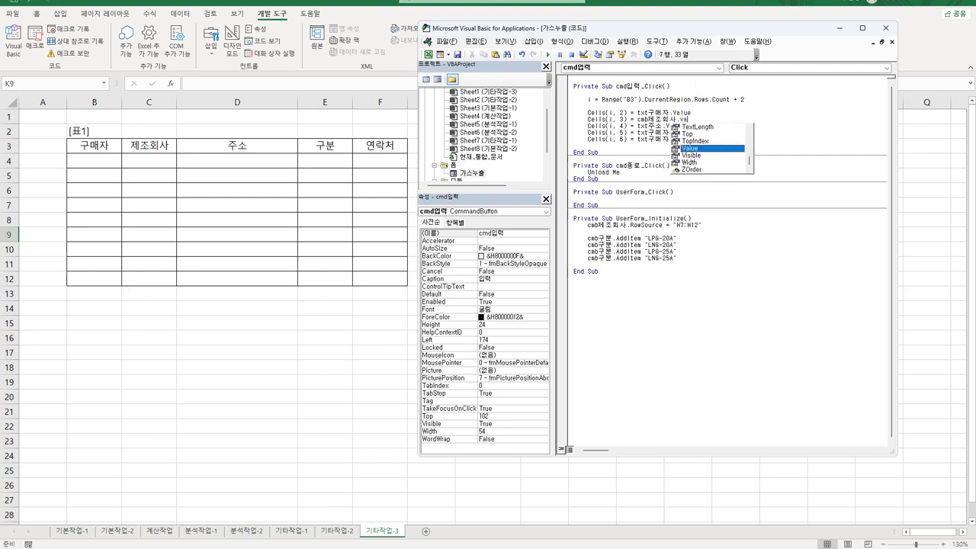
key(Tab)
Replace the control assigned to Cells(i, 5) with cmb구분.Value.
key(Down)
key(Down)
key(shift+Left)
key(shift+Left)
key(shift+Left)
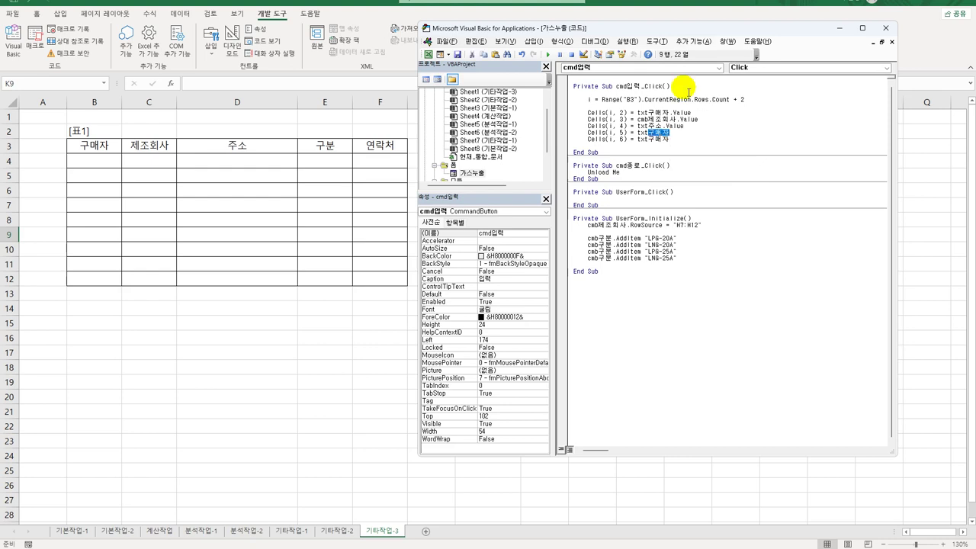
text(r)
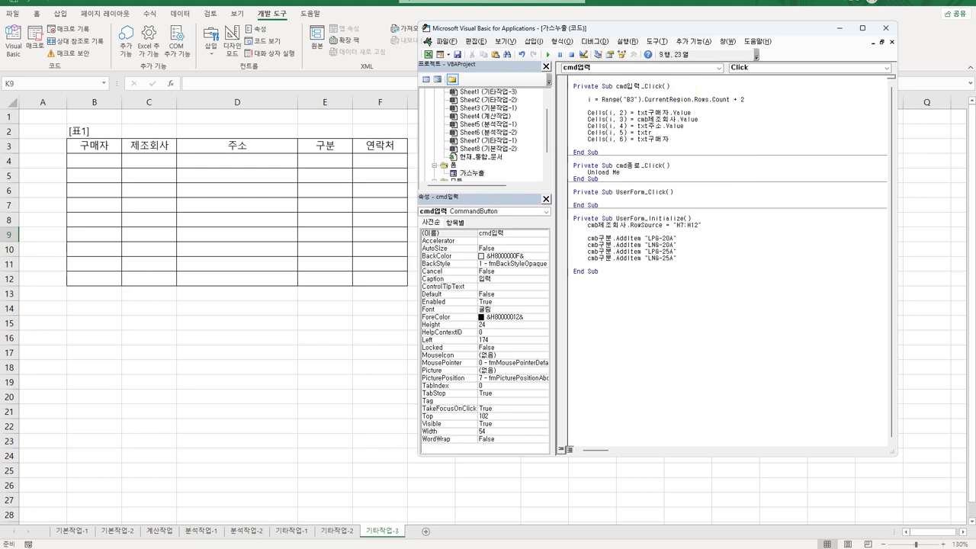
key(BackSpace)
key(BackSpace)
key(BackSpace)
text(cmb구분.v)
key(Tab)
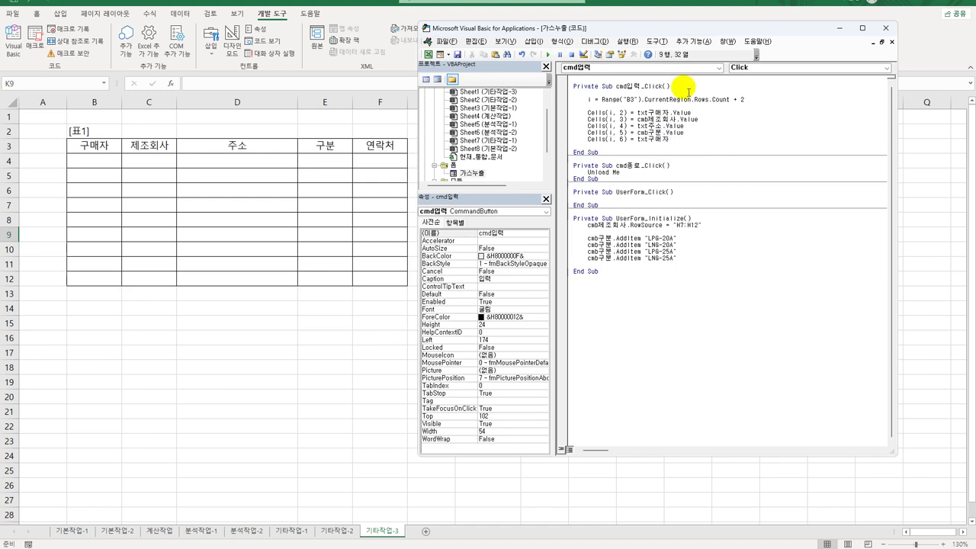
Replace the control assigned to Cells(i, 6) with txt연락처.Value.
key(Down)
key(shift+Left)
key(shift+Left)
key(shift+Left)
text(연락처.Value)
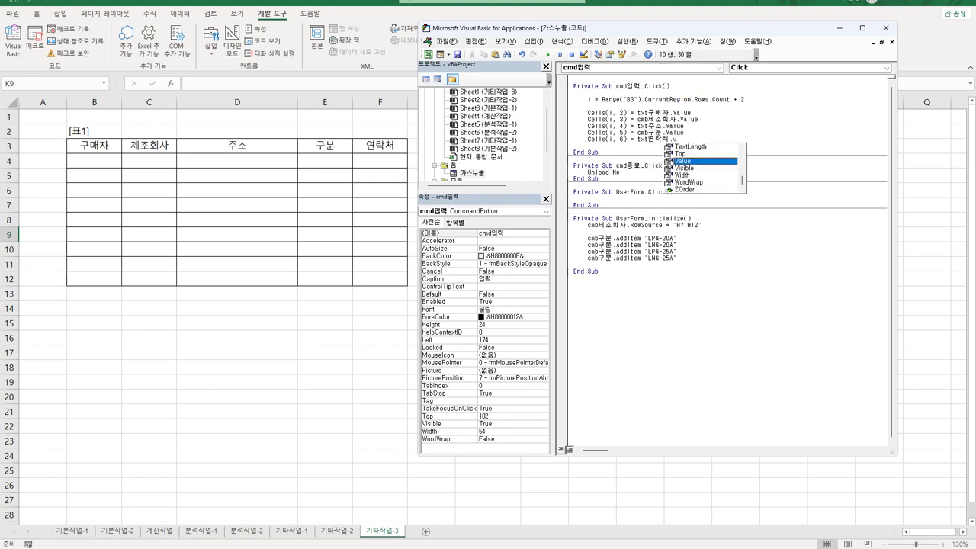
key(Return)
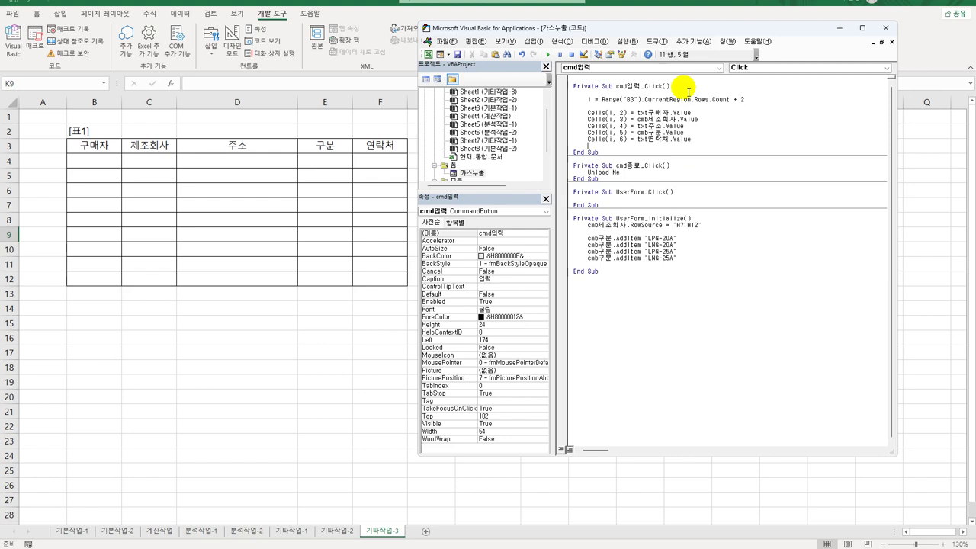
Return to the worksheet, open the 가스누출 form, and enter the buyer's name with ARCO as 제조회사.
click(885, 28)
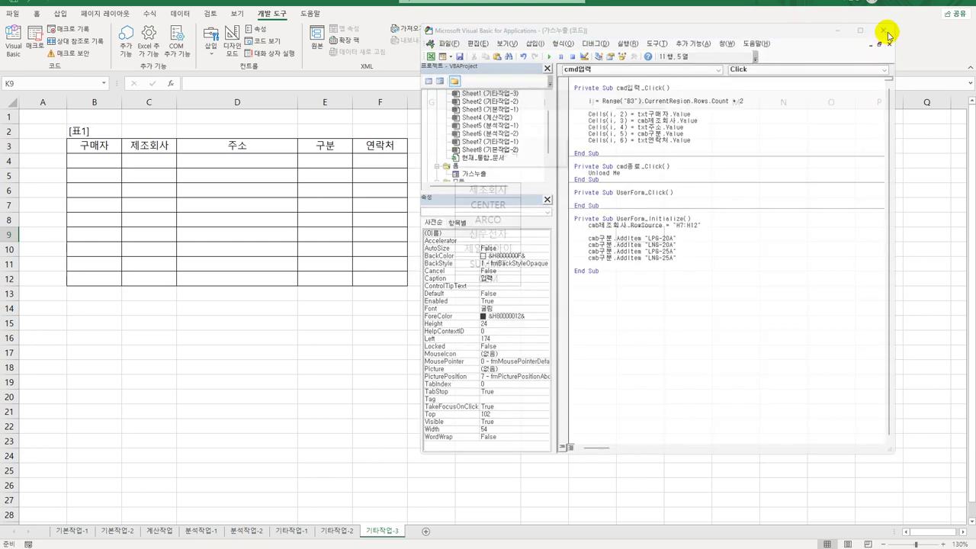
click(491, 153)
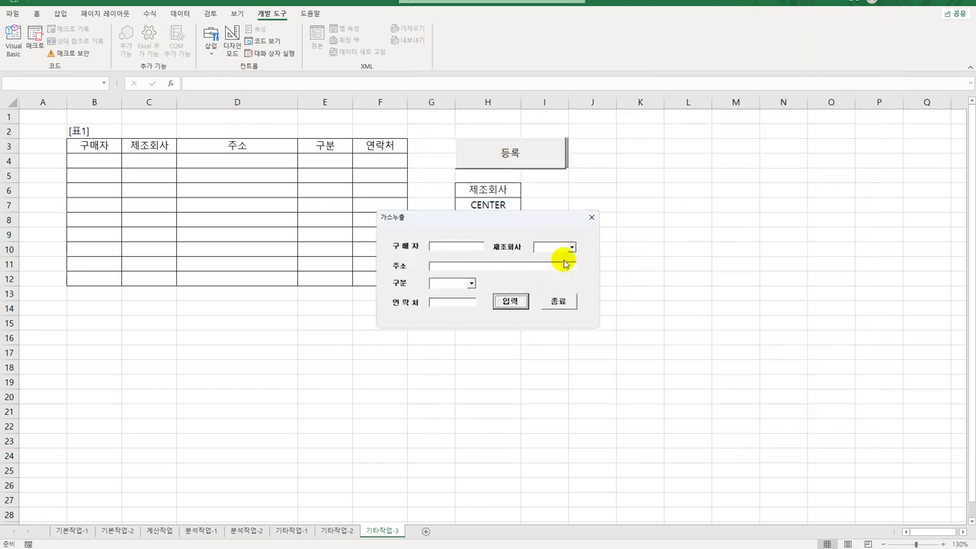
click(474, 246)
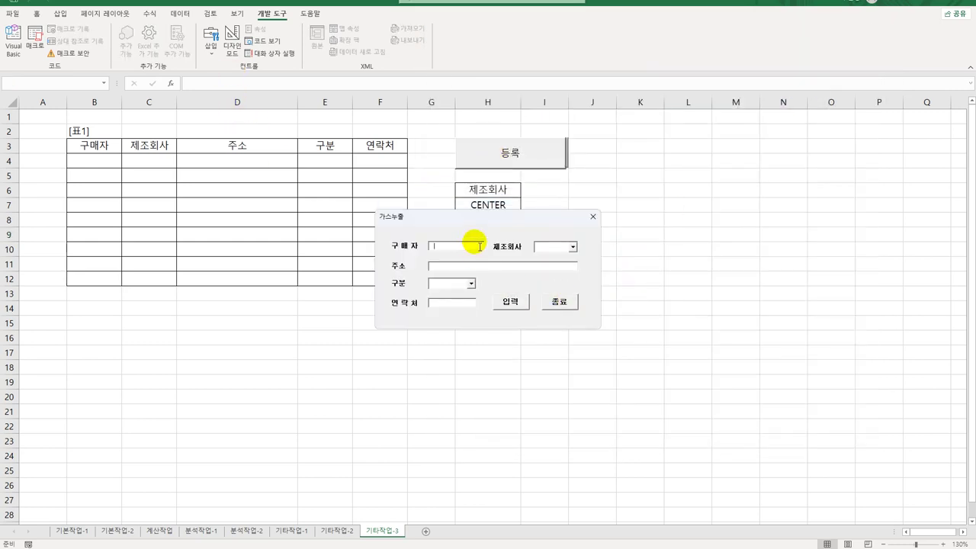
text(홍길동)
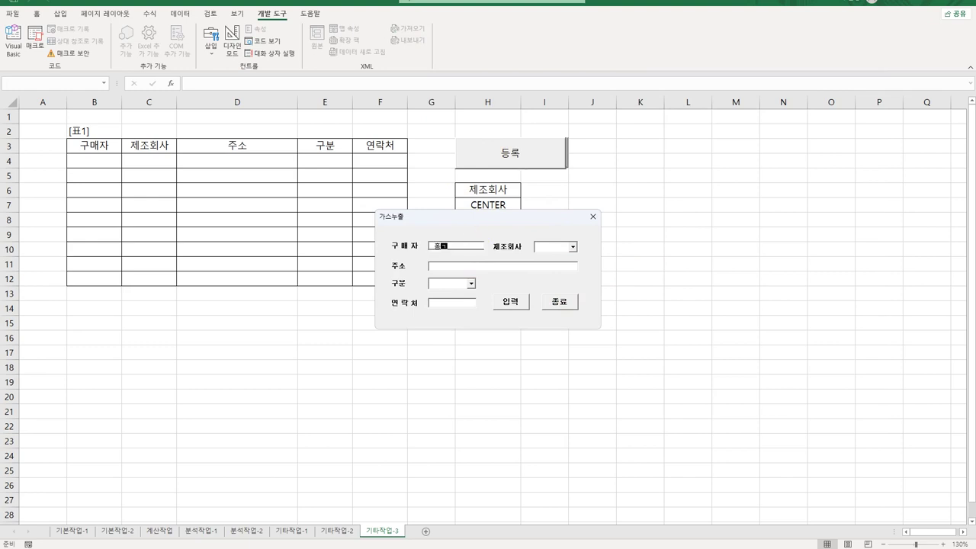
click(573, 247)
click(568, 257)
Complete the form with an address, LPG-20A as 구분 and a contact number, and submit the entry to [표1].
click(461, 268)
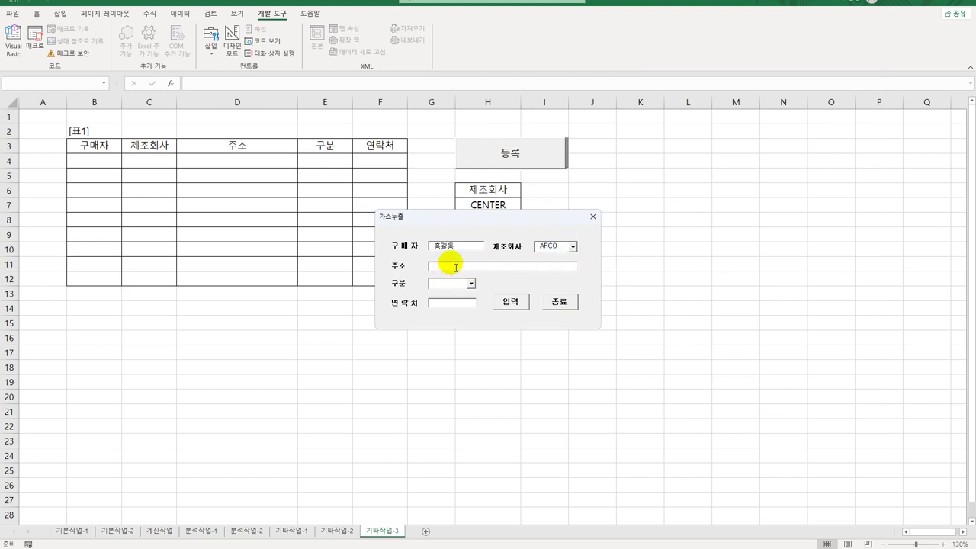
text(서)
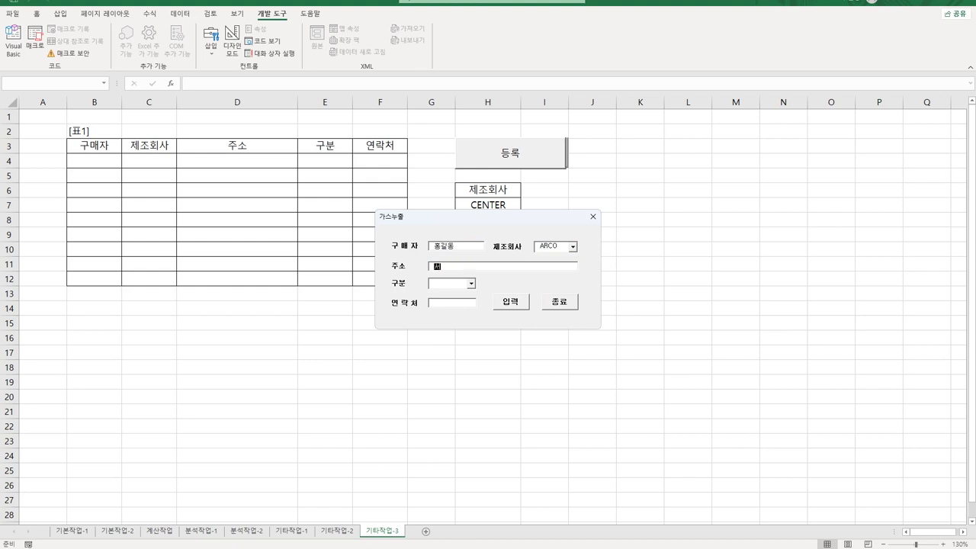
text(울구)
key(Tab)
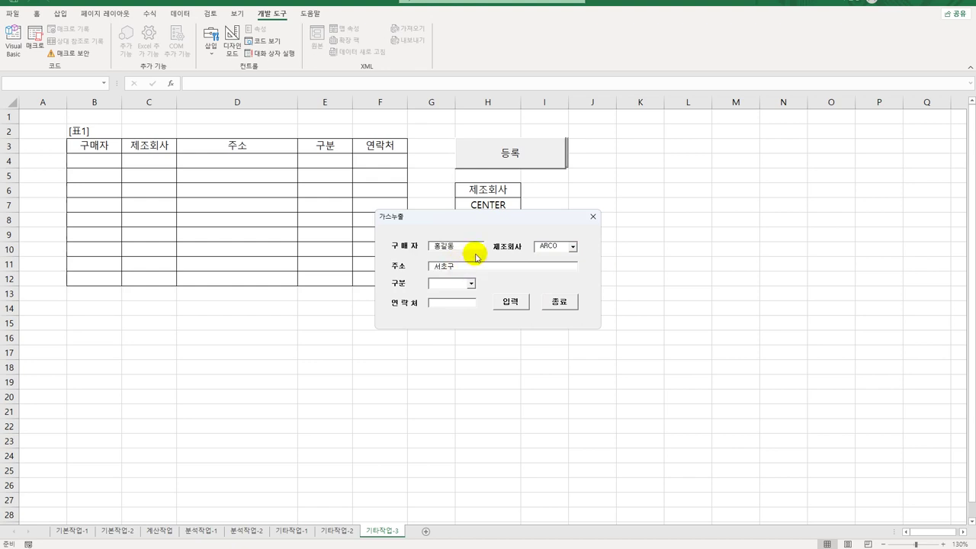
click(470, 283)
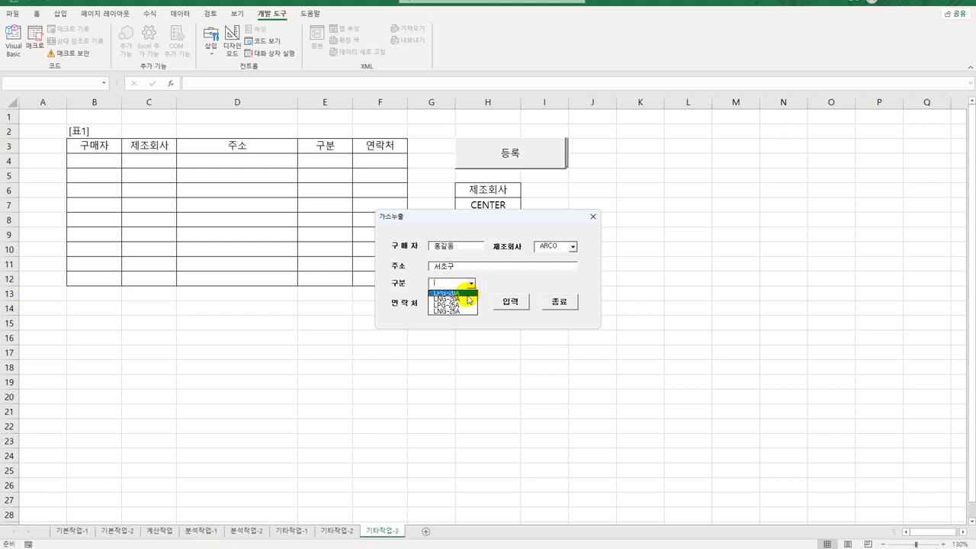
click(462, 297)
text(01)
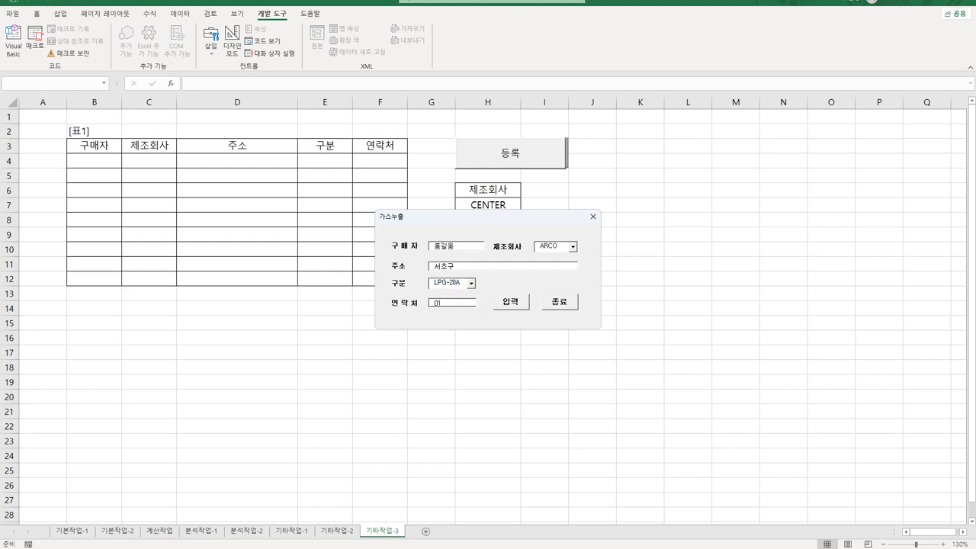
text(0-0000-0000)
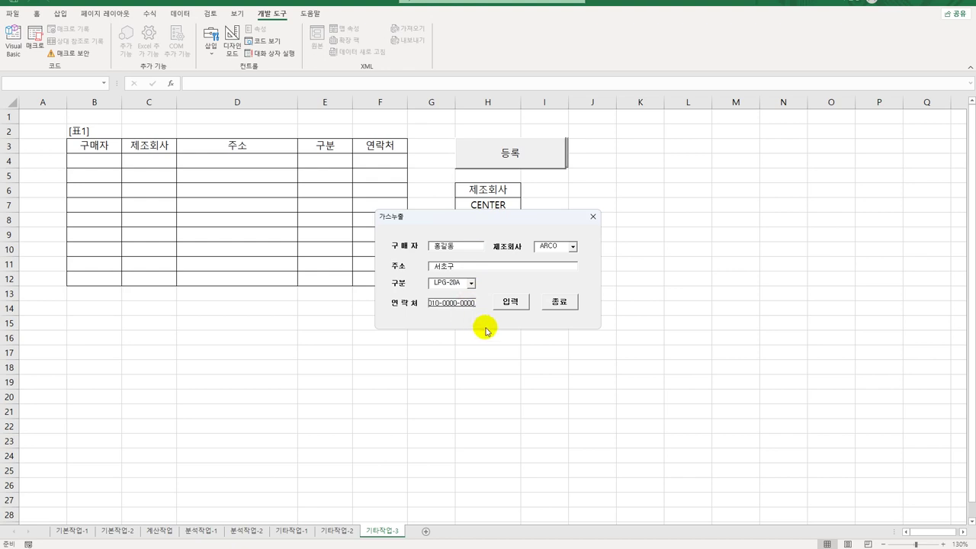
click(512, 302)
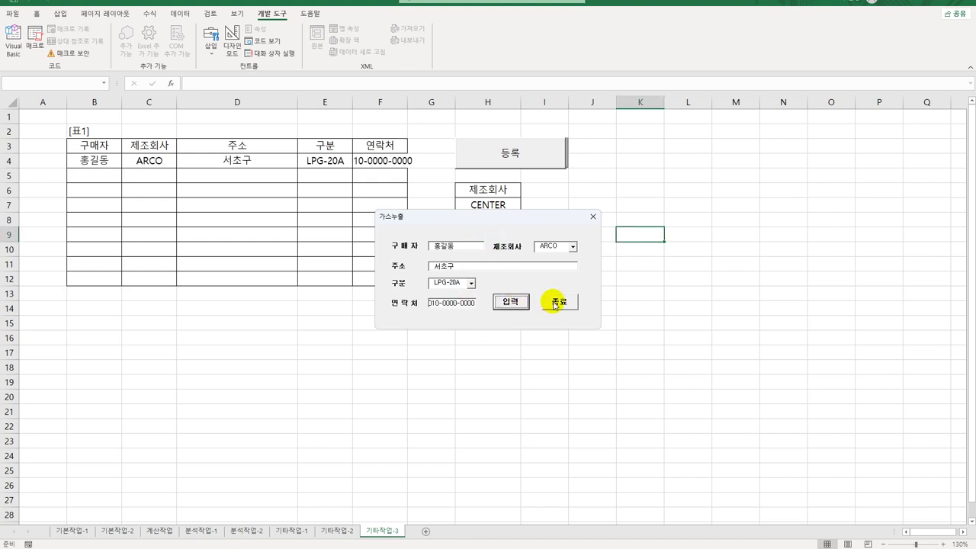
Close the 가스누출 form through 종료 and widen column F to fit the 연락처 entry.
click(559, 302)
drag(413, 106, 434, 106)
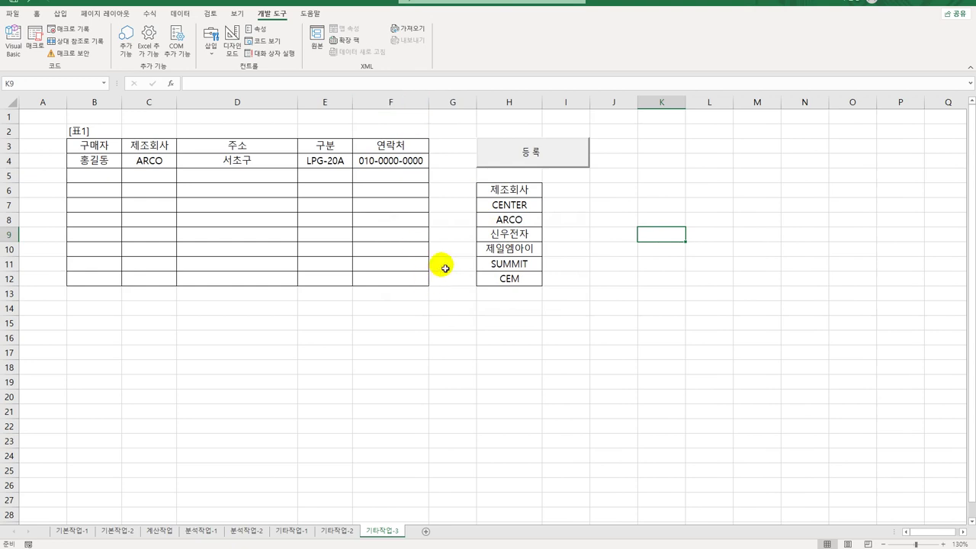